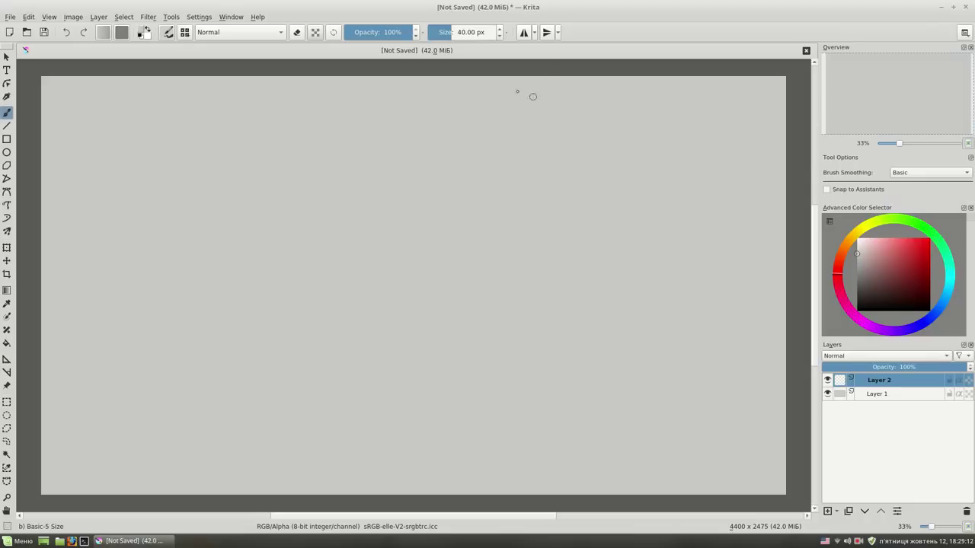
Switch to the Basic-2 Opacity brush and lay a first broad bluish-grey stroke
{"action": "right_click", "coordinate": [450, 191]}
{"action": "left_click", "coordinate": [866, 261]}
{"action": "left_click", "coordinate": [930, 321]}
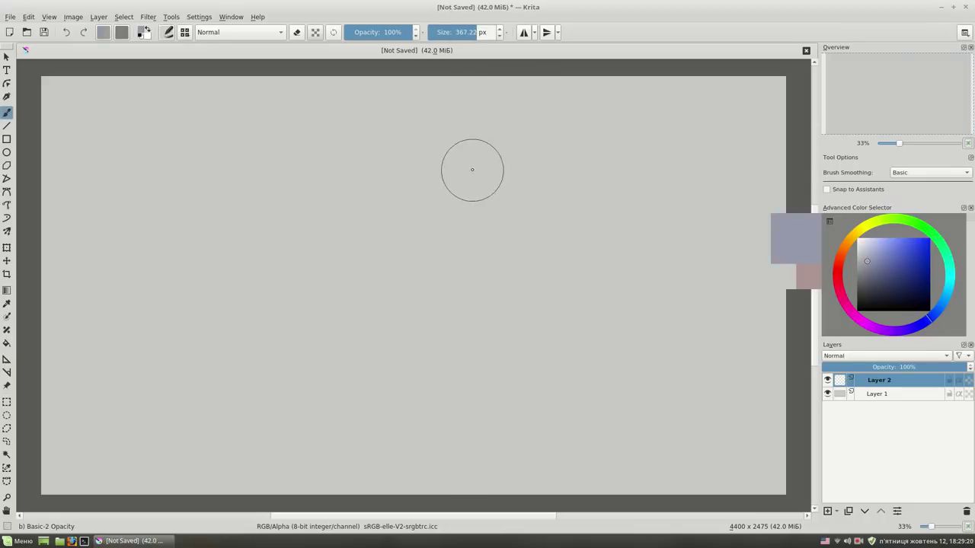
{"action": "mouse_move", "coordinate": [472, 168]}
{"action": "left_mouse_down"}
{"action": "mouse_move", "coordinate": [638, 272]}
{"action": "mouse_move", "coordinate": [599, 175]}
{"action": "mouse_move", "coordinate": [478, 219]}
{"action": "mouse_move", "coordinate": [577, 222]}
{"action": "left_mouse_up"}
In another blue shade, cover the centre, left, top and right with bluish strokes
{"action": "left_click", "coordinate": [877, 261]}
{"action": "left_click_drag", "start_coordinate": [685, 251], "coordinate": [594, 381]}
{"action": "mouse_move", "coordinate": [746, 297]}
{"action": "left_mouse_down"}
{"action": "mouse_move", "coordinate": [725, 140]}
{"action": "mouse_move", "coordinate": [762, 342]}
{"action": "left_mouse_up"}
{"action": "mouse_move", "coordinate": [457, 99]}
{"action": "left_mouse_down"}
{"action": "mouse_move", "coordinate": [191, 224]}
{"action": "mouse_move", "coordinate": [357, 235]}
{"action": "left_mouse_up"}
{"action": "left_click_drag", "start_coordinate": [343, 168], "coordinate": [668, 83]}
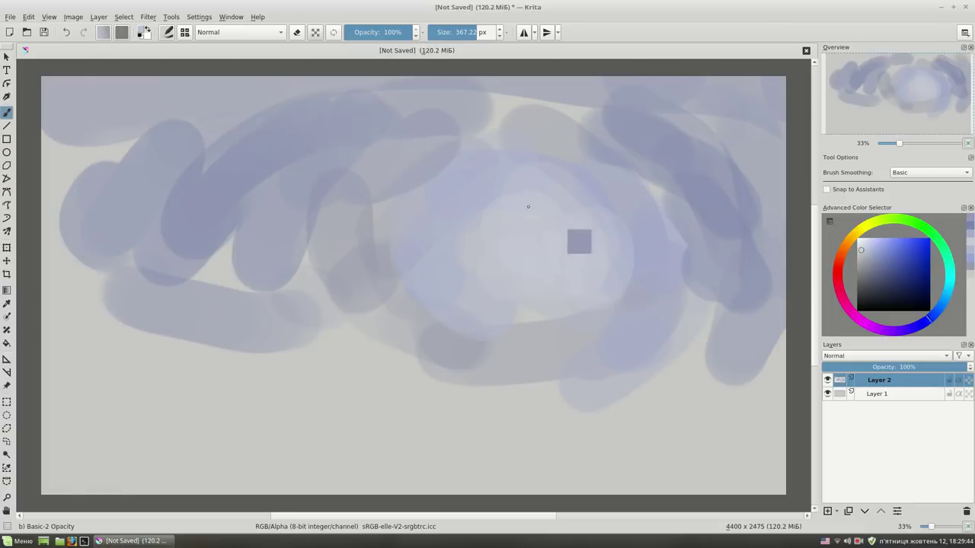
{"action": "left_click_drag", "start_coordinate": [609, 130], "coordinate": [324, 130]}
With a lighter blue, brighten the top and centre, then darken the lower-left and top-right
{"action": "left_click", "coordinate": [868, 244]}
{"action": "mouse_move", "coordinate": [442, 107]}
{"action": "left_mouse_down"}
{"action": "mouse_move", "coordinate": [566, 131]}
{"action": "mouse_move", "coordinate": [476, 137]}
{"action": "mouse_move", "coordinate": [596, 83]}
{"action": "left_mouse_up"}
{"action": "mouse_move", "coordinate": [624, 115]}
{"action": "left_mouse_down"}
{"action": "mouse_move", "coordinate": [439, 87]}
{"action": "mouse_move", "coordinate": [507, 319]}
{"action": "left_mouse_up"}
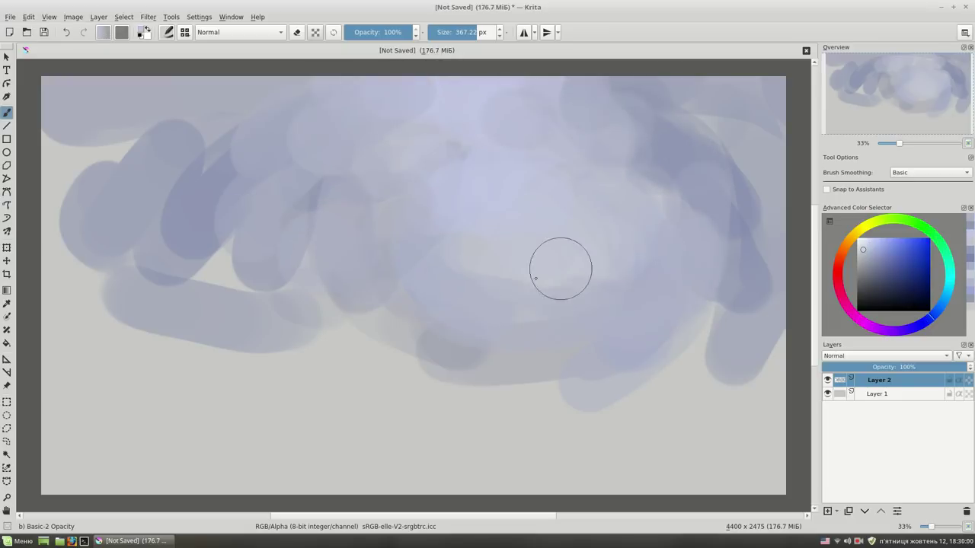
{"action": "mouse_move", "coordinate": [559, 266]}
{"action": "left_mouse_down"}
{"action": "mouse_move", "coordinate": [540, 218]}
{"action": "mouse_move", "coordinate": [535, 267]}
{"action": "mouse_move", "coordinate": [574, 243]}
{"action": "mouse_move", "coordinate": [370, 282]}
{"action": "mouse_move", "coordinate": [348, 311]}
{"action": "mouse_move", "coordinate": [222, 235]}
{"action": "mouse_move", "coordinate": [62, 167]}
{"action": "left_mouse_up"}
{"action": "left_click_drag", "start_coordinate": [99, 259], "coordinate": [381, 392]}
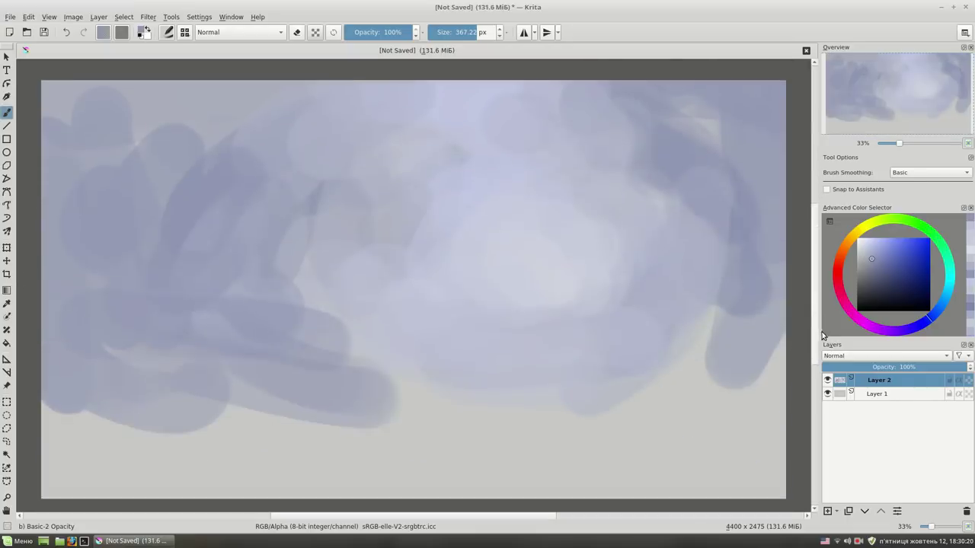
{"action": "left_click_drag", "start_coordinate": [754, 99], "coordinate": [654, 165]}
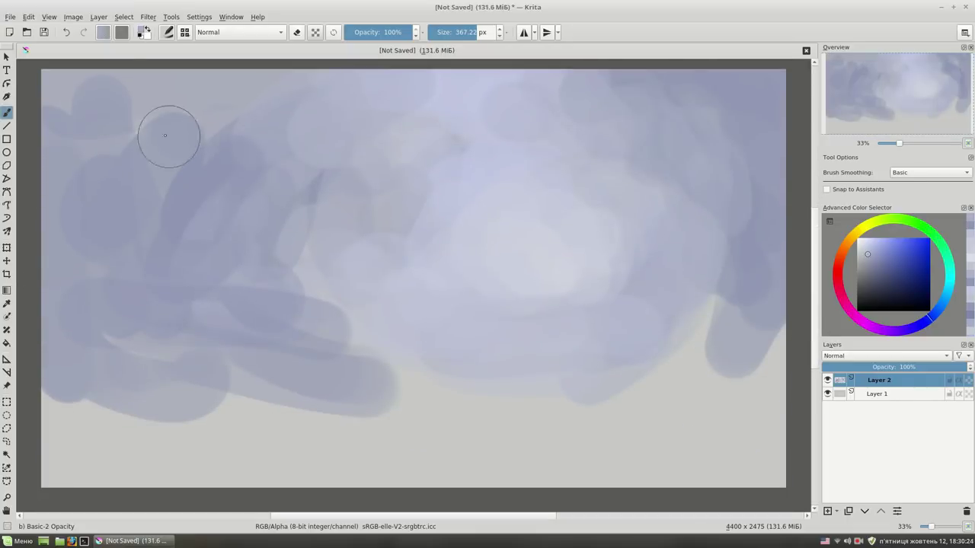
Lay a dark bluish band across the lower canvas, extending it to the lower left
{"action": "left_click_drag", "start_coordinate": [305, 263], "coordinate": [632, 390]}
{"action": "key", "text": "bracketleft"}
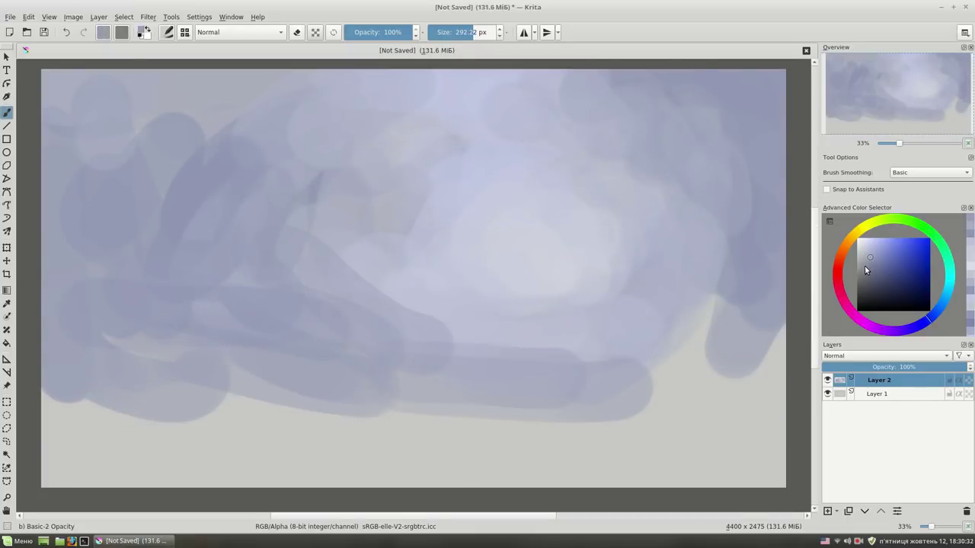
{"action": "mouse_move", "coordinate": [145, 327]}
{"action": "left_mouse_down"}
{"action": "mouse_move", "coordinate": [191, 298]}
{"action": "mouse_move", "coordinate": [441, 342]}
{"action": "mouse_move", "coordinate": [462, 365]}
{"action": "mouse_move", "coordinate": [762, 393]}
{"action": "left_mouse_up"}
{"action": "left_click_drag", "start_coordinate": [518, 426], "coordinate": [209, 422]}
{"action": "left_click_drag", "start_coordinate": [280, 406], "coordinate": [61, 445]}
With a progressively smaller brush, draw three thin vertical trunks on the right side
{"action": "key", "text": "bracketleft"}
{"action": "key", "text": "bracketleft"}
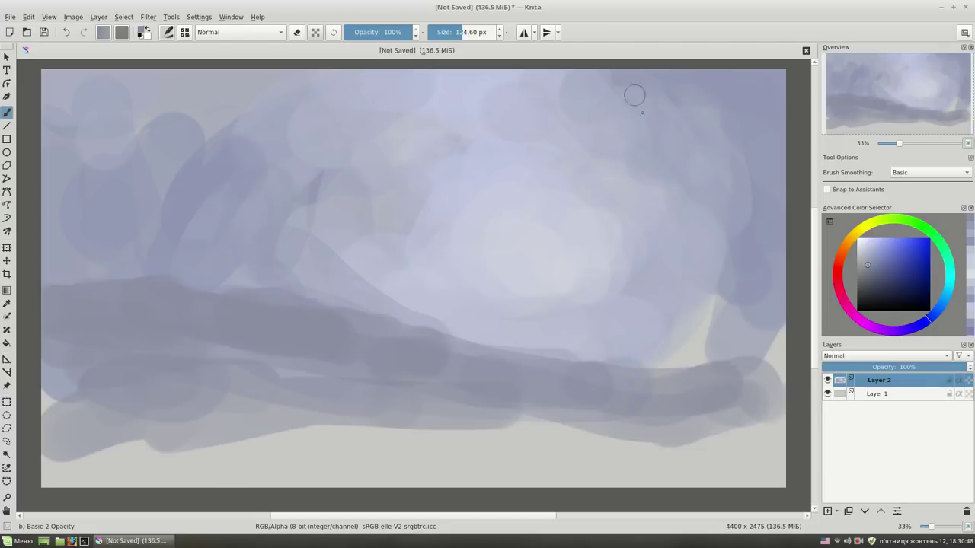
{"action": "key", "text": "bracketleft"}
{"action": "left_click_drag", "start_coordinate": [629, 103], "coordinate": [661, 364]}
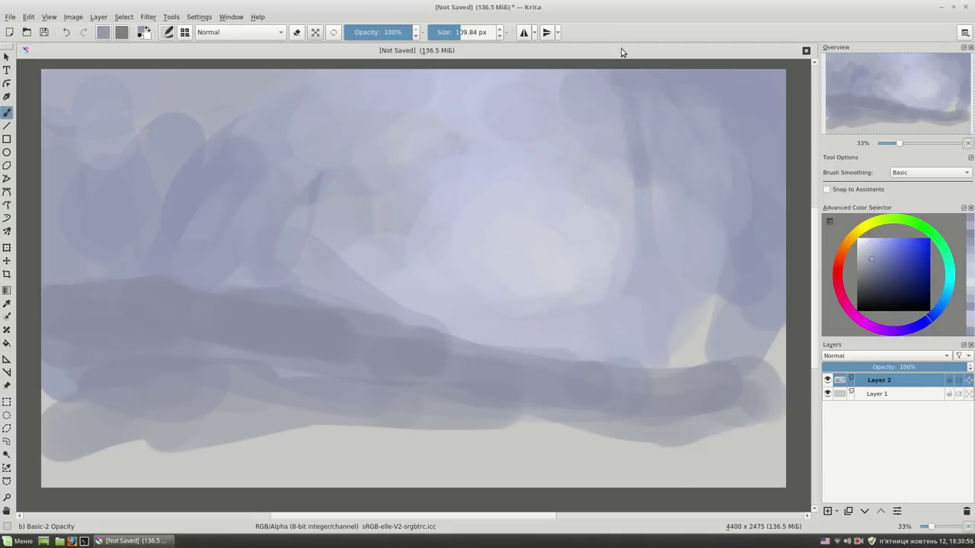
{"action": "key", "text": "bracketleft"}
{"action": "left_click_drag", "start_coordinate": [590, 80], "coordinate": [620, 328]}
{"action": "key", "text": "bracketleft"}
{"action": "left_click_drag", "start_coordinate": [588, 207], "coordinate": [593, 286]}
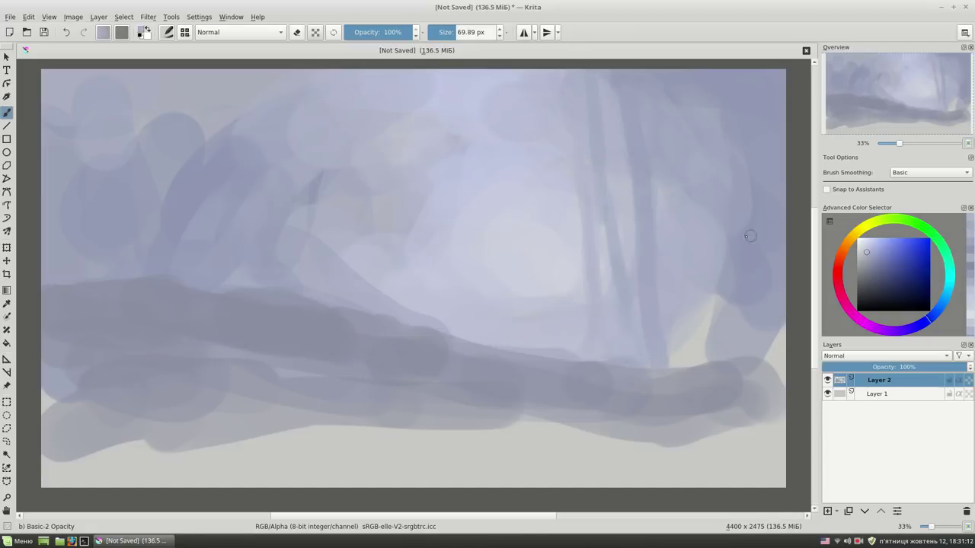
Paint thin trunks right of centre and near the centre using colours sampled from the canvas
{"action": "left_click_drag", "start_coordinate": [526, 316], "coordinate": [505, 196]}
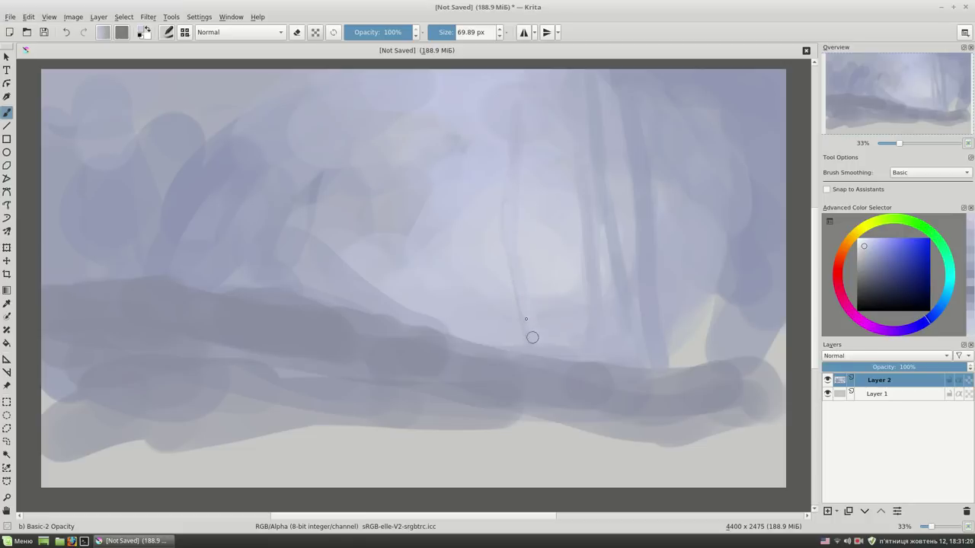
{"action": "key", "text": "bracketright"}
{"action": "key", "text": "bracketright"}
{"action": "key", "text": "bracketright"}
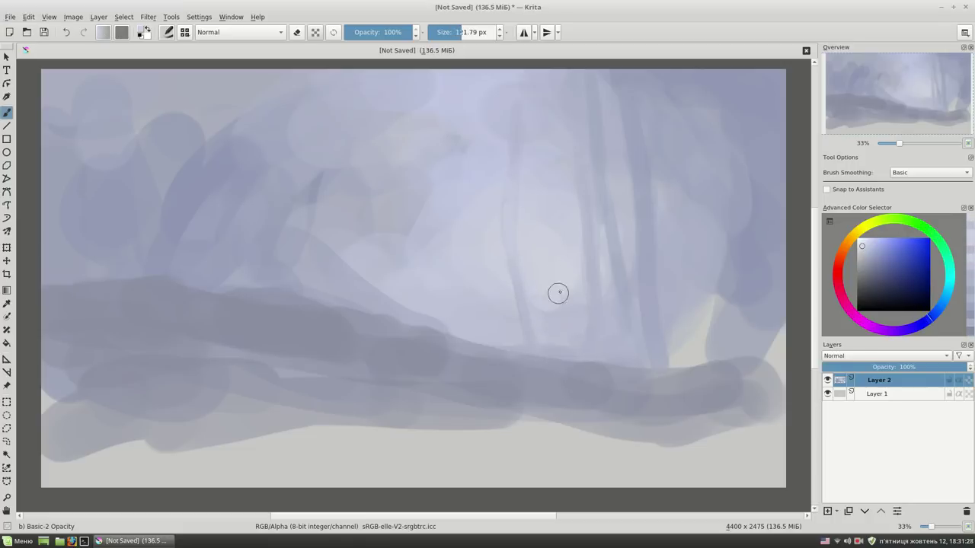
{"action": "left_click", "coordinate": [533, 299], "text": "ctrl"}
{"action": "key", "text": "bracketleft"}
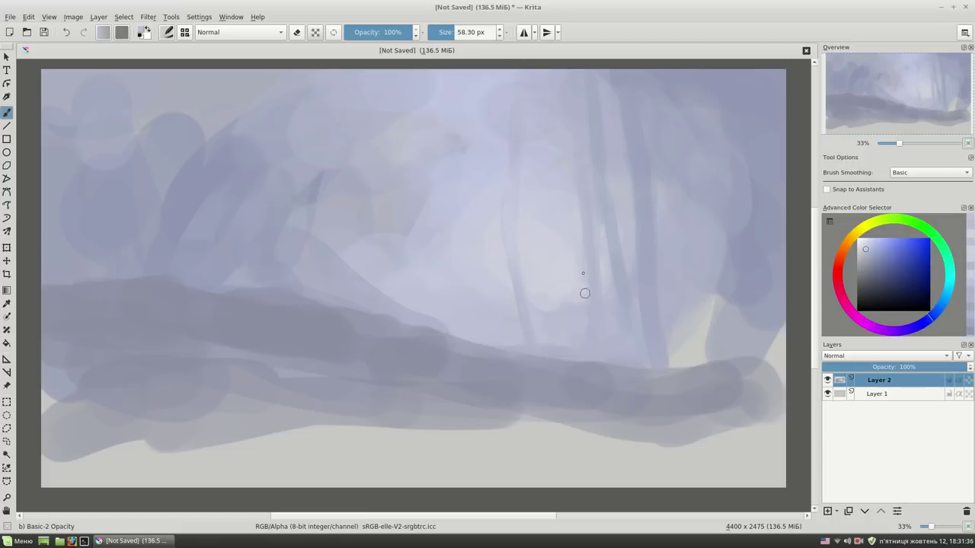
{"action": "left_click", "coordinate": [583, 278], "text": "ctrl"}
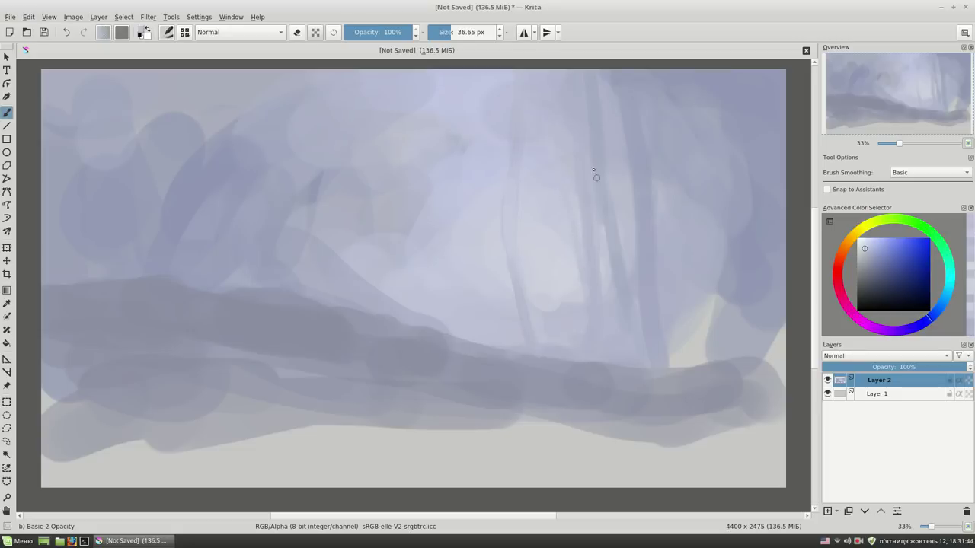
{"action": "key", "text": "bracketright"}
{"action": "left_click_drag", "start_coordinate": [465, 222], "coordinate": [448, 301]}
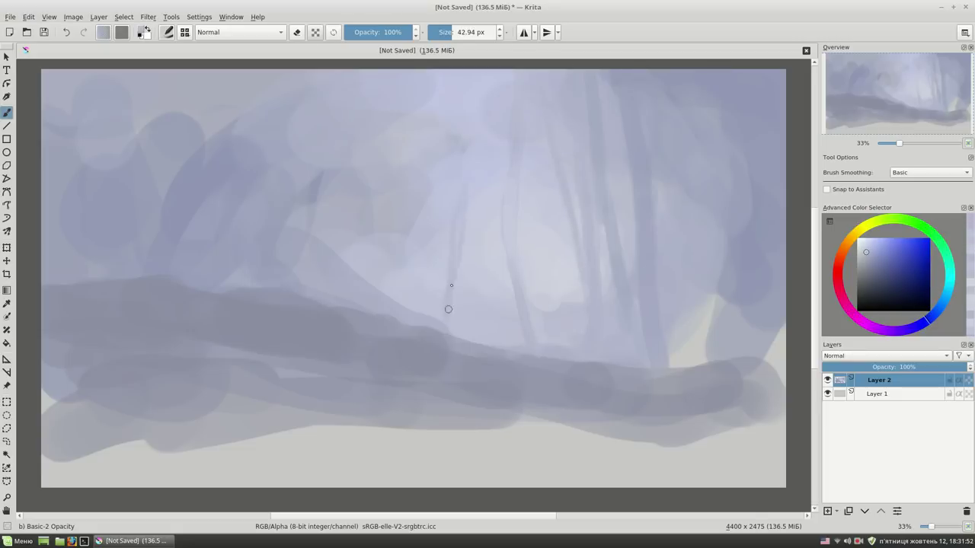
Resize the brush, sample a darker colour, and paint a dark trunk on the right side
{"action": "left_click", "coordinate": [509, 220], "text": "ctrl"}
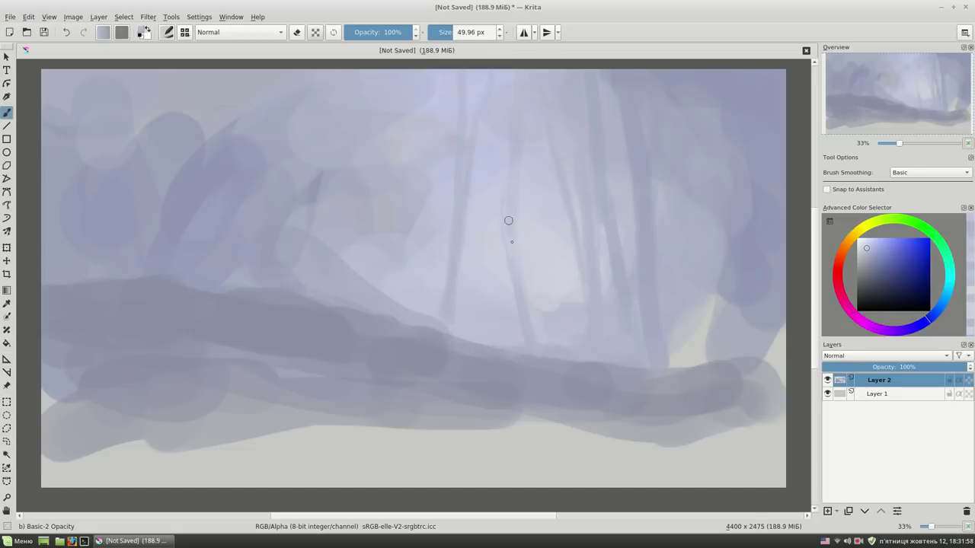
{"action": "left_click", "coordinate": [531, 333], "text": "ctrl"}
{"action": "left_click_drag", "start_coordinate": [684, 265], "coordinate": [708, 335]}
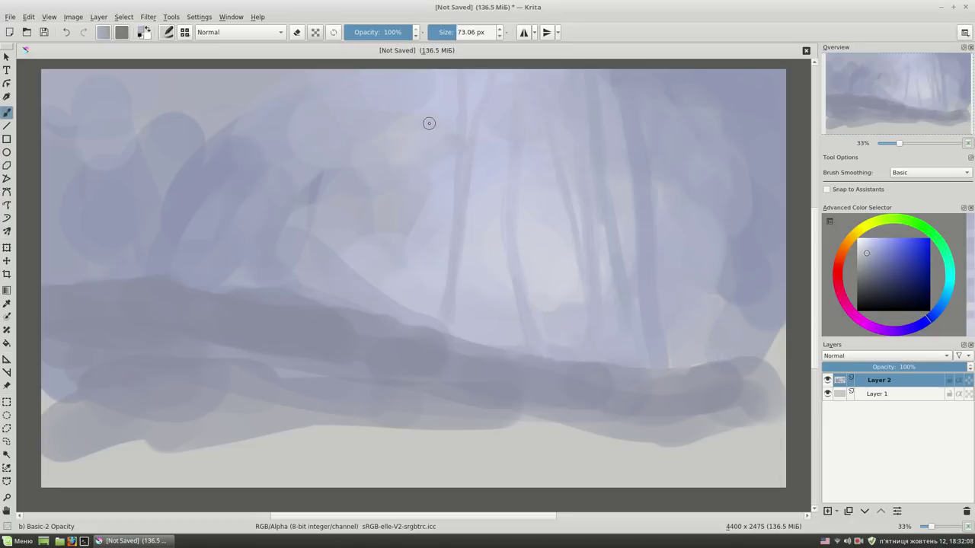
{"action": "left_click_drag", "start_coordinate": [588, 122], "coordinate": [516, 211]}
{"action": "left_click", "coordinate": [515, 211], "text": "ctrl"}
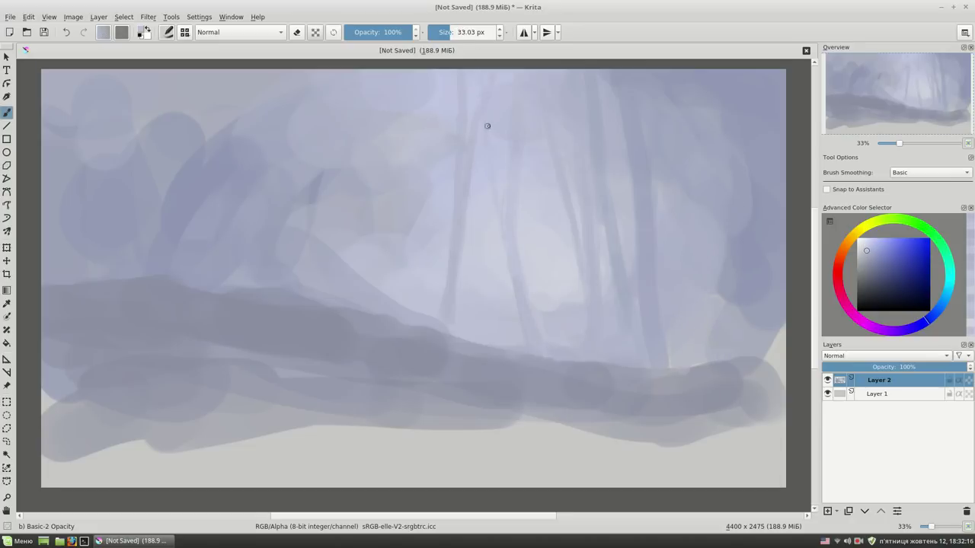
{"action": "left_click", "coordinate": [646, 187], "text": "ctrl"}
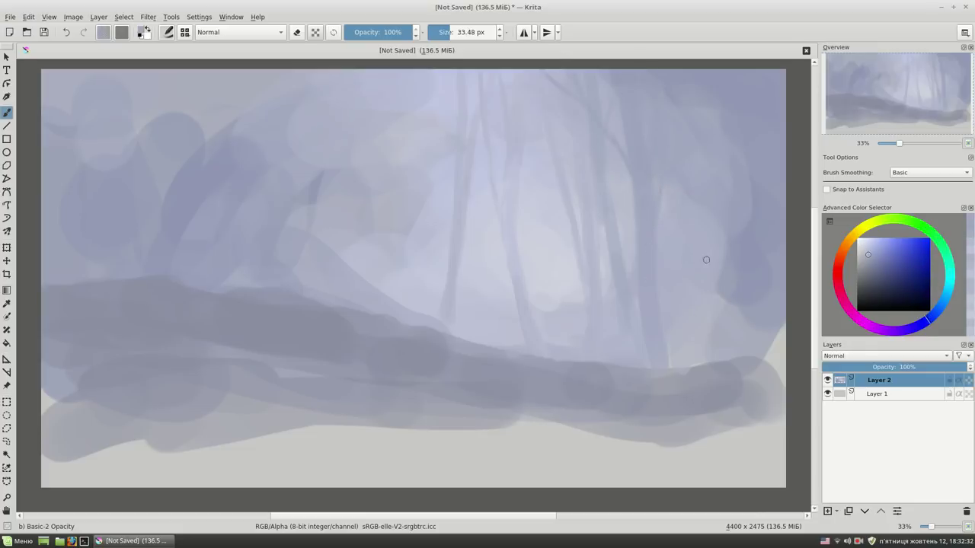
{"action": "left_click_drag", "start_coordinate": [702, 164], "coordinate": [708, 346]}
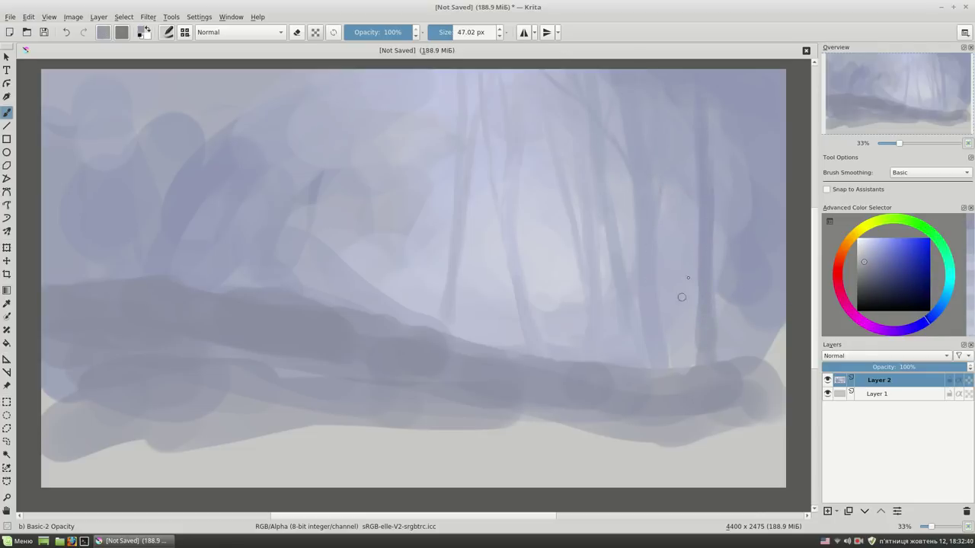
Darken a trunk base on the right and draw a tall trunk left of centre
{"action": "left_click", "coordinate": [673, 302], "text": "ctrl"}
{"action": "left_click_drag", "start_coordinate": [673, 303], "coordinate": [670, 363]}
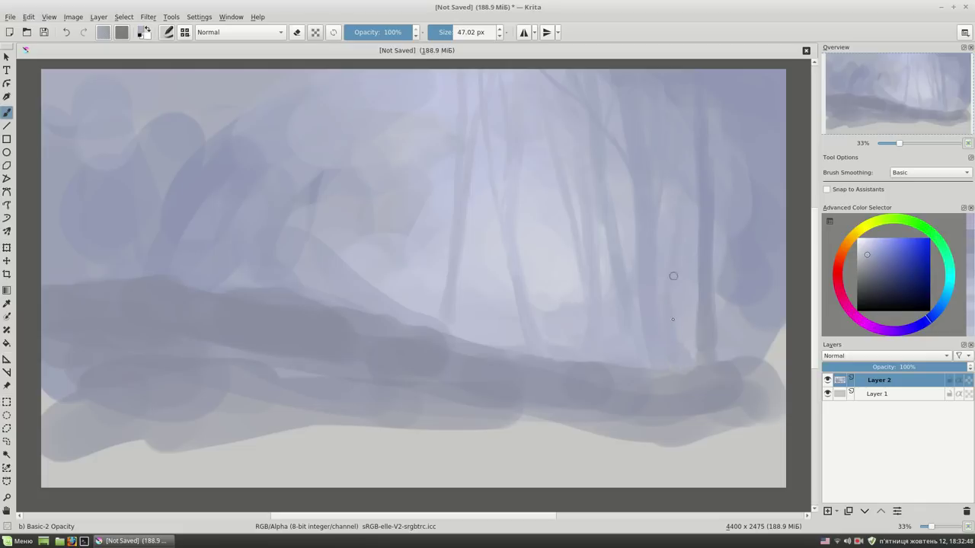
{"action": "left_click", "coordinate": [689, 353], "text": "ctrl"}
{"action": "left_click", "coordinate": [627, 215], "text": "ctrl"}
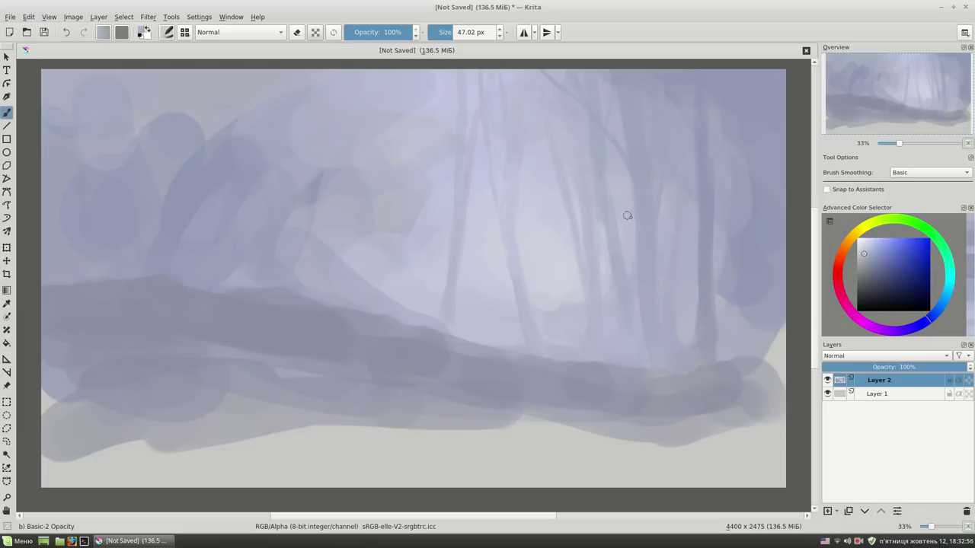
{"action": "left_click", "coordinate": [370, 282], "text": "ctrl"}
{"action": "left_click_drag", "start_coordinate": [358, 288], "coordinate": [374, 73]}
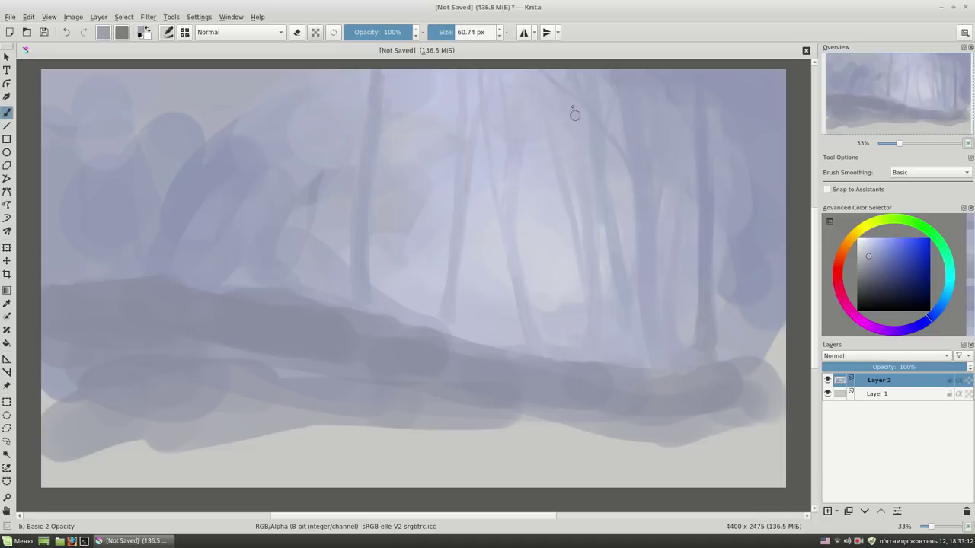
Try Airbrush Soft, return to Basic-2 Opacity, and add a new layer for the mound
{"action": "right_click", "coordinate": [523, 231]}
{"action": "left_click", "coordinate": [495, 163]}
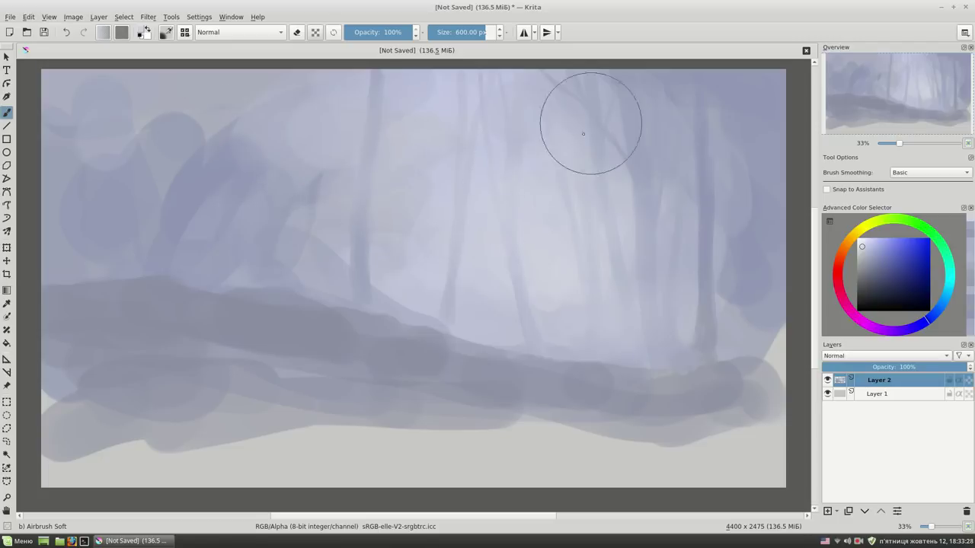
{"action": "right_click", "coordinate": [603, 182]}
{"action": "left_click", "coordinate": [622, 140]}
{"action": "key", "text": "Insert"}
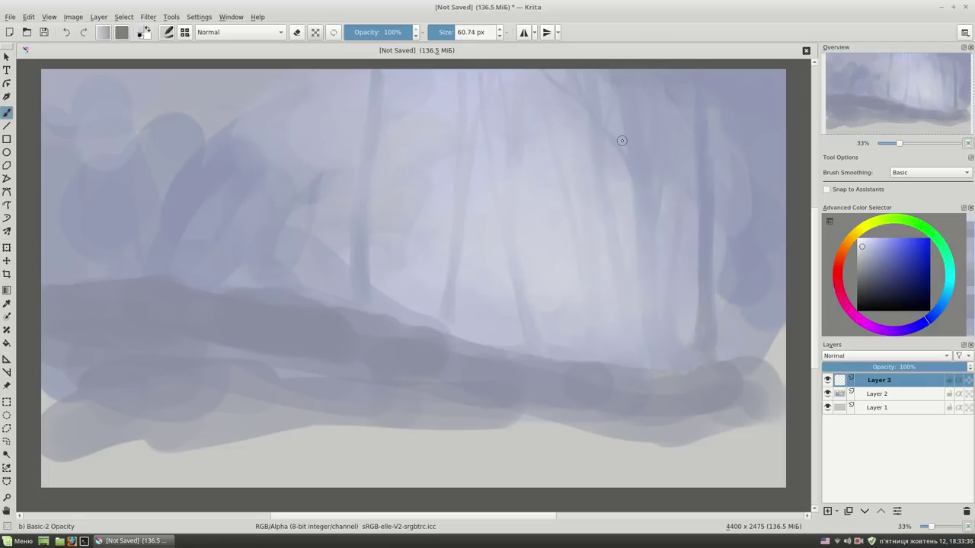
Paint dark orange-brown and reddish strokes along the left edge
{"action": "left_click", "coordinate": [871, 274]}
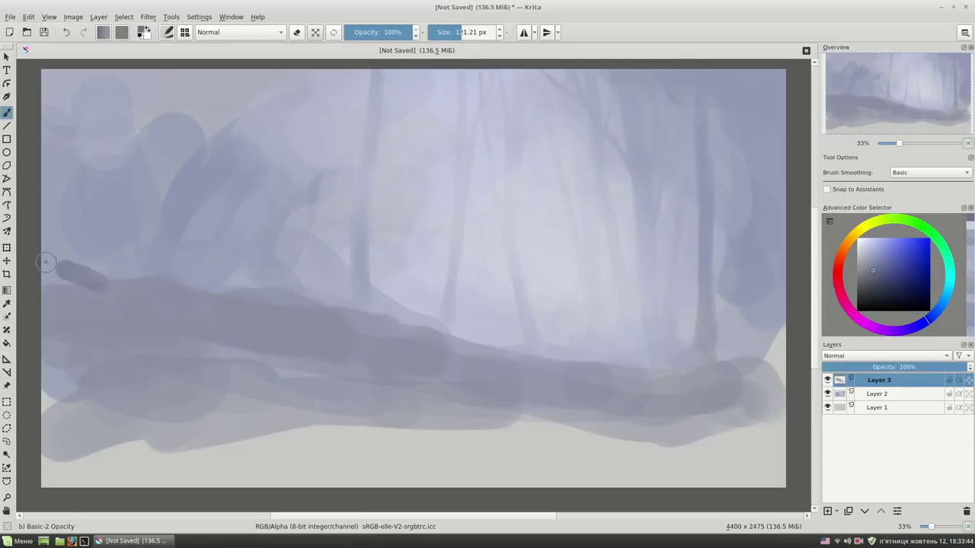
{"action": "left_click_drag", "start_coordinate": [46, 263], "coordinate": [129, 301]}
{"action": "left_click", "coordinate": [847, 249]}
{"action": "left_click_drag", "start_coordinate": [847, 249], "coordinate": [837, 272]}
{"action": "left_click", "coordinate": [868, 272]}
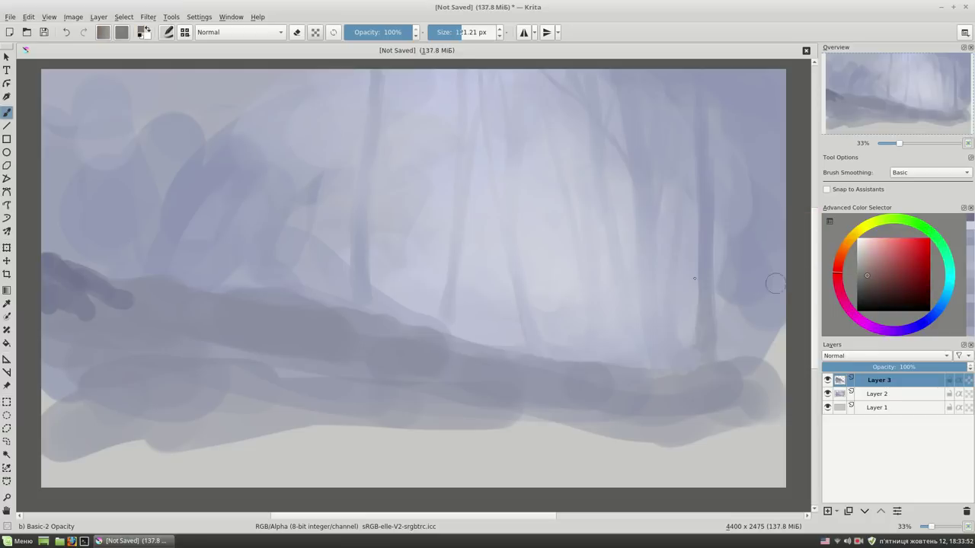
{"action": "left_click_drag", "start_coordinate": [130, 293], "coordinate": [46, 354]}
Build a dark greyish-purple and bluish mound across the lower left and middle
{"action": "left_click", "coordinate": [63, 287], "text": "ctrl"}
{"action": "left_click_drag", "start_coordinate": [64, 287], "coordinate": [373, 358]}
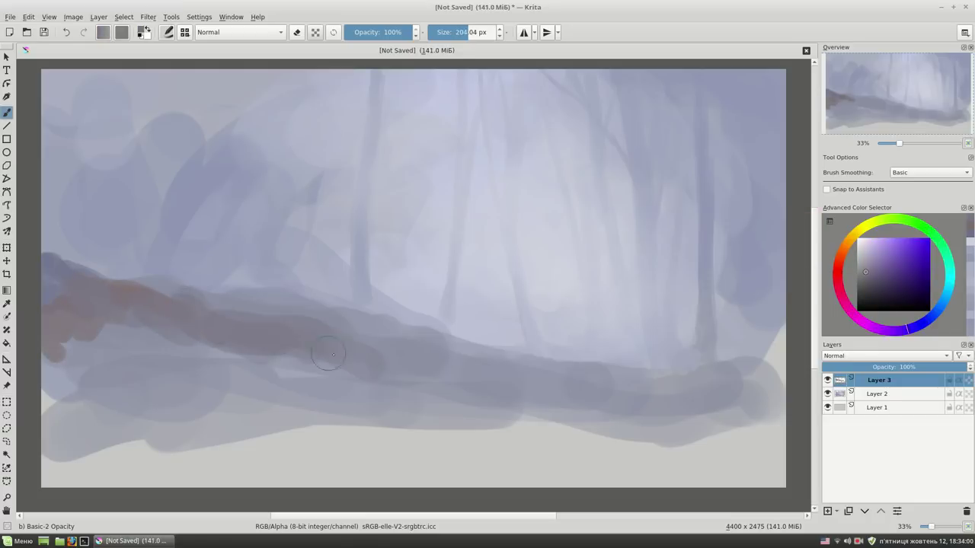
{"action": "left_click_drag", "start_coordinate": [77, 335], "coordinate": [168, 381]}
{"action": "mouse_move", "coordinate": [125, 460]}
{"action": "left_mouse_down"}
{"action": "mouse_move", "coordinate": [459, 403]}
{"action": "mouse_move", "coordinate": [69, 426]}
{"action": "left_mouse_up"}
{"action": "mouse_move", "coordinate": [319, 412]}
{"action": "left_mouse_down"}
{"action": "mouse_move", "coordinate": [488, 358]}
{"action": "mouse_move", "coordinate": [381, 354]}
{"action": "left_mouse_up"}
{"action": "left_click", "coordinate": [670, 311], "text": "ctrl"}
{"action": "left_click_drag", "start_coordinate": [281, 335], "coordinate": [248, 396]}
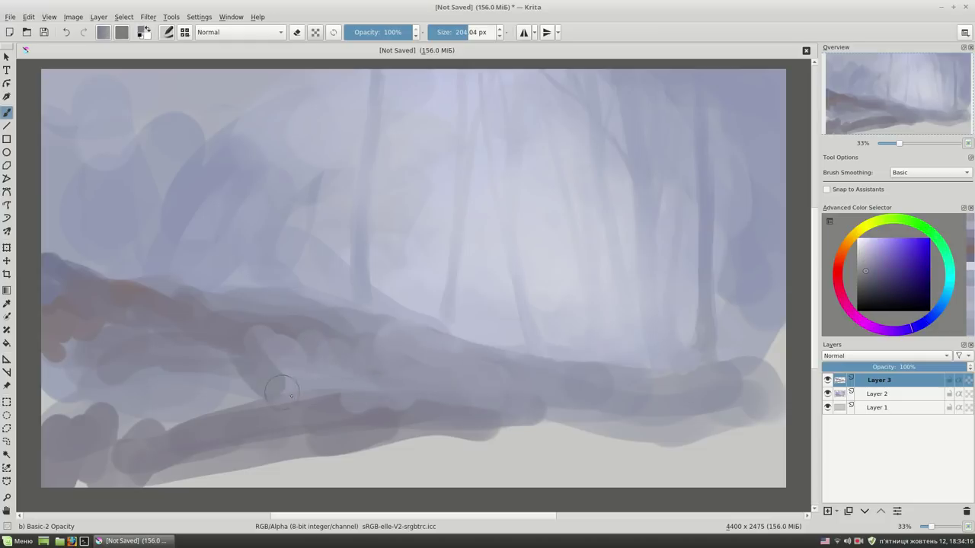
{"action": "left_click_drag", "start_coordinate": [274, 366], "coordinate": [376, 408]}
{"action": "mouse_move", "coordinate": [228, 343]}
{"action": "left_mouse_down"}
{"action": "mouse_move", "coordinate": [156, 350]}
{"action": "mouse_move", "coordinate": [247, 411]}
{"action": "left_mouse_up"}
Dab lighter tones across the rocky mound and along its left and lower edges
{"action": "left_click", "coordinate": [229, 289], "text": "ctrl"}
{"action": "left_click_drag", "start_coordinate": [190, 320], "coordinate": [229, 335]}
{"action": "left_click_drag", "start_coordinate": [148, 312], "coordinate": [171, 347]}
{"action": "left_click_drag", "start_coordinate": [358, 405], "coordinate": [266, 427]}
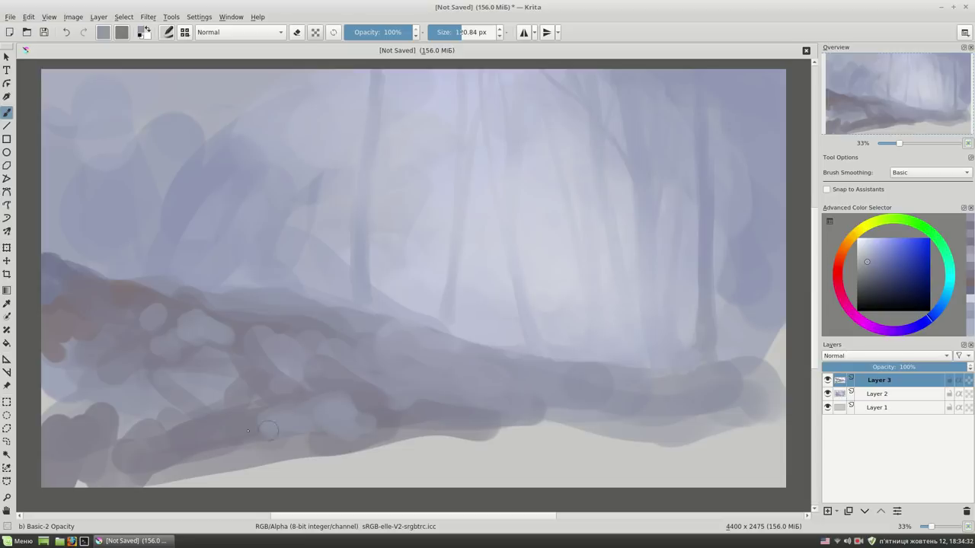
{"action": "mouse_move", "coordinate": [83, 358]}
{"action": "left_mouse_down"}
{"action": "mouse_move", "coordinate": [45, 327]}
{"action": "mouse_move", "coordinate": [84, 282]}
{"action": "left_mouse_up"}
{"action": "left_click_drag", "start_coordinate": [74, 397], "coordinate": [244, 449]}
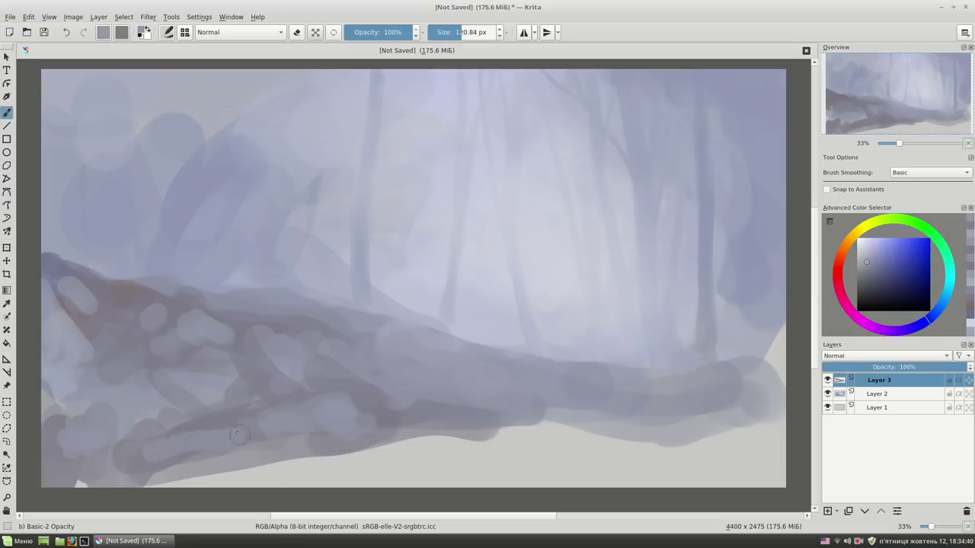
{"action": "left_click_drag", "start_coordinate": [153, 434], "coordinate": [243, 419]}
Paint two reddish tree trunks rising from the mound on the left
{"action": "left_click", "coordinate": [125, 272], "text": "ctrl"}
{"action": "left_click_drag", "start_coordinate": [158, 72], "coordinate": [122, 281]}
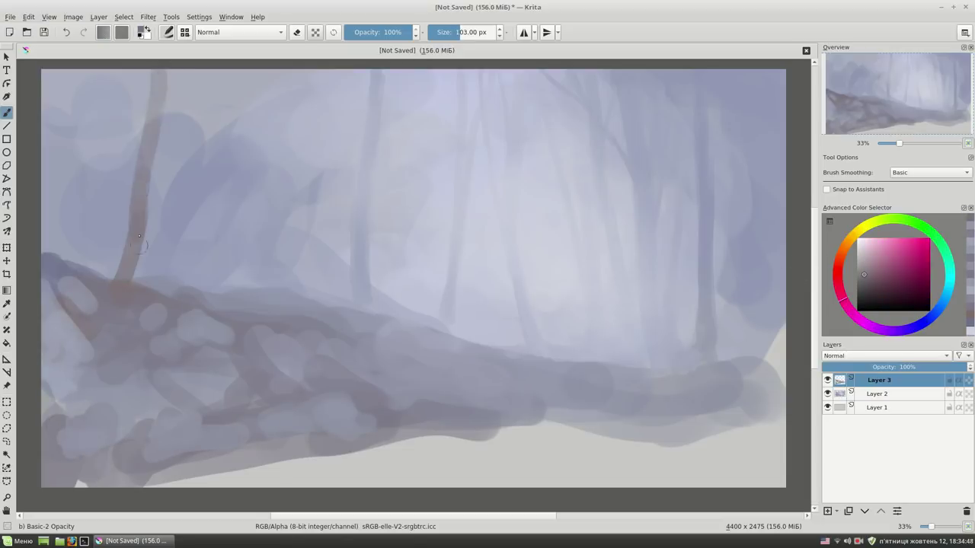
{"action": "left_click", "coordinate": [187, 228], "text": "ctrl"}
{"action": "mouse_move", "coordinate": [184, 73]}
{"action": "left_mouse_down"}
{"action": "mouse_move", "coordinate": [191, 294]}
{"action": "mouse_move", "coordinate": [207, 70]}
{"action": "left_mouse_up"}
On Layer 2, repaint the upper-left background and add thin trunks near the centre and left
{"action": "left_click", "coordinate": [877, 394]}
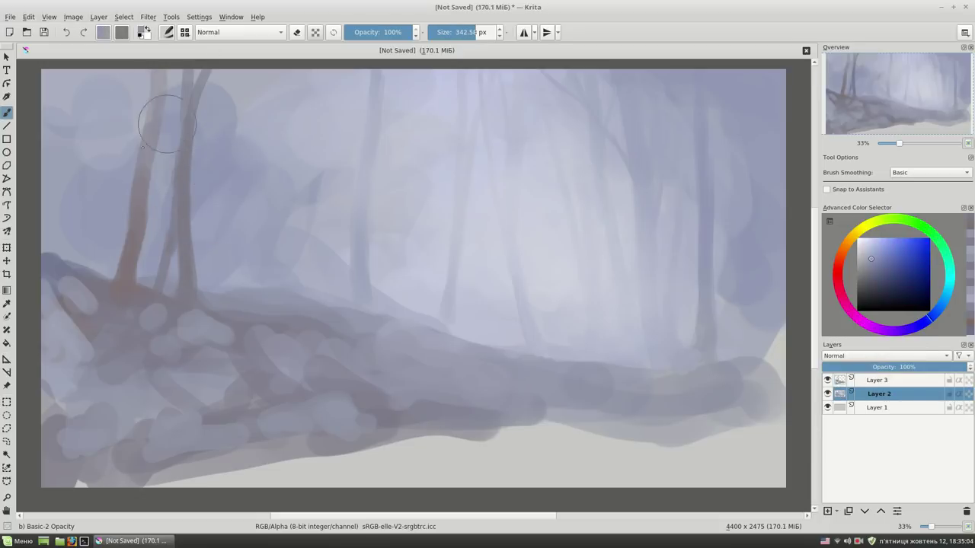
{"action": "left_click_drag", "start_coordinate": [166, 124], "coordinate": [305, 248]}
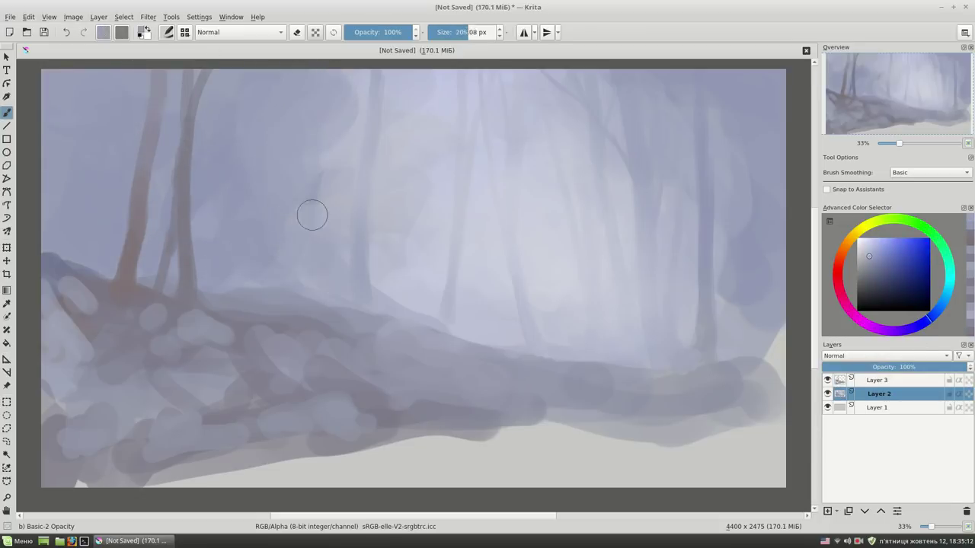
{"action": "left_click", "coordinate": [261, 233], "text": "ctrl"}
{"action": "left_click_drag", "start_coordinate": [323, 70], "coordinate": [302, 294]}
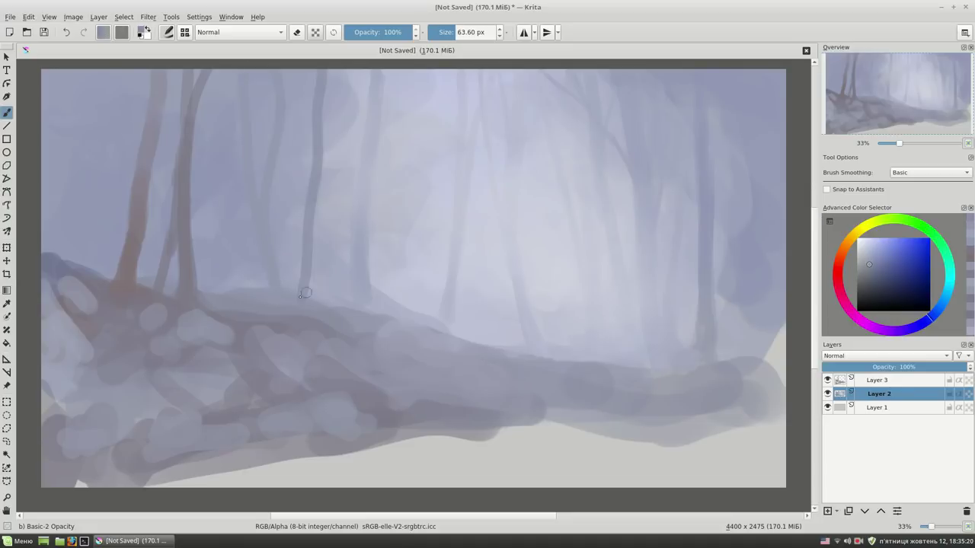
{"action": "left_click", "coordinate": [297, 303], "text": "ctrl"}
{"action": "left_click", "coordinate": [246, 271], "text": "ctrl"}
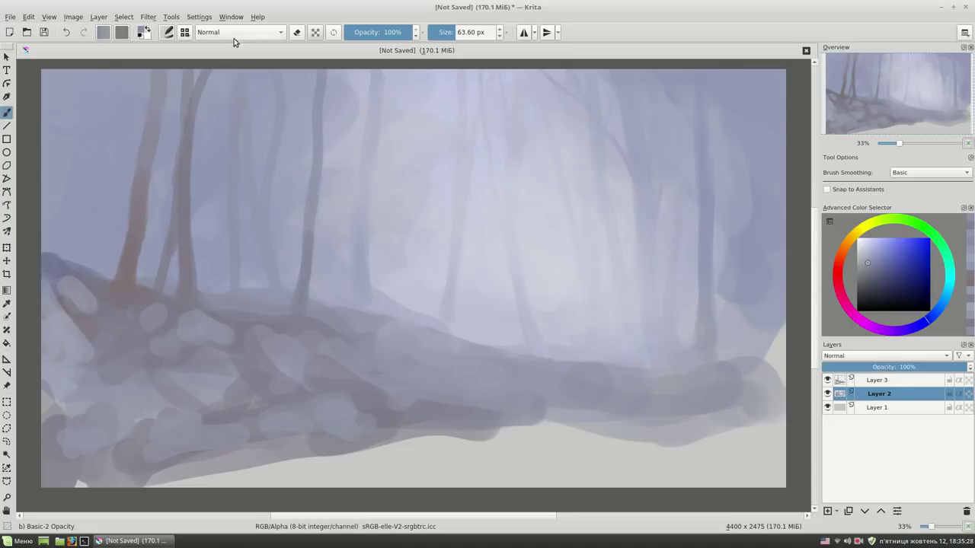
{"action": "left_click_drag", "start_coordinate": [210, 111], "coordinate": [199, 293]}
Add thinner trunks near the centre and far left, a darker one on the right, then return to Layer 3
{"action": "key", "text": "bracketleft"}
{"action": "left_click", "coordinate": [392, 287], "text": "ctrl"}
{"action": "left_click_drag", "start_coordinate": [393, 107], "coordinate": [381, 292]}
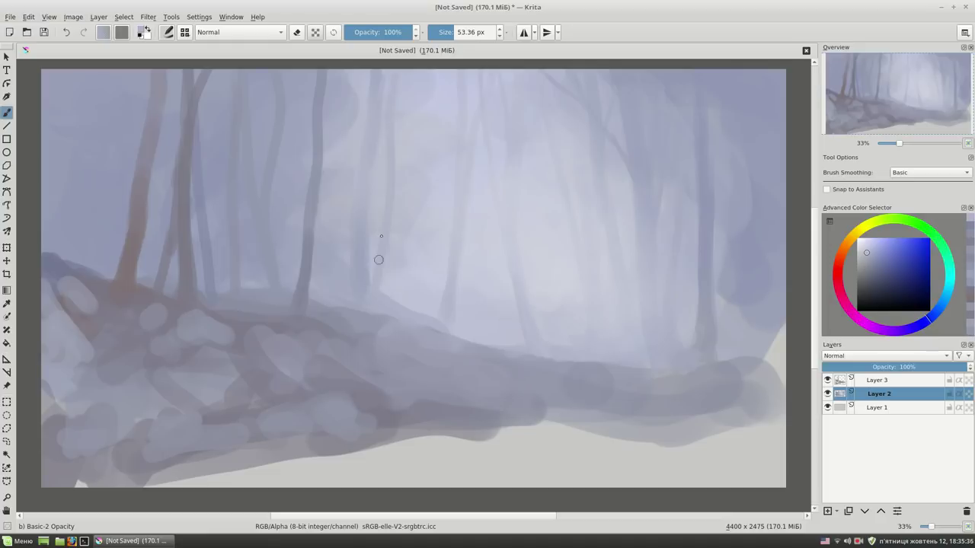
{"action": "left_click", "coordinate": [217, 286], "text": "ctrl"}
{"action": "left_click_drag", "start_coordinate": [100, 70], "coordinate": [83, 274]}
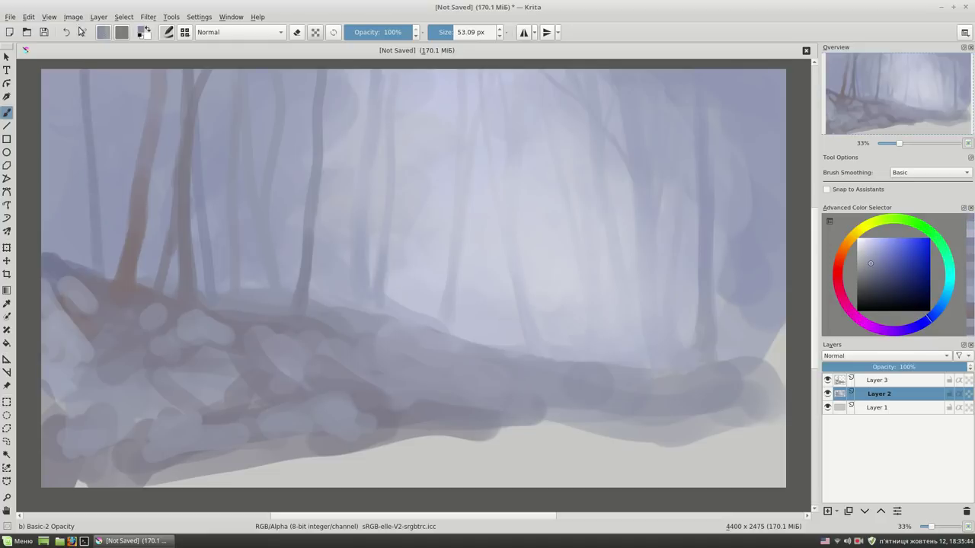
{"action": "left_click_drag", "start_coordinate": [47, 72], "coordinate": [81, 252]}
{"action": "left_click", "coordinate": [721, 309], "text": "ctrl"}
{"action": "left_click_drag", "start_coordinate": [731, 354], "coordinate": [754, 229]}
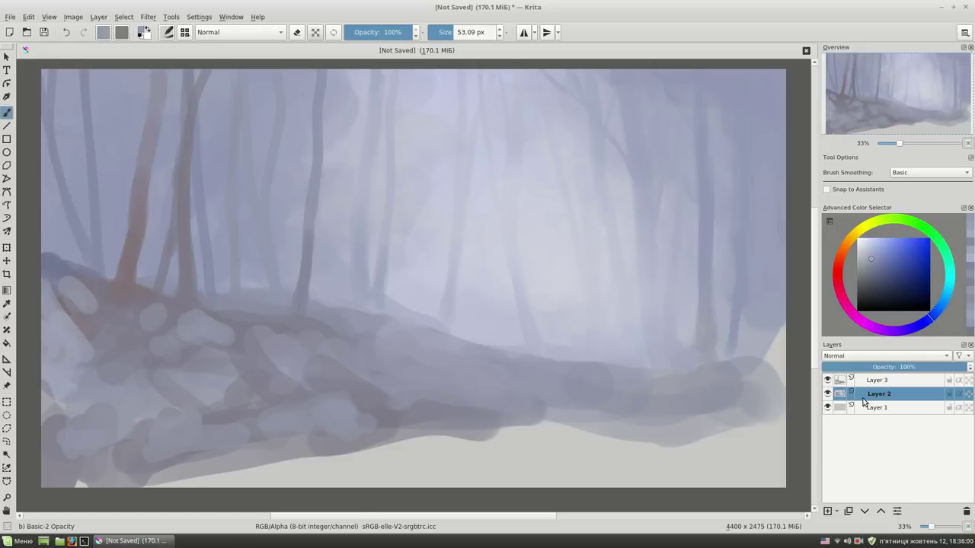
{"action": "left_click", "coordinate": [879, 381]}
{"action": "left_click", "coordinate": [400, 326], "text": "ctrl"}
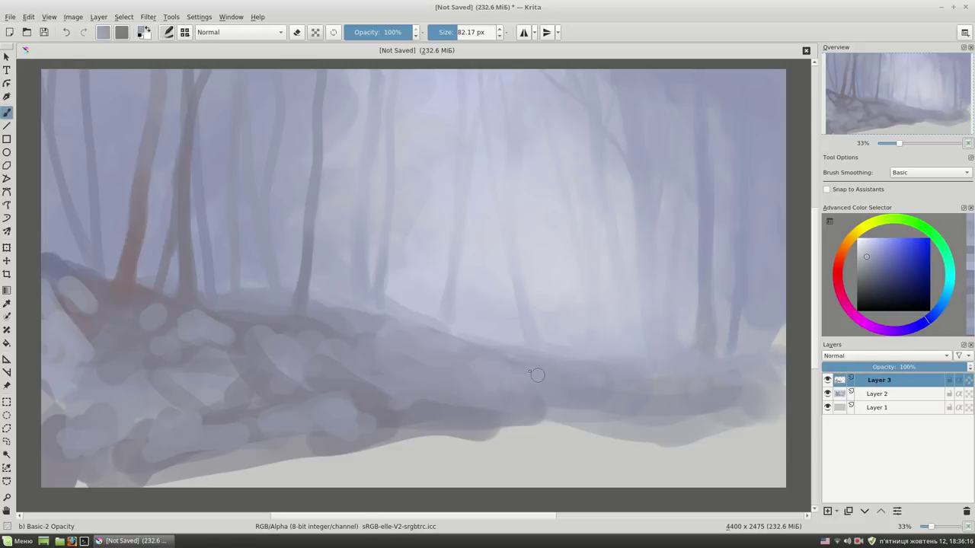
On a new layer, paint brown ground across the bottom and up the right edge
{"action": "key", "text": "Insert"}
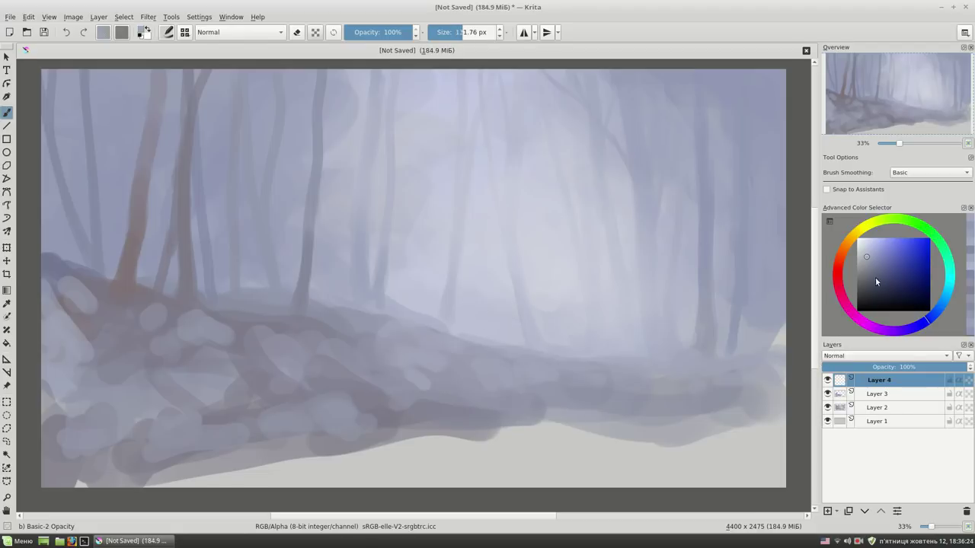
{"action": "left_click", "coordinate": [848, 246]}
{"action": "left_click", "coordinate": [876, 275]}
{"action": "left_click_drag", "start_coordinate": [780, 396], "coordinate": [696, 468]}
{"action": "left_click_drag", "start_coordinate": [761, 426], "coordinate": [639, 461]}
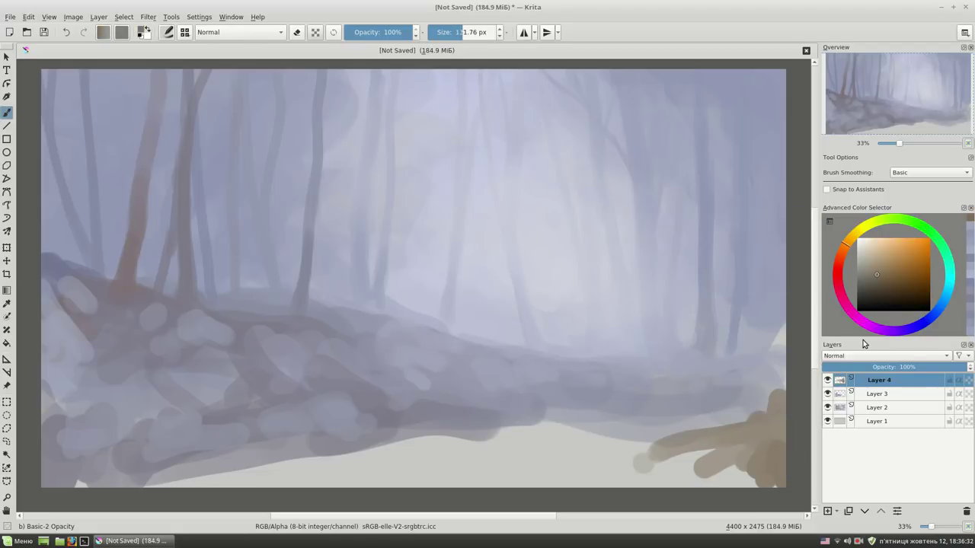
{"action": "left_click_drag", "start_coordinate": [783, 449], "coordinate": [499, 472]}
{"action": "left_click_drag", "start_coordinate": [785, 400], "coordinate": [583, 457]}
{"action": "left_click_drag", "start_coordinate": [792, 457], "coordinate": [635, 479]}
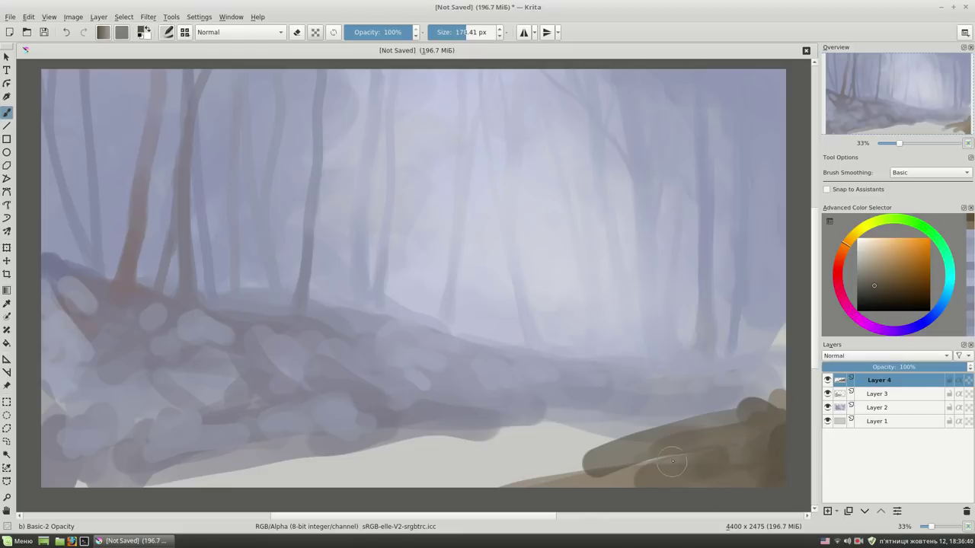
{"action": "mouse_move", "coordinate": [685, 438]}
{"action": "left_mouse_down"}
{"action": "mouse_move", "coordinate": [336, 466]}
{"action": "mouse_move", "coordinate": [640, 457]}
{"action": "left_mouse_up"}
{"action": "left_click_drag", "start_coordinate": [762, 464], "coordinate": [61, 483]}
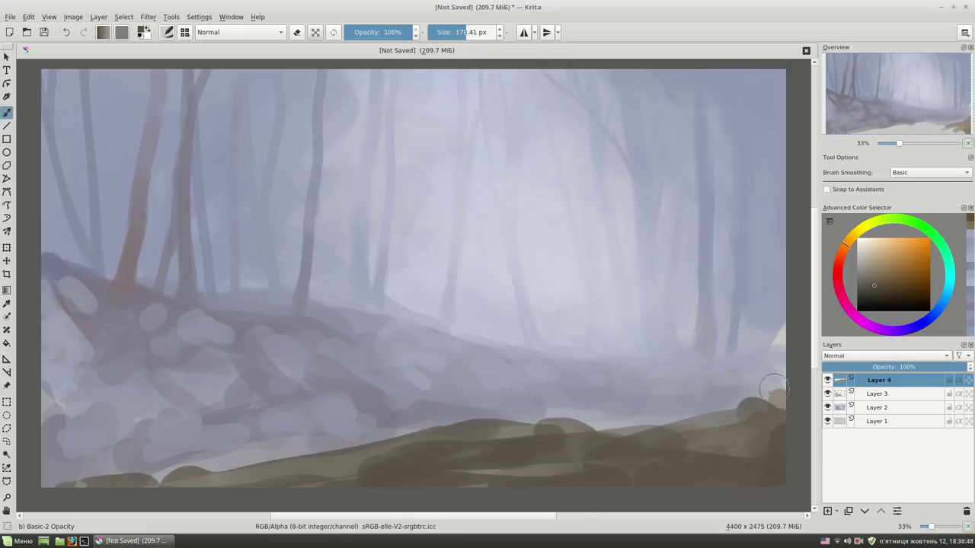
{"action": "mouse_move", "coordinate": [761, 445]}
{"action": "left_mouse_down"}
{"action": "mouse_move", "coordinate": [793, 359]}
{"action": "mouse_move", "coordinate": [746, 164]}
{"action": "left_mouse_up"}
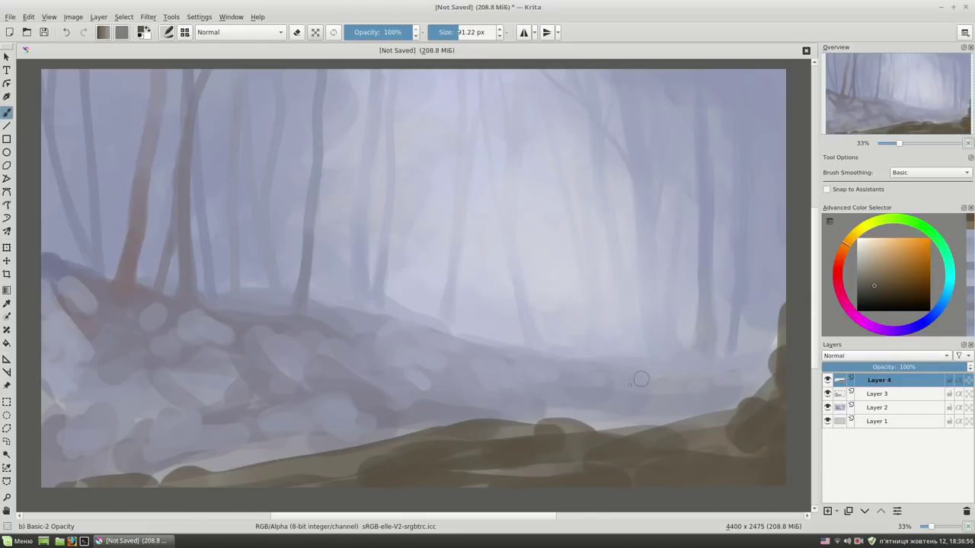
Paint a cluster of tall dark grey trunks on the right reaching the top edge
{"action": "mouse_move", "coordinate": [615, 434]}
{"action": "left_mouse_down"}
{"action": "mouse_move", "coordinate": [644, 305]}
{"action": "mouse_move", "coordinate": [639, 328]}
{"action": "mouse_move", "coordinate": [652, 122]}
{"action": "left_mouse_up"}
{"action": "left_click_drag", "start_coordinate": [635, 300], "coordinate": [680, 70]}
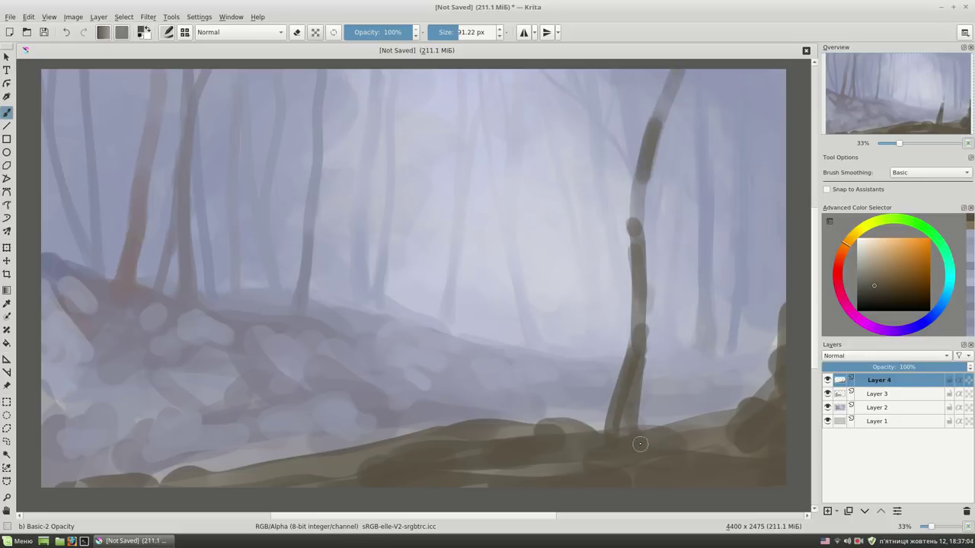
{"action": "left_click_drag", "start_coordinate": [643, 441], "coordinate": [670, 70]}
{"action": "left_click_drag", "start_coordinate": [705, 449], "coordinate": [660, 114]}
{"action": "mouse_move", "coordinate": [742, 411]}
{"action": "left_mouse_down"}
{"action": "mouse_move", "coordinate": [670, 107]}
{"action": "mouse_move", "coordinate": [750, 152]}
{"action": "left_mouse_up"}
{"action": "left_click_drag", "start_coordinate": [758, 70], "coordinate": [765, 404]}
Lighten a trunk in pale mauve, add a thin branch, darken its base, and erase a stray stroke
{"action": "left_click", "coordinate": [647, 255], "text": "ctrl"}
{"action": "left_click_drag", "start_coordinate": [640, 187], "coordinate": [631, 407]}
{"action": "key", "text": "bracketleft"}
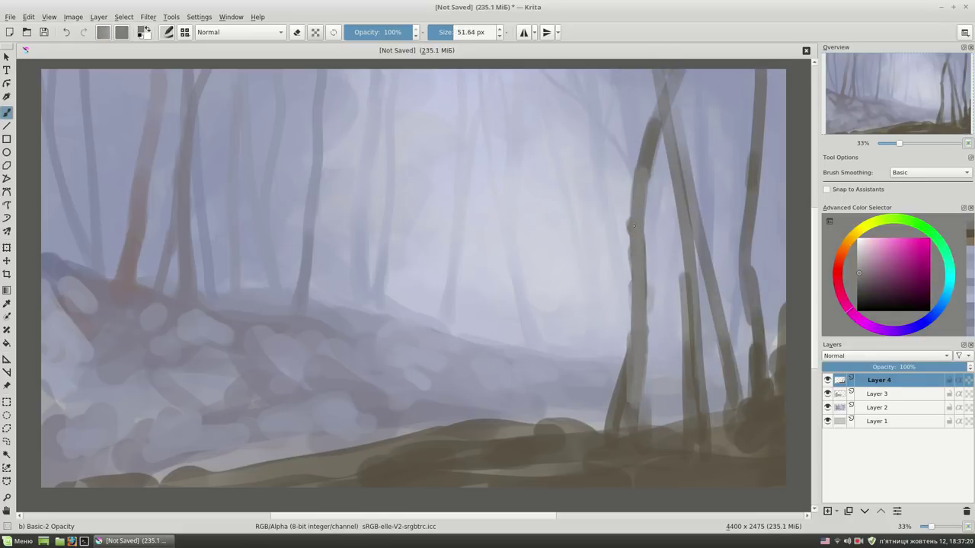
{"action": "key", "text": "bracketleft"}
{"action": "left_click_drag", "start_coordinate": [633, 226], "coordinate": [603, 70]}
{"action": "left_click", "coordinate": [625, 388], "text": "ctrl"}
{"action": "left_click_drag", "start_coordinate": [644, 296], "coordinate": [633, 436]}
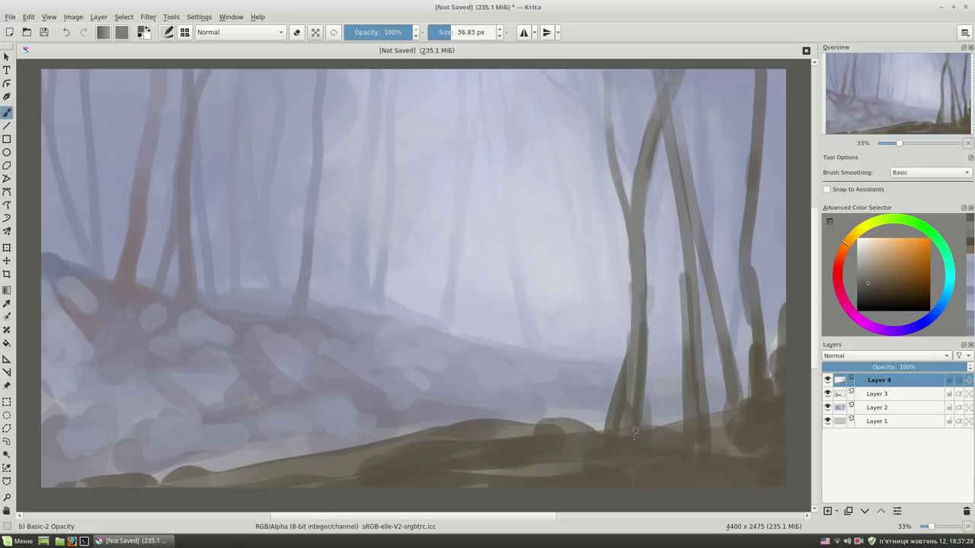
{"action": "left_click_drag", "start_coordinate": [684, 268], "coordinate": [689, 415]}
{"action": "key", "text": "e"}
Paint dark roots at the tree bases, a grey-violet thin branch near the top, and add Layer 5
{"action": "left_click", "coordinate": [628, 403], "text": "ctrl"}
{"action": "mouse_move", "coordinate": [601, 436]}
{"action": "left_mouse_down"}
{"action": "mouse_move", "coordinate": [542, 455]}
{"action": "mouse_move", "coordinate": [632, 370]}
{"action": "left_mouse_up"}
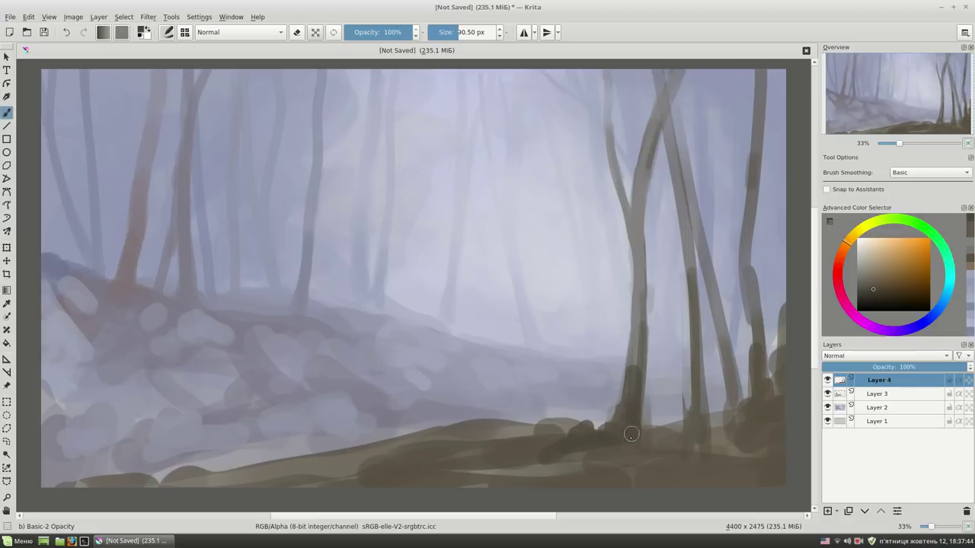
{"action": "left_click_drag", "start_coordinate": [636, 427], "coordinate": [609, 460]}
{"action": "key", "text": "bracketleft"}
{"action": "key", "text": "bracketleft"}
{"action": "left_click", "coordinate": [637, 161], "text": "ctrl"}
{"action": "left_click_drag", "start_coordinate": [607, 117], "coordinate": [607, 70]}
{"action": "key", "text": "bracketleft"}
{"action": "left_click_drag", "start_coordinate": [564, 70], "coordinate": [613, 169]}
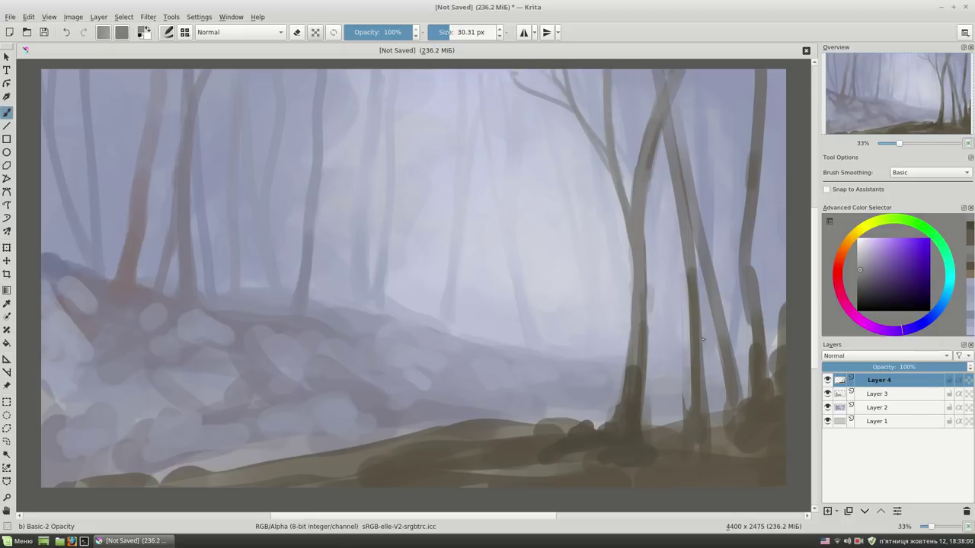
{"action": "left_click", "coordinate": [827, 511]}
Put the new layer below Layer 4 and block in a grey-violet creature body among the trees
{"action": "left_click", "coordinate": [865, 511]}
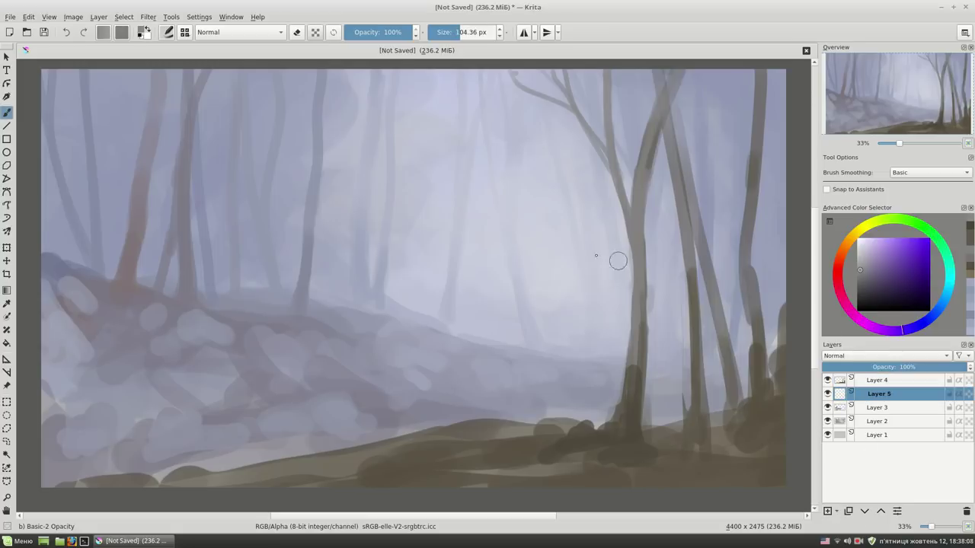
{"action": "left_click", "coordinate": [864, 267]}
{"action": "mouse_move", "coordinate": [592, 192]}
{"action": "left_mouse_down"}
{"action": "mouse_move", "coordinate": [559, 244]}
{"action": "mouse_move", "coordinate": [567, 259]}
{"action": "mouse_move", "coordinate": [541, 259]}
{"action": "left_mouse_up"}
{"action": "left_click_drag", "start_coordinate": [595, 147], "coordinate": [613, 274]}
{"action": "key", "text": "bracketright"}
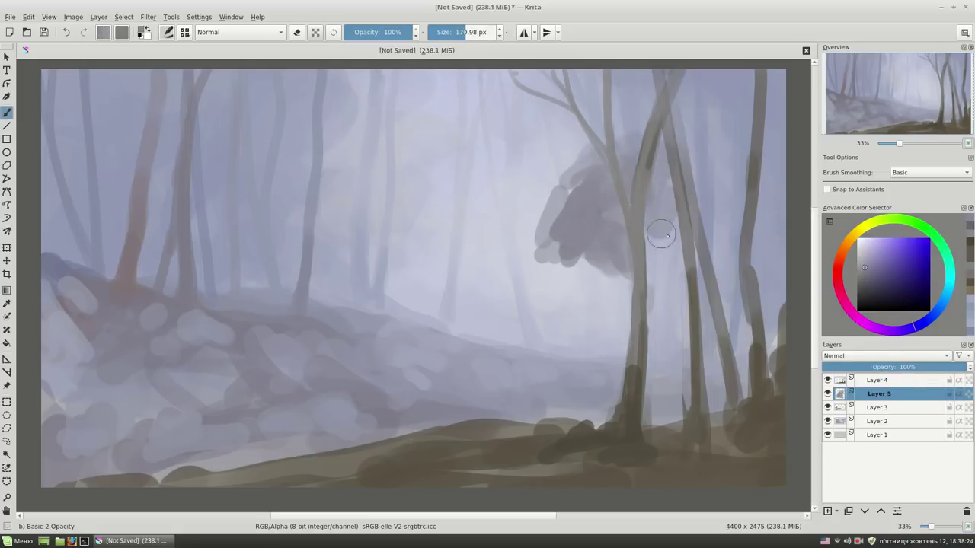
{"action": "mouse_move", "coordinate": [659, 153]}
{"action": "left_mouse_down"}
{"action": "mouse_move", "coordinate": [623, 260]}
{"action": "mouse_move", "coordinate": [548, 265]}
{"action": "left_mouse_up"}
Extend the creature's body around the trunks and toward the right, shading its face
{"action": "left_click_drag", "start_coordinate": [609, 267], "coordinate": [670, 373]}
{"action": "left_click_drag", "start_coordinate": [708, 305], "coordinate": [731, 365]}
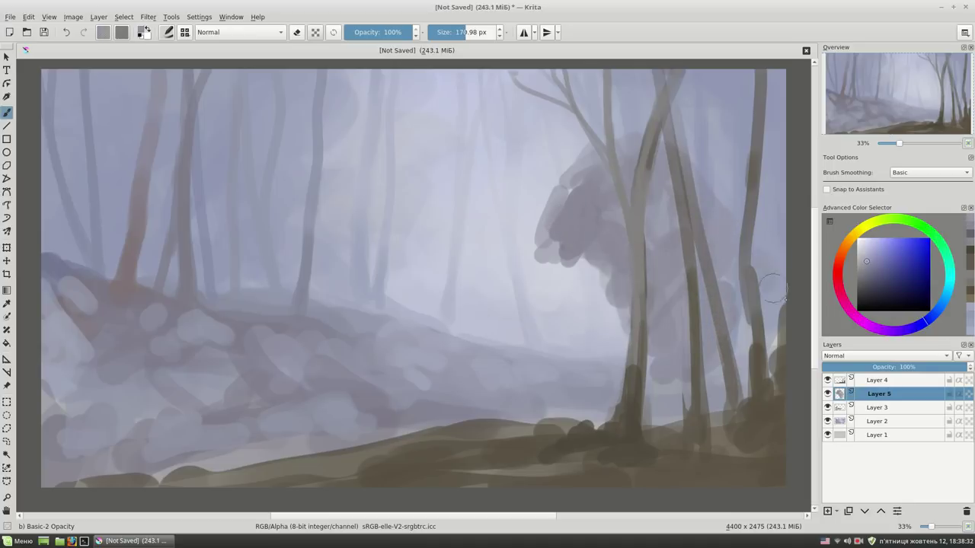
{"action": "left_click_drag", "start_coordinate": [754, 320], "coordinate": [792, 350]}
{"action": "key", "text": "bracketleft"}
{"action": "key", "text": "bracketleft"}
{"action": "key", "text": "bracketleft"}
{"action": "mouse_move", "coordinate": [552, 220]}
{"action": "left_mouse_down"}
{"action": "mouse_move", "coordinate": [548, 263]}
{"action": "mouse_move", "coordinate": [568, 259]}
{"action": "left_mouse_up"}
Darken the creature's face and snout with darker violet and extend its lower body
{"action": "left_click", "coordinate": [556, 251], "text": "ctrl"}
{"action": "mouse_move", "coordinate": [550, 202]}
{"action": "left_mouse_down"}
{"action": "mouse_move", "coordinate": [545, 240]}
{"action": "mouse_move", "coordinate": [562, 215]}
{"action": "left_mouse_up"}
{"action": "key", "text": "bracketright"}
{"action": "key", "text": "bracketright"}
{"action": "key", "text": "bracketright"}
{"action": "left_click_drag", "start_coordinate": [575, 251], "coordinate": [609, 312]}
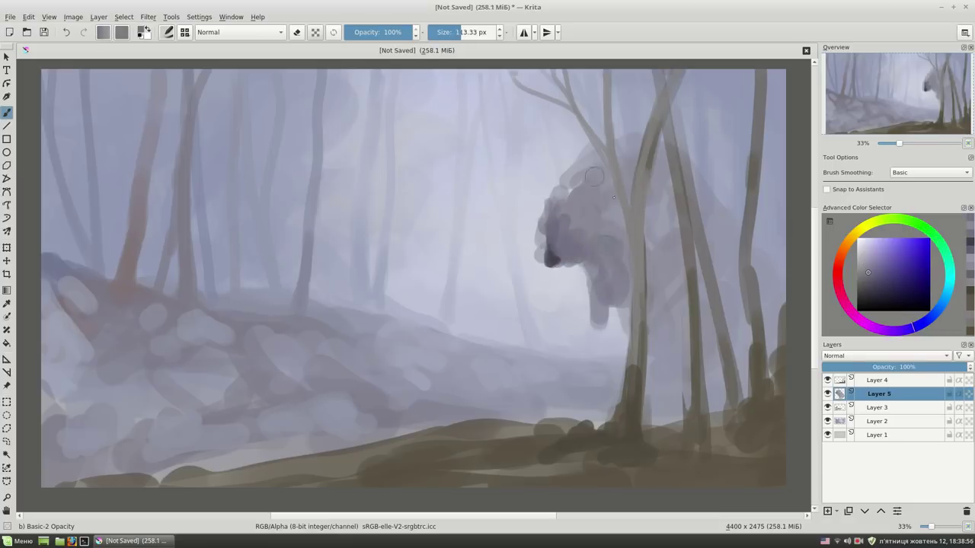
{"action": "key", "text": "e"}
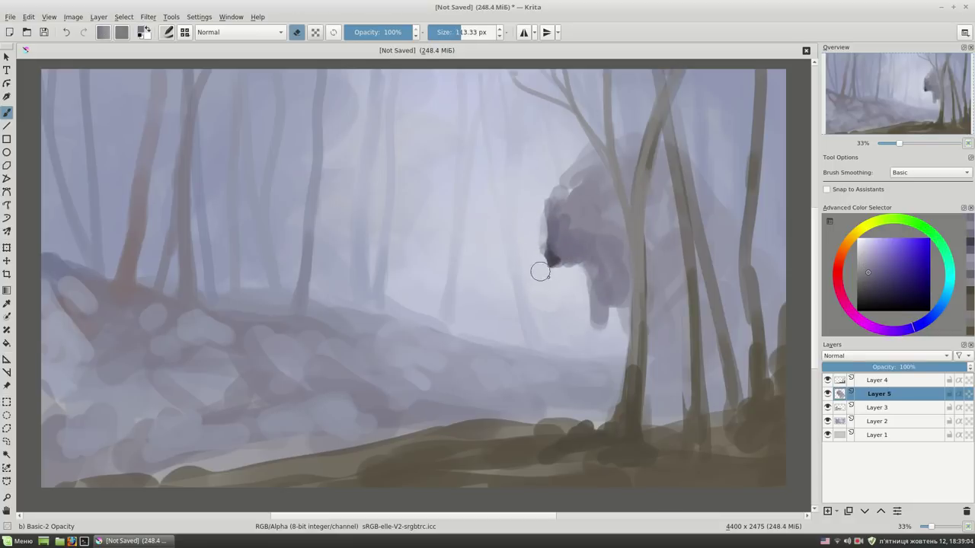
{"action": "key", "text": "e"}
{"action": "left_click", "coordinate": [556, 262], "text": "ctrl"}
{"action": "mouse_move", "coordinate": [555, 248]}
{"action": "left_mouse_down"}
{"action": "mouse_move", "coordinate": [542, 226]}
{"action": "mouse_move", "coordinate": [567, 207]}
{"action": "left_mouse_up"}
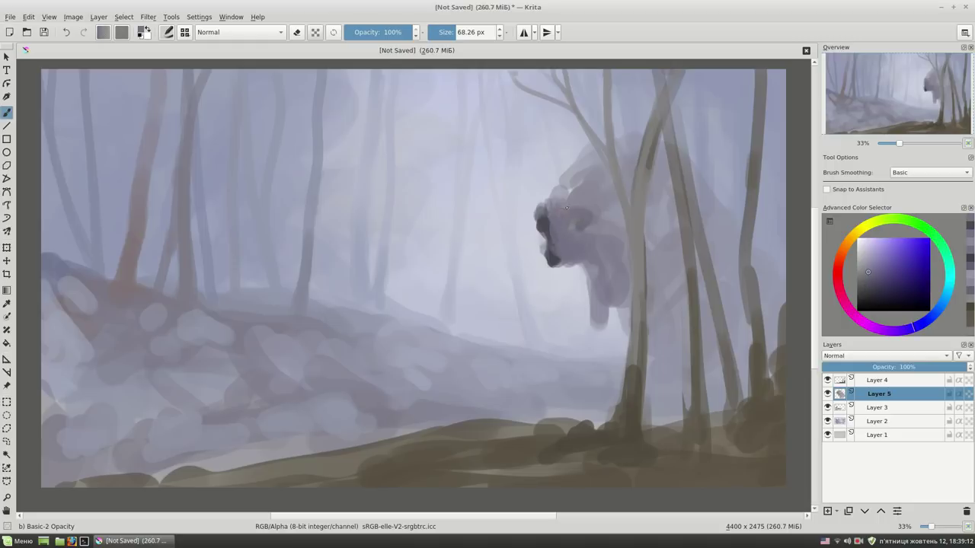
Move the creature up and left, highlight its head and paint over the jaw and lower body
{"action": "key", "text": "ctrl+t"}
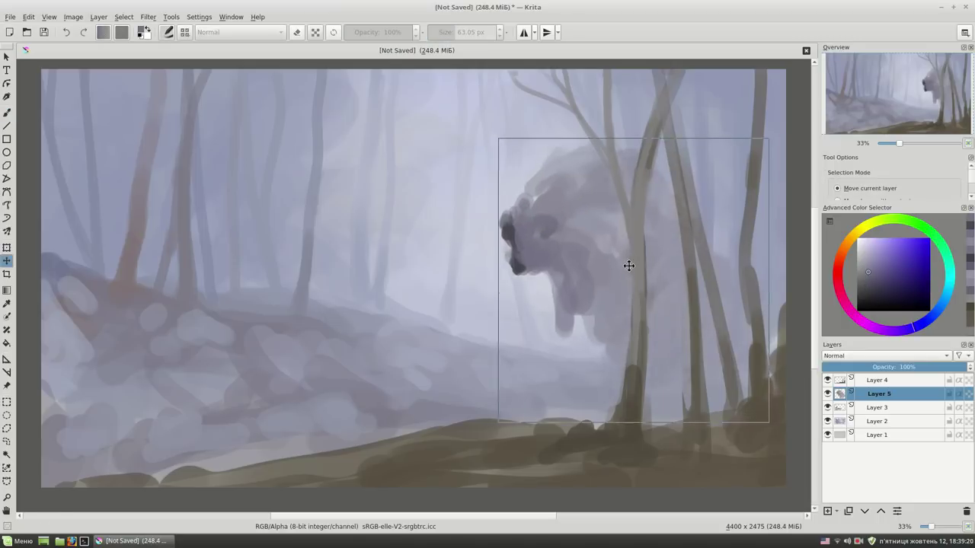
{"action": "left_click_drag", "start_coordinate": [664, 274], "coordinate": [614, 269]}
{"action": "key", "text": "Return"}
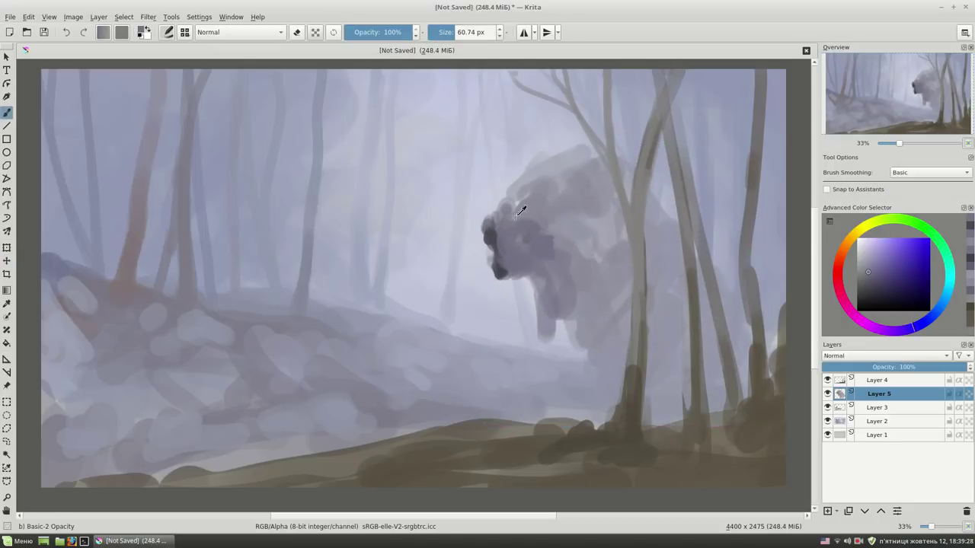
{"action": "left_click", "coordinate": [543, 248], "text": "ctrl"}
{"action": "mouse_move", "coordinate": [533, 202]}
{"action": "left_mouse_down"}
{"action": "mouse_move", "coordinate": [495, 217]}
{"action": "mouse_move", "coordinate": [512, 223]}
{"action": "left_mouse_up"}
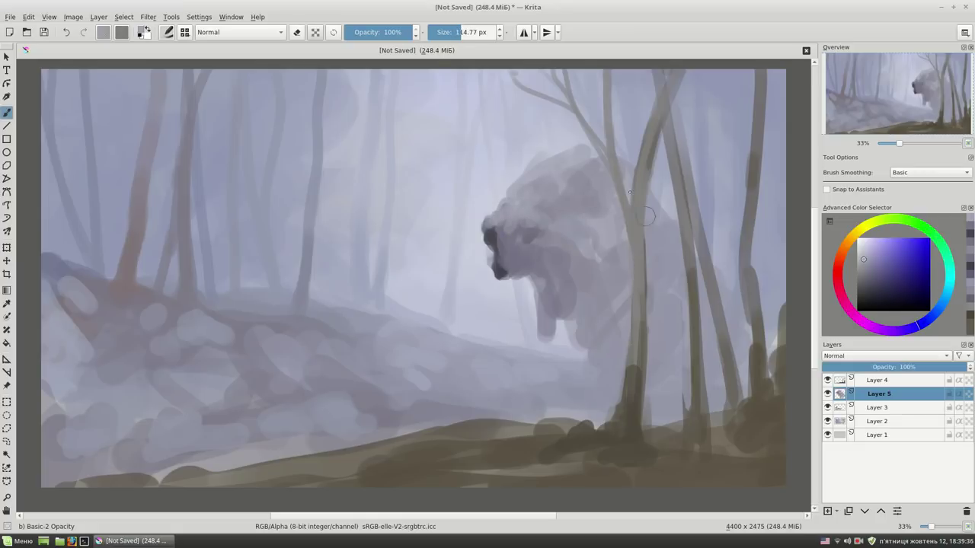
{"action": "mouse_move", "coordinate": [557, 318]}
{"action": "left_mouse_down"}
{"action": "mouse_move", "coordinate": [552, 346]}
{"action": "mouse_move", "coordinate": [596, 405]}
{"action": "left_mouse_up"}
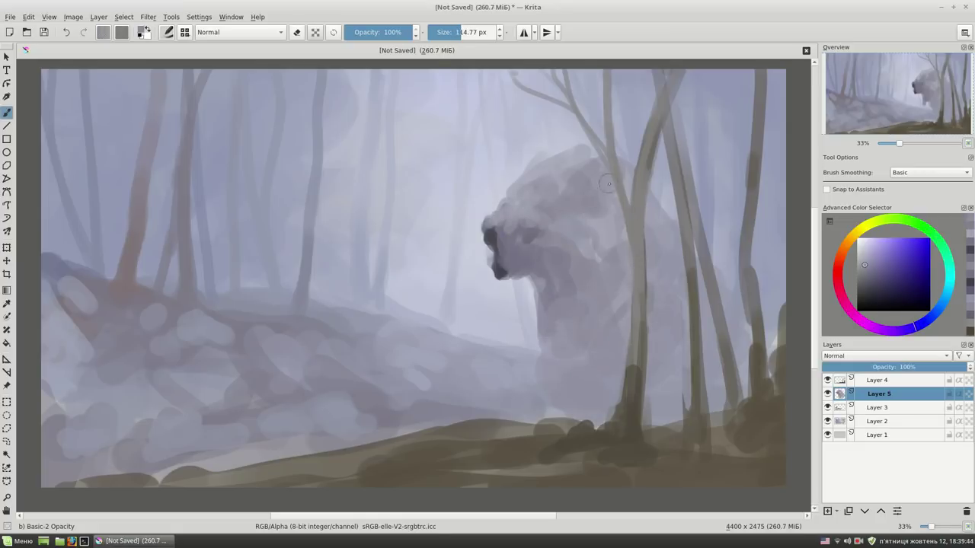
Paint a dark limb below the creature's jaw and dark dabs along its side
{"action": "left_click_drag", "start_coordinate": [609, 184], "coordinate": [564, 183]}
{"action": "left_click", "coordinate": [536, 275], "text": "ctrl"}
{"action": "left_click", "coordinate": [520, 283], "text": "ctrl"}
{"action": "mouse_move", "coordinate": [511, 306]}
{"action": "left_mouse_down"}
{"action": "mouse_move", "coordinate": [525, 282]}
{"action": "mouse_move", "coordinate": [510, 323]}
{"action": "left_mouse_up"}
{"action": "left_click", "coordinate": [526, 270], "text": "ctrl"}
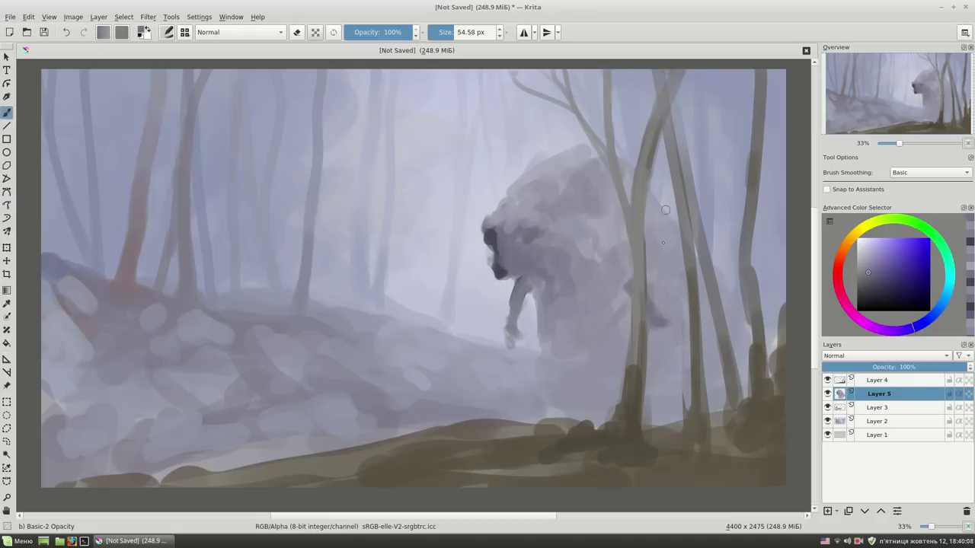
{"action": "key", "text": "bracketleft"}
{"action": "left_click", "coordinate": [552, 321], "text": "ctrl"}
{"action": "left_click_drag", "start_coordinate": [613, 280], "coordinate": [619, 298]}
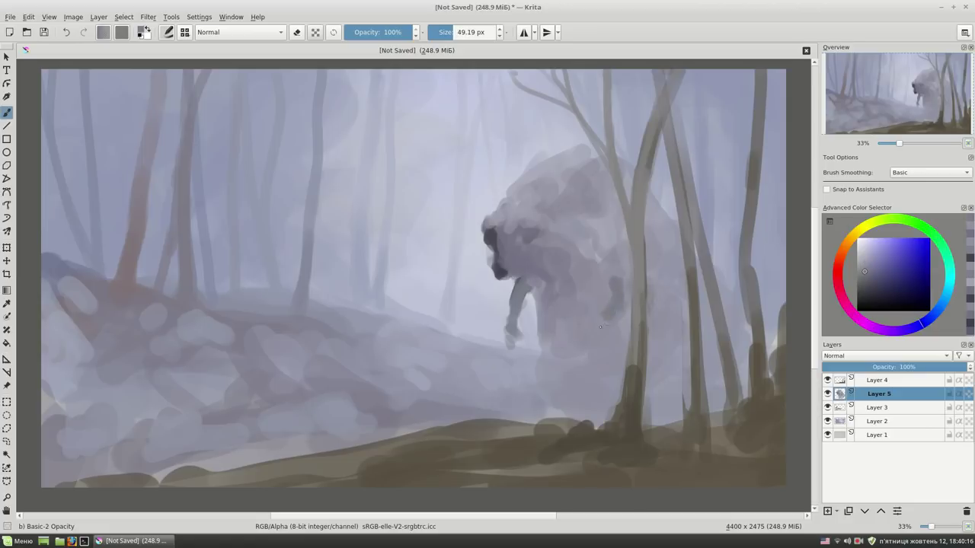
Add a small dark mark on the head with the rough flat bristle brush
{"action": "left_click", "coordinate": [611, 321], "text": "ctrl"}
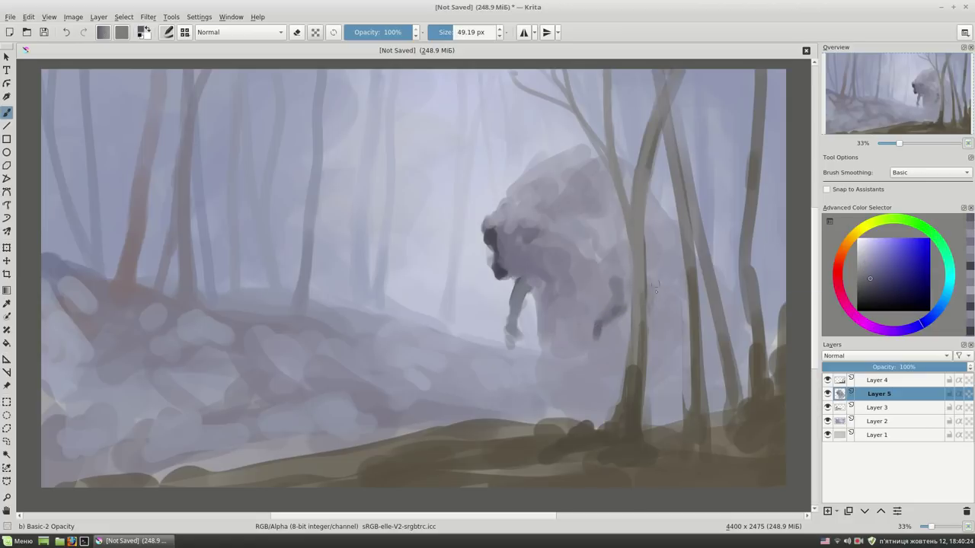
{"action": "key", "text": "bracketright"}
{"action": "key", "text": "bracketright"}
{"action": "key", "text": "bracketright"}
{"action": "left_click", "coordinate": [561, 322], "text": "ctrl"}
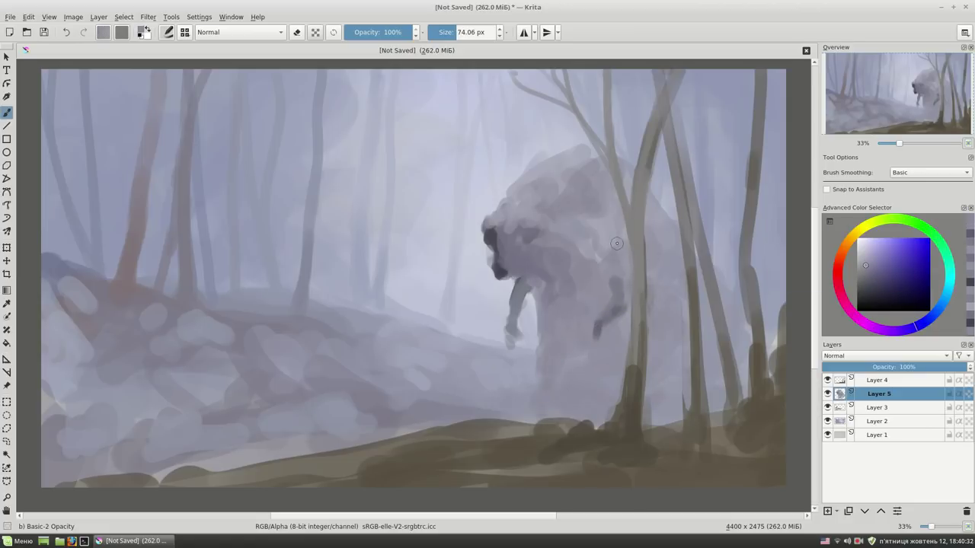
{"action": "left_click", "coordinate": [501, 254], "text": "ctrl"}
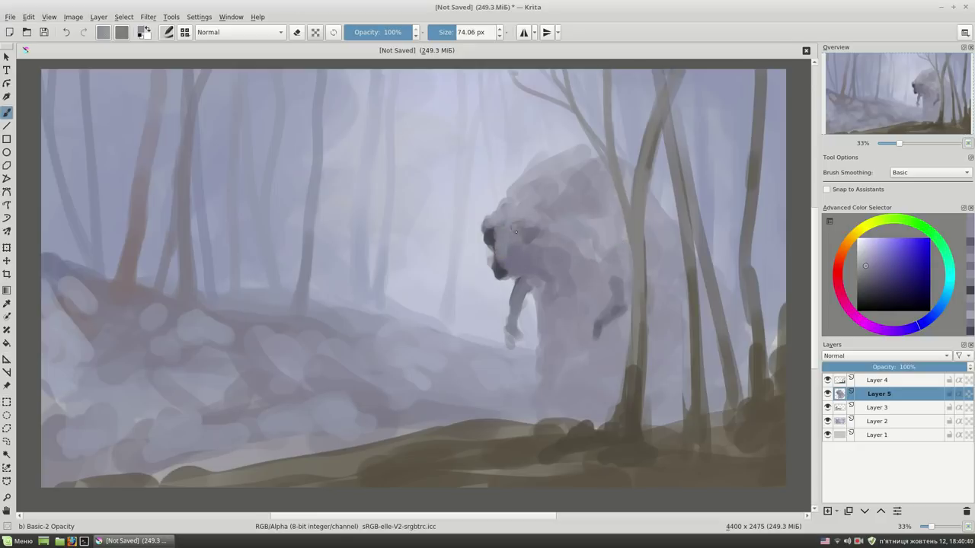
{"action": "right_click", "coordinate": [545, 217]}
{"action": "left_click", "coordinate": [535, 226]}
{"action": "left_click_drag", "start_coordinate": [547, 229], "coordinate": [533, 233]}
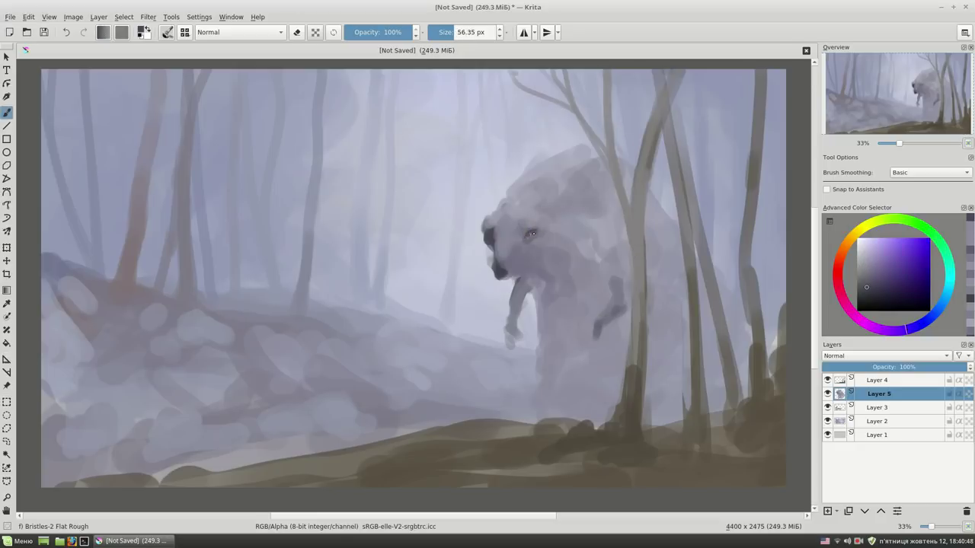
{"action": "right_click", "coordinate": [555, 233]}
{"action": "left_click", "coordinate": [527, 239]}
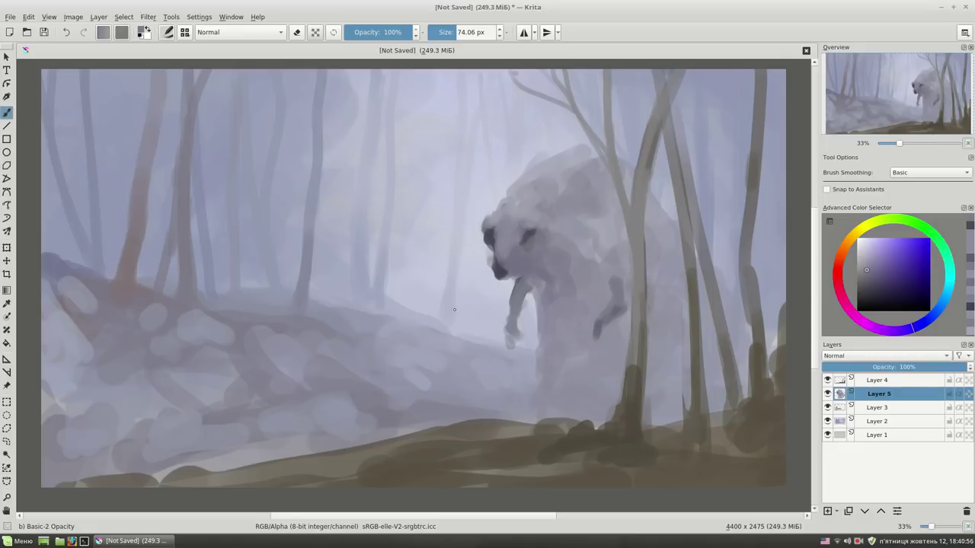
{"action": "scroll", "coordinate": [515, 233], "scroll_direction": "up", "scroll_amount": 1}
With Bristles-2 Flat Rough and dark purple-grey, darken the creature's nose and chin
{"action": "right_click", "coordinate": [519, 231]}
{"action": "left_click", "coordinate": [535, 227]}
{"action": "left_click", "coordinate": [836, 244]}
{"action": "key", "text": "bracketleft"}
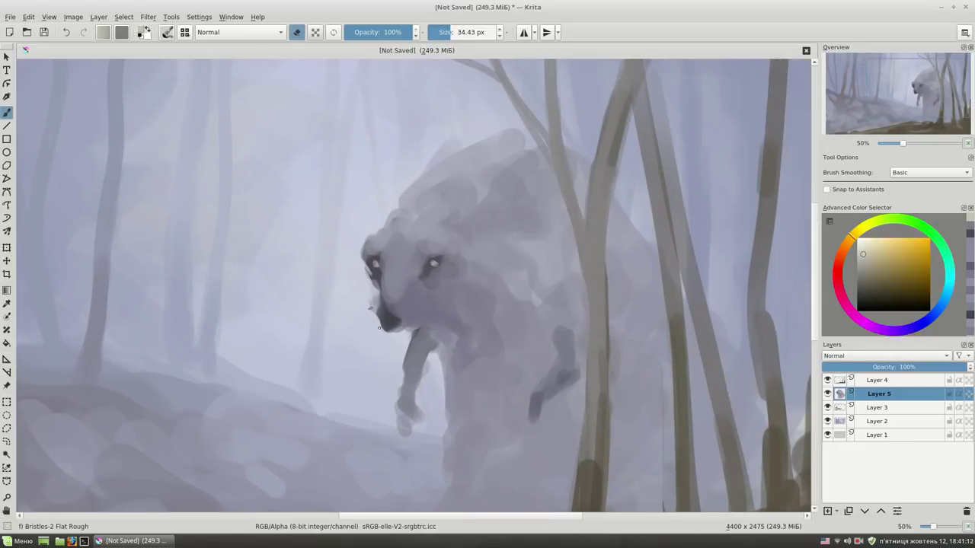
{"action": "key", "text": "e"}
{"action": "left_click", "coordinate": [389, 330], "text": "ctrl"}
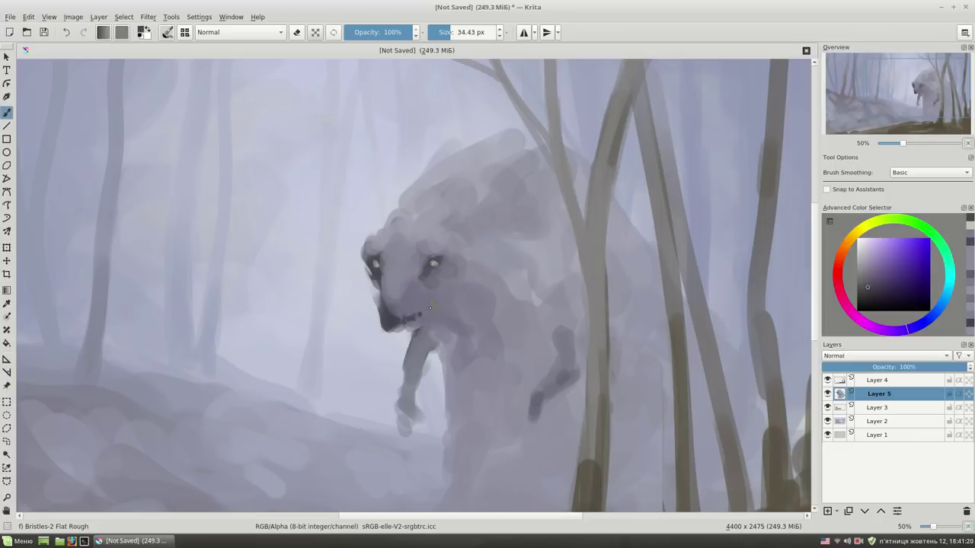
{"action": "left_click_drag", "start_coordinate": [388, 326], "coordinate": [392, 330]}
Dab a glowing pale yellow eye highlight and add thin hair spikes on the head
{"action": "left_click", "coordinate": [385, 309], "text": "ctrl"}
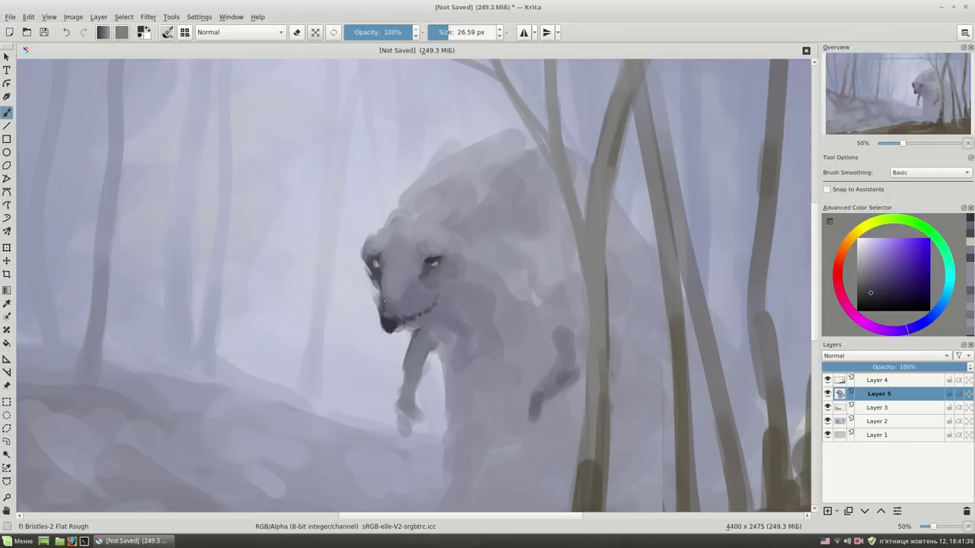
{"action": "left_click", "coordinate": [969, 241]}
{"action": "left_click", "coordinate": [434, 263]}
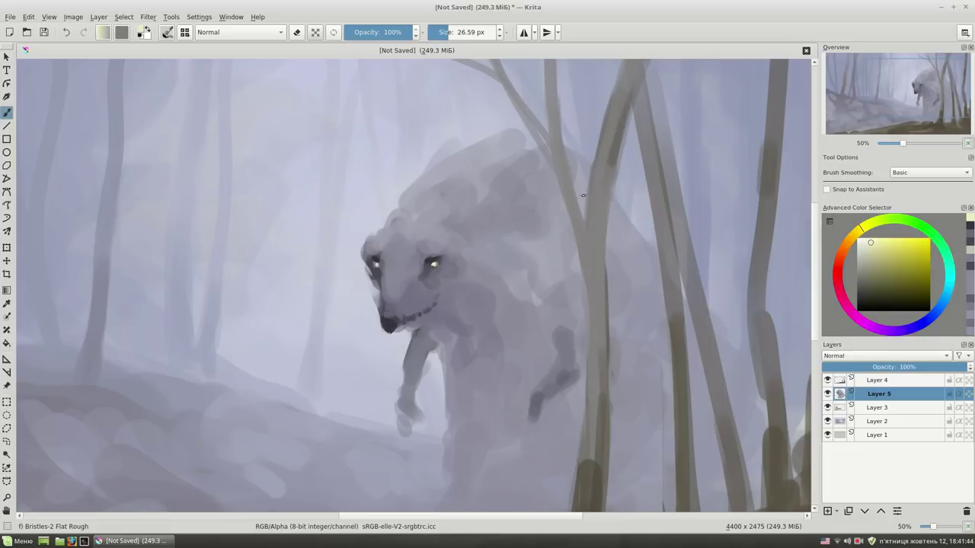
{"action": "left_click", "coordinate": [370, 249], "text": "ctrl"}
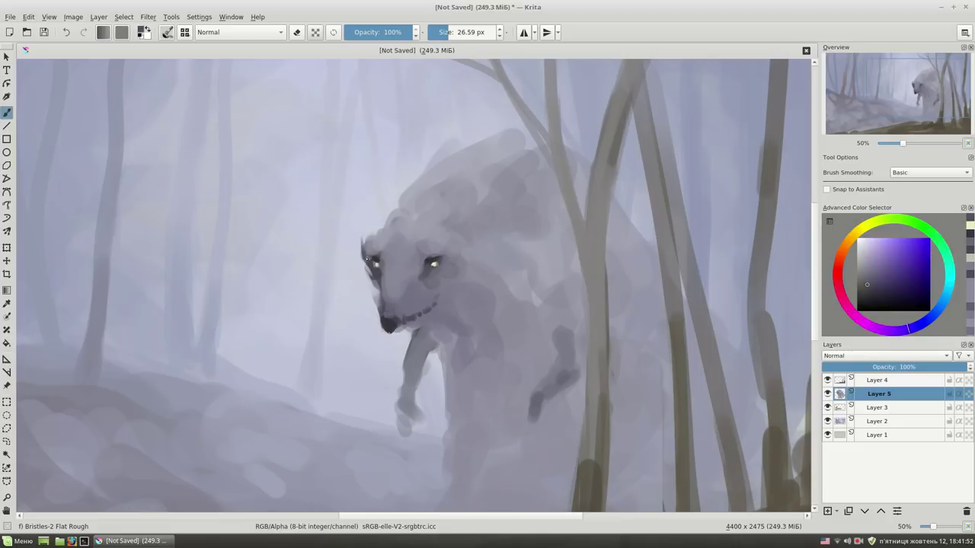
{"action": "mouse_move", "coordinate": [373, 211]}
{"action": "left_mouse_down"}
{"action": "mouse_move", "coordinate": [370, 244]}
{"action": "mouse_move", "coordinate": [393, 195]}
{"action": "mouse_move", "coordinate": [386, 244]}
{"action": "left_mouse_up"}
{"action": "left_click", "coordinate": [382, 223], "text": "ctrl"}
{"action": "left_click", "coordinate": [392, 247], "text": "ctrl"}
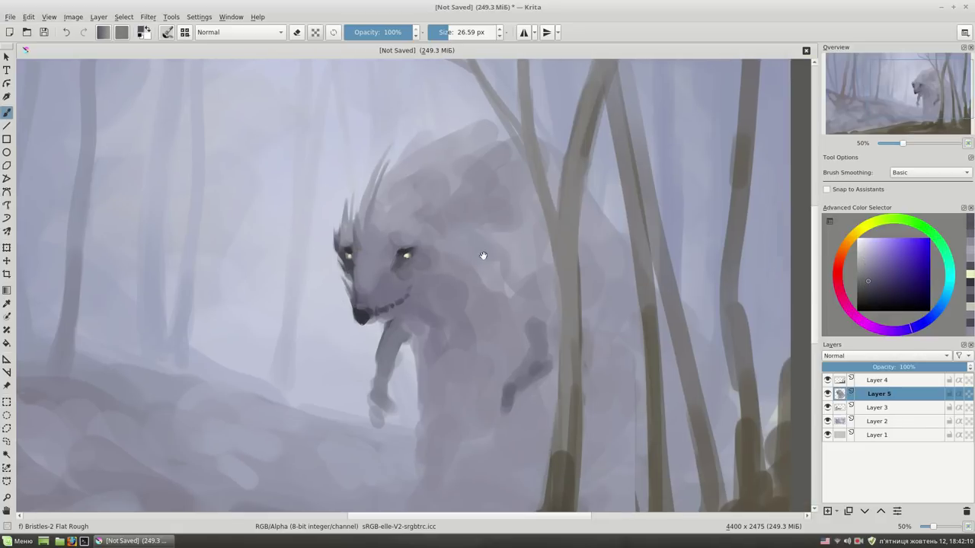
Paint another lighter hair spike sweeping across the top of the head
{"action": "left_click_drag", "start_coordinate": [510, 265], "coordinate": [483, 257]}
{"action": "left_click", "coordinate": [445, 119], "text": "ctrl"}
{"action": "left_click", "coordinate": [369, 233], "text": "ctrl"}
{"action": "left_click_drag", "start_coordinate": [419, 160], "coordinate": [378, 230]}
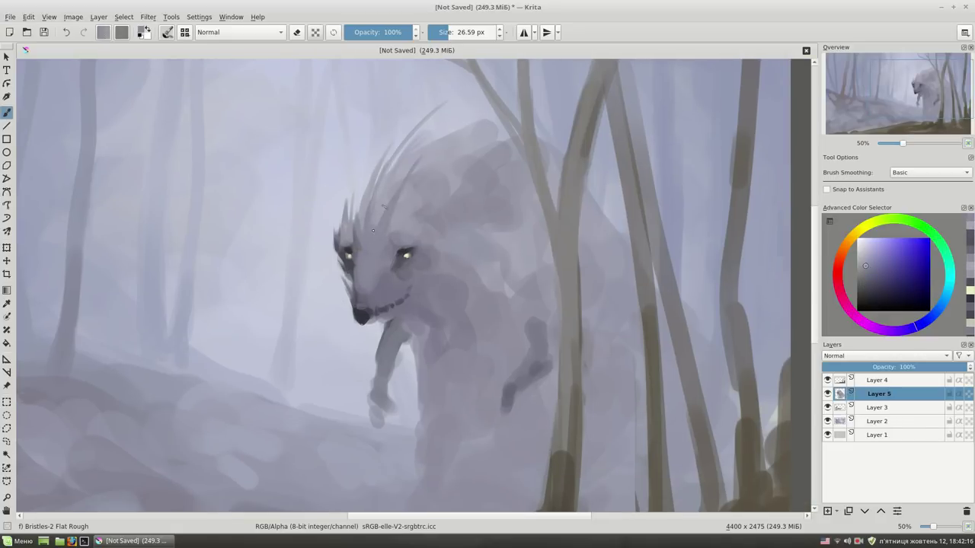
{"action": "left_click", "coordinate": [383, 287], "text": "ctrl"}
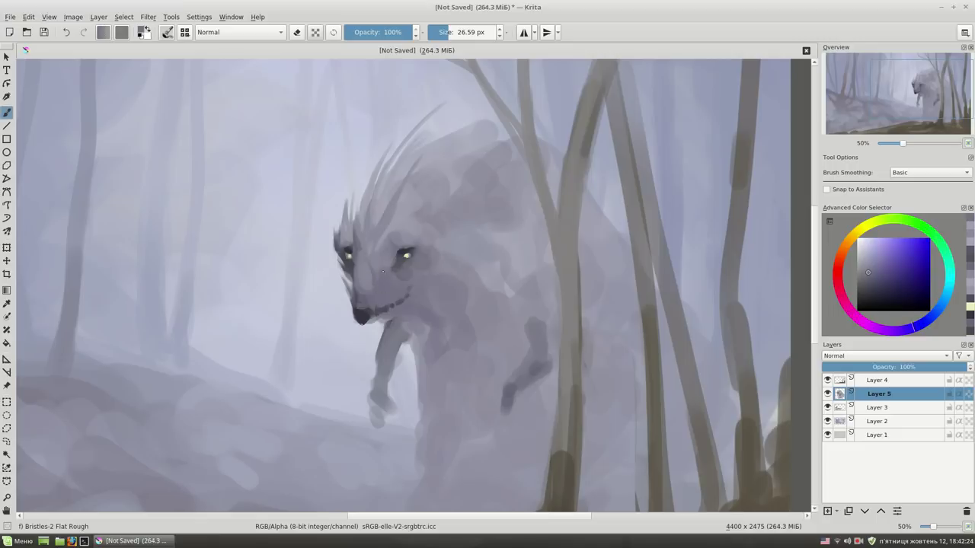
{"action": "left_click_drag", "start_coordinate": [547, 252], "coordinate": [570, 242]}
Zoom in and touch up the tip of the creature's nose in black
{"action": "scroll", "coordinate": [569, 242], "scroll_direction": "up", "scroll_amount": 1}
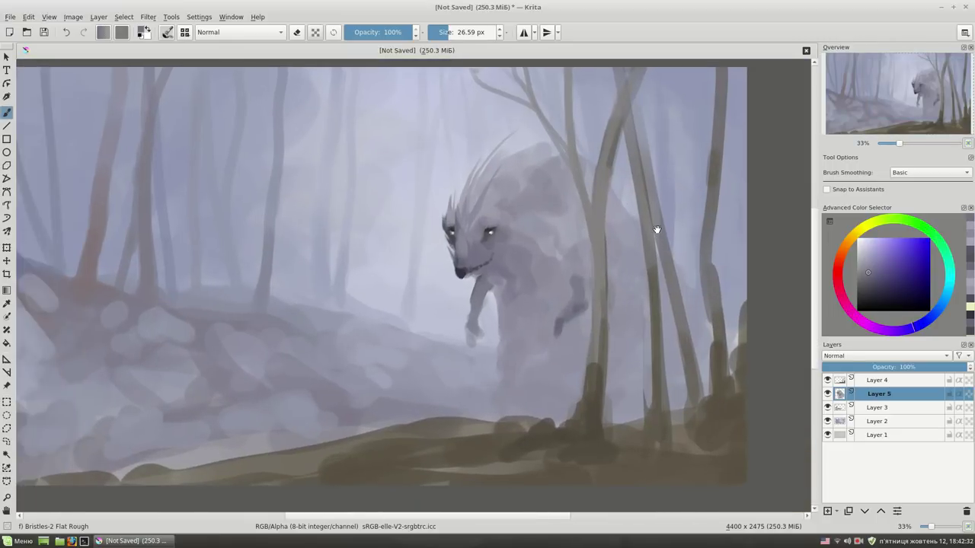
{"action": "scroll", "coordinate": [655, 227], "scroll_direction": "up", "scroll_amount": 1}
{"action": "scroll", "coordinate": [581, 172], "scroll_direction": "up", "scroll_amount": 1}
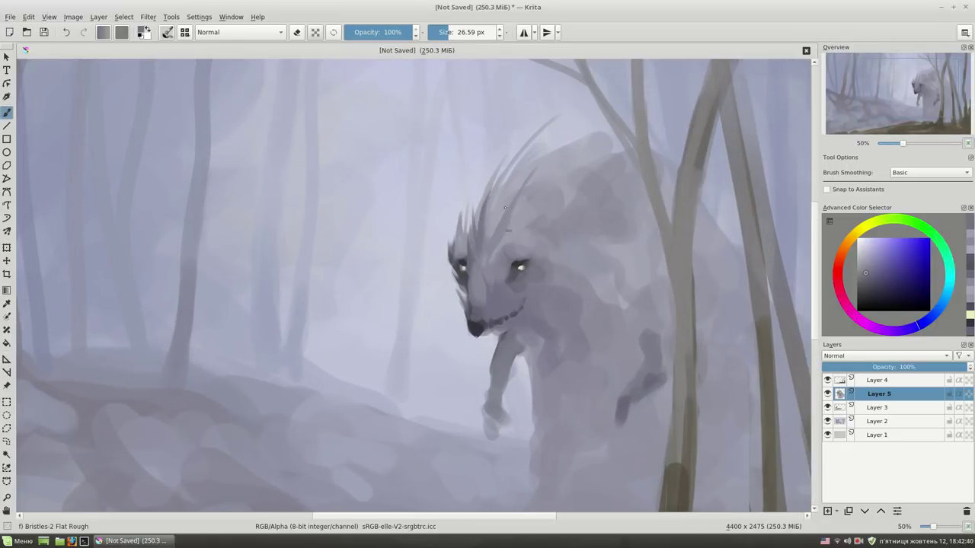
{"action": "left_click_drag", "start_coordinate": [847, 277], "coordinate": [857, 310]}
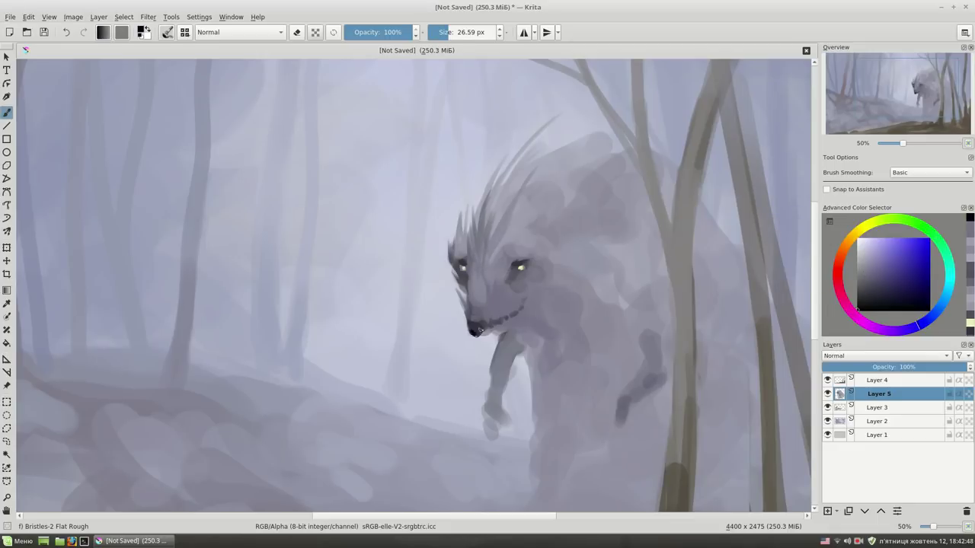
{"action": "left_click_drag", "start_coordinate": [490, 315], "coordinate": [466, 333]}
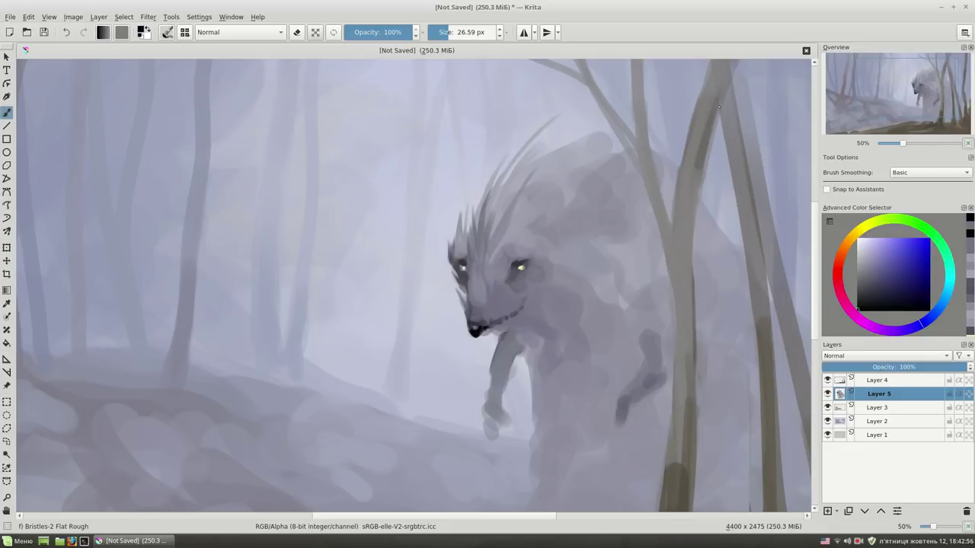
{"action": "left_click_drag", "start_coordinate": [502, 411], "coordinate": [466, 371]}
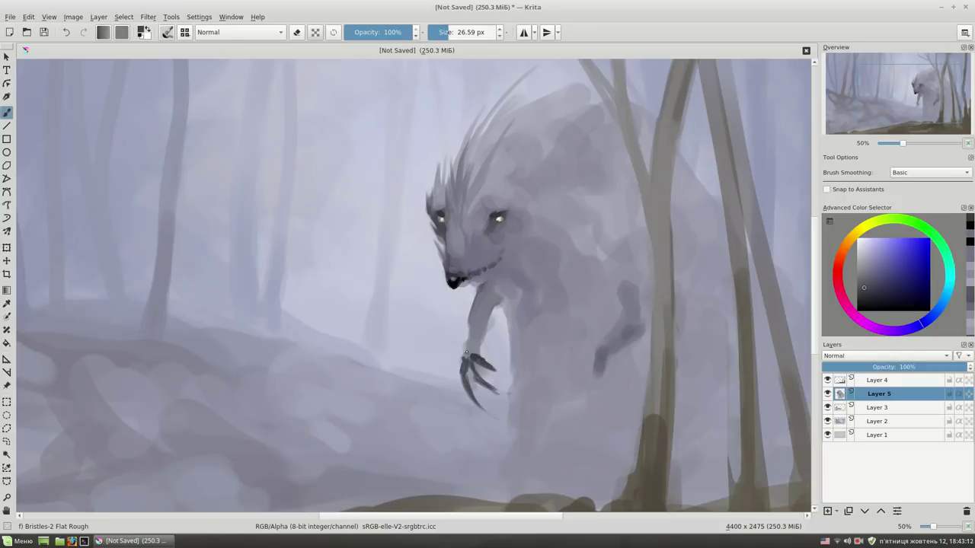
Paint and refine dark claws on the creature's hand
{"action": "left_click_drag", "start_coordinate": [466, 351], "coordinate": [469, 347]}
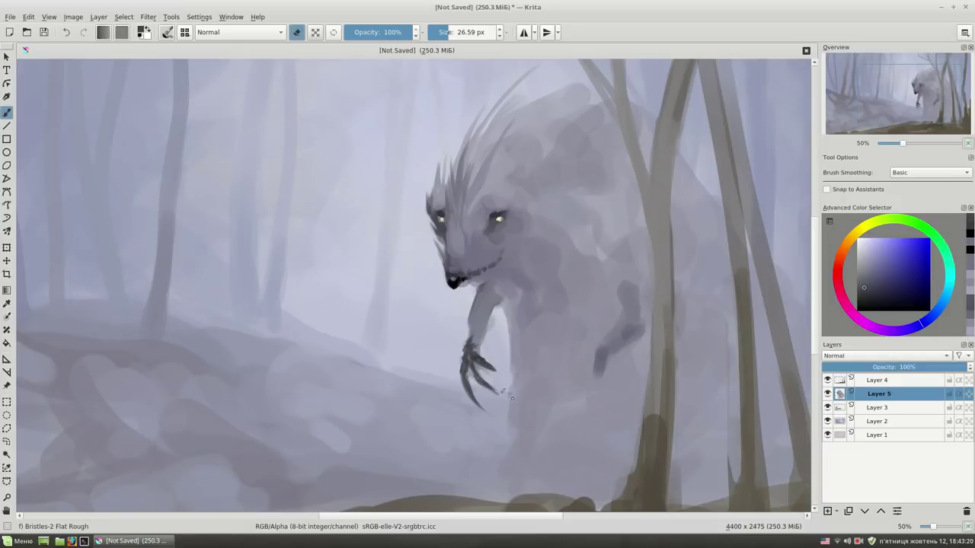
{"action": "key", "text": "e"}
{"action": "left_click", "coordinate": [477, 350], "text": "ctrl"}
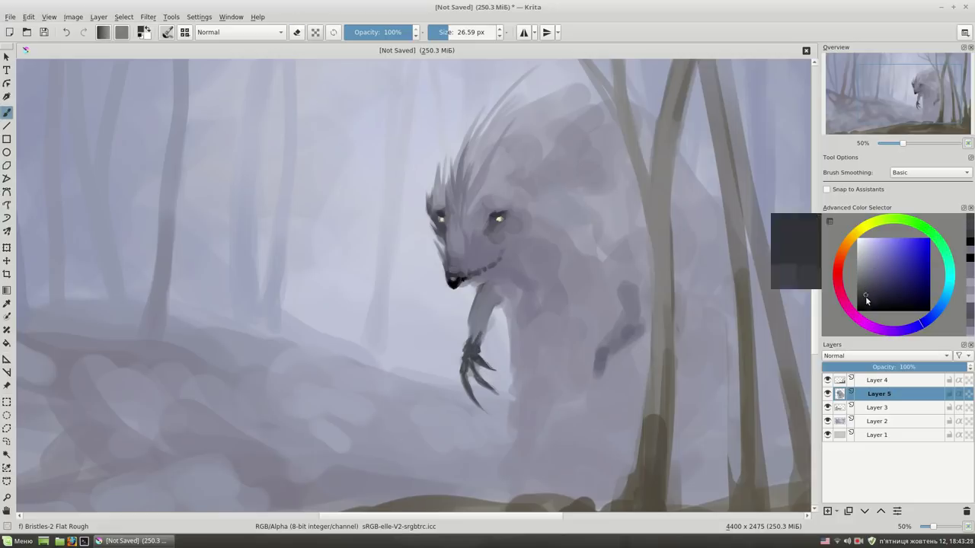
{"action": "left_click", "coordinate": [476, 335], "text": "ctrl"}
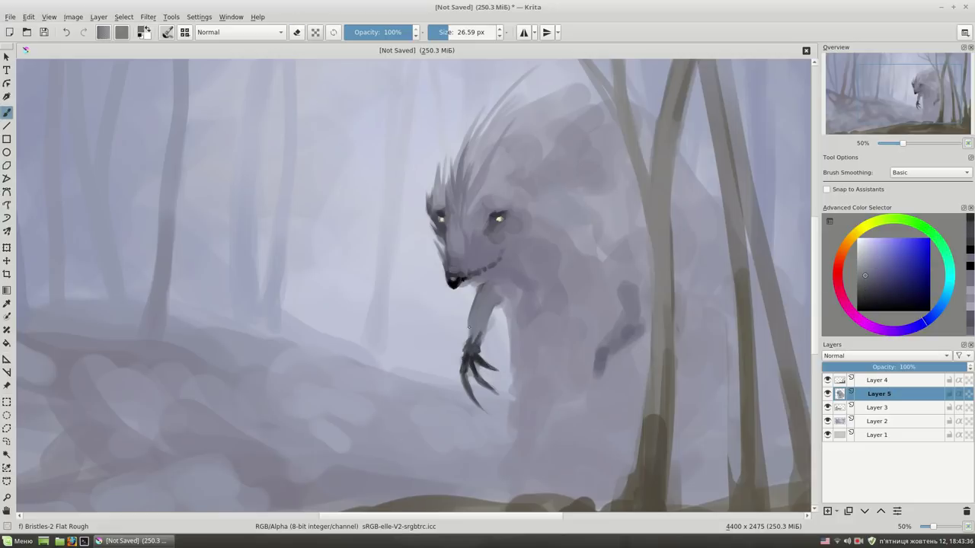
{"action": "left_click_drag", "start_coordinate": [476, 327], "coordinate": [481, 339]}
Add dark strokes along the creature's arm and more bristle hair strokes on its head
{"action": "key", "text": "bracketleft"}
{"action": "left_click", "coordinate": [465, 302], "text": "ctrl"}
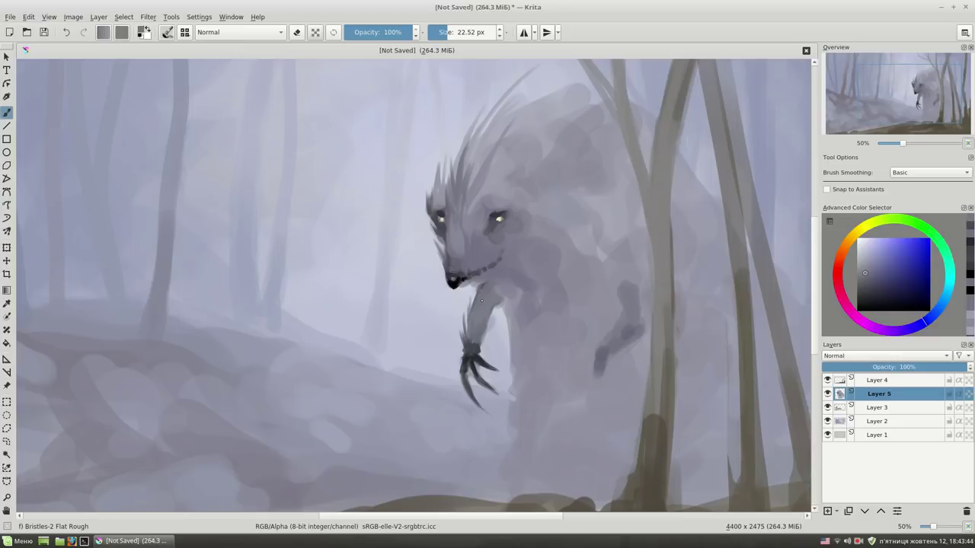
{"action": "mouse_move", "coordinate": [465, 302]}
{"action": "left_mouse_down"}
{"action": "mouse_move", "coordinate": [448, 315]}
{"action": "mouse_move", "coordinate": [484, 391]}
{"action": "left_mouse_up"}
{"action": "left_click", "coordinate": [488, 336], "text": "ctrl"}
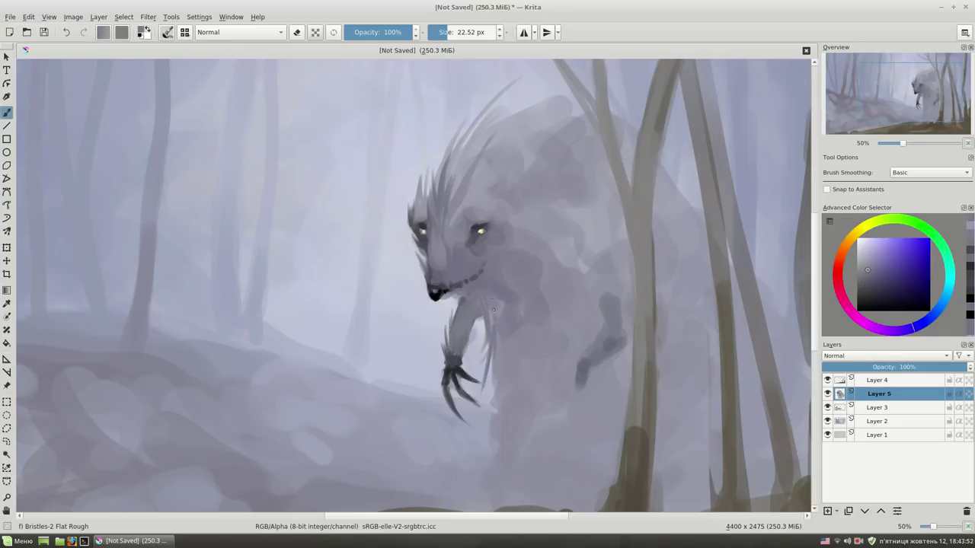
{"action": "left_click_drag", "start_coordinate": [615, 233], "coordinate": [593, 286]}
{"action": "left_click_drag", "start_coordinate": [472, 185], "coordinate": [526, 155]}
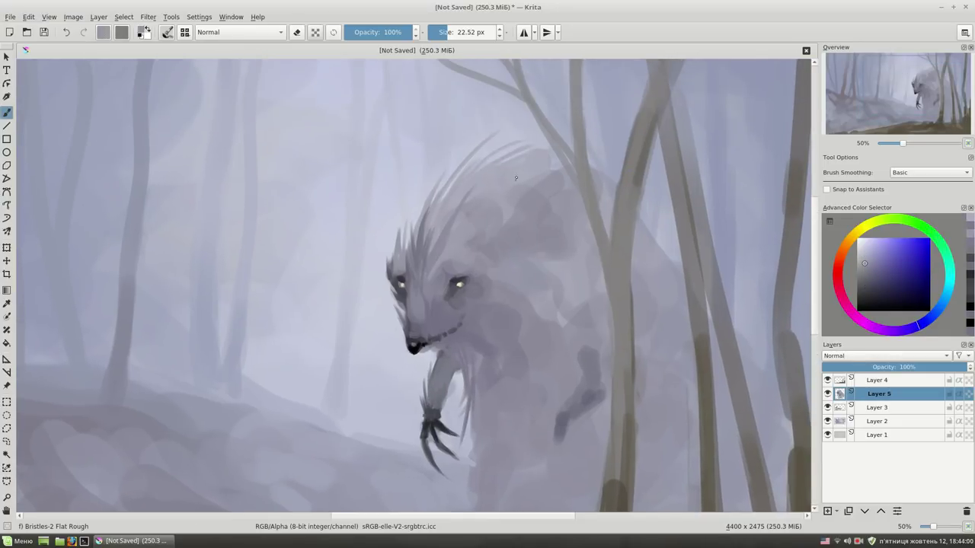
{"action": "left_click_drag", "start_coordinate": [499, 191], "coordinate": [552, 156]}
{"action": "left_click_drag", "start_coordinate": [561, 326], "coordinate": [505, 252]}
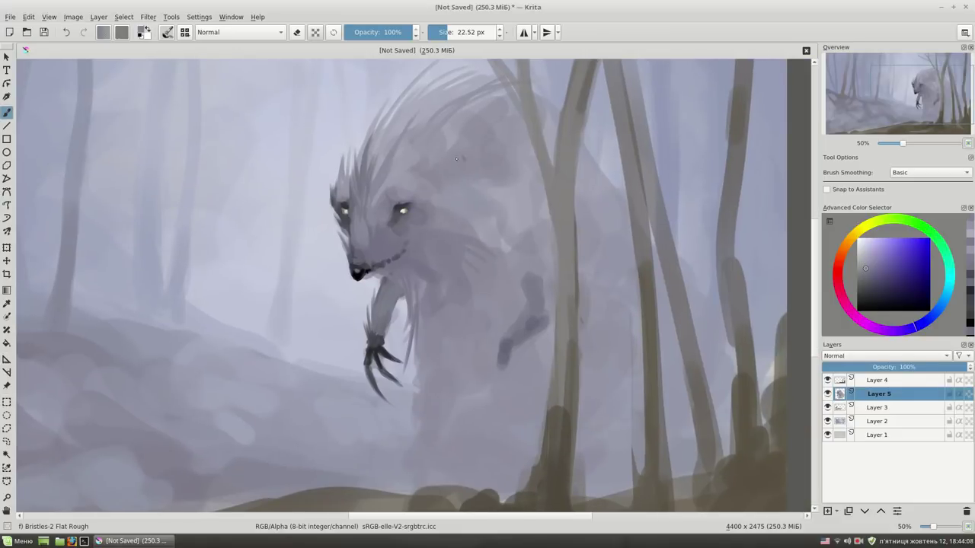
{"action": "scroll", "coordinate": [667, 303], "scroll_direction": "down", "scroll_amount": 2}
{"action": "scroll", "coordinate": [667, 303], "scroll_direction": "up", "scroll_amount": 1}
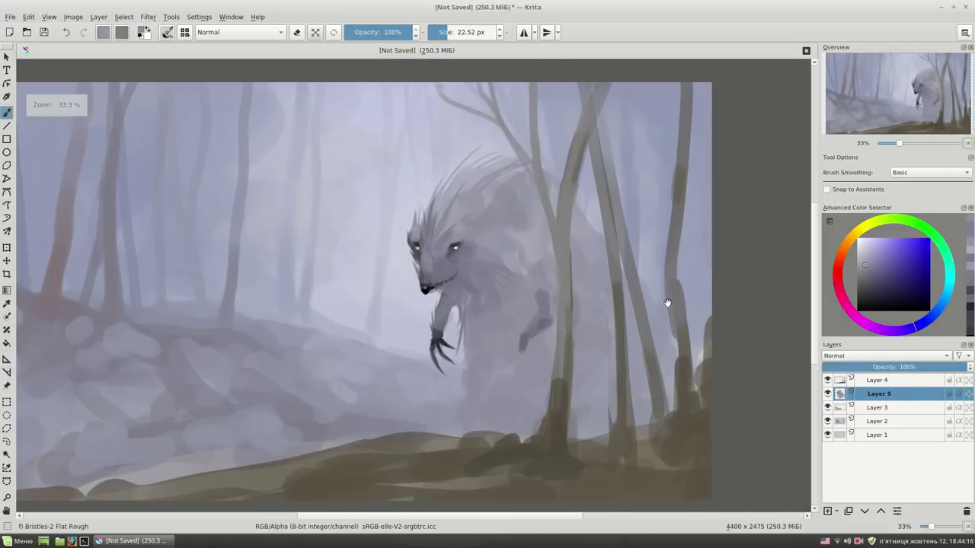
{"action": "left_click_drag", "start_coordinate": [667, 303], "coordinate": [682, 295]}
On Layer 4 with Basic-2 Opacity, paint a dark brown tree trunk beside the creature
{"action": "left_click", "coordinate": [877, 379]}
{"action": "left_click", "coordinate": [609, 438], "text": "ctrl"}
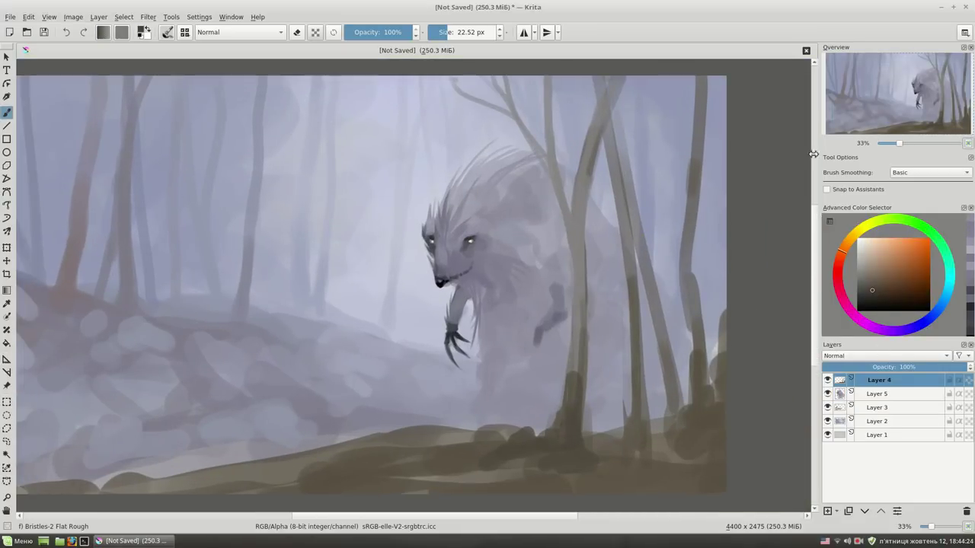
{"action": "key", "text": "/"}
{"action": "left_click_drag", "start_coordinate": [583, 396], "coordinate": [583, 274]}
{"action": "left_click", "coordinate": [883, 286]}
{"action": "left_click_drag", "start_coordinate": [573, 399], "coordinate": [575, 282]}
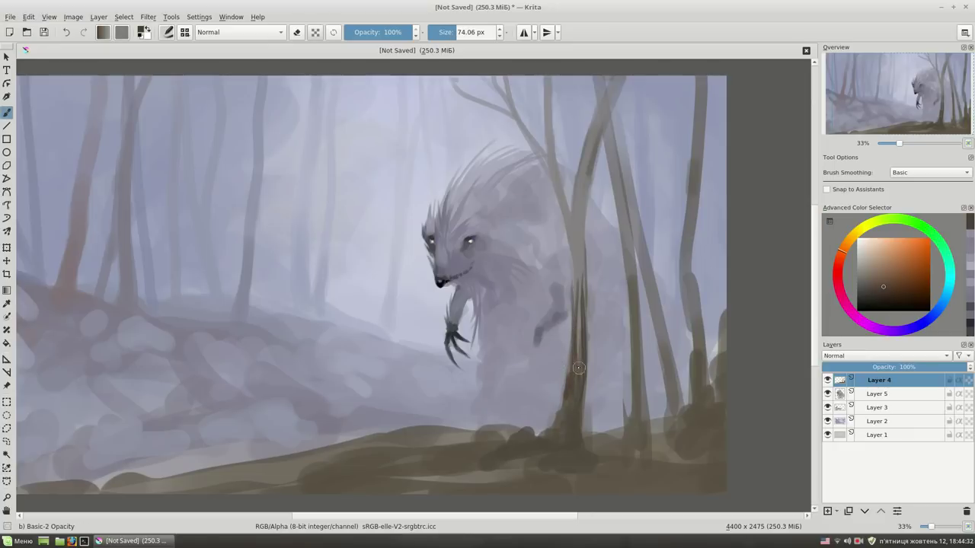
{"action": "left_click_drag", "start_coordinate": [578, 368], "coordinate": [576, 213]}
{"action": "left_click_drag", "start_coordinate": [579, 351], "coordinate": [577, 251]}
Add an orange stroke on the ground and dark brown strokes at the trunk base
{"action": "left_click_drag", "start_coordinate": [683, 342], "coordinate": [693, 328]}
{"action": "mouse_move", "coordinate": [510, 453]}
{"action": "left_mouse_down"}
{"action": "mouse_move", "coordinate": [548, 445]}
{"action": "mouse_move", "coordinate": [297, 466]}
{"action": "mouse_move", "coordinate": [731, 457]}
{"action": "mouse_move", "coordinate": [380, 476]}
{"action": "left_mouse_up"}
{"action": "left_click", "coordinate": [881, 286]}
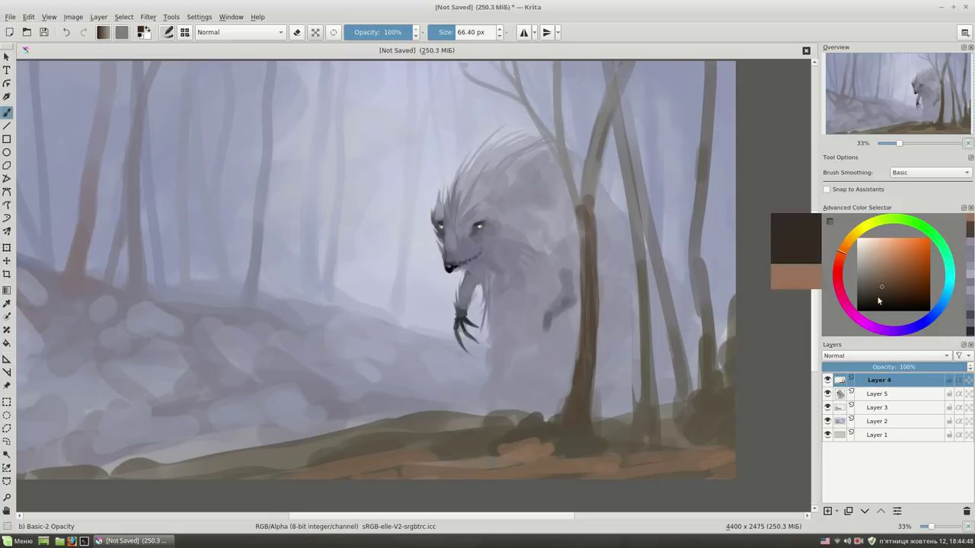
{"action": "mouse_move", "coordinate": [564, 422]}
{"action": "left_mouse_down"}
{"action": "mouse_move", "coordinate": [572, 415]}
{"action": "mouse_move", "coordinate": [598, 434]}
{"action": "left_mouse_up"}
{"action": "left_click_drag", "start_coordinate": [583, 373], "coordinate": [582, 426]}
Darken the trunk and an upper branch with a dark colour
{"action": "left_click_drag", "start_coordinate": [603, 352], "coordinate": [649, 341]}
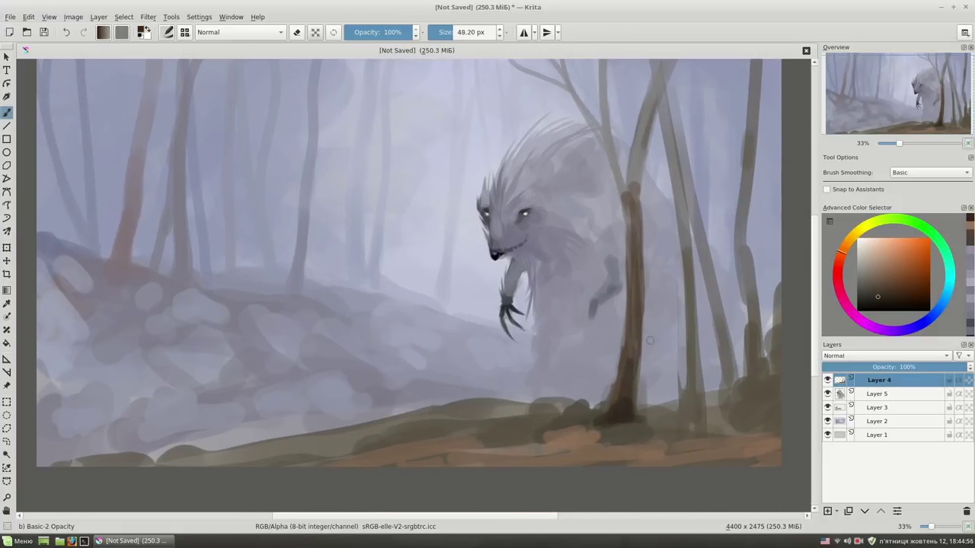
{"action": "key", "text": "e"}
{"action": "key", "text": "e"}
{"action": "left_click", "coordinate": [630, 373], "text": "ctrl"}
{"action": "mouse_move", "coordinate": [631, 380]}
{"action": "left_mouse_down"}
{"action": "mouse_move", "coordinate": [619, 168]}
{"action": "mouse_move", "coordinate": [575, 97]}
{"action": "left_mouse_up"}
{"action": "key", "text": "bracketleft"}
Paint thin dark branches on the tree beside the creature with a small brush
{"action": "left_click_drag", "start_coordinate": [601, 156], "coordinate": [632, 228]}
{"action": "left_click_drag", "start_coordinate": [605, 95], "coordinate": [630, 156]}
{"action": "left_click_drag", "start_coordinate": [632, 269], "coordinate": [642, 261]}
{"action": "key", "text": "minus"}
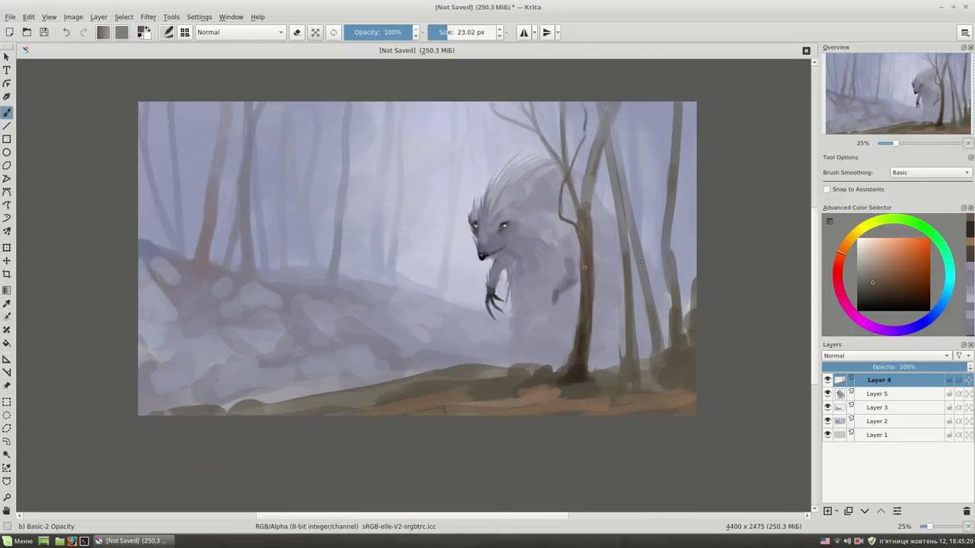
{"action": "key", "text": "e"}
{"action": "key", "text": "plus"}
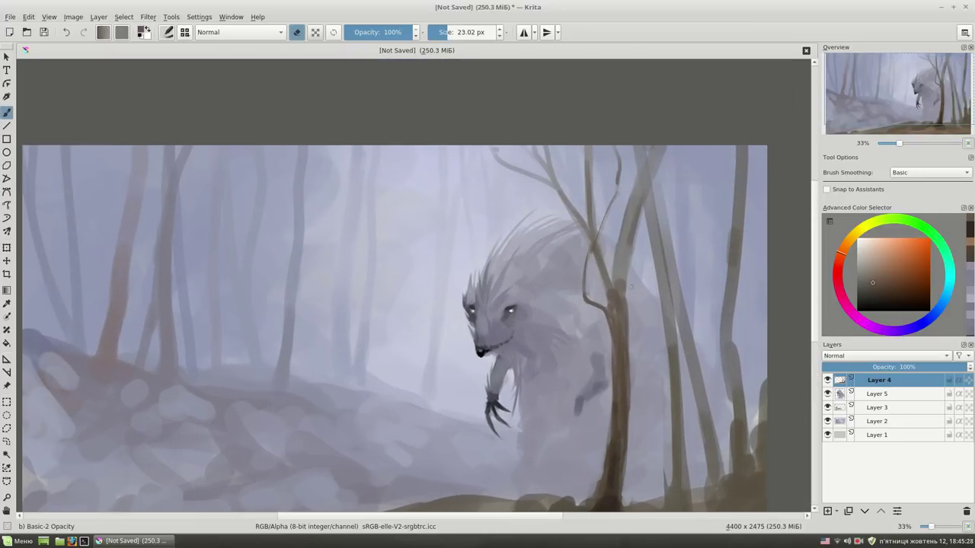
{"action": "key", "text": "bracketleft"}
{"action": "key", "text": "e"}
{"action": "left_click_drag", "start_coordinate": [582, 295], "coordinate": [522, 148]}
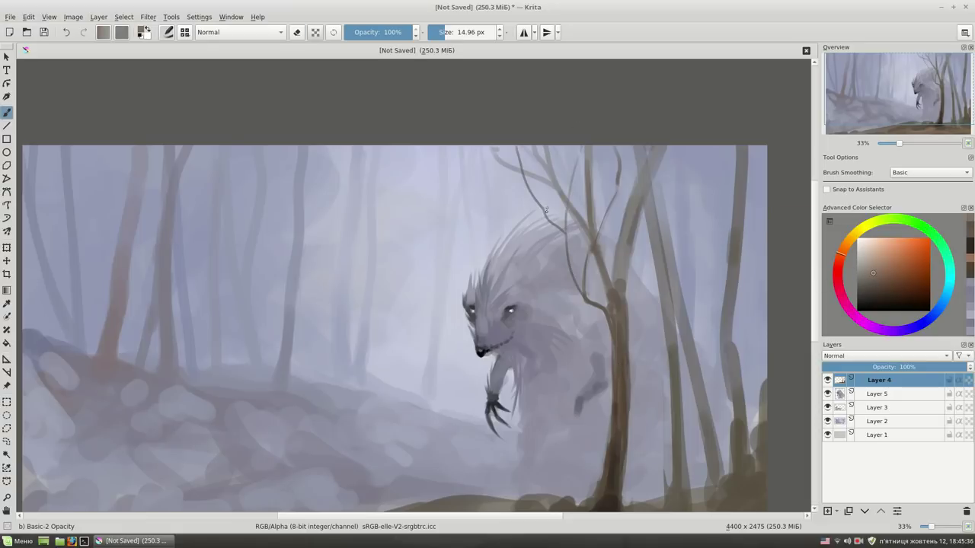
{"action": "key", "text": "bracketright"}
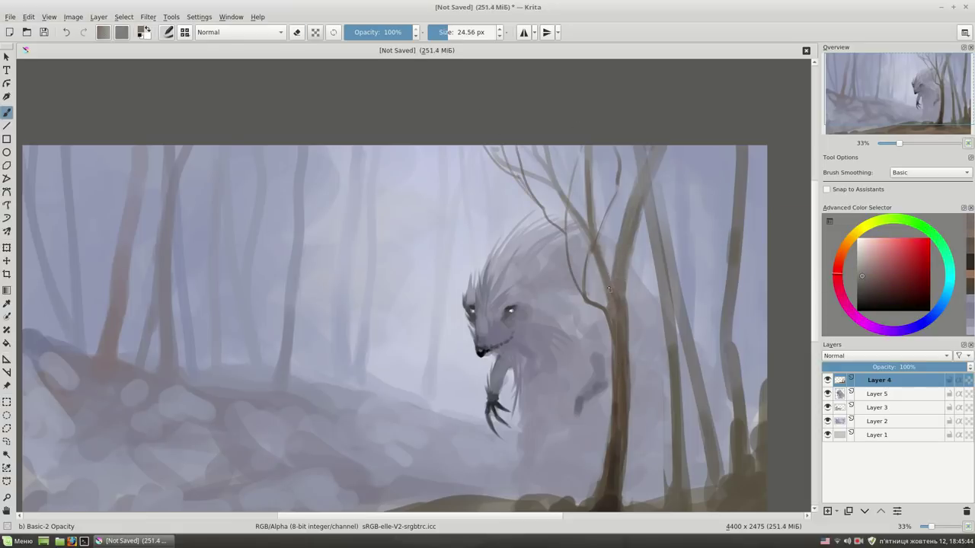
Darken the base of the right-hand tree trunk
{"action": "scroll", "coordinate": [640, 319], "scroll_direction": "down", "scroll_amount": 2}
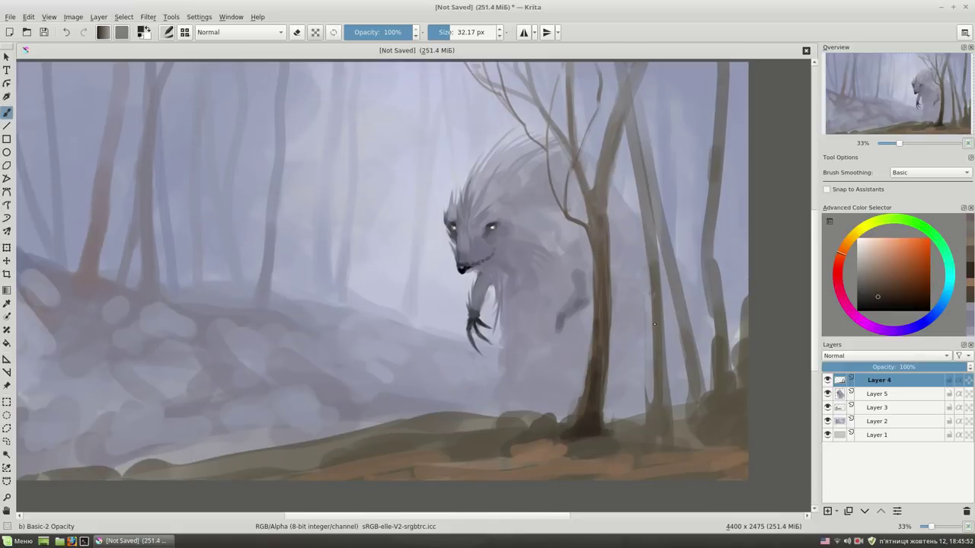
{"action": "left_click_drag", "start_coordinate": [654, 324], "coordinate": [661, 335]}
{"action": "left_click", "coordinate": [649, 228], "text": "ctrl"}
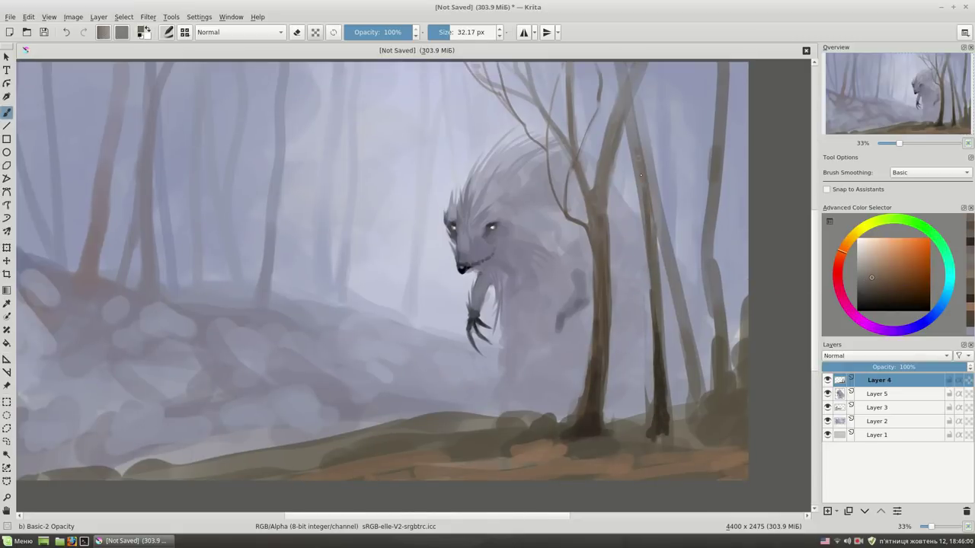
{"action": "left_click_drag", "start_coordinate": [689, 142], "coordinate": [709, 298]}
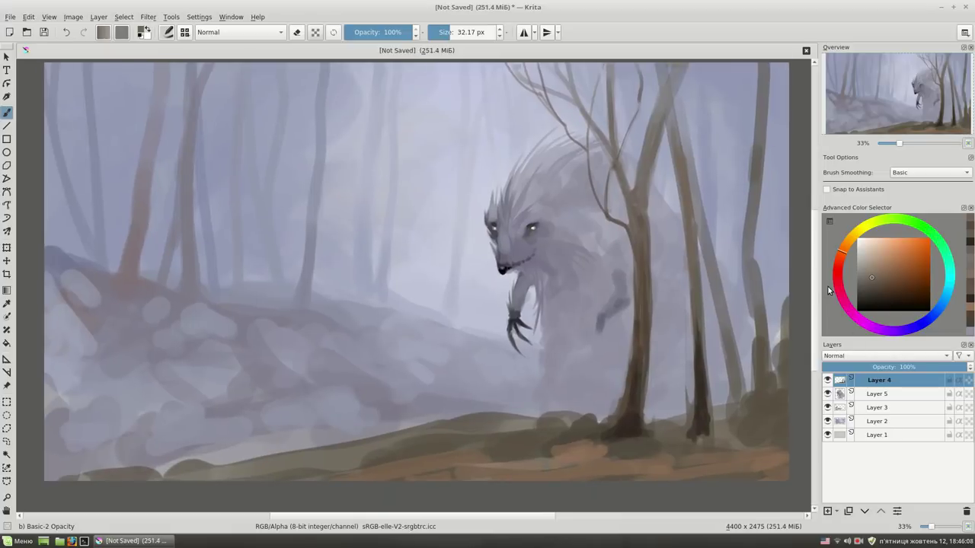
Roughen the ground's upper edge with Bristles-2 Flat Rough strokes and erased streaks
{"action": "left_click", "coordinate": [620, 424], "text": "ctrl"}
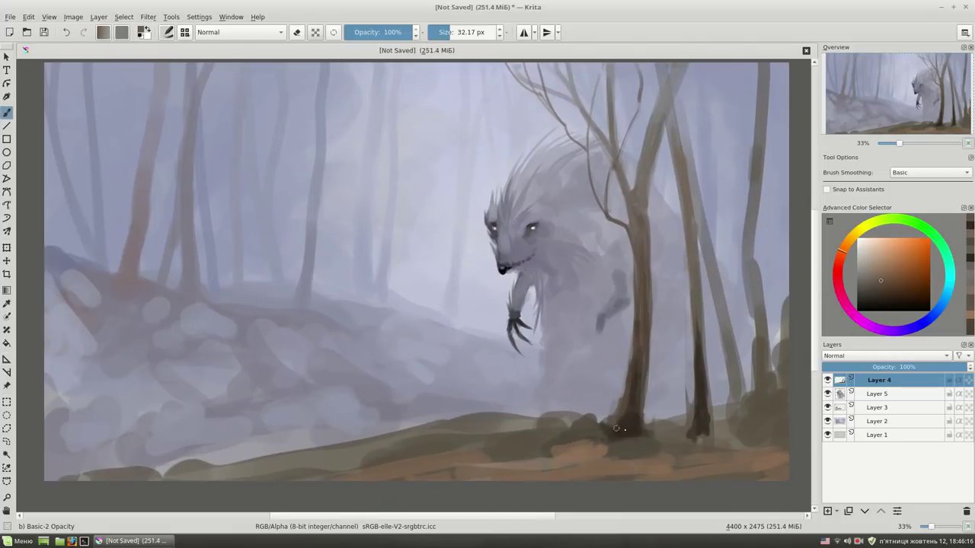
{"action": "key", "text": "slash"}
{"action": "left_click", "coordinate": [550, 425], "text": "ctrl"}
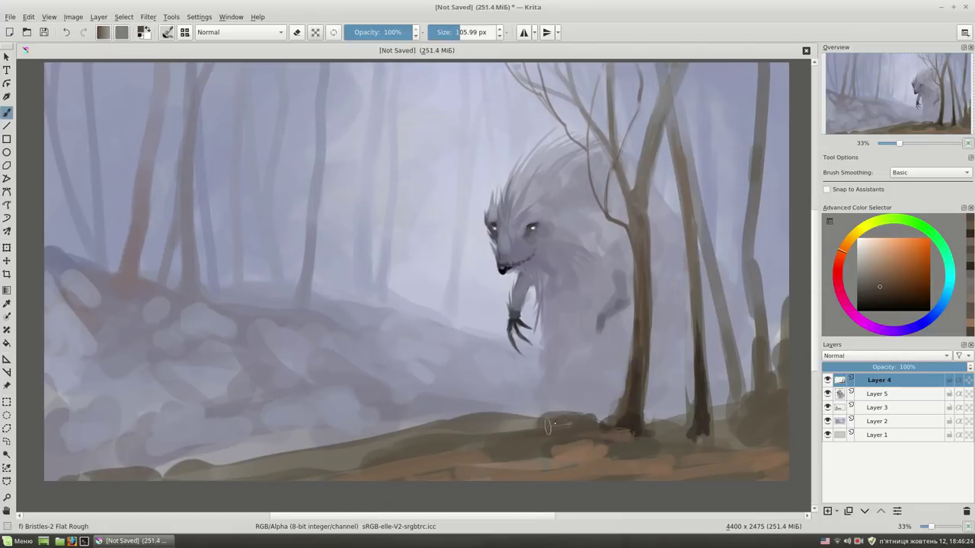
{"action": "left_click_drag", "start_coordinate": [609, 418], "coordinate": [514, 428]}
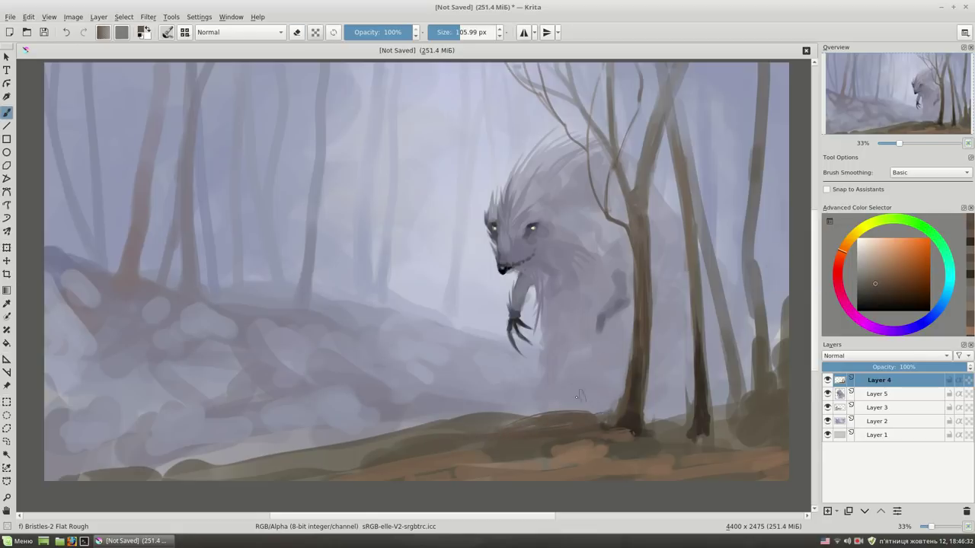
{"action": "key", "text": "e"}
{"action": "left_click_drag", "start_coordinate": [579, 396], "coordinate": [594, 401]}
{"action": "left_click_drag", "start_coordinate": [522, 418], "coordinate": [423, 418]}
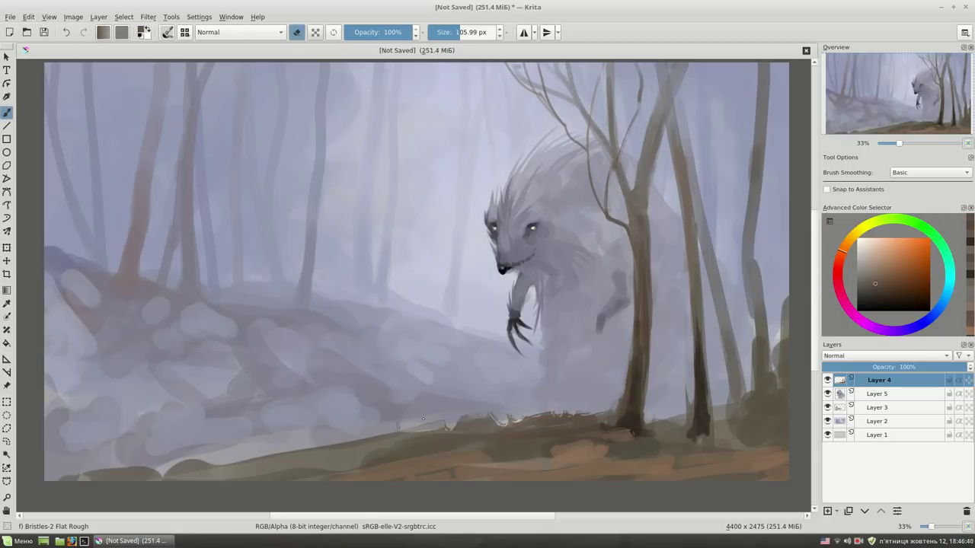
On Layer 3, paint dark twig strokes across the lower ground, including a diagonal twig at lower left
{"action": "left_click", "coordinate": [880, 407]}
{"action": "key", "text": "e"}
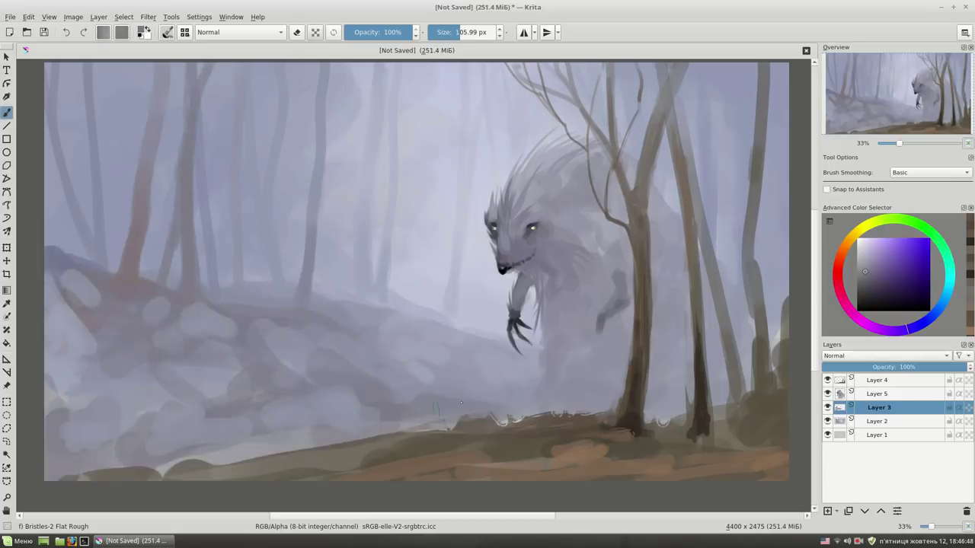
{"action": "mouse_move", "coordinate": [525, 422]}
{"action": "left_mouse_down"}
{"action": "mouse_move", "coordinate": [313, 437]}
{"action": "mouse_move", "coordinate": [106, 410]}
{"action": "left_mouse_up"}
{"action": "left_click_drag", "start_coordinate": [76, 453], "coordinate": [396, 443]}
{"action": "left_click_drag", "start_coordinate": [251, 472], "coordinate": [361, 460]}
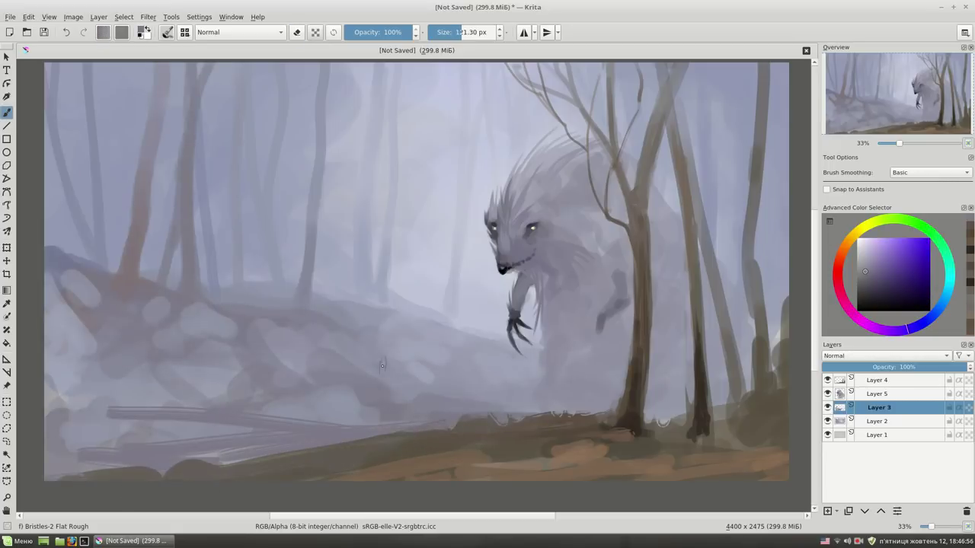
{"action": "key", "text": "bracketleft"}
{"action": "mouse_move", "coordinate": [188, 461]}
{"action": "left_mouse_down"}
{"action": "mouse_move", "coordinate": [268, 454]}
{"action": "mouse_move", "coordinate": [314, 428]}
{"action": "left_mouse_up"}
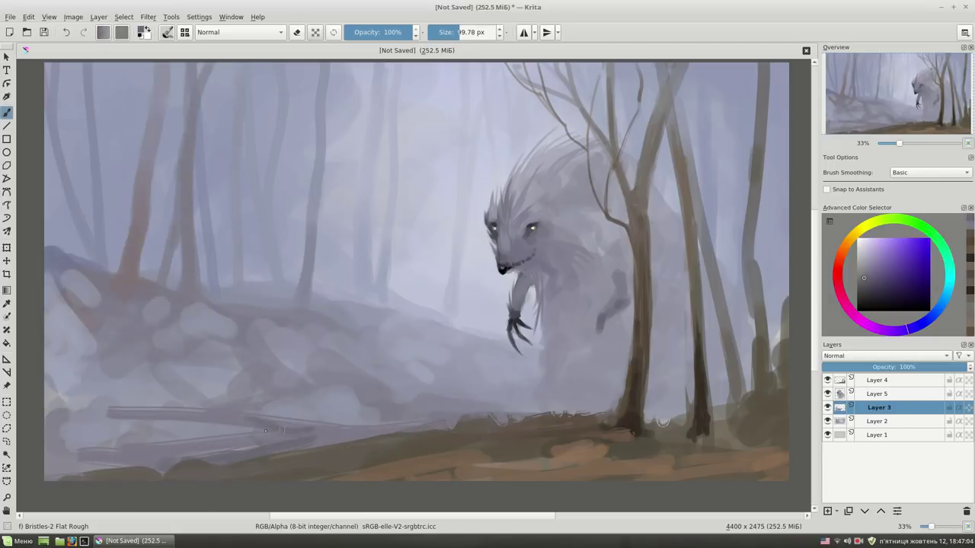
{"action": "mouse_move", "coordinate": [130, 449]}
{"action": "left_mouse_down"}
{"action": "mouse_move", "coordinate": [97, 410]}
{"action": "mouse_move", "coordinate": [51, 473]}
{"action": "mouse_move", "coordinate": [156, 460]}
{"action": "left_mouse_up"}
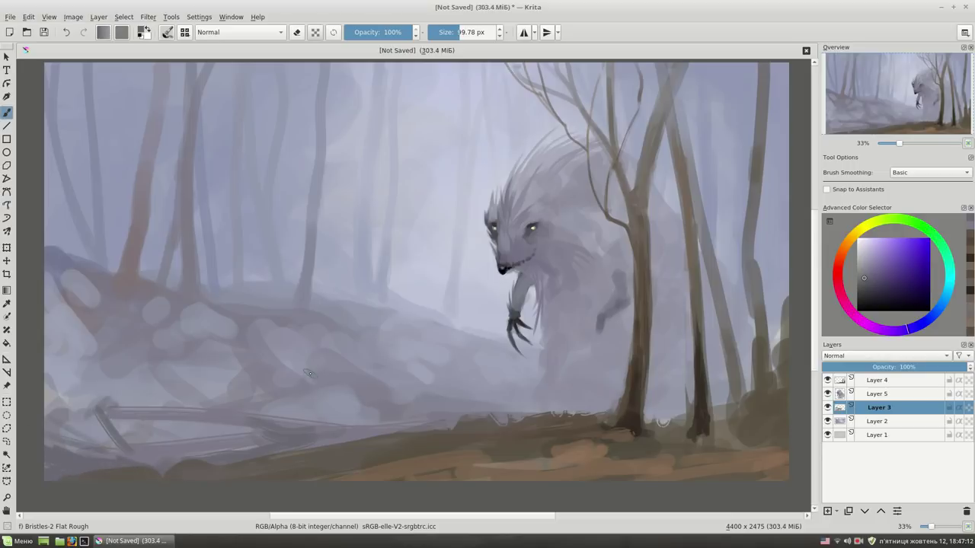
{"action": "left_click_drag", "start_coordinate": [323, 448], "coordinate": [271, 458]}
Cover a dark line with a lighter stroke, then darken the lower left with the Airbrush Soft brush
{"action": "left_click", "coordinate": [241, 411], "text": "ctrl"}
{"action": "left_click_drag", "start_coordinate": [241, 411], "coordinate": [249, 405]}
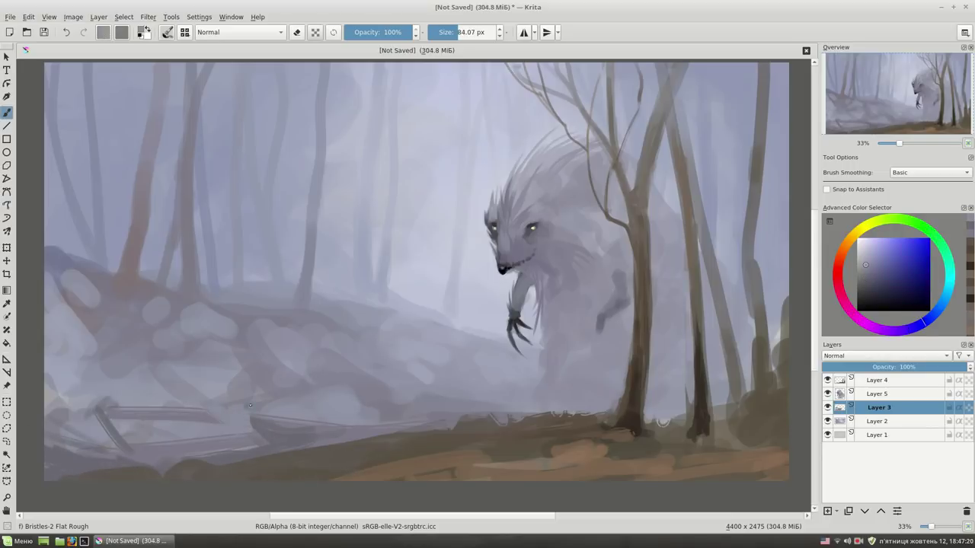
{"action": "left_click", "coordinate": [872, 289]}
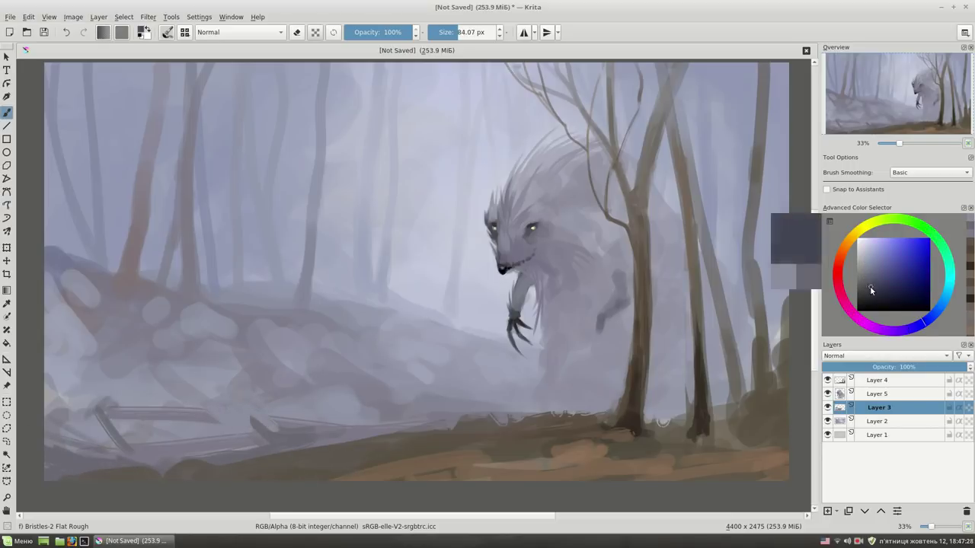
{"action": "key", "text": "/"}
{"action": "left_click_drag", "start_coordinate": [266, 427], "coordinate": [116, 428]}
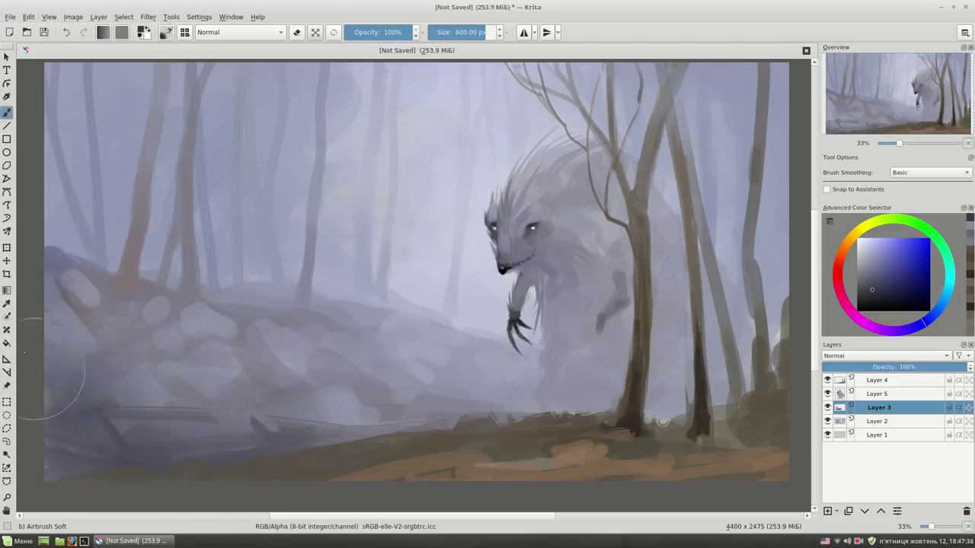
With a larger Basic-2 Opacity brush, paint light strokes over the stones of the rocky mound
{"action": "key", "text": "minus"}
{"action": "key", "text": "minus"}
{"action": "key", "text": "bracketright"}
{"action": "key", "text": "bracketright"}
{"action": "key", "text": "bracketright"}
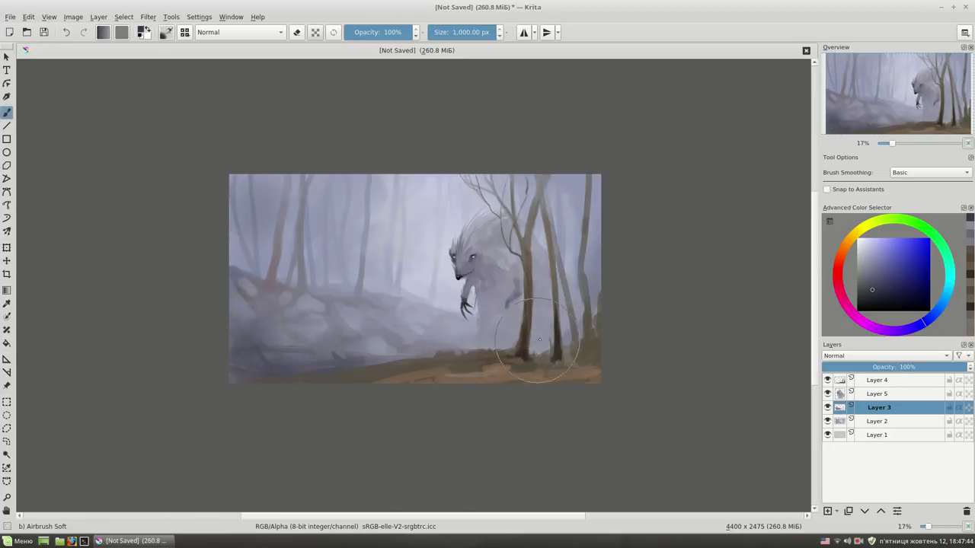
{"action": "key", "text": "plus"}
{"action": "key", "text": "plus"}
{"action": "right_click", "coordinate": [476, 264]}
{"action": "left_click", "coordinate": [534, 283]}
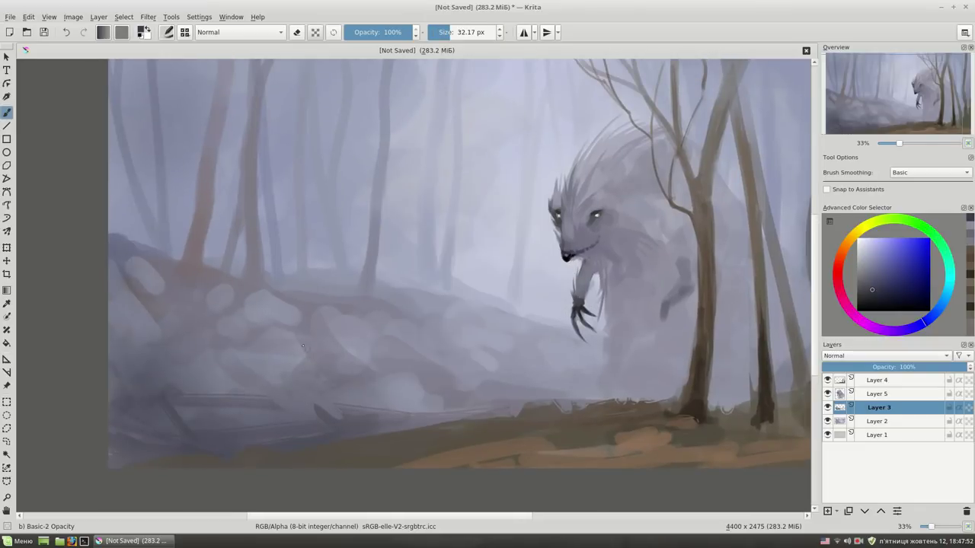
{"action": "key", "text": "bracketright"}
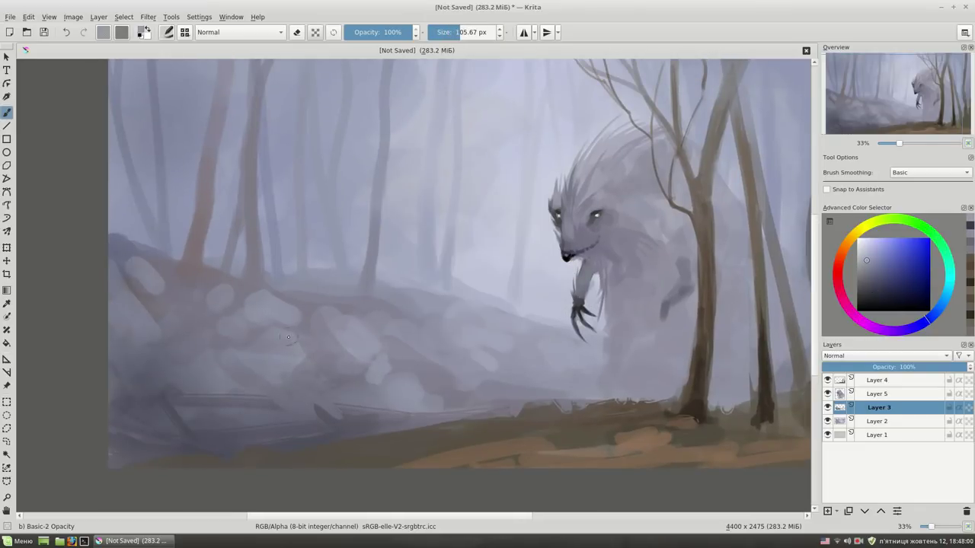
{"action": "left_click_drag", "start_coordinate": [293, 339], "coordinate": [274, 381]}
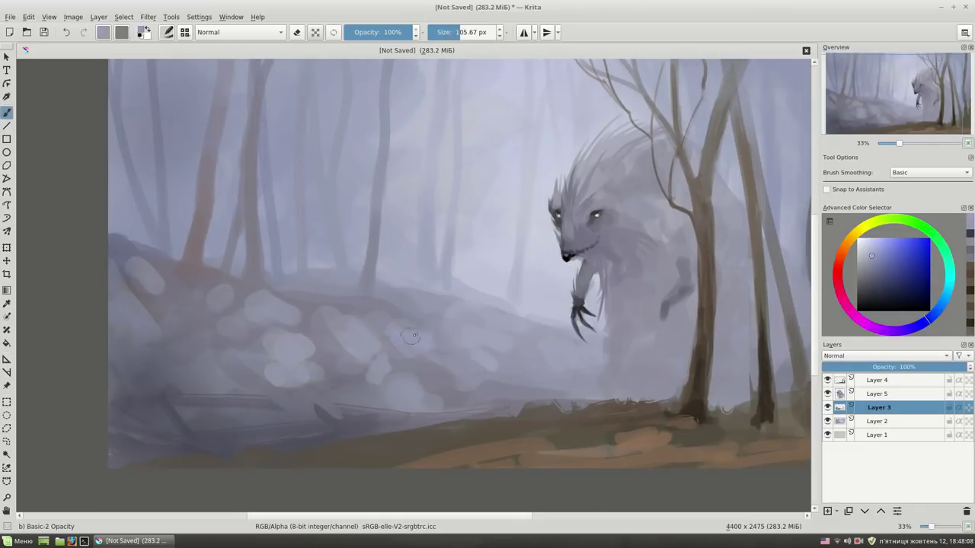
{"action": "left_click_drag", "start_coordinate": [396, 339], "coordinate": [499, 396]}
{"action": "left_click_drag", "start_coordinate": [483, 358], "coordinate": [507, 390]}
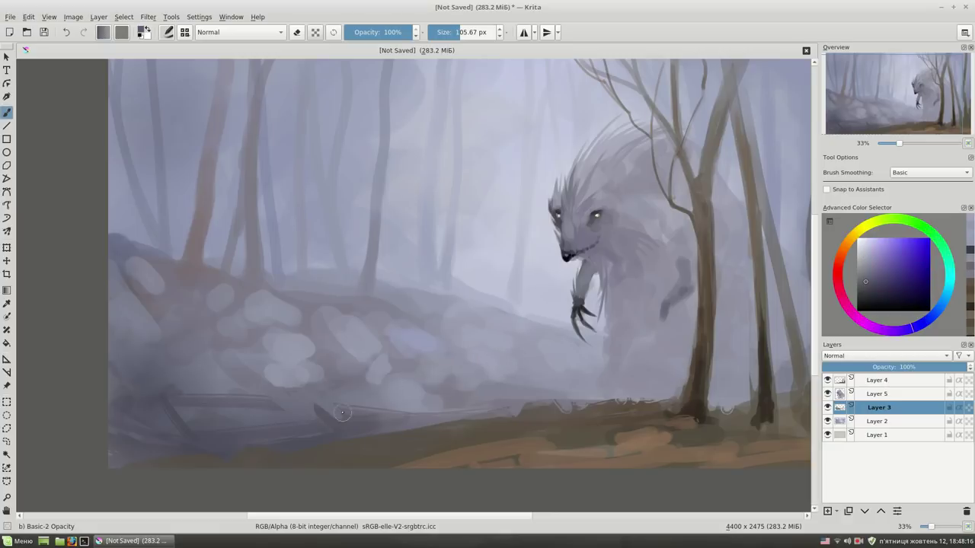
Add strokes along the ground edge and pale strokes across the bottom ground
{"action": "left_click_drag", "start_coordinate": [341, 413], "coordinate": [424, 434]}
{"action": "key", "text": "bracketleft"}
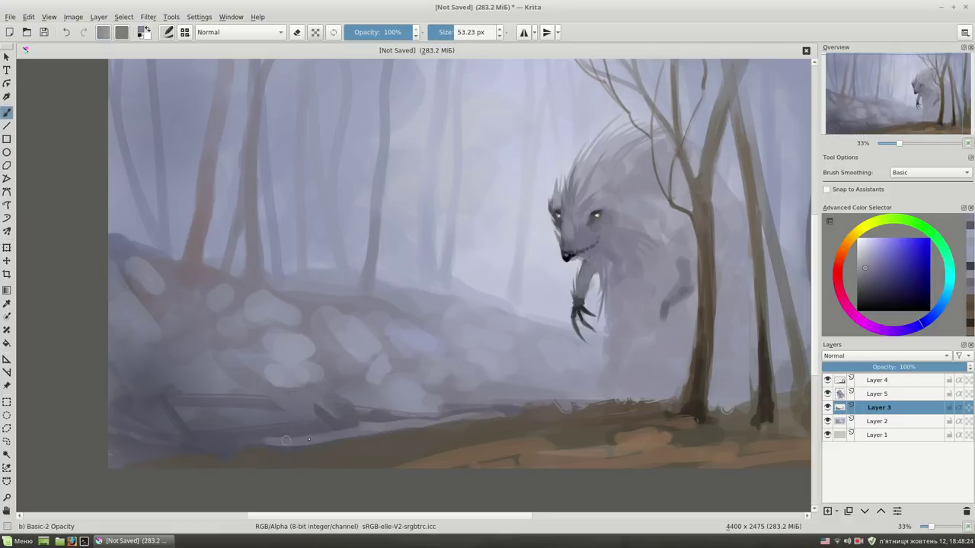
{"action": "mouse_move", "coordinate": [286, 441]}
{"action": "left_mouse_down"}
{"action": "mouse_move", "coordinate": [419, 438]}
{"action": "mouse_move", "coordinate": [126, 449]}
{"action": "left_mouse_up"}
{"action": "key", "text": "bracketright"}
{"action": "key", "text": "bracketright"}
{"action": "mouse_move", "coordinate": [629, 314]}
{"action": "left_mouse_down"}
{"action": "mouse_move", "coordinate": [578, 345]}
{"action": "mouse_move", "coordinate": [549, 331]}
{"action": "left_mouse_up"}
{"action": "key", "text": "Page_Up"}
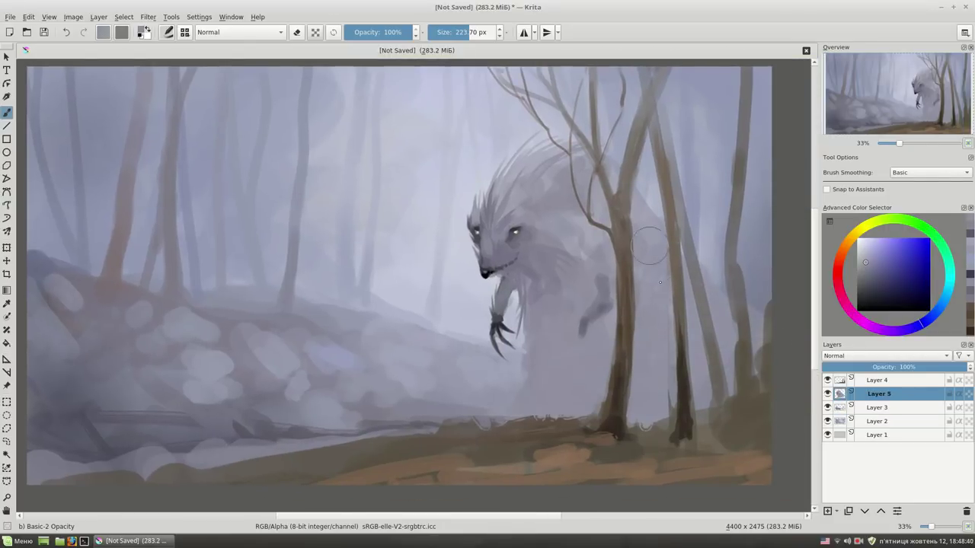
Draw a thin dark branch beside the tree and sample greys for the face details
{"action": "mouse_move", "coordinate": [586, 163]}
{"action": "left_mouse_down"}
{"action": "mouse_move", "coordinate": [609, 228]}
{"action": "mouse_move", "coordinate": [643, 208]}
{"action": "left_mouse_up"}
{"action": "left_click", "coordinate": [555, 319], "text": "ctrl"}
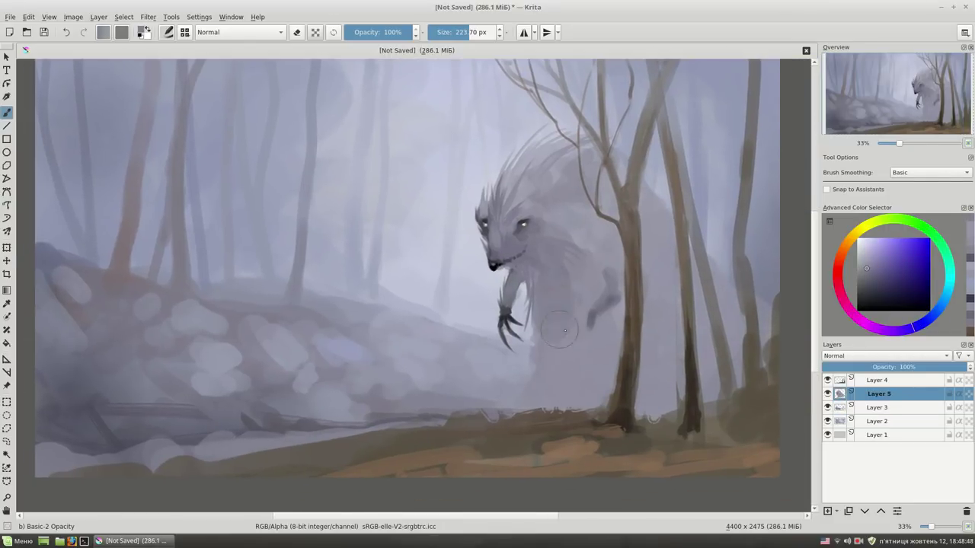
{"action": "left_click", "coordinate": [556, 268], "text": "ctrl"}
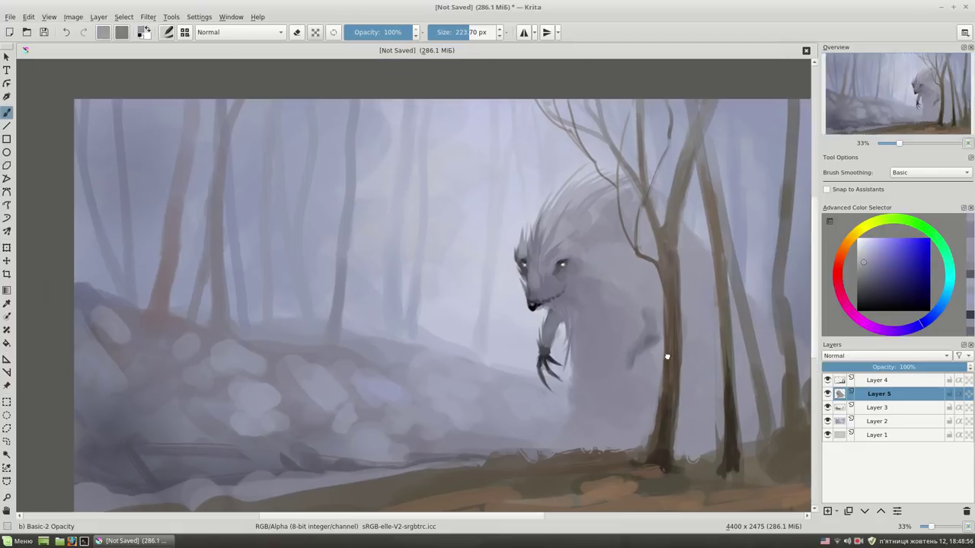
{"action": "scroll", "coordinate": [536, 206], "scroll_direction": "up", "scroll_amount": 2}
{"action": "left_click", "coordinate": [506, 333], "text": "ctrl"}
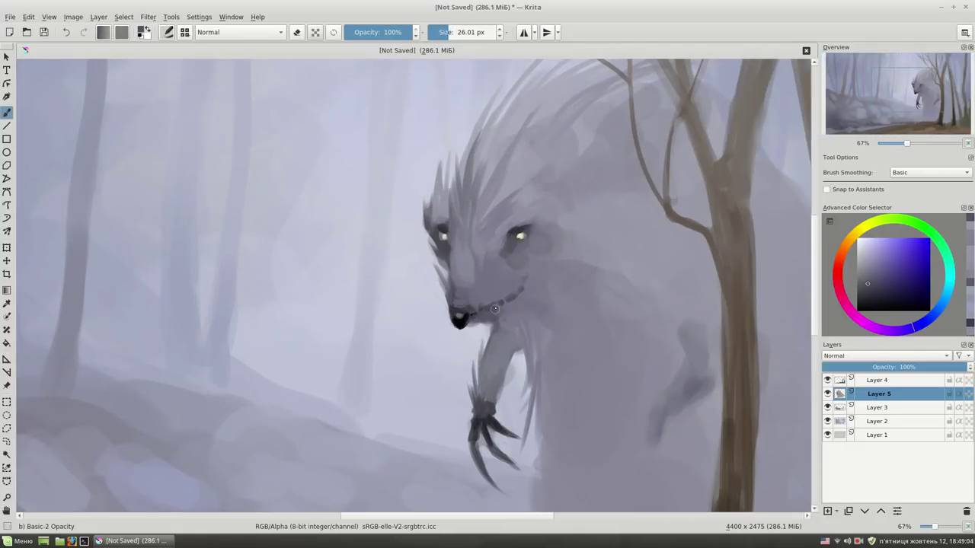
Paint light jaw strokes, then switch to Bristles-2 Flat Rough with a light grey for the teeth
{"action": "mouse_move", "coordinate": [488, 316]}
{"action": "left_mouse_down"}
{"action": "mouse_move", "coordinate": [519, 326]}
{"action": "mouse_move", "coordinate": [502, 373]}
{"action": "left_mouse_up"}
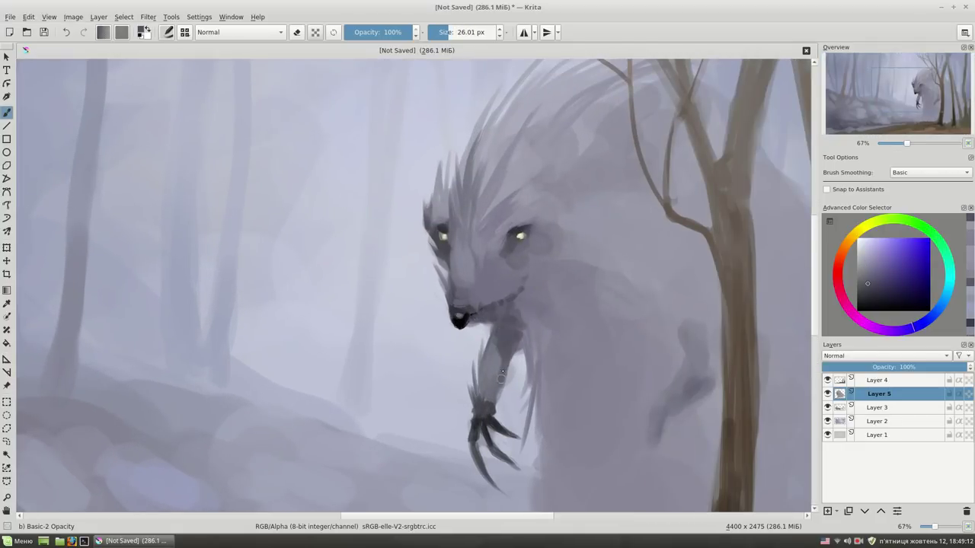
{"action": "left_click", "coordinate": [521, 305], "text": "ctrl"}
{"action": "left_click_drag", "start_coordinate": [552, 277], "coordinate": [537, 305]}
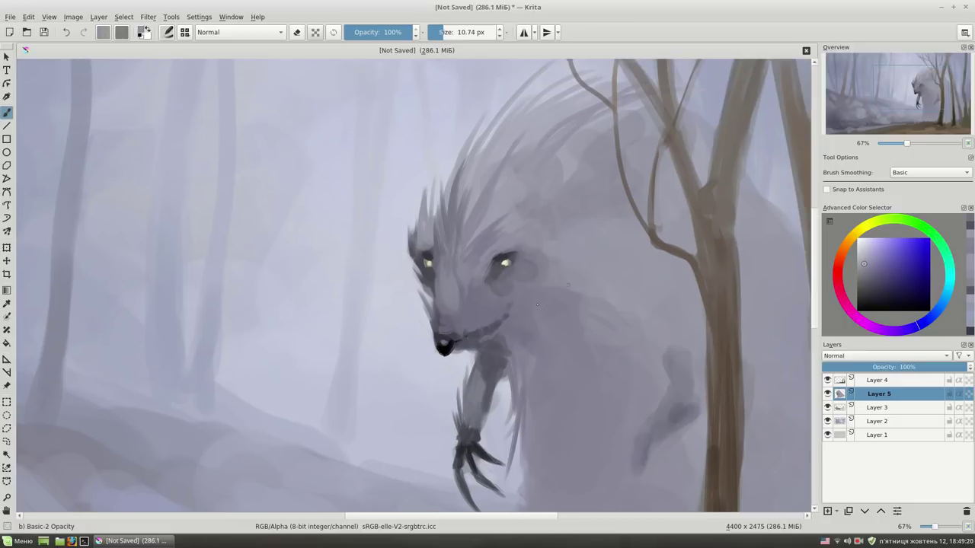
{"action": "left_click_drag", "start_coordinate": [490, 333], "coordinate": [498, 335]}
{"action": "key", "text": "slash"}
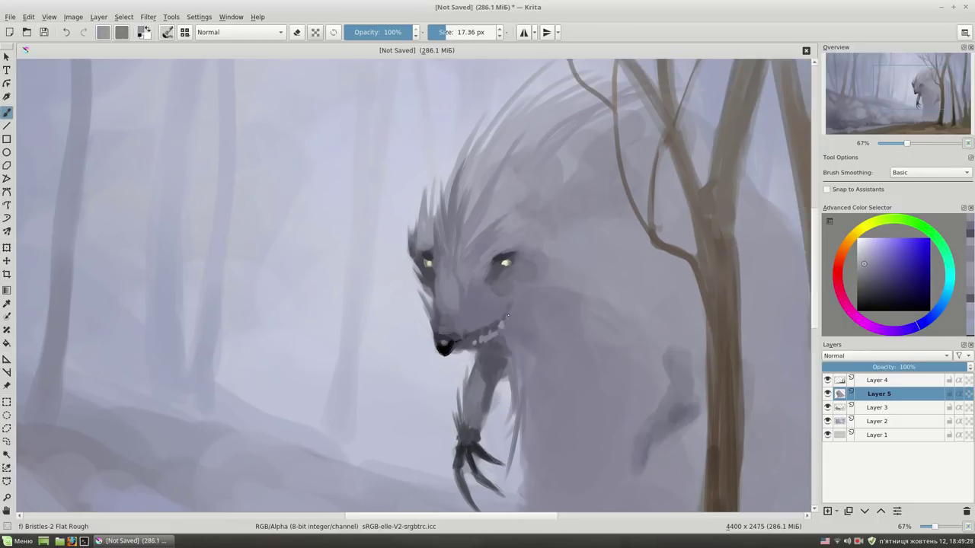
{"action": "left_click", "coordinate": [862, 251]}
{"action": "left_click", "coordinate": [501, 373], "text": "ctrl"}
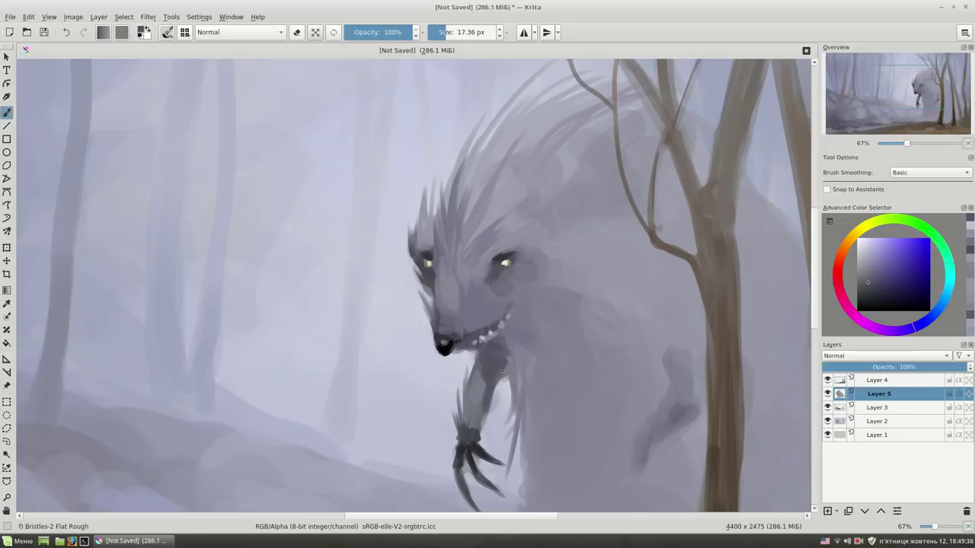
{"action": "left_click", "coordinate": [507, 351], "text": "ctrl"}
Zoom out to bring the creature's claws into view and sample dark grey from a claw
{"action": "scroll", "coordinate": [524, 376], "scroll_direction": "down", "scroll_amount": 1, "text": "ctrl"}
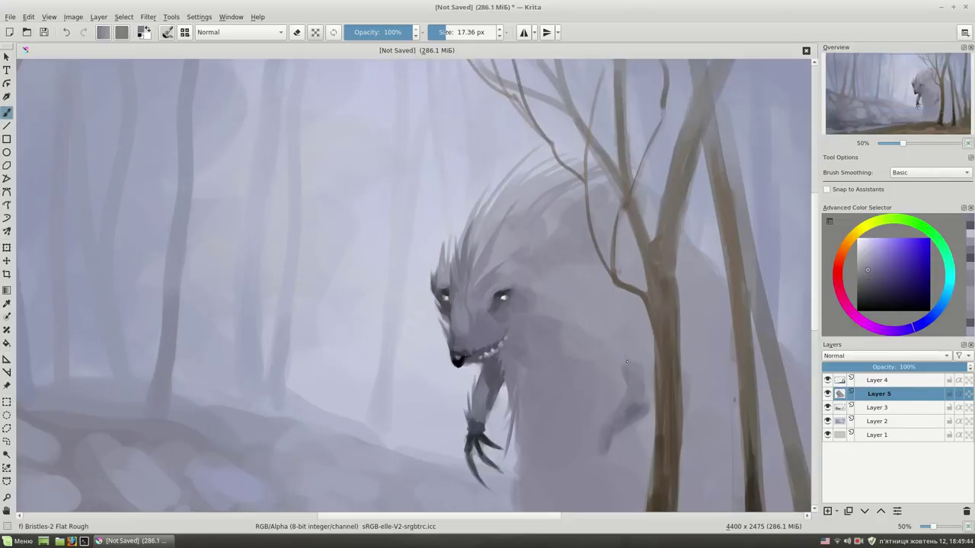
{"action": "scroll", "coordinate": [521, 384], "scroll_direction": "down", "scroll_amount": 2}
{"action": "key", "text": "bracketright"}
{"action": "left_click_drag", "start_coordinate": [517, 393], "coordinate": [480, 450]}
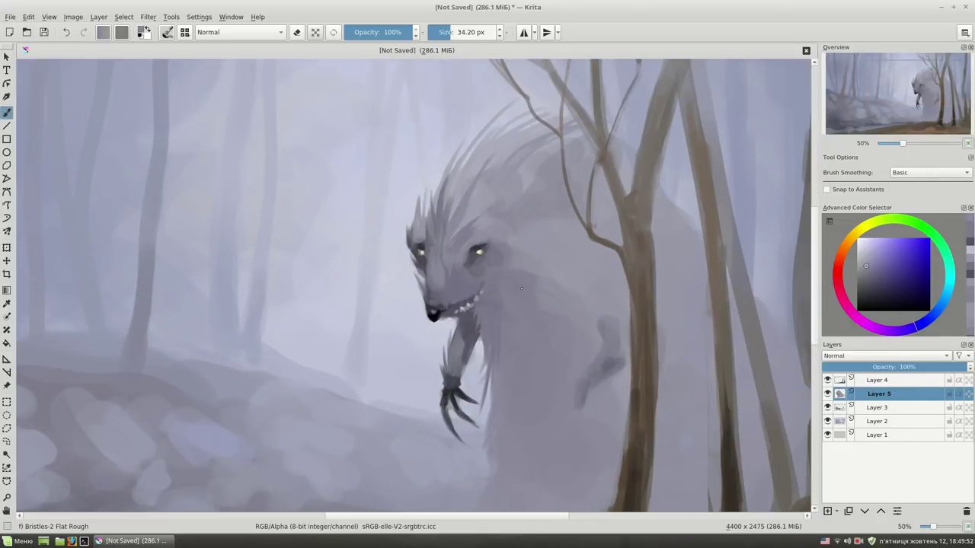
{"action": "left_click_drag", "start_coordinate": [576, 338], "coordinate": [544, 327]}
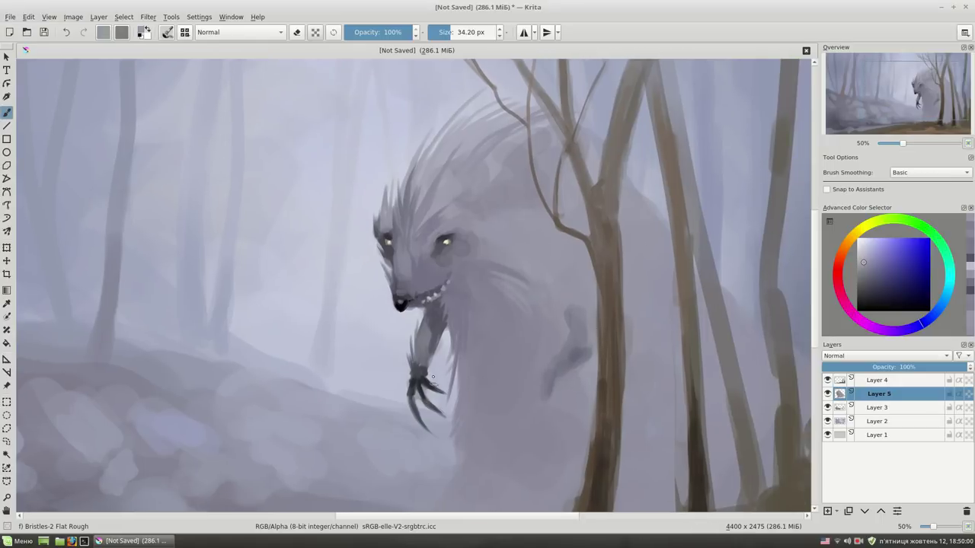
Pick the dark claw colour and erase a light streak near the right claw
{"action": "left_click", "coordinate": [412, 381], "text": "ctrl"}
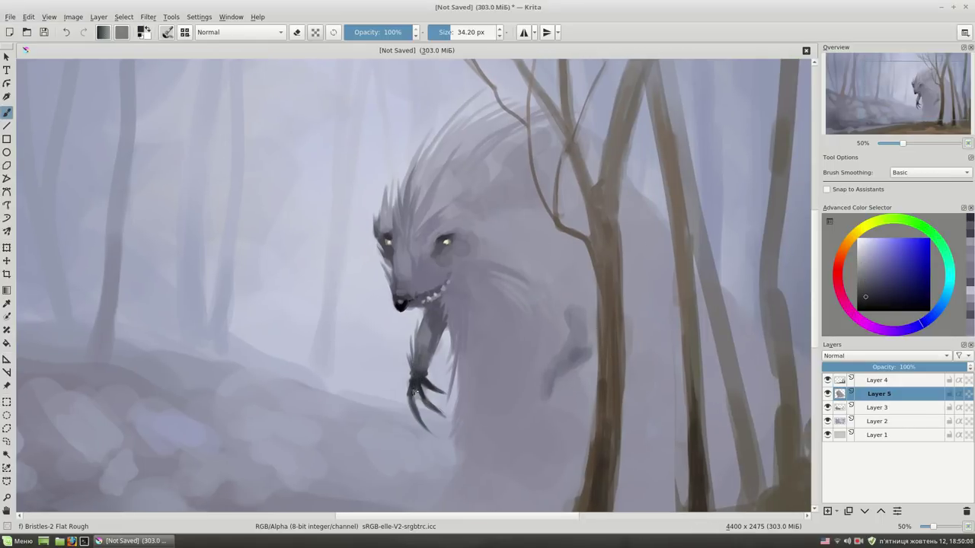
{"action": "left_click_drag", "start_coordinate": [550, 391], "coordinate": [530, 374]}
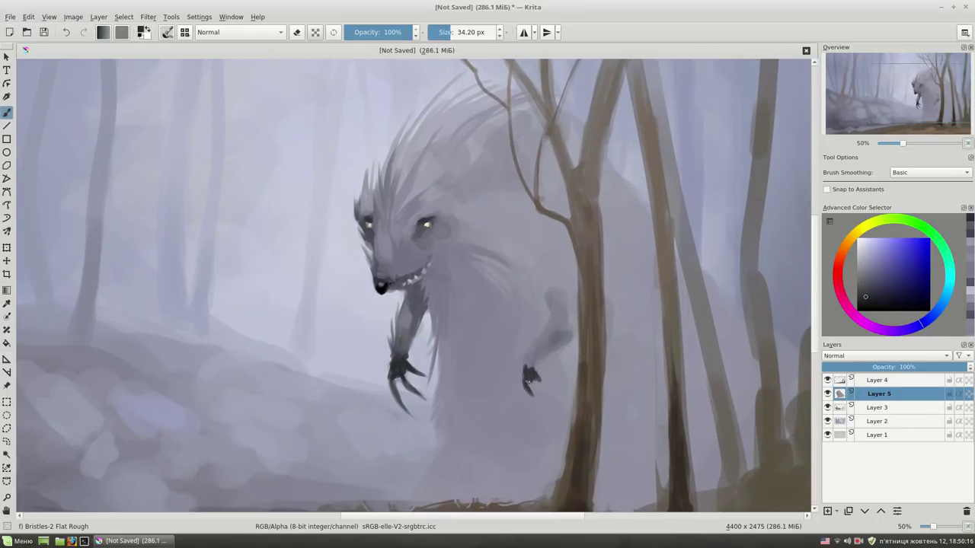
{"action": "key", "text": "e"}
{"action": "left_click_drag", "start_coordinate": [554, 378], "coordinate": [583, 363]}
{"action": "key", "text": "e"}
Paint dark strokes forming the second clawed hand
{"action": "left_click", "coordinate": [537, 391], "text": "ctrl"}
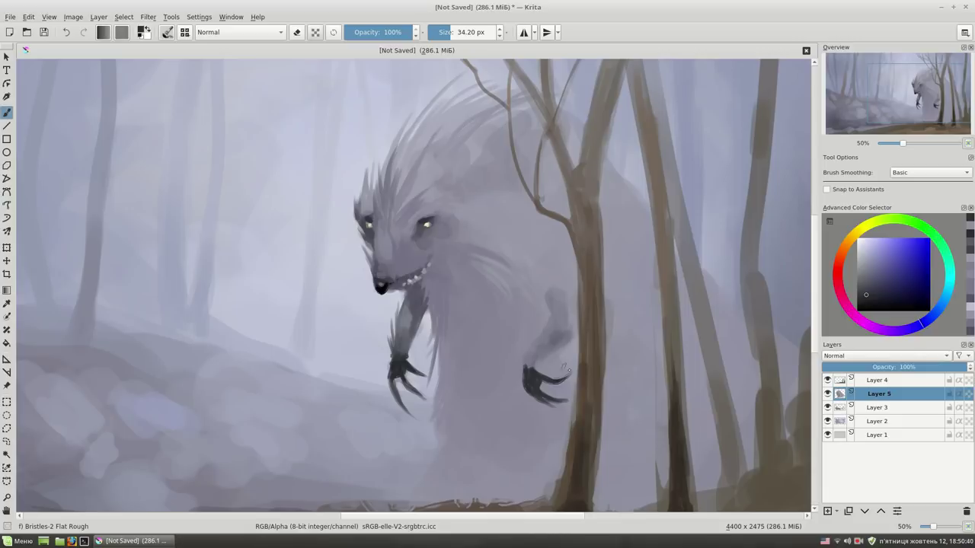
{"action": "scroll", "coordinate": [568, 370], "scroll_direction": "up", "scroll_amount": 1}
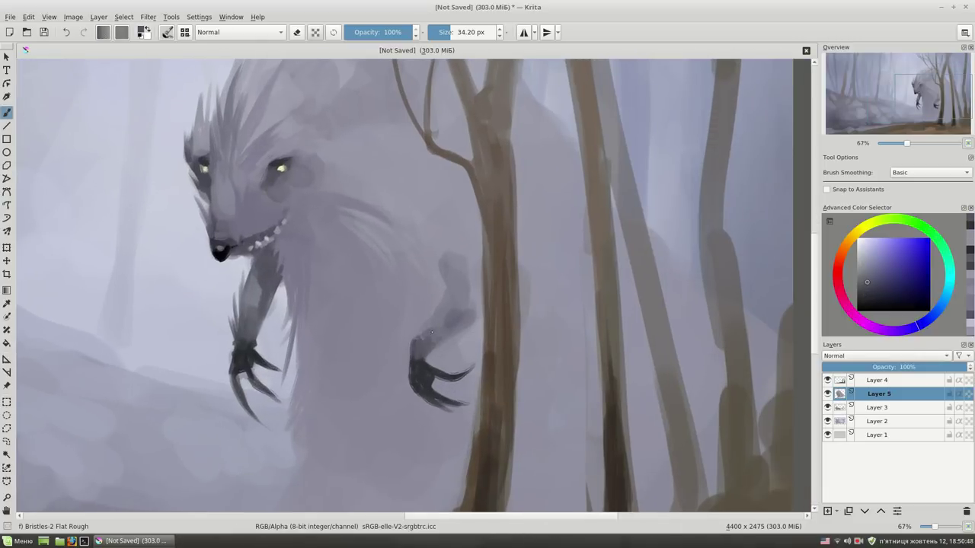
{"action": "left_click", "coordinate": [460, 319], "text": "ctrl"}
{"action": "mouse_move", "coordinate": [460, 311]}
{"action": "left_mouse_down"}
{"action": "mouse_move", "coordinate": [433, 326]}
{"action": "mouse_move", "coordinate": [439, 306]}
{"action": "mouse_move", "coordinate": [508, 453]}
{"action": "left_mouse_up"}
{"action": "left_click", "coordinate": [427, 333], "text": "ctrl"}
With a lighter fur colour and Bristles-2 Flat Rough, paint misty strokes near the tree trunk
{"action": "left_click", "coordinate": [470, 230], "text": "ctrl"}
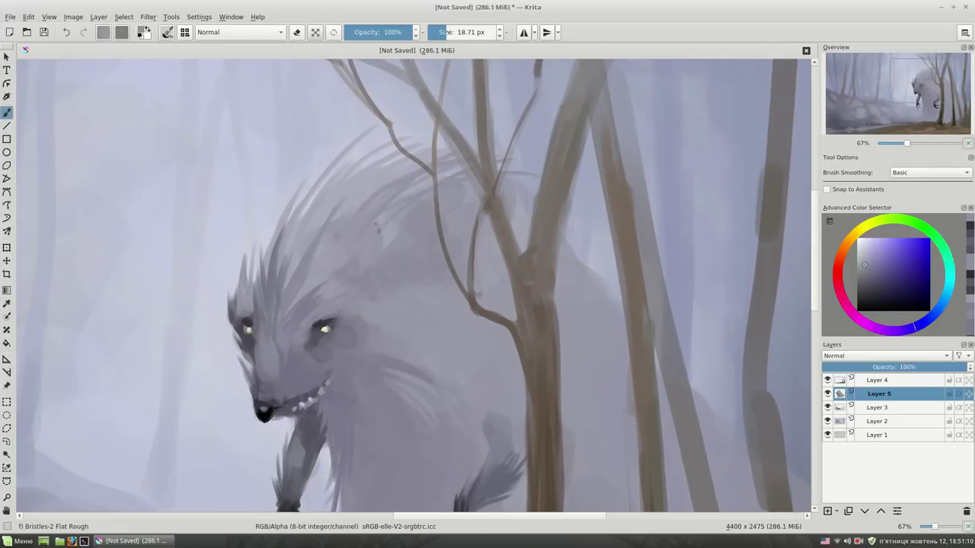
{"action": "left_click_drag", "start_coordinate": [470, 230], "coordinate": [502, 231]}
{"action": "left_click", "coordinate": [451, 227], "text": "ctrl"}
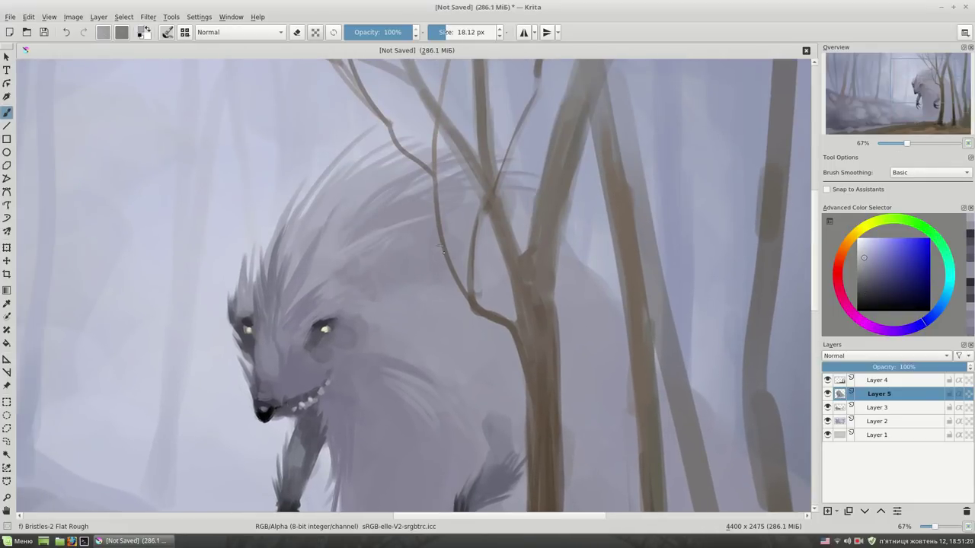
{"action": "left_click_drag", "start_coordinate": [441, 250], "coordinate": [322, 279]}
{"action": "right_click", "coordinate": [523, 257]}
{"action": "left_click", "coordinate": [457, 251]}
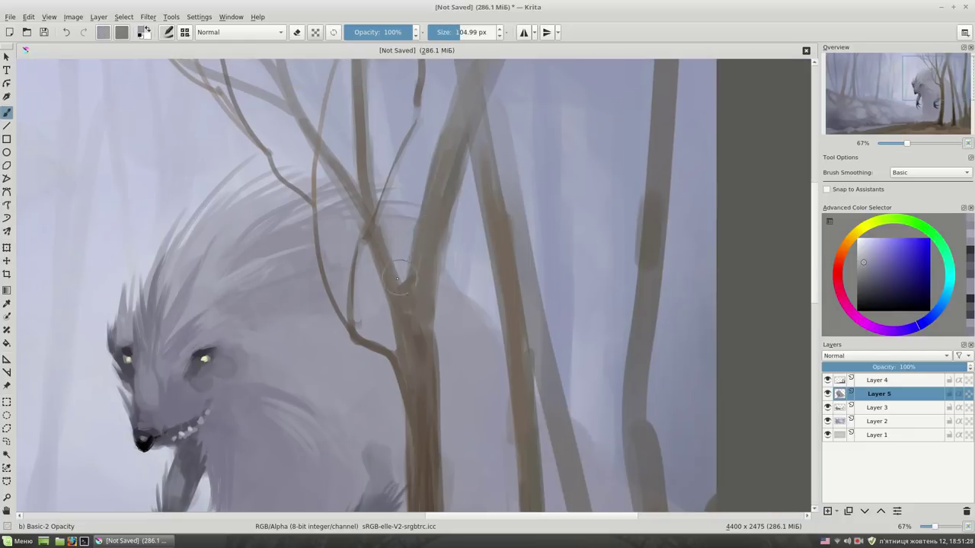
{"action": "right_click", "coordinate": [440, 233]}
{"action": "left_click", "coordinate": [411, 221]}
{"action": "left_click_drag", "start_coordinate": [487, 243], "coordinate": [451, 267]}
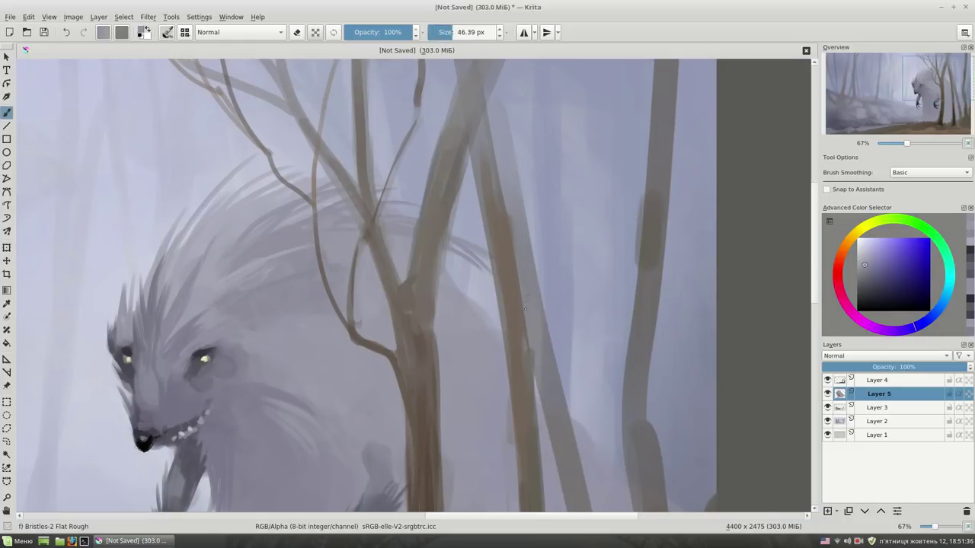
{"action": "key", "text": "bracketleft"}
{"action": "key", "text": "bracketleft"}
Sample a light fur colour near the eye and repaint fur strokes across the tree trunks
{"action": "left_click_drag", "start_coordinate": [582, 412], "coordinate": [548, 313]}
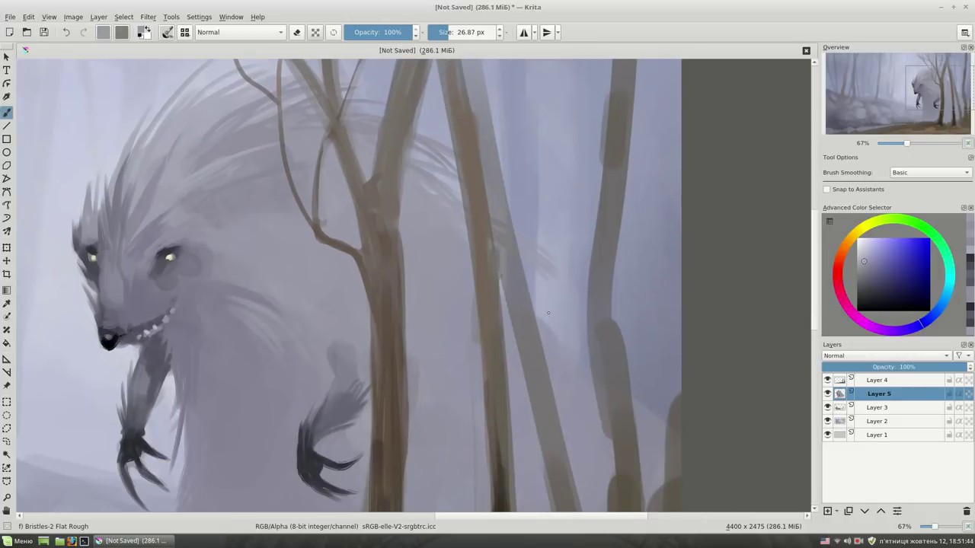
{"action": "scroll", "coordinate": [547, 312], "scroll_direction": "down", "scroll_amount": 4}
{"action": "scroll", "coordinate": [362, 259], "scroll_direction": "up", "scroll_amount": 1}
{"action": "scroll", "coordinate": [365, 253], "scroll_direction": "up", "scroll_amount": 3}
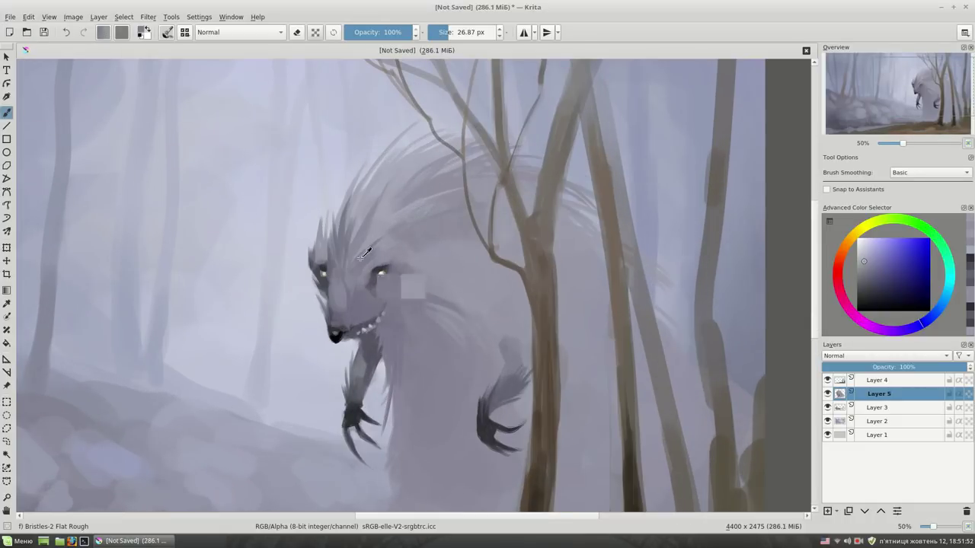
{"action": "left_click", "coordinate": [364, 253], "text": "ctrl"}
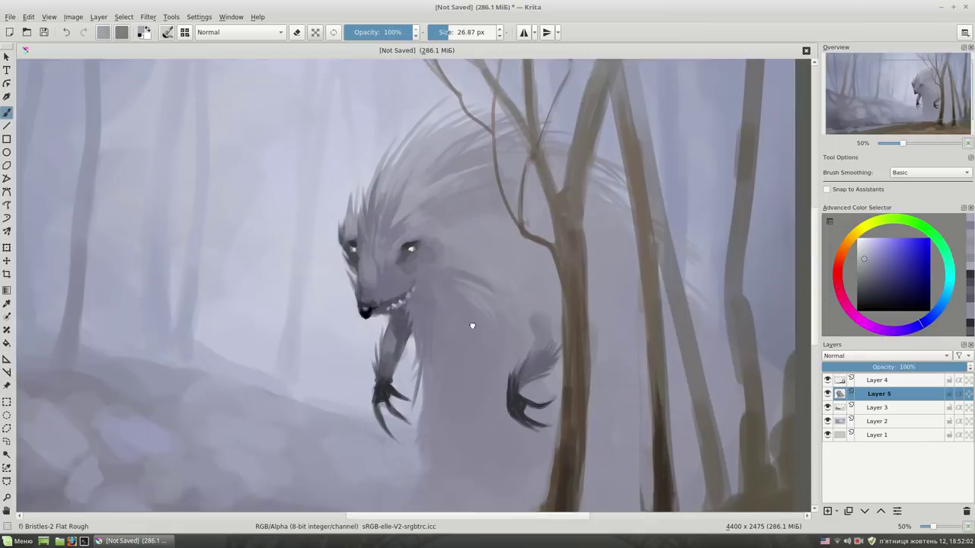
{"action": "mouse_move", "coordinate": [469, 260]}
{"action": "left_mouse_down"}
{"action": "mouse_move", "coordinate": [606, 278]}
{"action": "mouse_move", "coordinate": [670, 305]}
{"action": "left_mouse_up"}
{"action": "scroll", "coordinate": [485, 244], "scroll_direction": "down", "scroll_amount": 2}
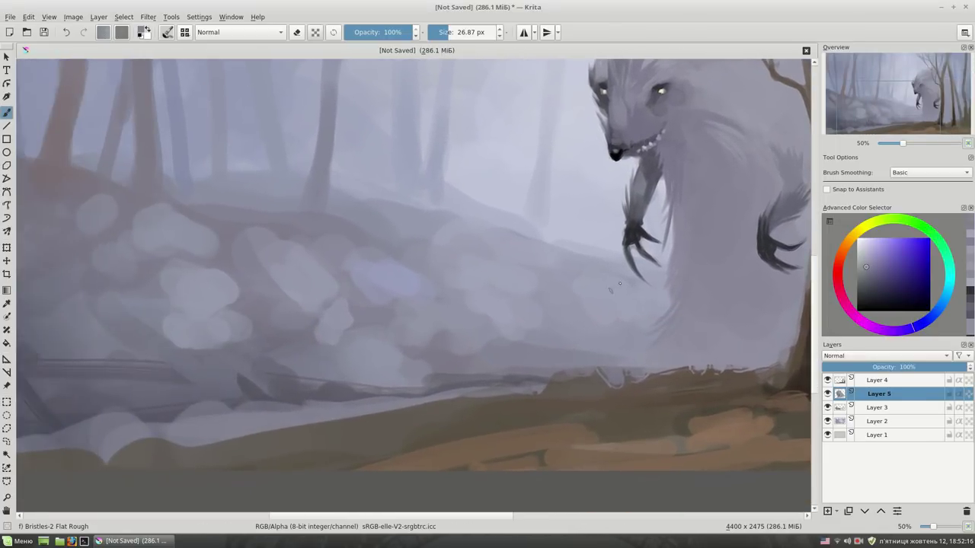
On Layer 4, draw a thin dark-brown sapling rising from the ground
{"action": "left_click", "coordinate": [876, 380]}
{"action": "left_click_drag", "start_coordinate": [762, 304], "coordinate": [511, 278]}
{"action": "left_click", "coordinate": [508, 356], "text": "ctrl"}
{"action": "mouse_move", "coordinate": [508, 357]}
{"action": "left_mouse_down"}
{"action": "mouse_move", "coordinate": [514, 280]}
{"action": "mouse_move", "coordinate": [538, 364]}
{"action": "left_mouse_up"}
Undo the earlier thin strokes and draw a dark curved brown grass blade at the trunk base
{"action": "left_click_drag", "start_coordinate": [563, 406], "coordinate": [575, 311]}
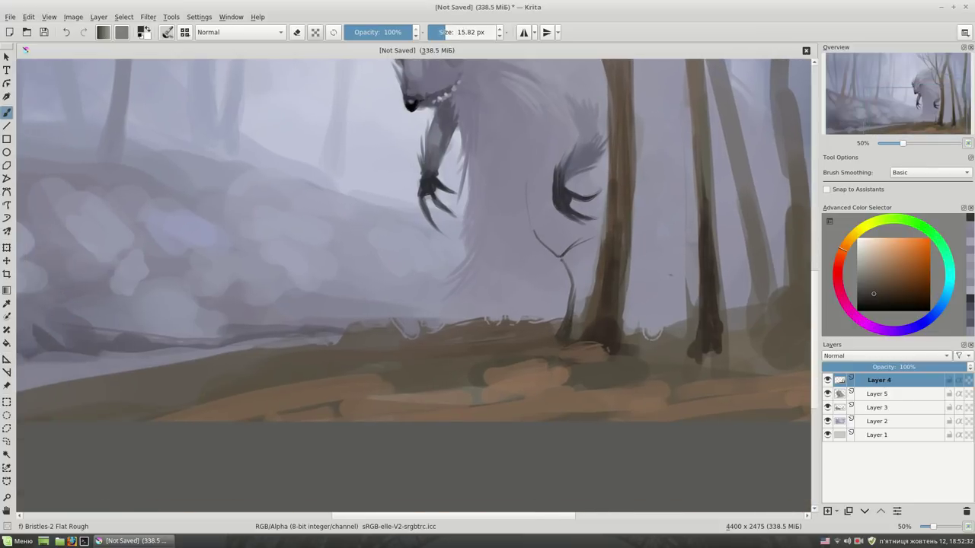
{"action": "left_click", "coordinate": [579, 354], "text": "ctrl"}
{"action": "scroll", "coordinate": [533, 347], "scroll_direction": "down", "scroll_amount": 3}
{"action": "scroll", "coordinate": [731, 262], "scroll_direction": "up", "scroll_amount": 2}
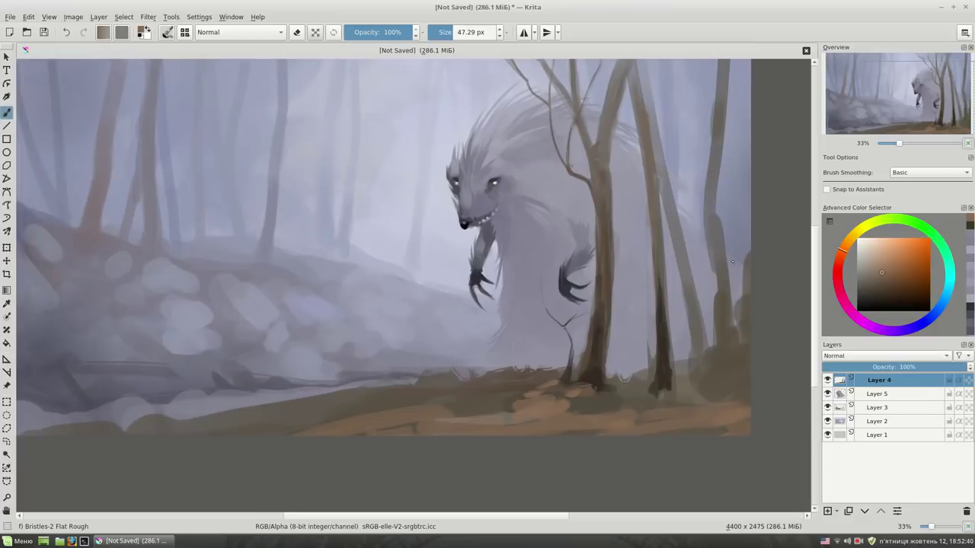
{"action": "key", "text": "bracketright"}
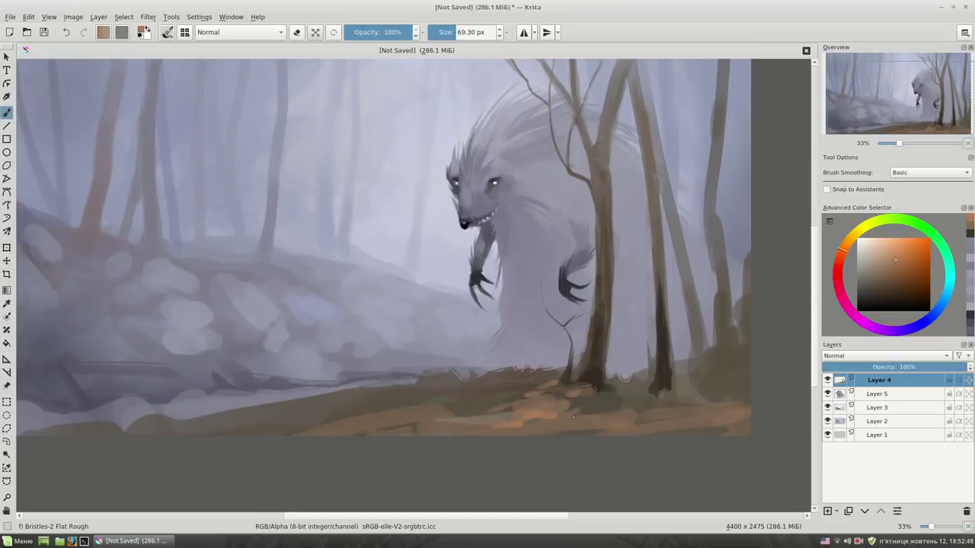
{"action": "left_click", "coordinate": [457, 402], "text": "ctrl"}
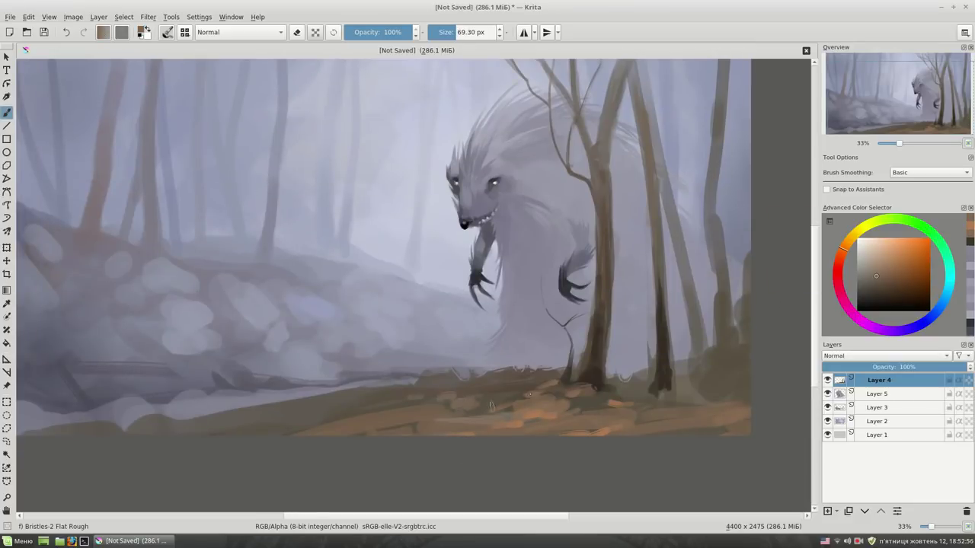
{"action": "scroll", "coordinate": [533, 343], "scroll_direction": "up", "scroll_amount": 2}
{"action": "key", "text": "ctrl+z"}
{"action": "key", "text": "ctrl+z"}
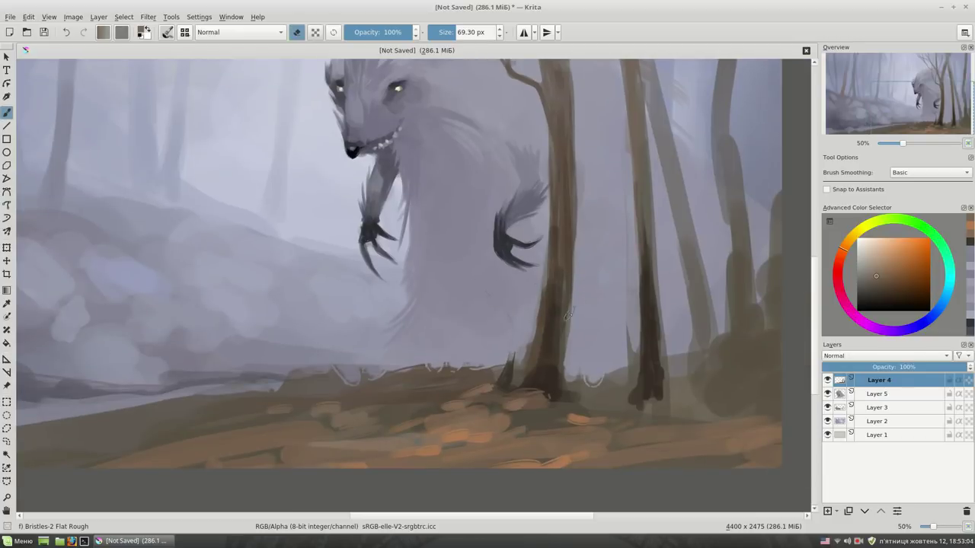
{"action": "key", "text": "e"}
{"action": "left_click_drag", "start_coordinate": [518, 371], "coordinate": [497, 297]}
Sample lighter brown, orange, dark brown and greyish-purple tones from the painting
{"action": "left_click", "coordinate": [466, 379], "text": "ctrl"}
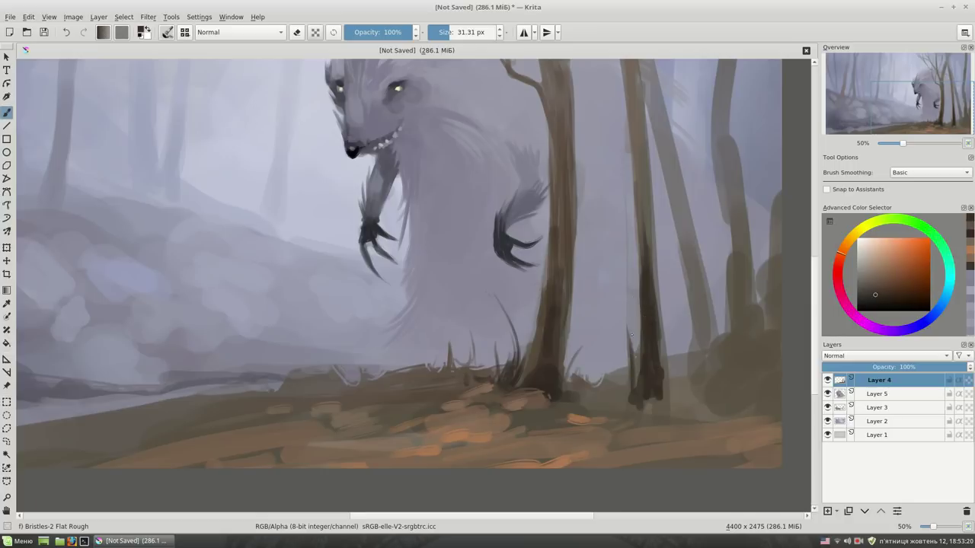
{"action": "scroll", "coordinate": [541, 367], "scroll_direction": "down", "scroll_amount": 2}
{"action": "left_click", "coordinate": [495, 391], "text": "ctrl"}
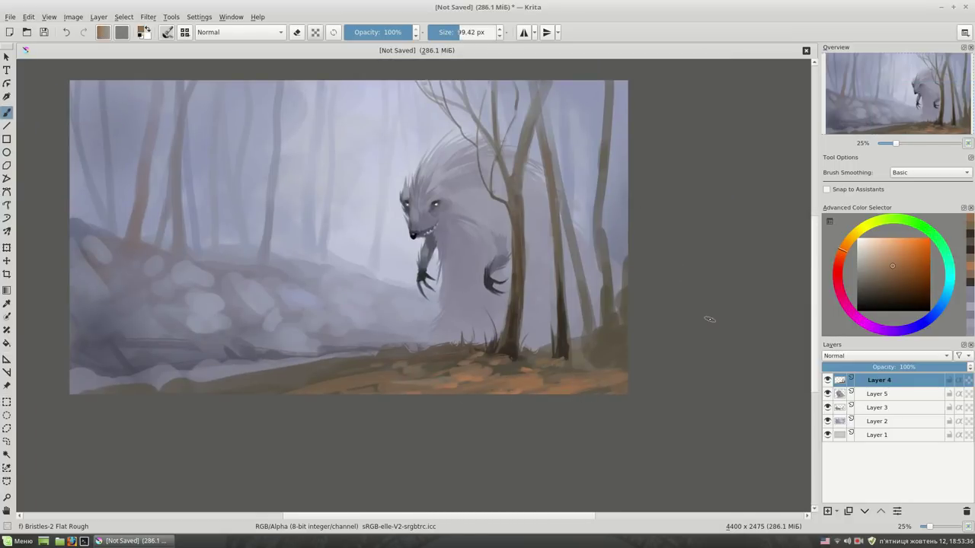
{"action": "left_click", "coordinate": [561, 295], "text": "ctrl"}
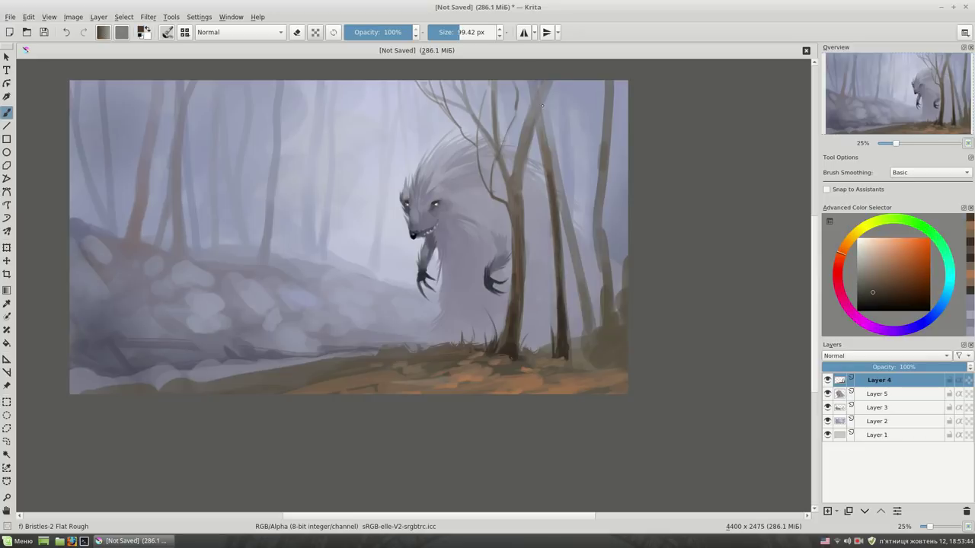
{"action": "left_click_drag", "start_coordinate": [542, 106], "coordinate": [557, 173]}
{"action": "left_click", "coordinate": [556, 223], "text": "ctrl"}
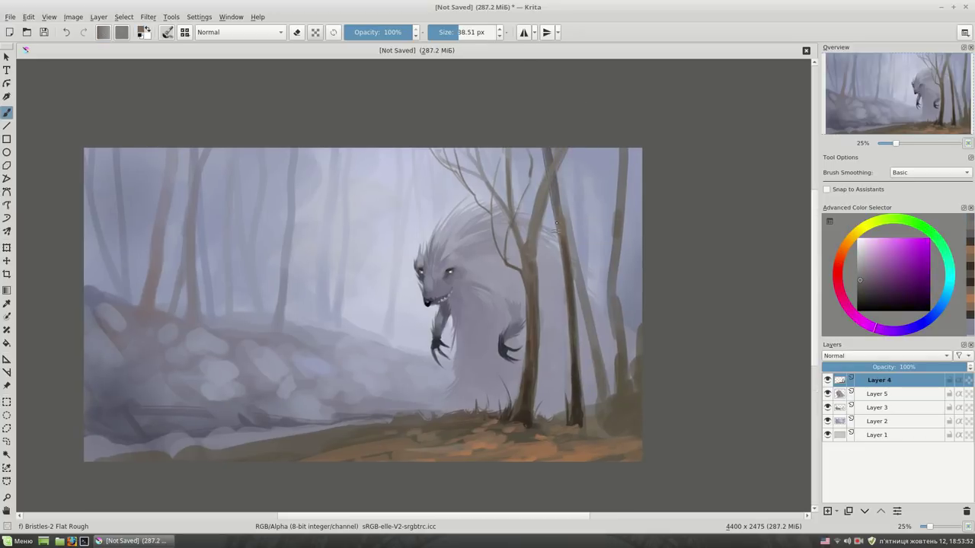
{"action": "left_click", "coordinate": [563, 225], "text": "ctrl"}
Zoom in on the tree bases and paint dark brown strokes down the right trunk and its root
{"action": "left_click_drag", "start_coordinate": [550, 141], "coordinate": [553, 174]}
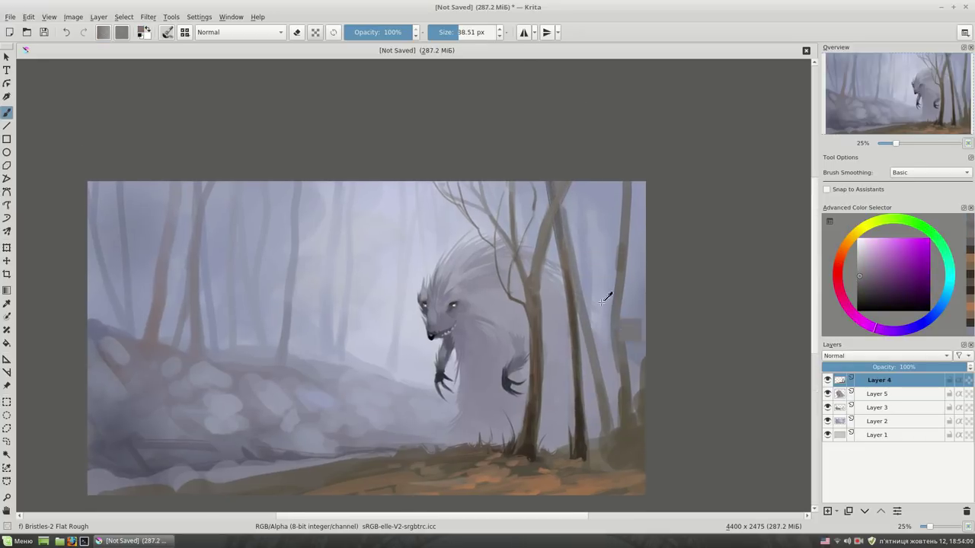
{"action": "scroll", "coordinate": [595, 228], "scroll_direction": "up", "scroll_amount": 2}
{"action": "left_click_drag", "start_coordinate": [641, 356], "coordinate": [602, 191]}
{"action": "left_click", "coordinate": [457, 457], "text": "ctrl"}
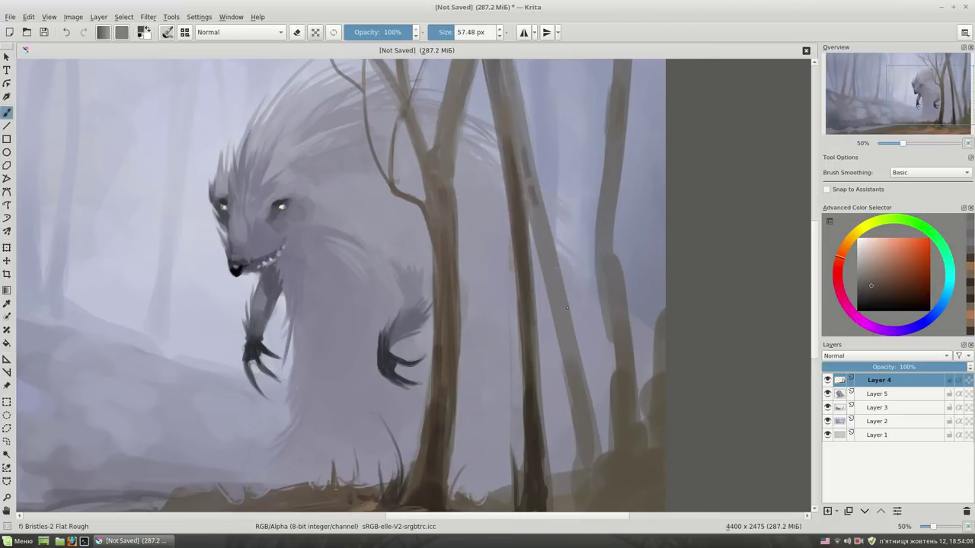
{"action": "mouse_move", "coordinate": [635, 348]}
{"action": "left_mouse_down"}
{"action": "mouse_move", "coordinate": [625, 316]}
{"action": "mouse_move", "coordinate": [592, 383]}
{"action": "left_mouse_up"}
{"action": "left_click", "coordinate": [559, 445], "text": "ctrl"}
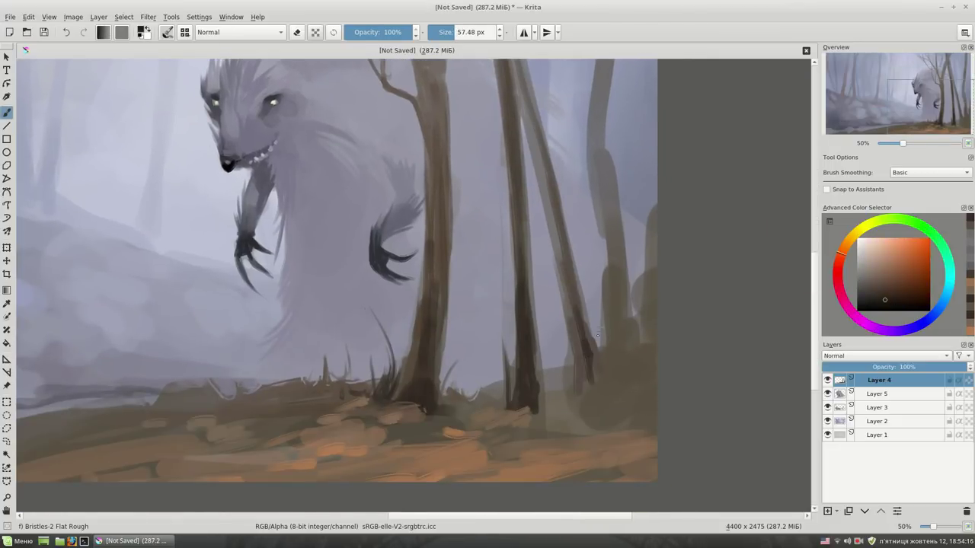
{"action": "left_click_drag", "start_coordinate": [583, 303], "coordinate": [602, 384]}
{"action": "mouse_move", "coordinate": [577, 392]}
{"action": "left_mouse_down"}
{"action": "mouse_move", "coordinate": [632, 373]}
{"action": "mouse_move", "coordinate": [619, 296]}
{"action": "mouse_move", "coordinate": [633, 366]}
{"action": "mouse_move", "coordinate": [605, 159]}
{"action": "left_mouse_up"}
{"action": "left_click", "coordinate": [590, 365], "text": "ctrl"}
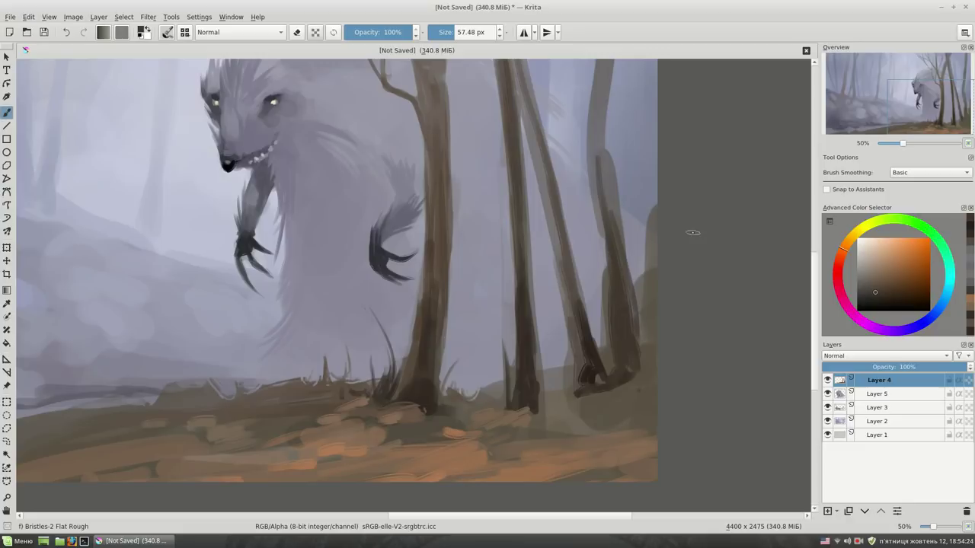
Erase along the trunk's right edge, then pick a darker reddish colour with a smaller brush
{"action": "key", "text": "e"}
{"action": "left_click_drag", "start_coordinate": [643, 339], "coordinate": [649, 205]}
{"action": "key", "text": "minus"}
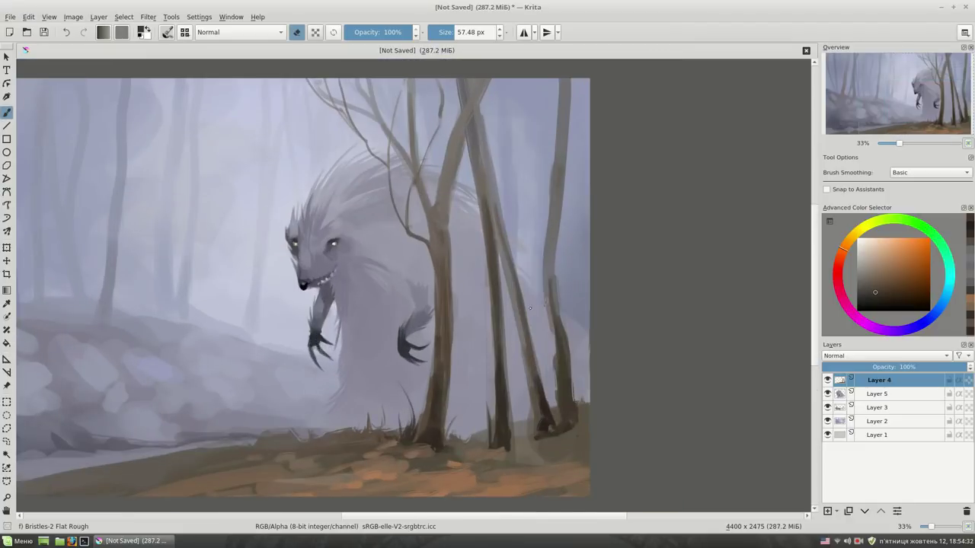
{"action": "key", "text": "e"}
{"action": "left_click", "coordinate": [486, 438], "text": "ctrl"}
{"action": "left_click", "coordinate": [516, 232], "text": "ctrl"}
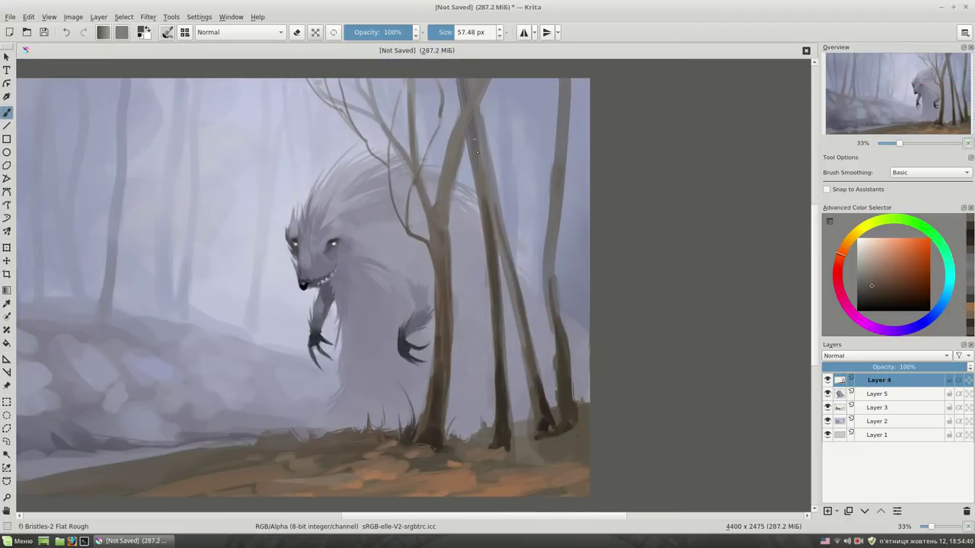
{"action": "key", "text": "bracketleft"}
{"action": "mouse_move", "coordinate": [472, 141]}
{"action": "left_mouse_down"}
{"action": "mouse_move", "coordinate": [525, 217]}
{"action": "mouse_move", "coordinate": [563, 205]}
{"action": "left_mouse_up"}
Choose a brown-orange colour and adjust the brush size while shifting the view
{"action": "key", "text": "e"}
{"action": "key", "text": "e"}
{"action": "left_click", "coordinate": [531, 188], "text": "ctrl"}
{"action": "key", "text": "bracketleft"}
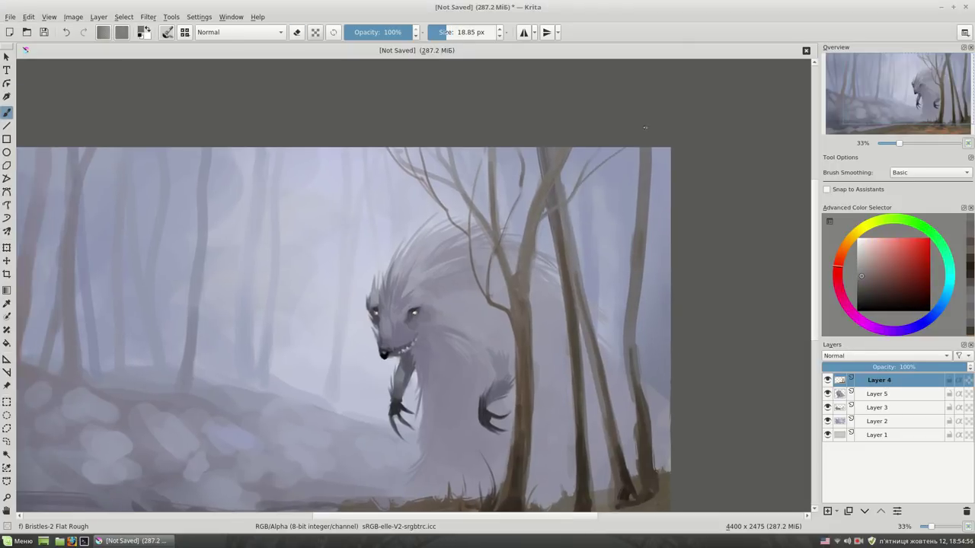
{"action": "left_click_drag", "start_coordinate": [485, 97], "coordinate": [428, 91]}
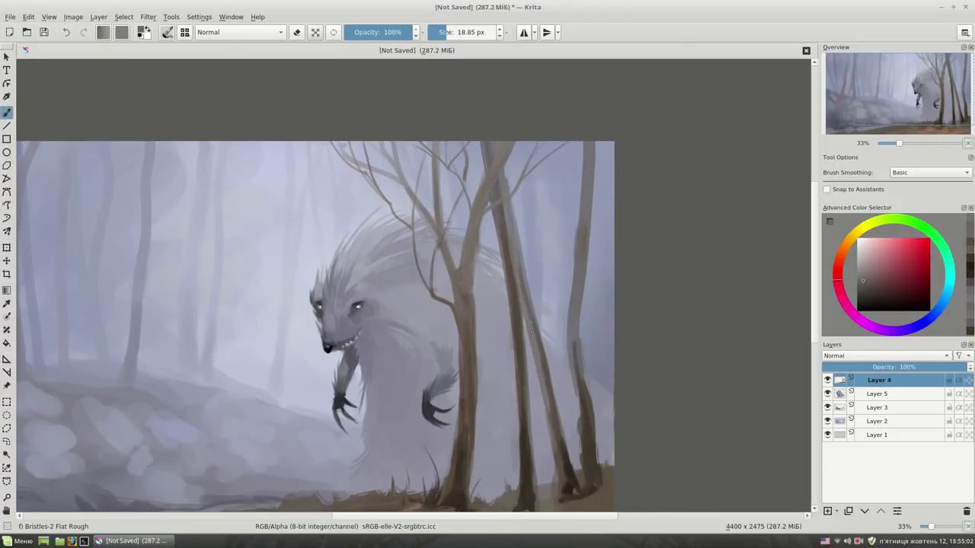
{"action": "key", "text": "bracketright"}
{"action": "key", "text": "bracketright"}
{"action": "key", "text": "bracketright"}
{"action": "left_click", "coordinate": [503, 225], "text": "ctrl"}
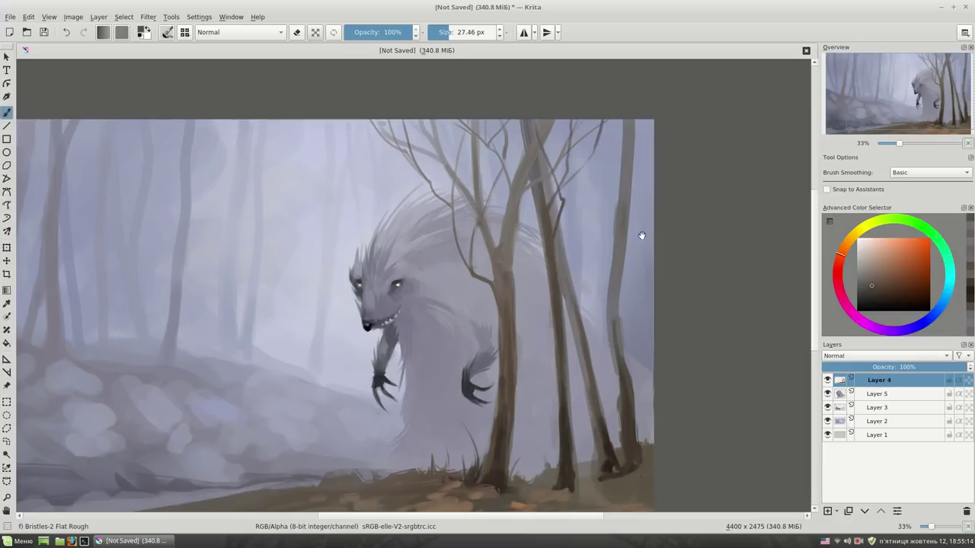
{"action": "key", "text": "bracketleft"}
{"action": "left_click_drag", "start_coordinate": [511, 259], "coordinate": [550, 237]}
Paint orange-brown dabs on the ground with a ~64 px brush, then sample dark brown and orange-tan
{"action": "left_click", "coordinate": [501, 261], "text": "ctrl"}
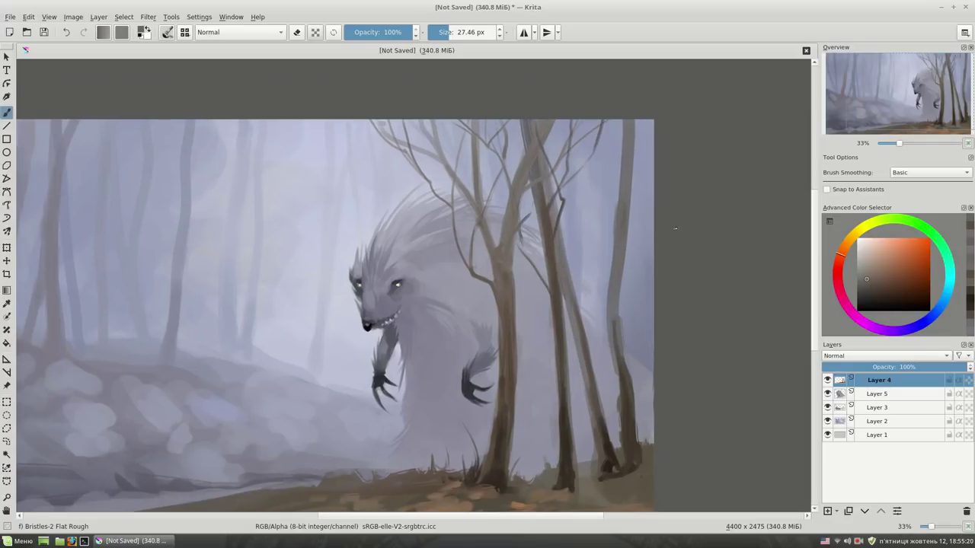
{"action": "left_click", "coordinate": [579, 352], "text": "ctrl"}
{"action": "left_click", "coordinate": [604, 426], "text": "ctrl"}
{"action": "left_click_drag", "start_coordinate": [604, 426], "coordinate": [624, 341]}
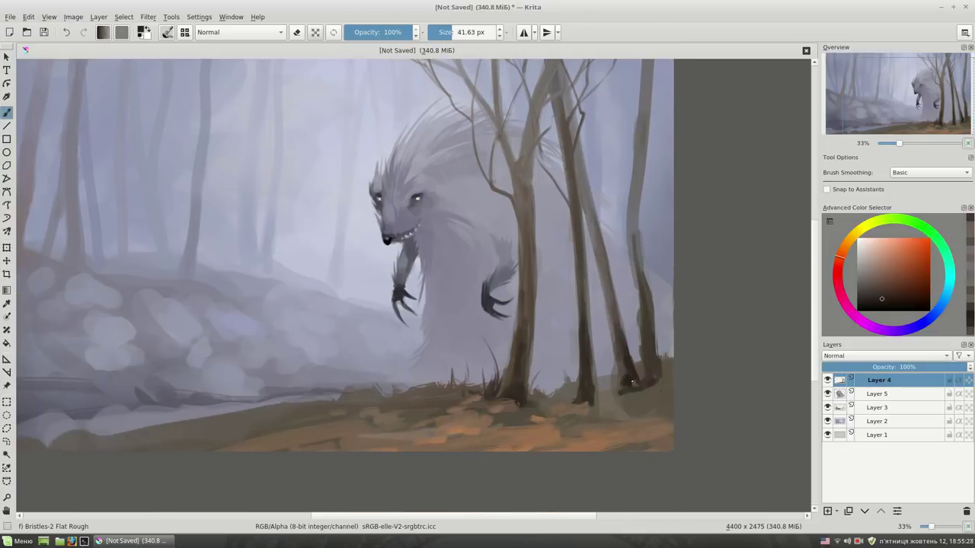
{"action": "left_click", "coordinate": [638, 404], "text": "ctrl"}
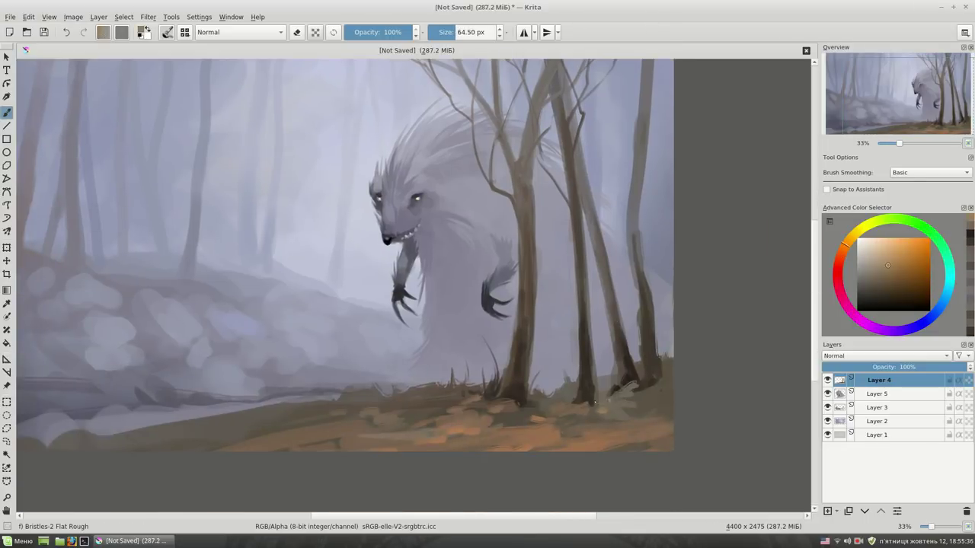
{"action": "left_click", "coordinate": [587, 399], "text": "ctrl"}
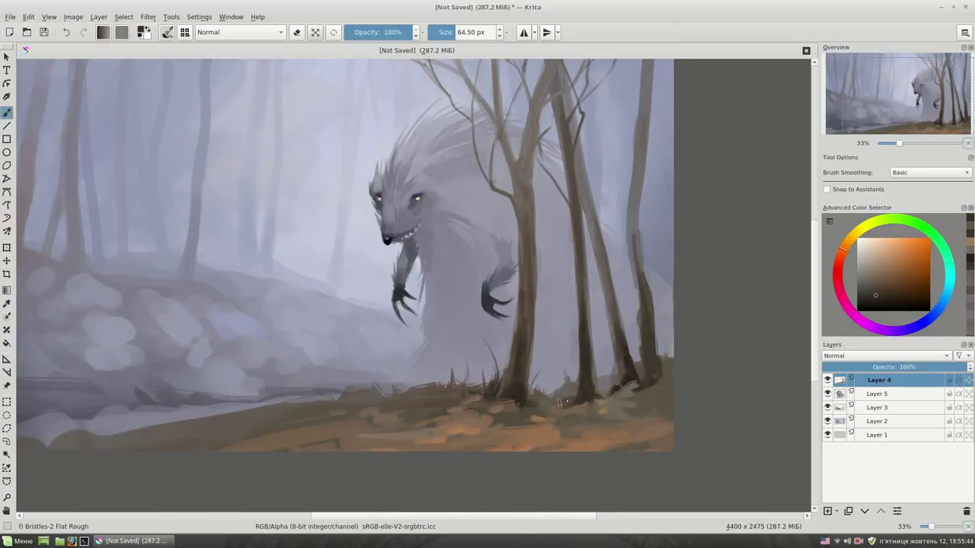
{"action": "scroll", "coordinate": [661, 320], "scroll_direction": "up", "scroll_amount": 1}
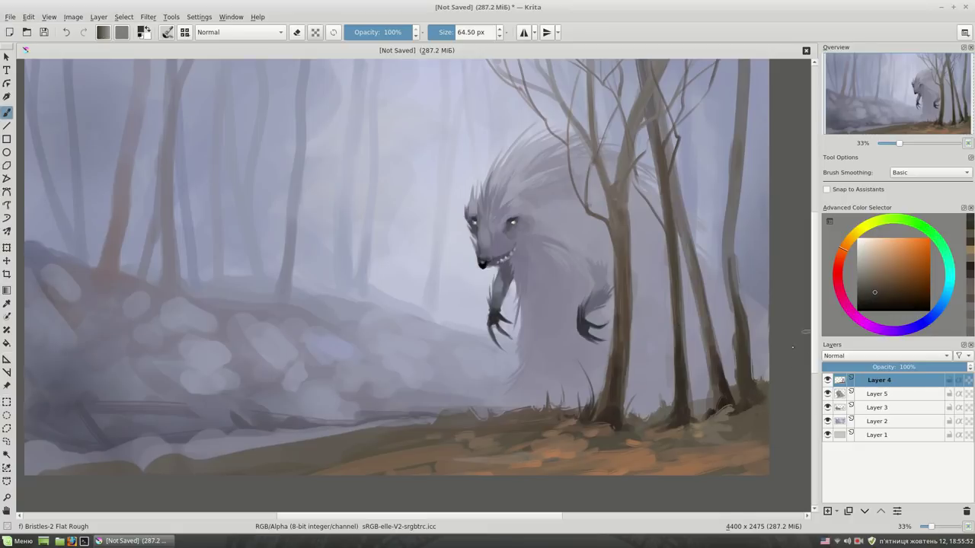
{"action": "left_click", "coordinate": [612, 457], "text": "ctrl"}
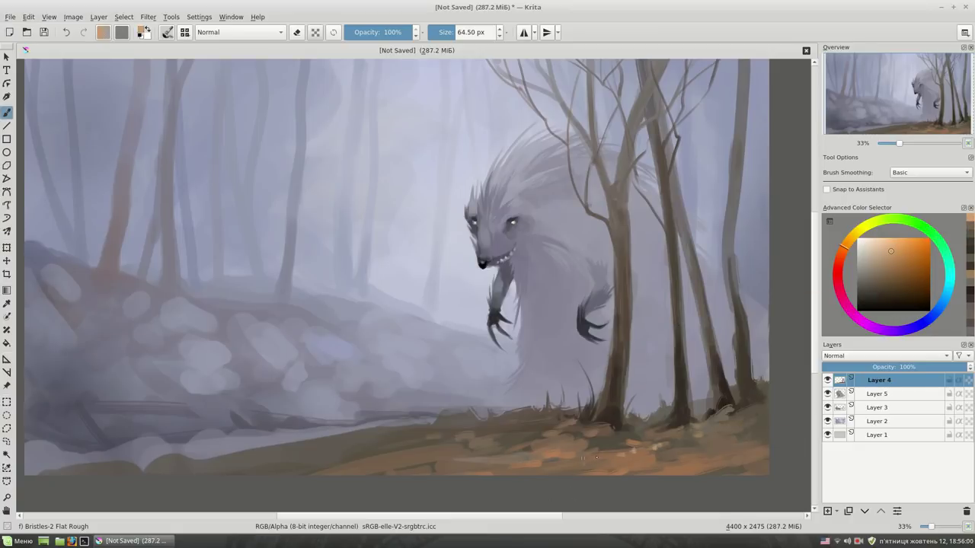
{"action": "left_click_drag", "start_coordinate": [596, 457], "coordinate": [657, 442]}
Texture the ground with dark brown strokes using a ~100 px brush, toggling the eraser
{"action": "left_click", "coordinate": [126, 453], "text": "ctrl"}
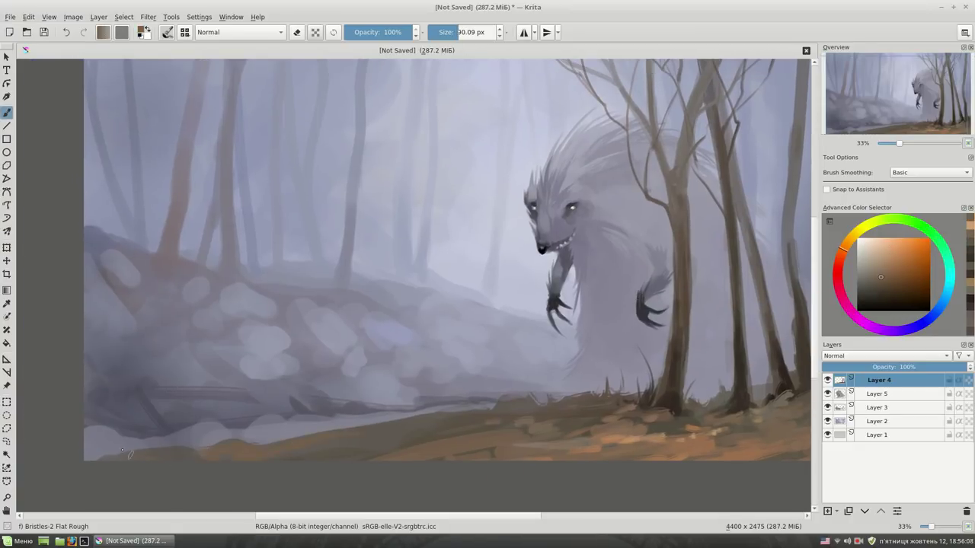
{"action": "left_click_drag", "start_coordinate": [350, 423], "coordinate": [353, 378]}
{"action": "key", "text": "e"}
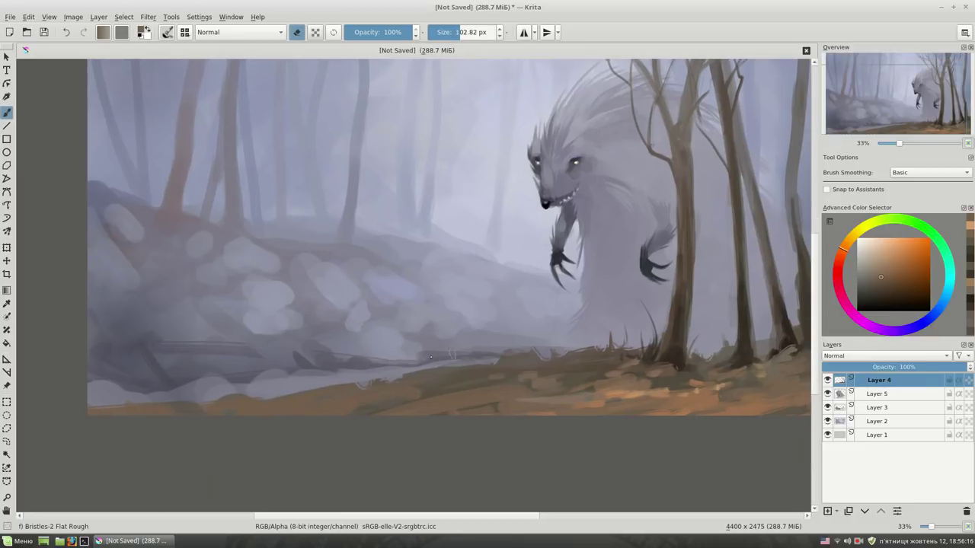
{"action": "left_click_drag", "start_coordinate": [504, 400], "coordinate": [485, 422]}
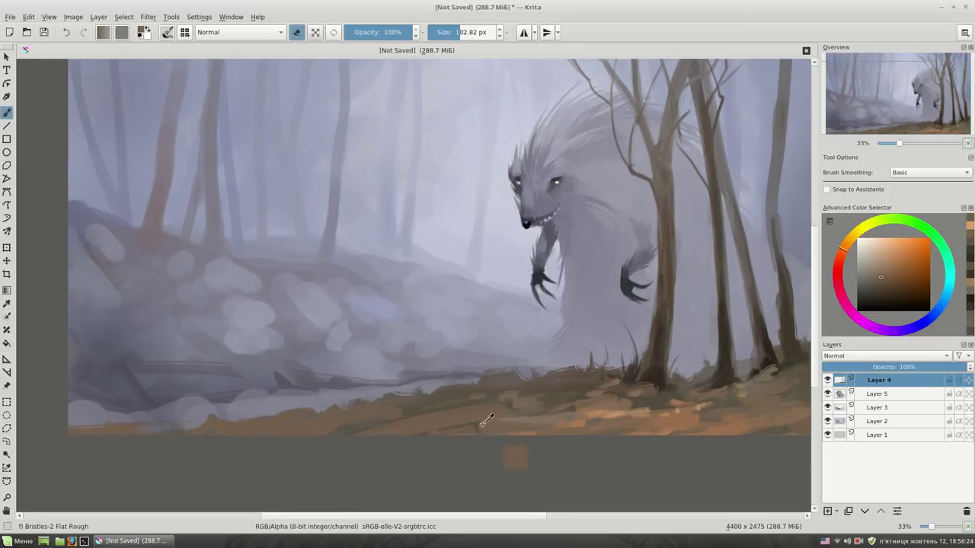
{"action": "left_click", "coordinate": [874, 284]}
{"action": "key", "text": "e"}
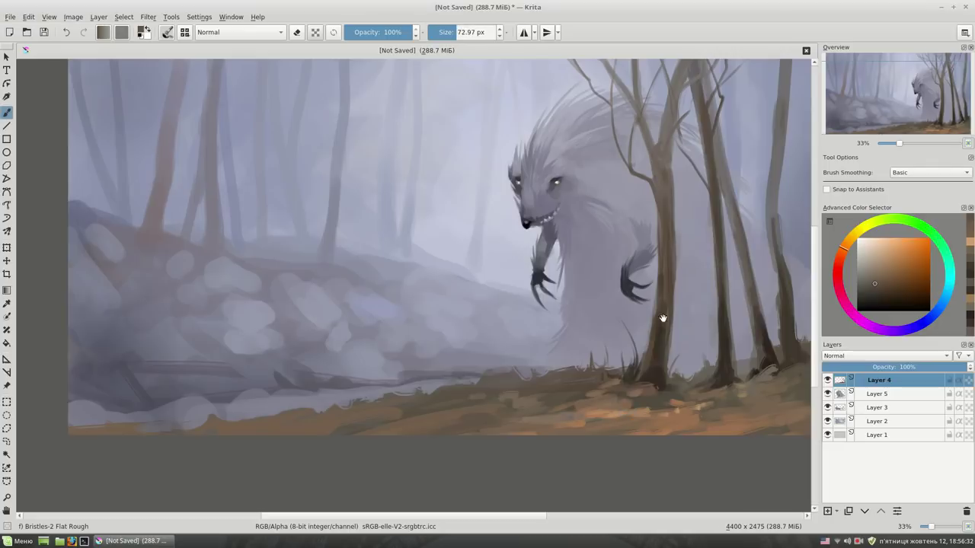
{"action": "left_click_drag", "start_coordinate": [663, 318], "coordinate": [599, 352]}
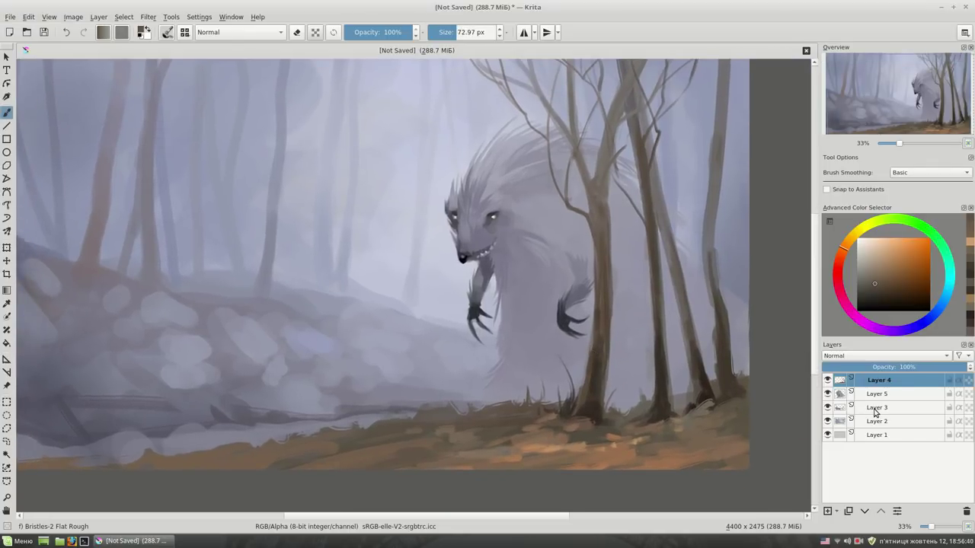
On Layer 3, paint a long branch across the upper left and add a thin twig
{"action": "left_click", "coordinate": [874, 412]}
{"action": "left_click_drag", "start_coordinate": [241, 255], "coordinate": [374, 265]}
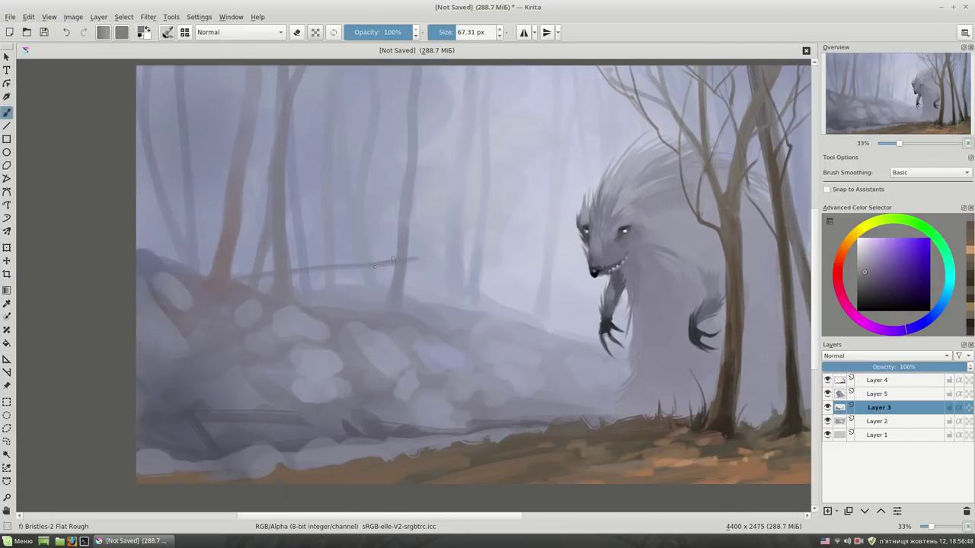
{"action": "mouse_move", "coordinate": [232, 275]}
{"action": "left_mouse_down"}
{"action": "mouse_move", "coordinate": [502, 114]}
{"action": "mouse_move", "coordinate": [533, 76]}
{"action": "left_mouse_up"}
{"action": "left_click_drag", "start_coordinate": [401, 187], "coordinate": [344, 192]}
{"action": "left_click_drag", "start_coordinate": [472, 123], "coordinate": [307, 234]}
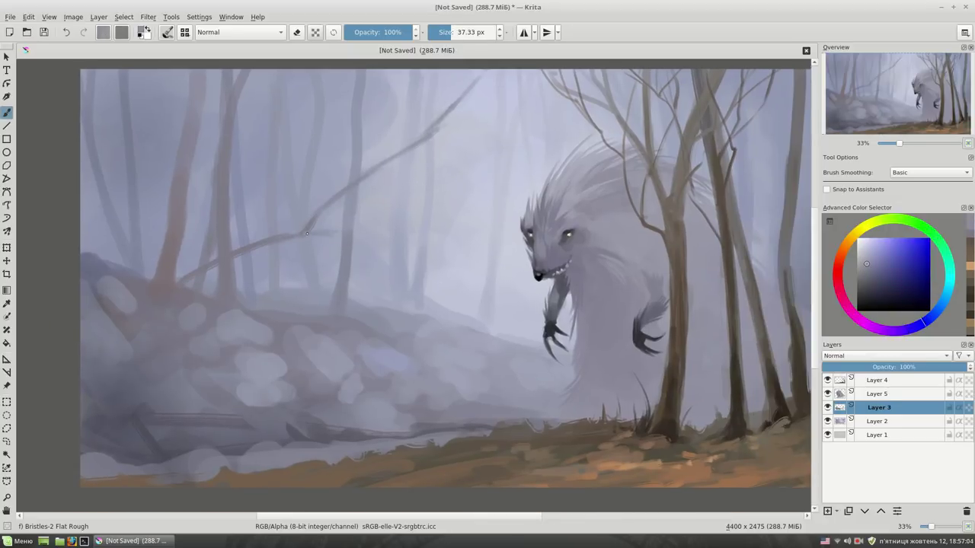
{"action": "left_click", "coordinate": [213, 270], "text": "ctrl"}
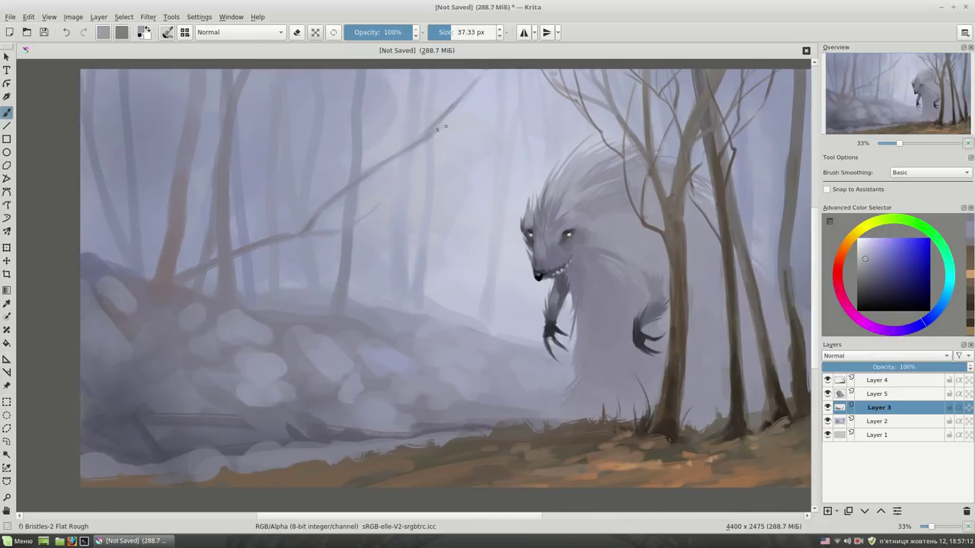
{"action": "left_click_drag", "start_coordinate": [436, 128], "coordinate": [493, 110]}
Paint thin purple-grey twigs on the branch and a small dark stroke near the rocks
{"action": "left_click", "coordinate": [398, 183], "text": "ctrl"}
{"action": "left_click_drag", "start_coordinate": [295, 238], "coordinate": [329, 251]}
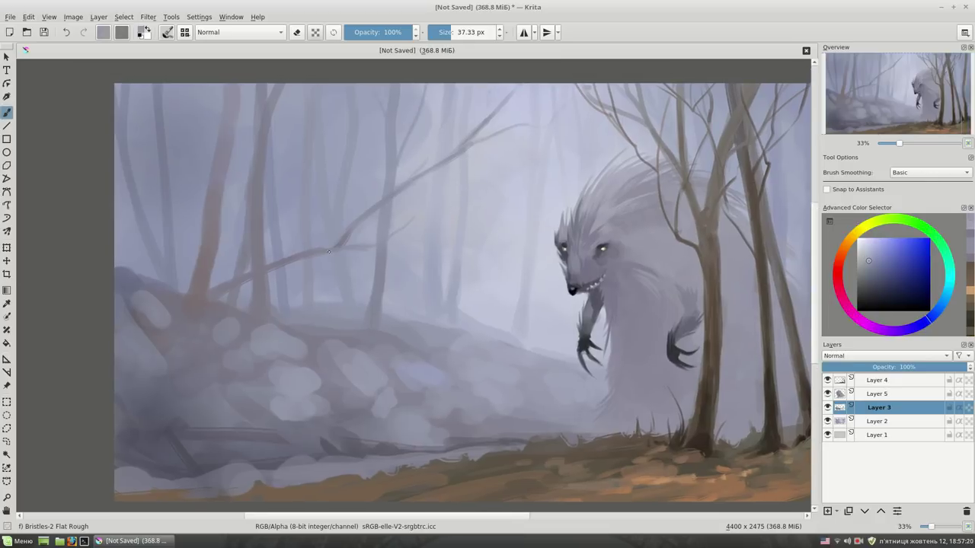
{"action": "left_click", "coordinate": [324, 234], "text": "ctrl"}
{"action": "left_click_drag", "start_coordinate": [441, 123], "coordinate": [458, 87]}
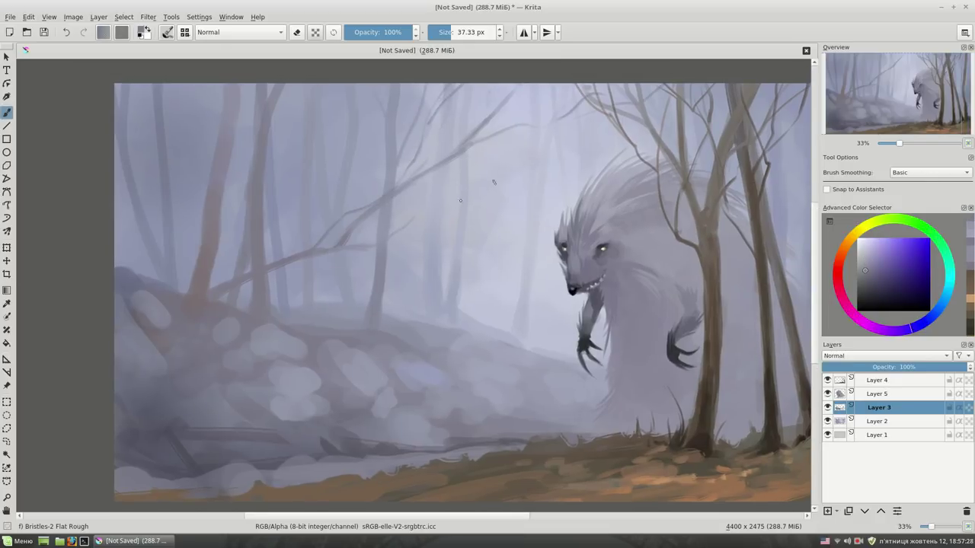
{"action": "left_click_drag", "start_coordinate": [423, 222], "coordinate": [446, 108]}
{"action": "left_click_drag", "start_coordinate": [279, 309], "coordinate": [285, 324]}
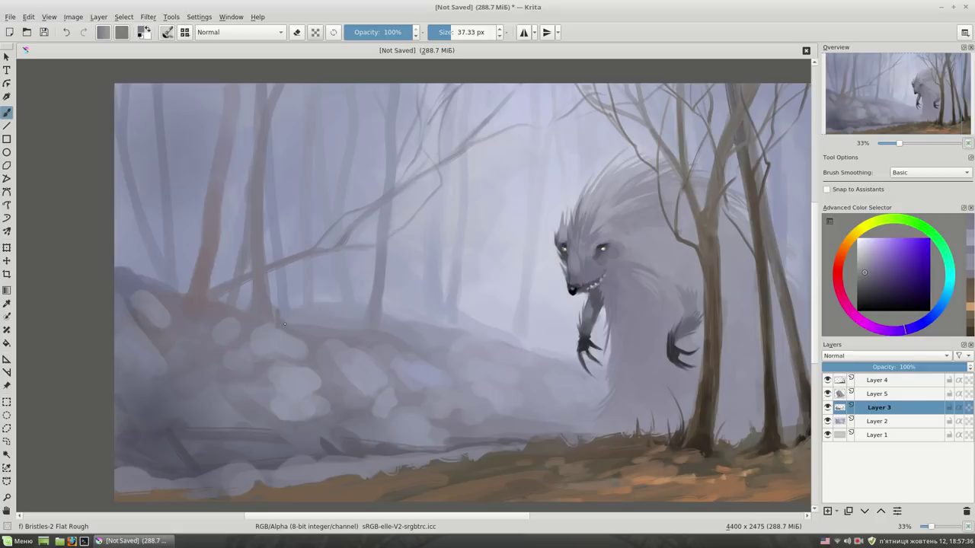
Paint a thin bluish branch across the left, extending down over the mound with a twig
{"action": "left_click", "coordinate": [204, 243], "text": "ctrl"}
{"action": "left_click_drag", "start_coordinate": [195, 263], "coordinate": [127, 272]}
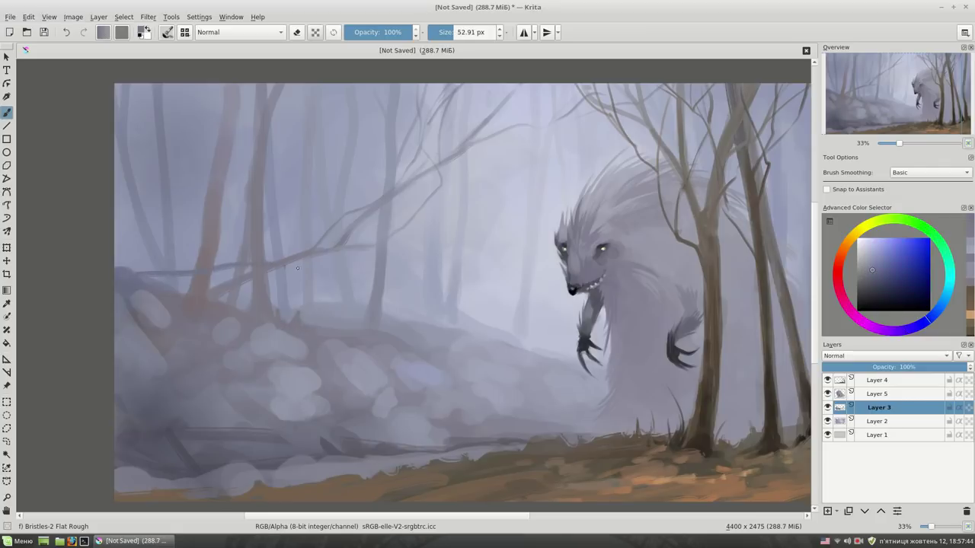
{"action": "mouse_move", "coordinate": [297, 268]}
{"action": "left_mouse_down"}
{"action": "mouse_move", "coordinate": [405, 312]}
{"action": "mouse_move", "coordinate": [444, 342]}
{"action": "left_mouse_up"}
{"action": "key", "text": "bracketleft"}
{"action": "left_click", "coordinate": [396, 306], "text": "ctrl"}
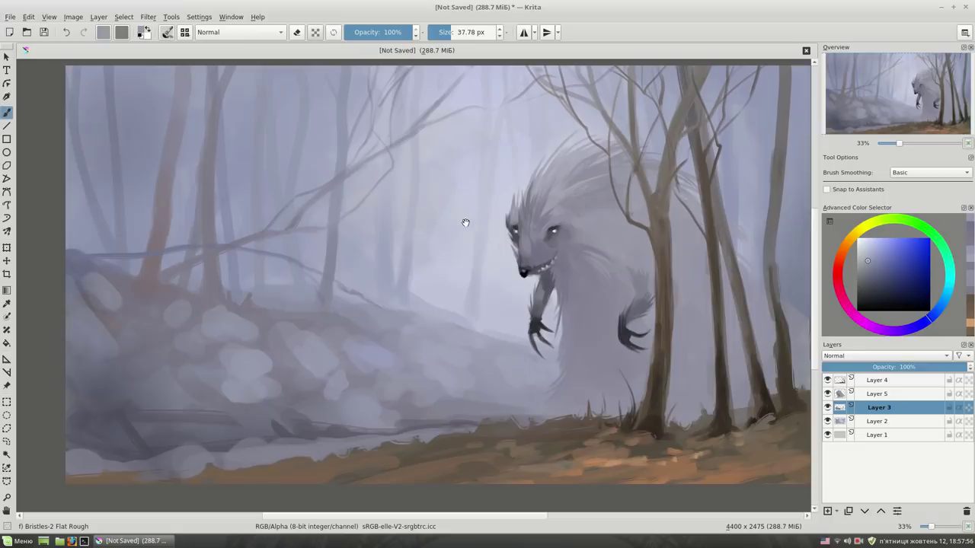
{"action": "key", "text": "bracketright"}
Sample new tones, enlarge the brush to about 90 px, and paint a dark stroke on the bottom-left ground
{"action": "left_click", "coordinate": [266, 338], "text": "ctrl"}
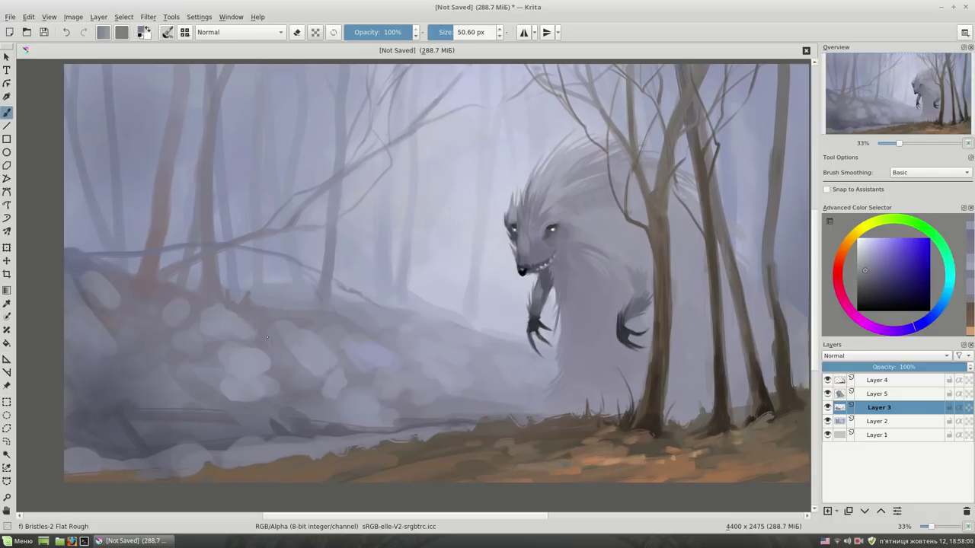
{"action": "left_click", "coordinate": [268, 326], "text": "ctrl"}
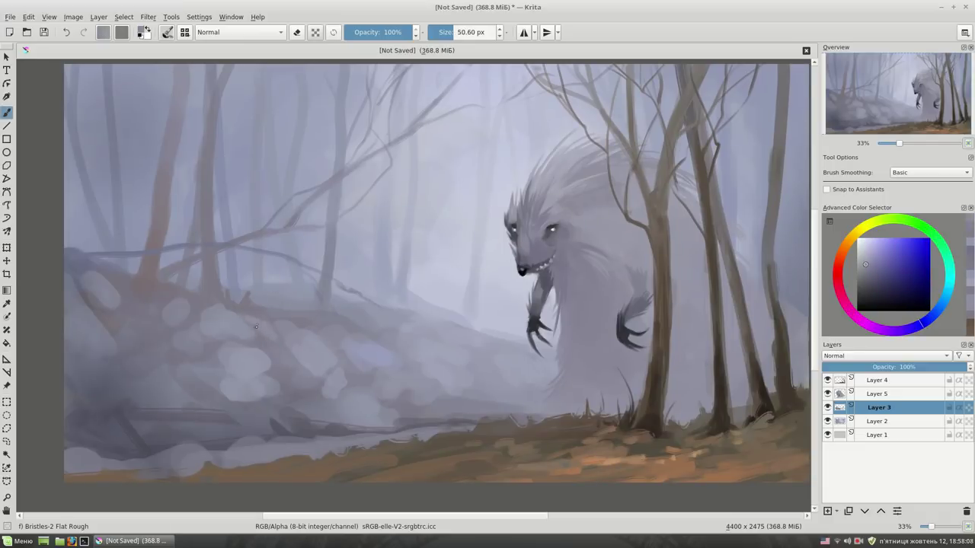
{"action": "left_click", "coordinate": [227, 303], "text": "ctrl"}
{"action": "left_click", "coordinate": [302, 310], "text": "ctrl"}
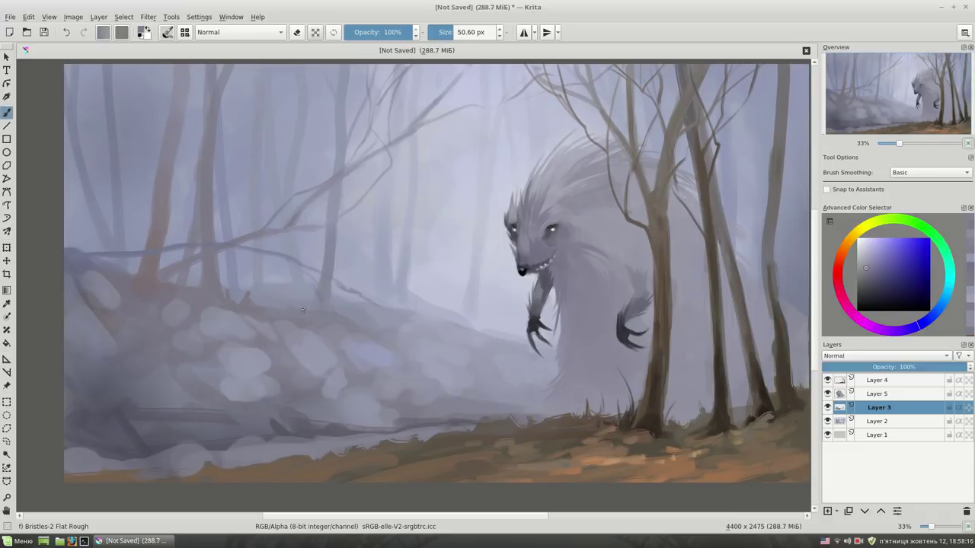
{"action": "left_click", "coordinate": [399, 336], "text": "ctrl"}
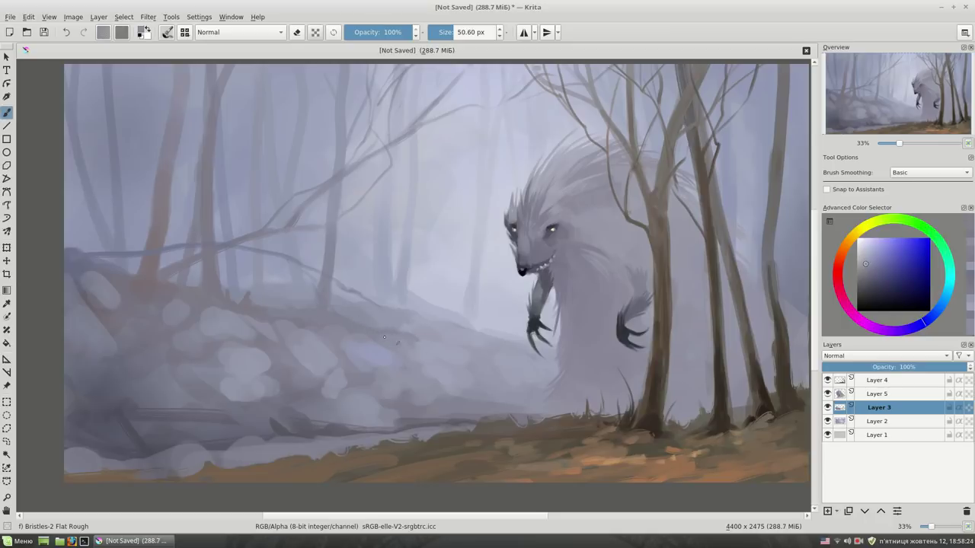
{"action": "left_click_drag", "start_coordinate": [417, 344], "coordinate": [430, 347]}
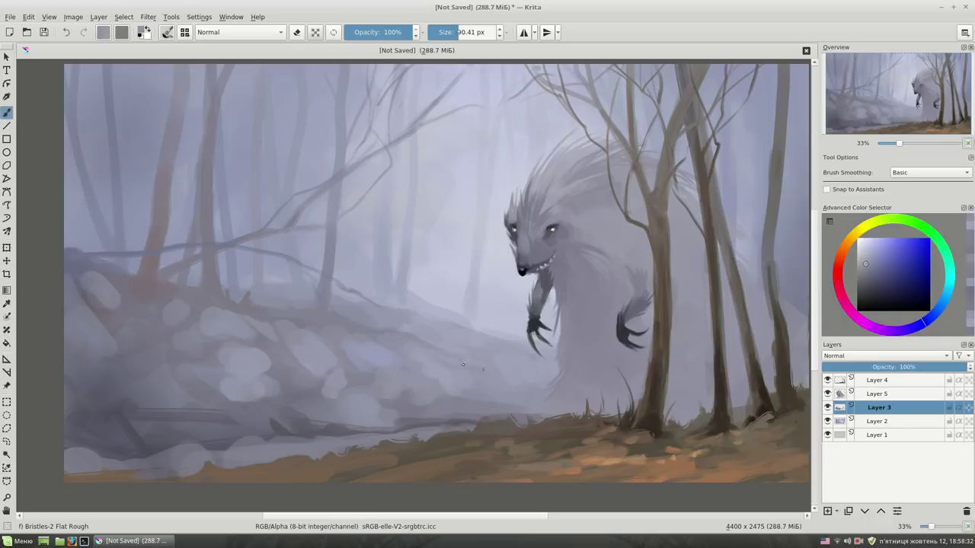
{"action": "left_click", "coordinate": [352, 387], "text": "ctrl"}
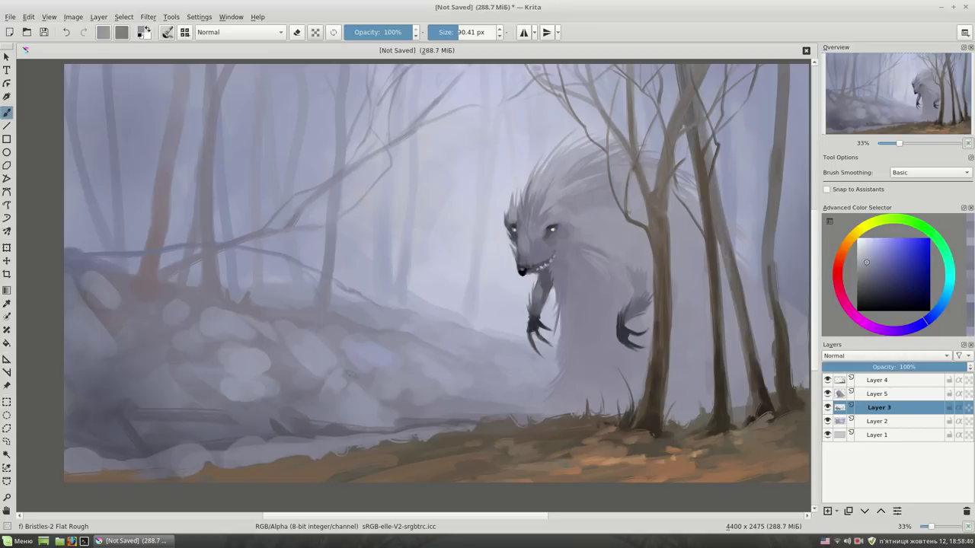
{"action": "left_click_drag", "start_coordinate": [319, 425], "coordinate": [305, 425]}
Darken the bottom-left ground and lay a pale blue stroke along its edge
{"action": "left_click", "coordinate": [305, 426], "text": "ctrl"}
{"action": "left_click_drag", "start_coordinate": [152, 446], "coordinate": [228, 457]}
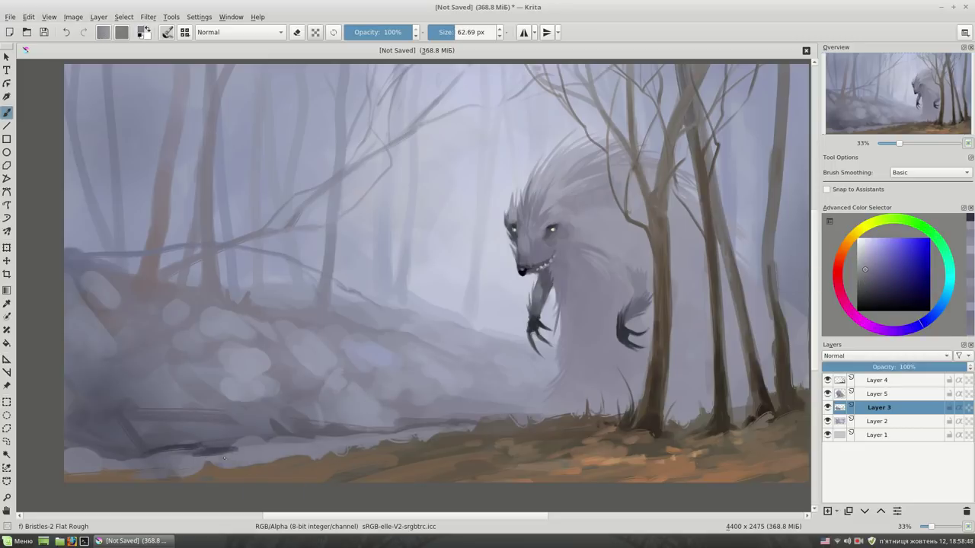
{"action": "left_click", "coordinate": [472, 427], "text": "ctrl"}
{"action": "left_click_drag", "start_coordinate": [476, 428], "coordinate": [329, 448]}
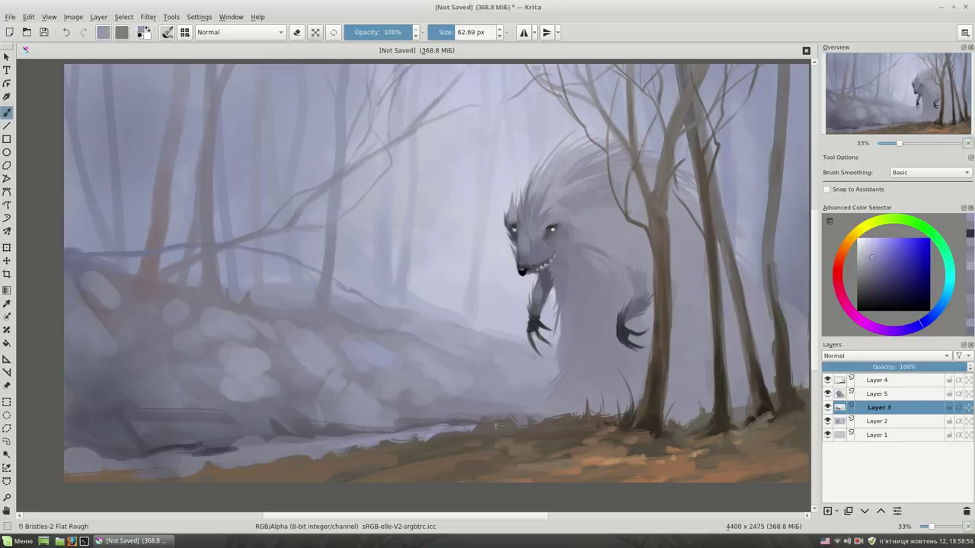
{"action": "left_click", "coordinate": [229, 446], "text": "ctrl"}
{"action": "left_click_drag", "start_coordinate": [236, 442], "coordinate": [275, 441]}
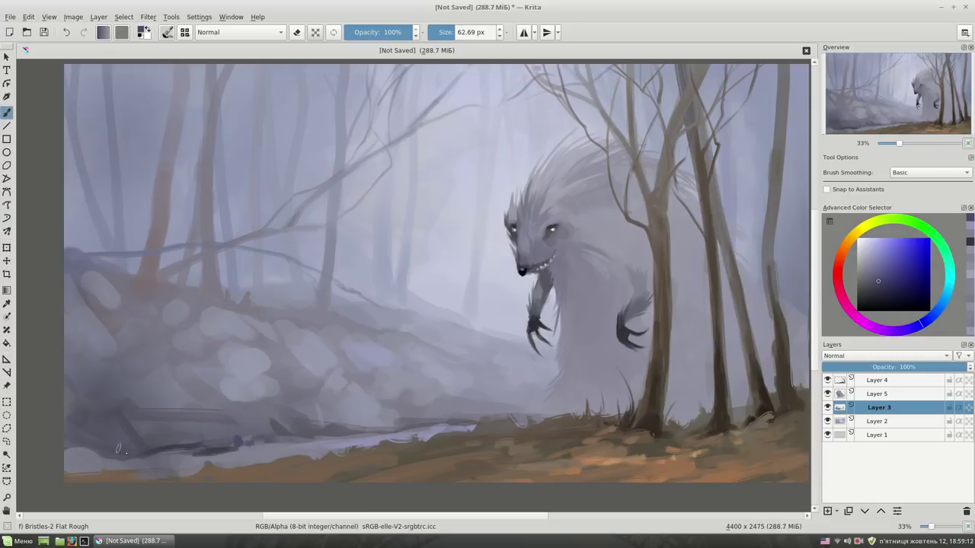
{"action": "left_click_drag", "start_coordinate": [118, 449], "coordinate": [65, 455]}
Dab lighter strokes on the bottom-left ground with a brush of about 91 px
{"action": "left_click", "coordinate": [67, 455], "text": "ctrl"}
{"action": "left_click", "coordinate": [167, 404], "text": "ctrl"}
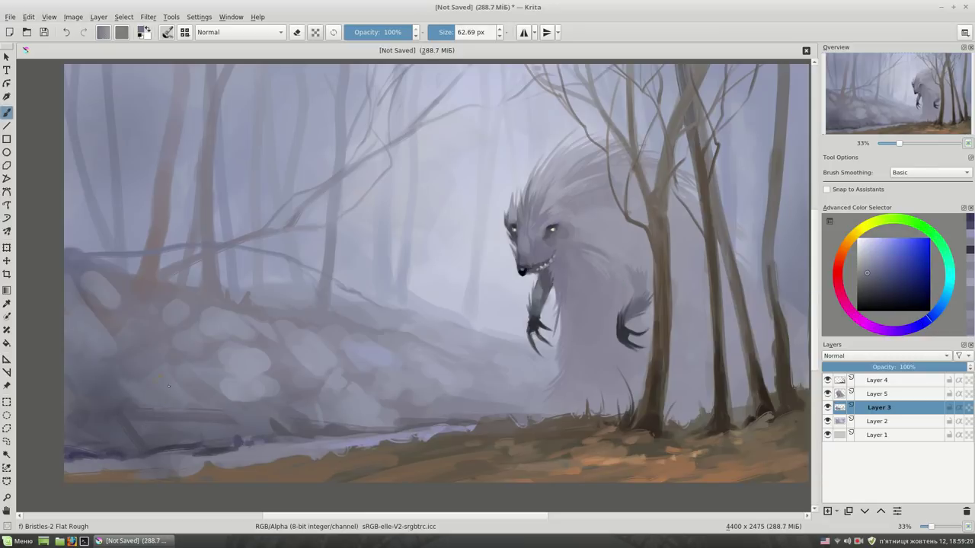
{"action": "left_click_drag", "start_coordinate": [223, 416], "coordinate": [248, 445]}
{"action": "left_click", "coordinate": [178, 431], "text": "ctrl"}
{"action": "left_click_drag", "start_coordinate": [177, 442], "coordinate": [146, 424]}
{"action": "left_click", "coordinate": [146, 424], "text": "ctrl"}
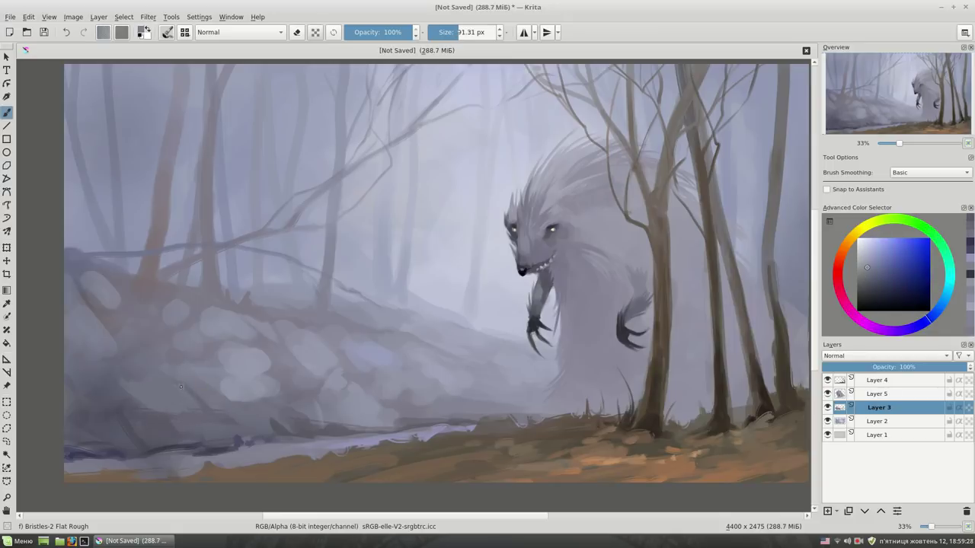
{"action": "mouse_move", "coordinate": [194, 385]}
{"action": "left_mouse_down"}
{"action": "mouse_move", "coordinate": [160, 417]}
{"action": "mouse_move", "coordinate": [126, 369]}
{"action": "left_mouse_up"}
{"action": "mouse_move", "coordinate": [194, 425]}
{"action": "left_mouse_down"}
{"action": "mouse_move", "coordinate": [228, 440]}
{"action": "mouse_move", "coordinate": [219, 431]}
{"action": "left_mouse_up"}
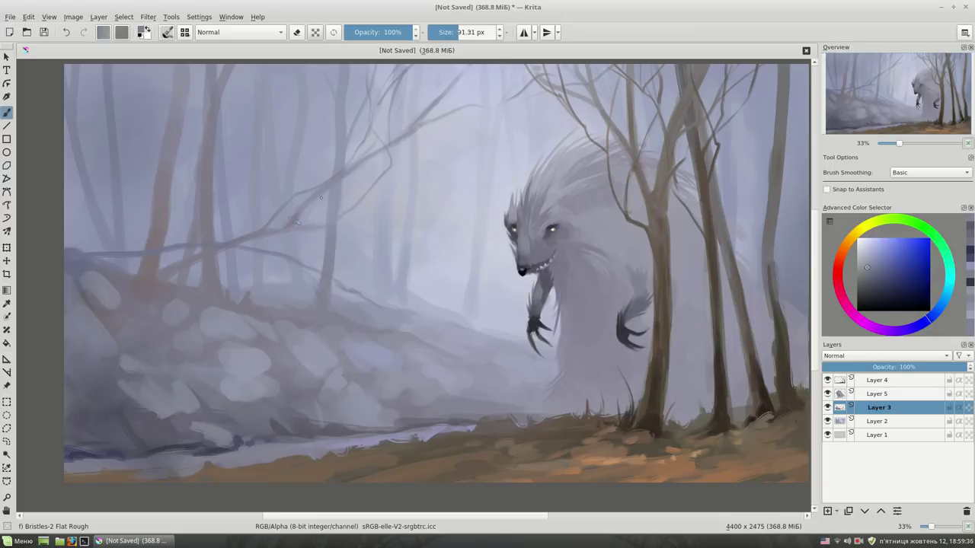
At about 78 px, add light strokes near the stream and dark marks at the bottom-left edge
{"action": "key", "text": "bracketleft"}
{"action": "left_click", "coordinate": [108, 270], "text": "ctrl"}
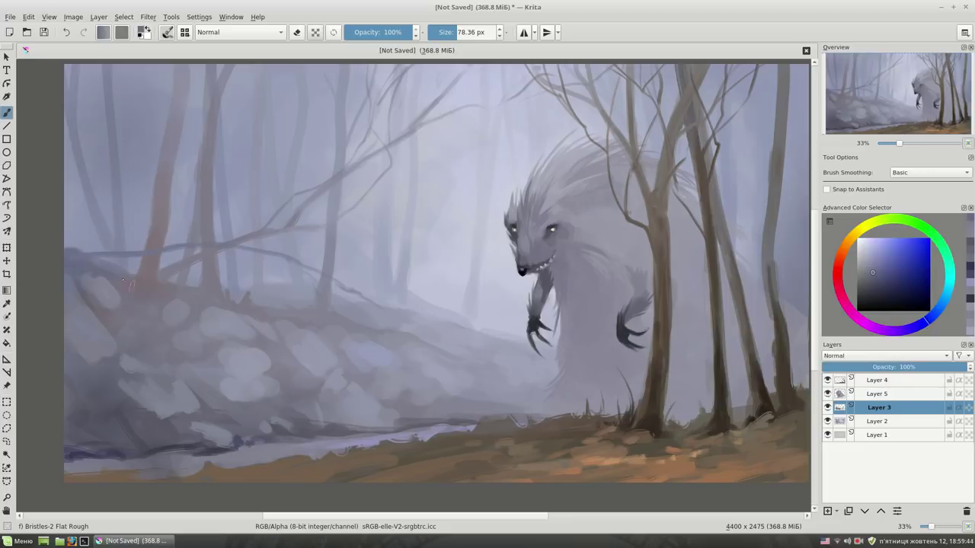
{"action": "left_click", "coordinate": [96, 271], "text": "ctrl"}
{"action": "left_click", "coordinate": [171, 471], "text": "ctrl"}
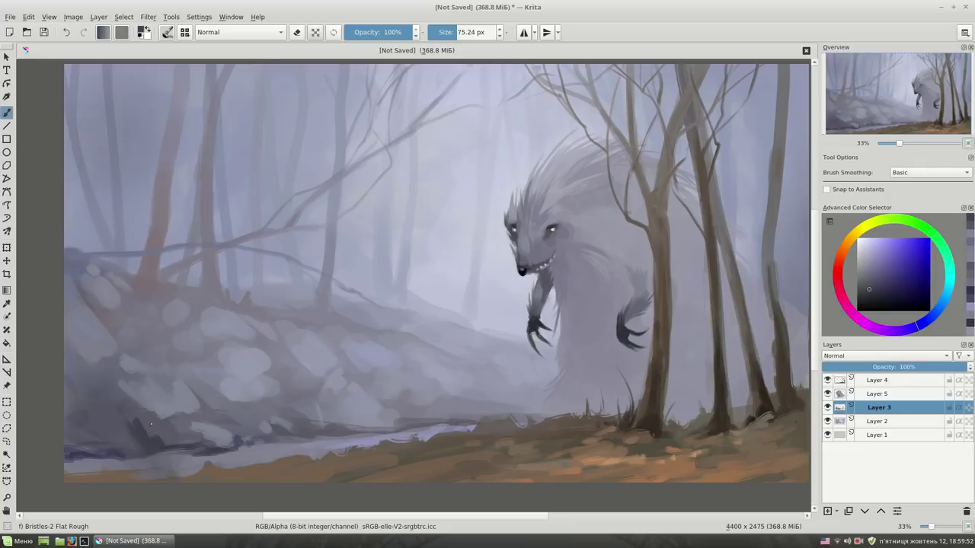
{"action": "left_click", "coordinate": [67, 441], "text": "ctrl"}
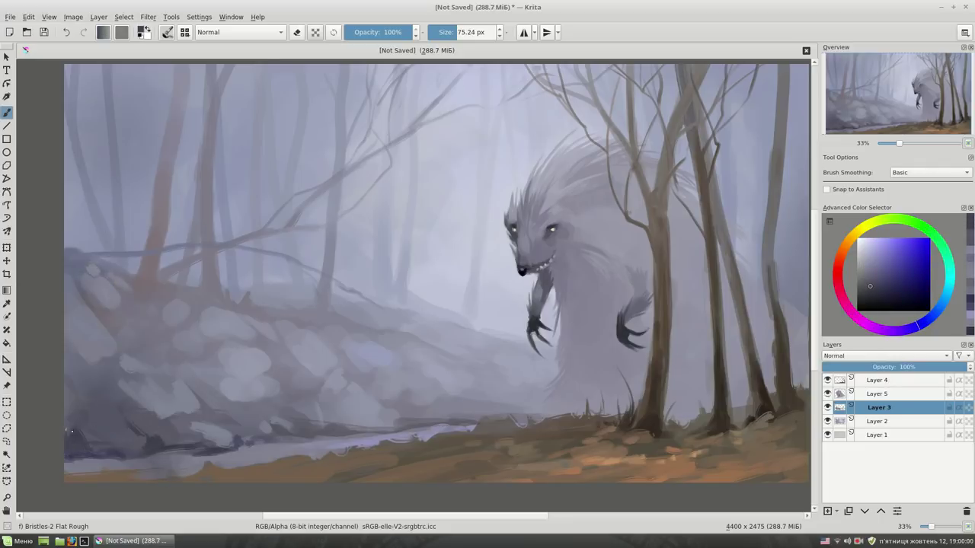
{"action": "left_click_drag", "start_coordinate": [90, 438], "coordinate": [76, 406]}
{"action": "left_click_drag", "start_coordinate": [103, 374], "coordinate": [96, 369]}
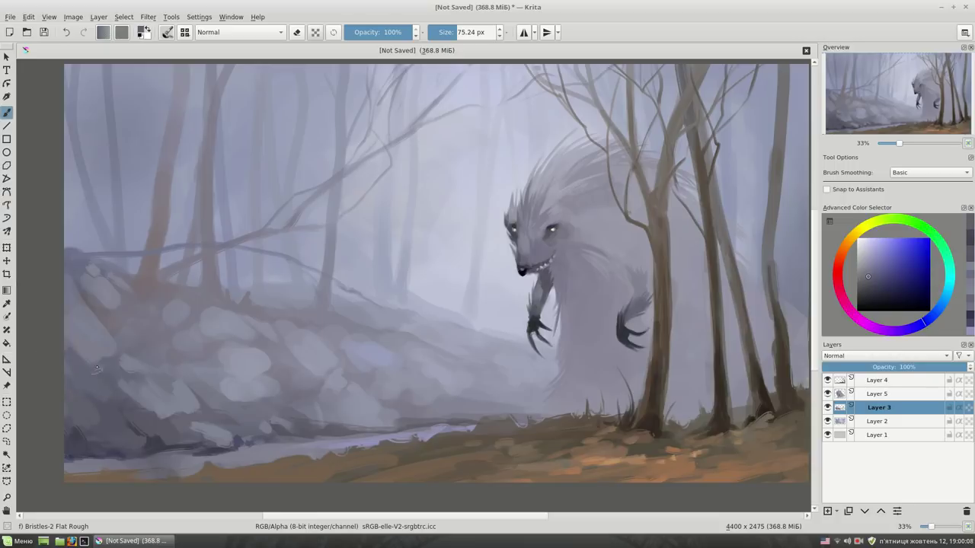
{"action": "key", "text": "ctrl+z"}
Paint a thin dark curved branch on the rocky mound
{"action": "mouse_move", "coordinate": [127, 412]}
{"action": "left_mouse_down"}
{"action": "mouse_move", "coordinate": [112, 363]}
{"action": "mouse_move", "coordinate": [88, 388]}
{"action": "left_mouse_up"}
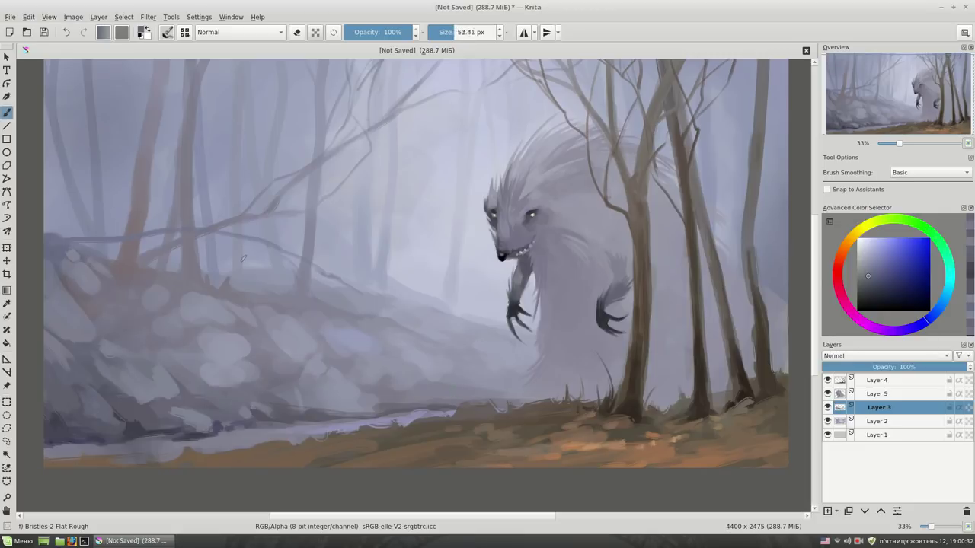
{"action": "mouse_move", "coordinate": [243, 258]}
{"action": "left_mouse_down"}
{"action": "mouse_move", "coordinate": [221, 259]}
{"action": "mouse_move", "coordinate": [230, 275]}
{"action": "left_mouse_up"}
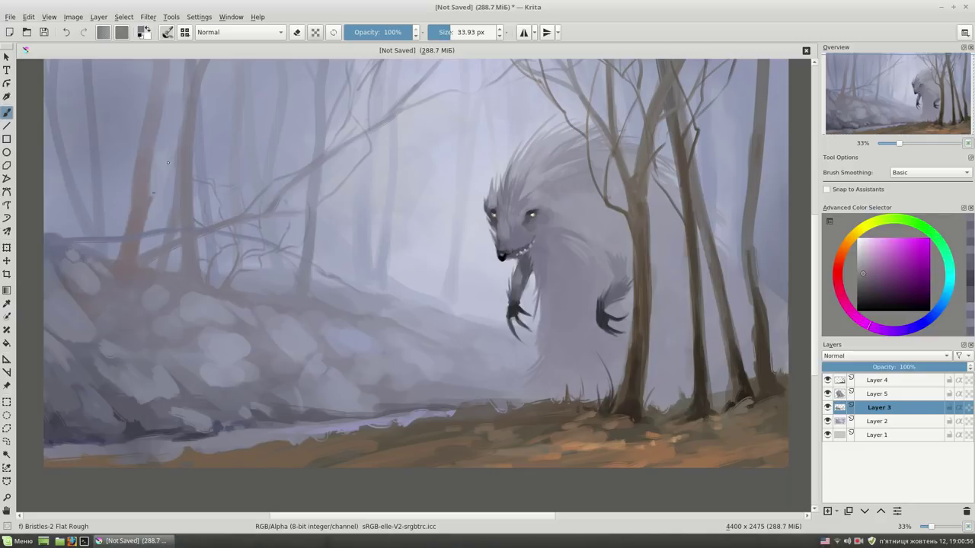
{"action": "left_click_drag", "start_coordinate": [255, 94], "coordinate": [261, 130]}
{"action": "left_click", "coordinate": [168, 119], "text": "ctrl"}
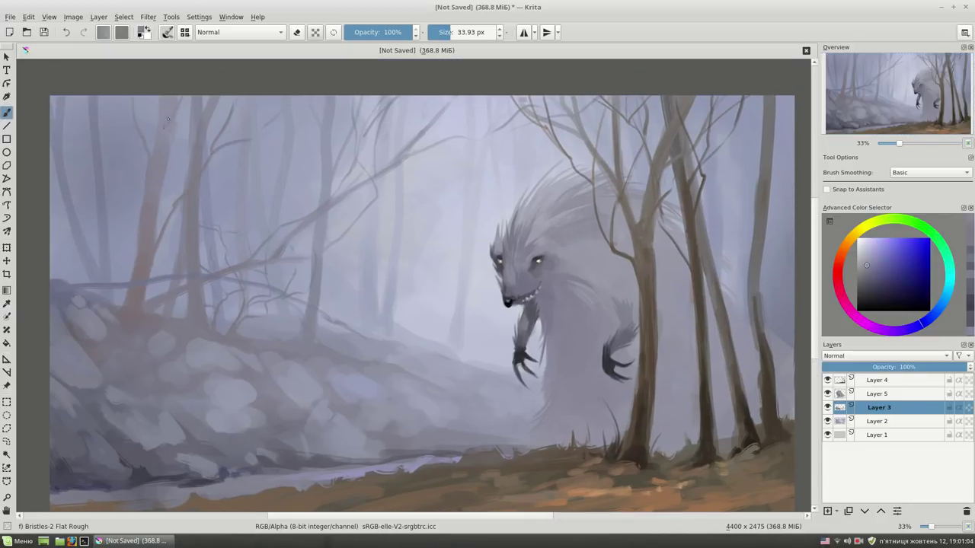
{"action": "left_click_drag", "start_coordinate": [574, 278], "coordinate": [561, 242]}
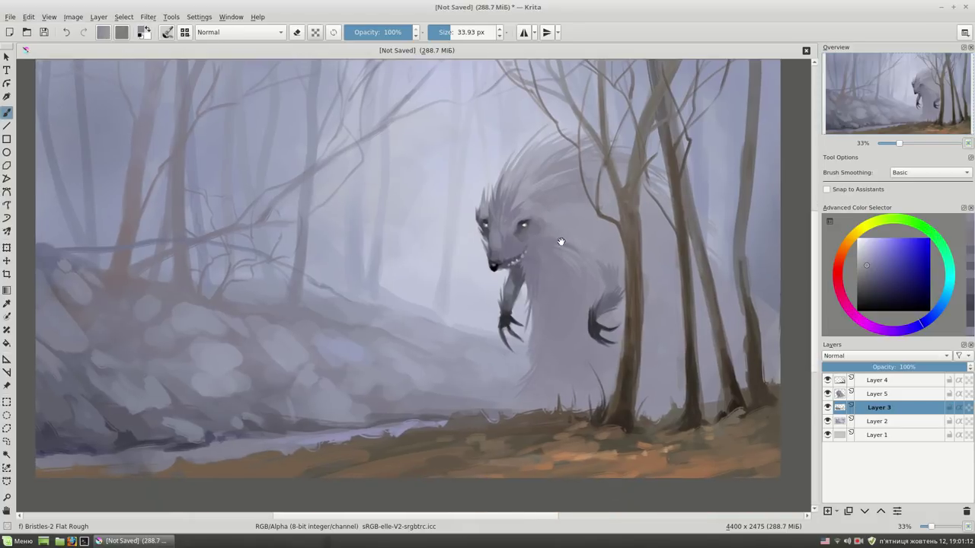
{"action": "left_click", "coordinate": [906, 380]}
{"action": "key", "text": "bracketright"}
{"action": "key", "text": "bracketright"}
Paint thin branches on the right trees and erase to lighten the right tree trunk
{"action": "left_click", "coordinate": [741, 259], "text": "ctrl"}
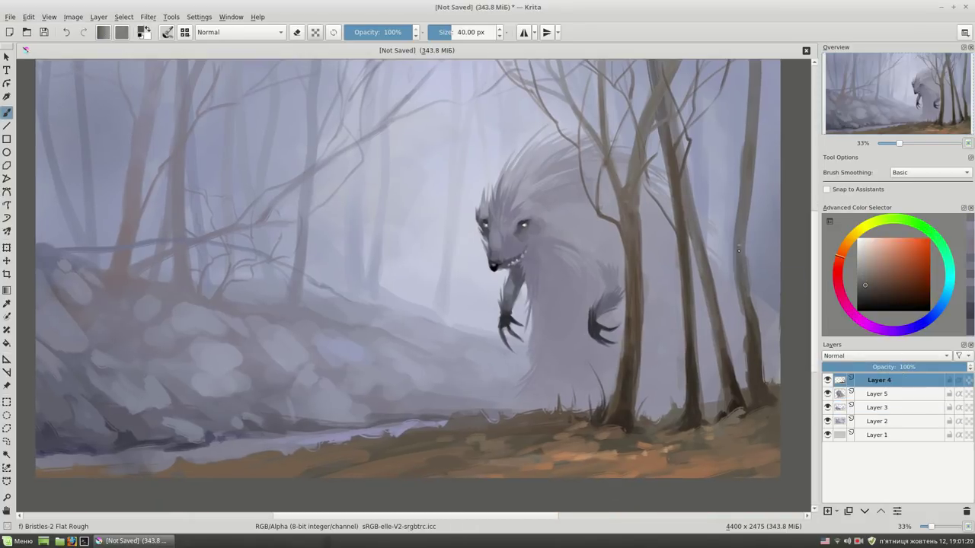
{"action": "mouse_move", "coordinate": [737, 278]}
{"action": "left_mouse_down"}
{"action": "mouse_move", "coordinate": [710, 76]}
{"action": "mouse_move", "coordinate": [746, 268]}
{"action": "left_mouse_up"}
{"action": "left_click", "coordinate": [742, 184], "text": "ctrl"}
{"action": "key", "text": "e"}
{"action": "left_click", "coordinate": [750, 301], "text": "ctrl"}
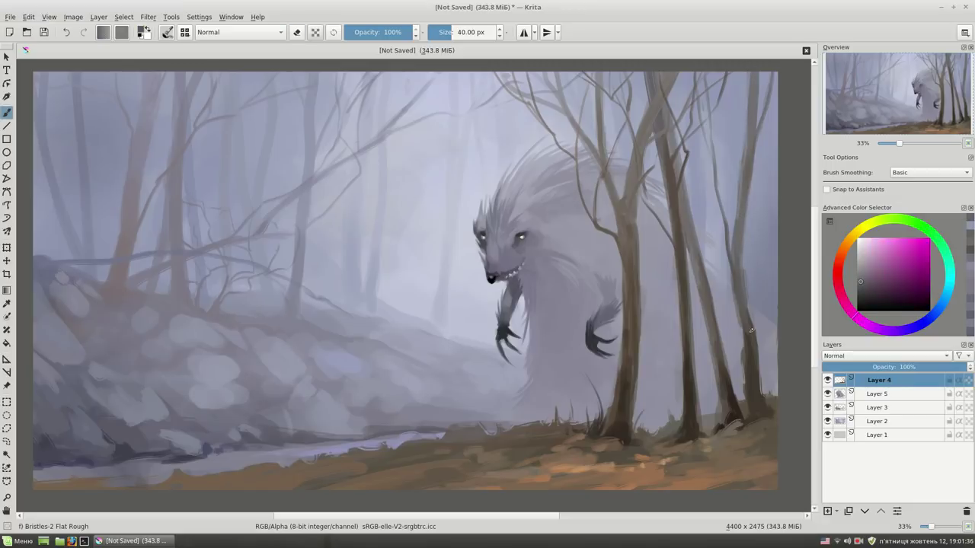
{"action": "key", "text": "bracketright"}
{"action": "key", "text": "bracketright"}
{"action": "key", "text": "bracketright"}
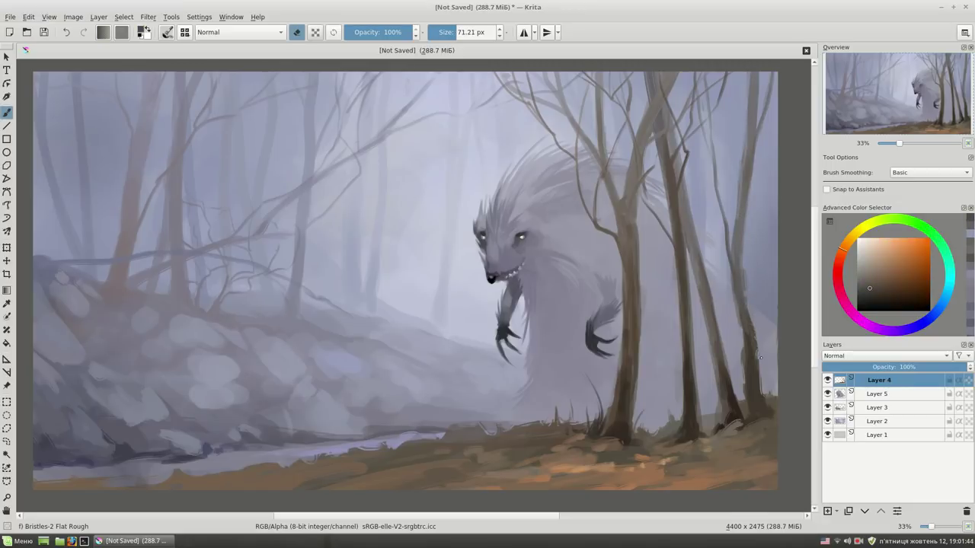
{"action": "left_click_drag", "start_coordinate": [740, 314], "coordinate": [743, 353]}
{"action": "key", "text": "bracketright"}
{"action": "key", "text": "bracketright"}
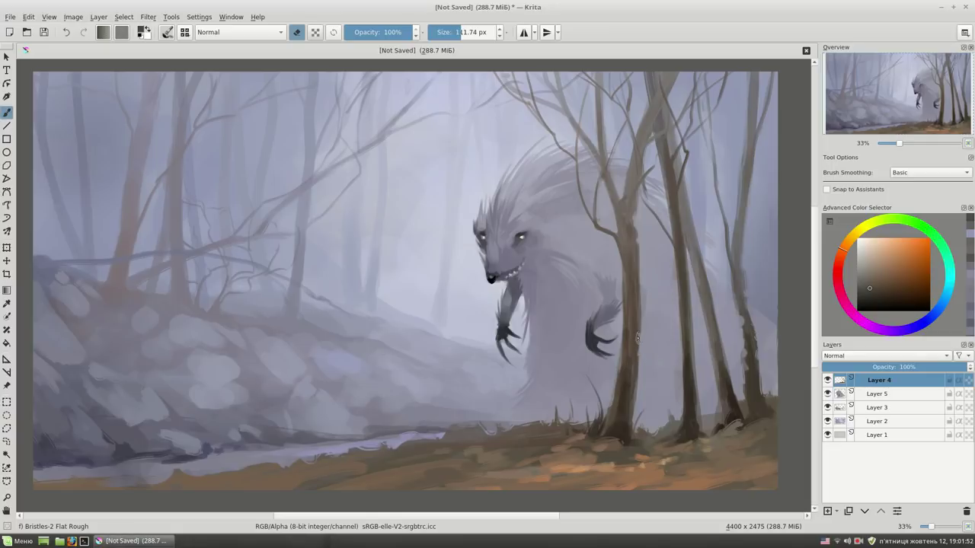
{"action": "left_click_drag", "start_coordinate": [683, 384], "coordinate": [678, 336]}
Paint dark grass blades at the bottom left with a brush of about 31 px
{"action": "key", "text": "bracketleft"}
{"action": "key", "text": "bracketleft"}
{"action": "key", "text": "bracketleft"}
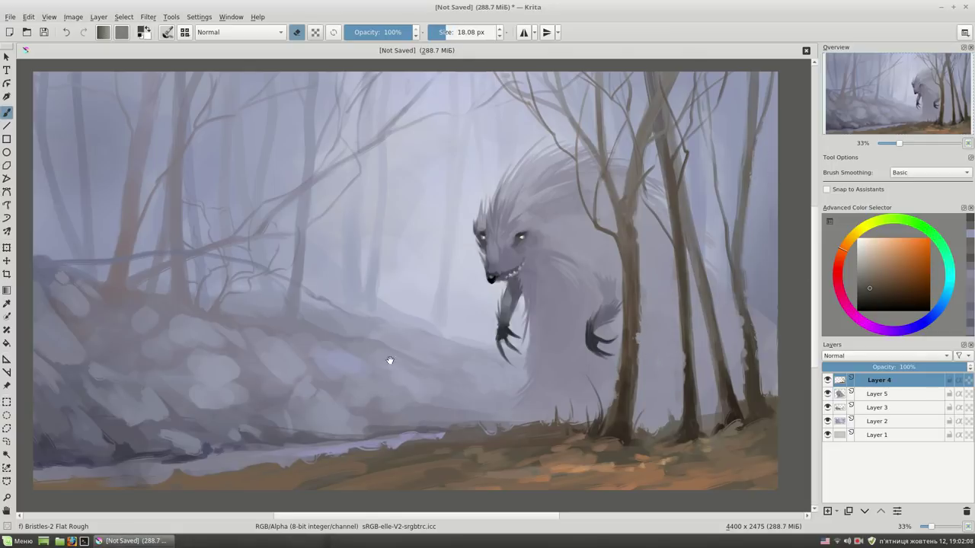
{"action": "left_click_drag", "start_coordinate": [389, 360], "coordinate": [440, 347]}
{"action": "key", "text": "e"}
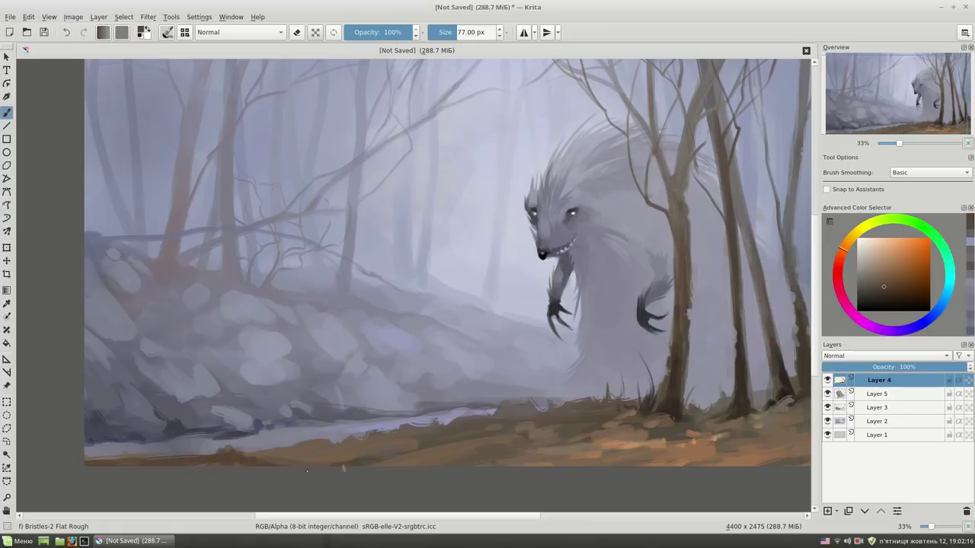
{"action": "key", "text": "bracketleft"}
{"action": "key", "text": "bracketleft"}
{"action": "key", "text": "bracketleft"}
{"action": "key", "text": "bracketright"}
{"action": "mouse_move", "coordinate": [183, 455]}
{"action": "left_mouse_down"}
{"action": "mouse_move", "coordinate": [210, 435]}
{"action": "mouse_move", "coordinate": [279, 444]}
{"action": "left_mouse_up"}
{"action": "left_click", "coordinate": [220, 449], "text": "ctrl"}
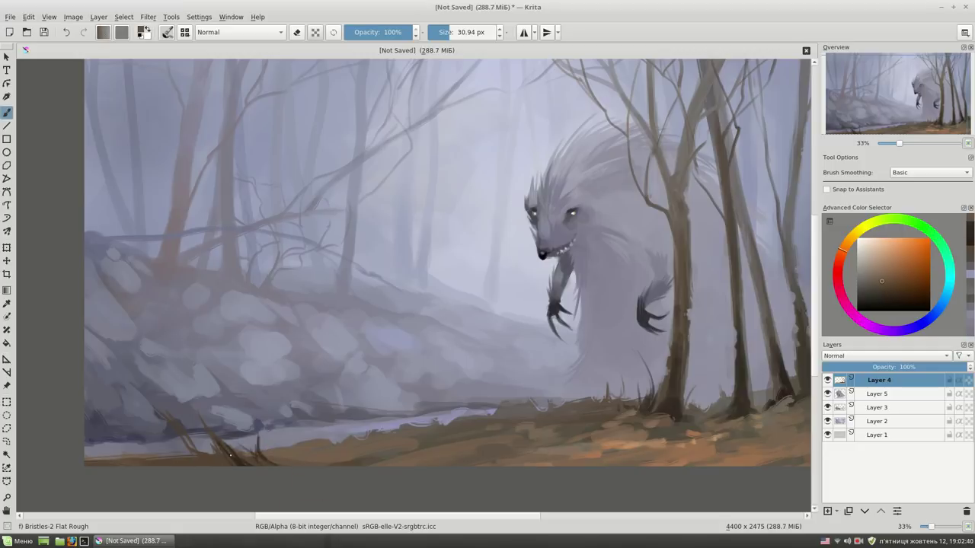
{"action": "left_click", "coordinate": [135, 450], "text": "ctrl"}
Sample a brown from the ground and paint a brown branch on the lower-left ground
{"action": "left_click_drag", "start_coordinate": [531, 347], "coordinate": [489, 375]}
{"action": "key", "text": "bracketright"}
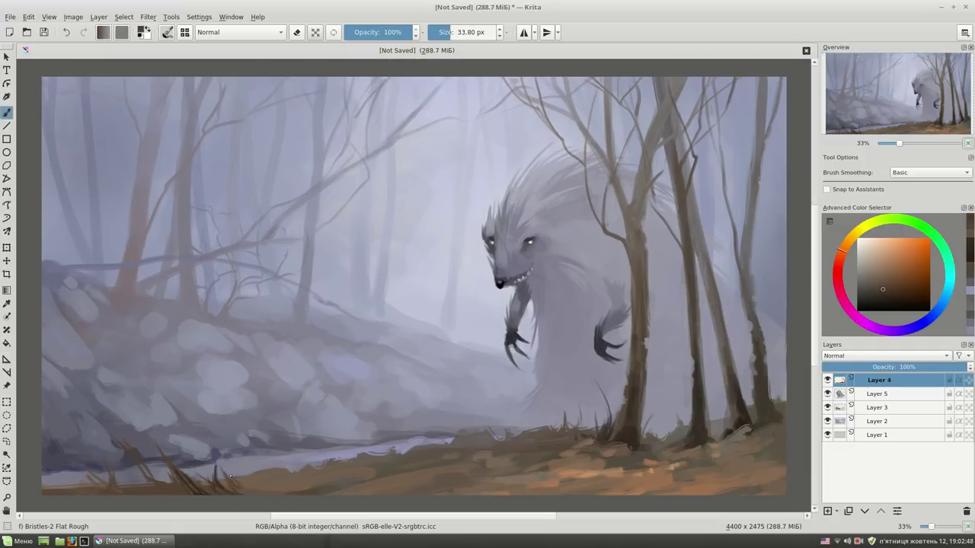
{"action": "key", "text": "bracketright"}
{"action": "key", "text": "bracketright"}
{"action": "key", "text": "bracketright"}
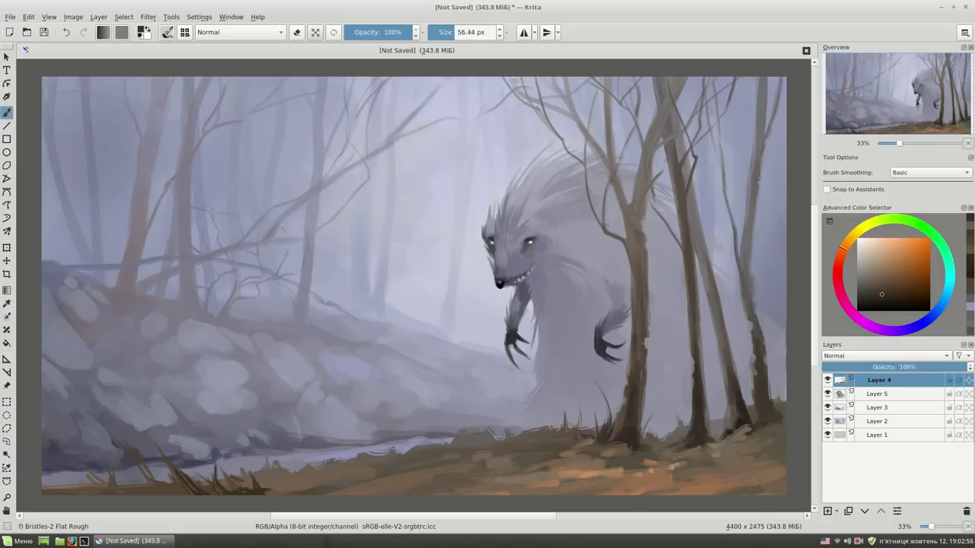
{"action": "key", "text": "bracketright"}
{"action": "key", "text": "bracketright"}
{"action": "key", "text": "bracketright"}
{"action": "mouse_move", "coordinate": [95, 300]}
{"action": "left_mouse_down"}
{"action": "mouse_move", "coordinate": [784, 301]}
{"action": "mouse_move", "coordinate": [113, 284]}
{"action": "left_mouse_up"}
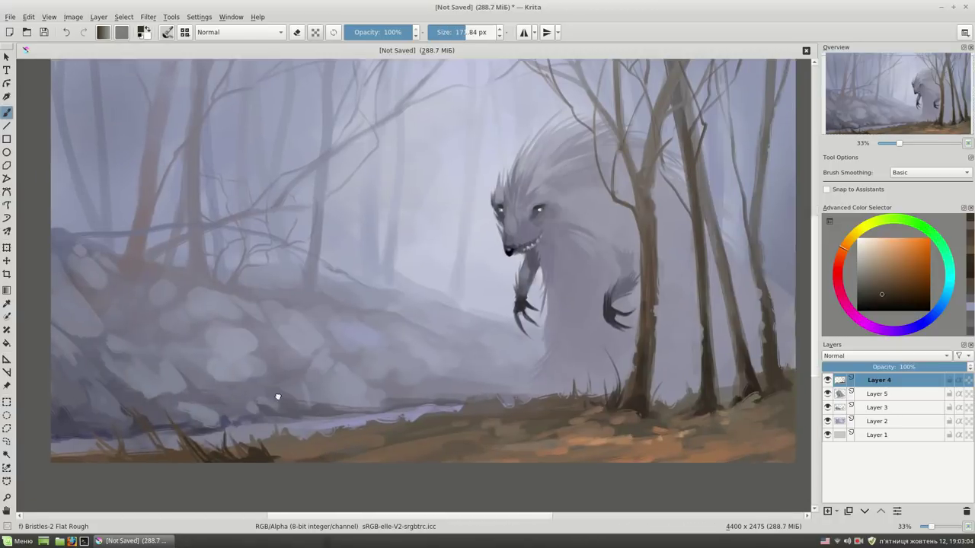
{"action": "mouse_move", "coordinate": [115, 442]}
{"action": "left_mouse_down"}
{"action": "mouse_move", "coordinate": [86, 480]}
{"action": "mouse_move", "coordinate": [100, 466]}
{"action": "left_mouse_up"}
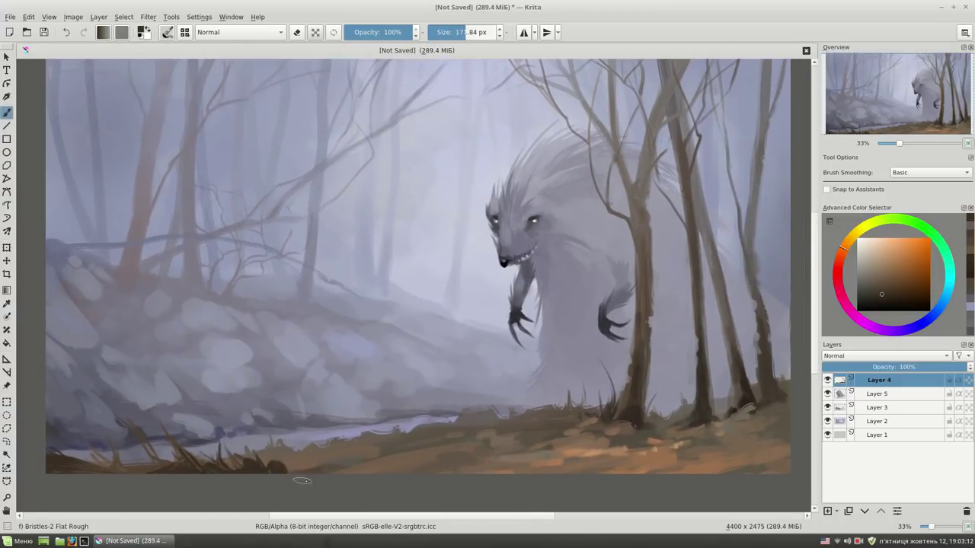
{"action": "key", "text": "bracketleft"}
{"action": "key", "text": "bracketleft"}
{"action": "key", "text": "bracketleft"}
{"action": "left_click", "coordinate": [784, 251], "text": "ctrl"}
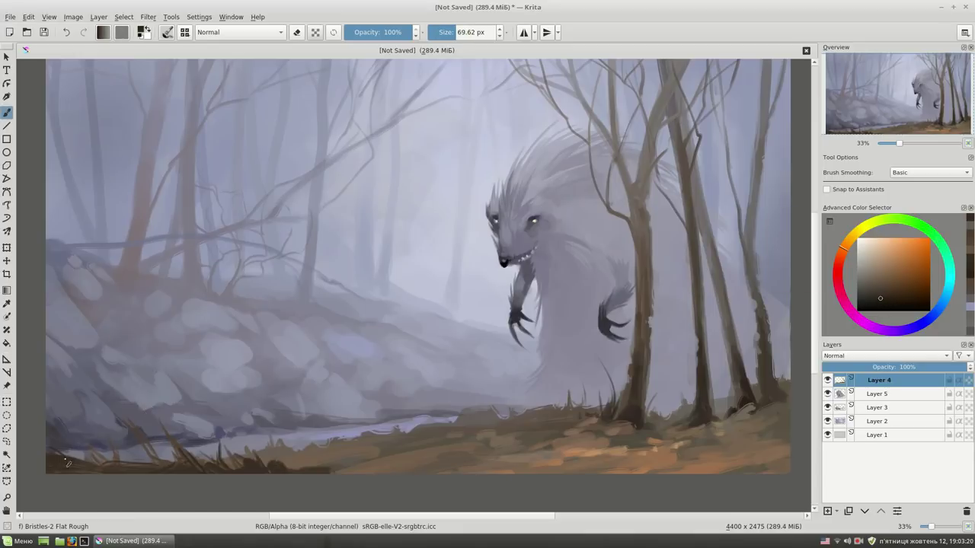
{"action": "key", "text": "bracketleft"}
{"action": "key", "text": "bracketleft"}
{"action": "key", "text": "bracketleft"}
{"action": "key", "text": "bracketleft"}
{"action": "key", "text": "bracketleft"}
{"action": "key", "text": "bracketleft"}
{"action": "left_click", "coordinate": [384, 444], "text": "ctrl"}
{"action": "mouse_move", "coordinate": [355, 437]}
{"action": "left_mouse_down"}
{"action": "mouse_move", "coordinate": [335, 392]}
{"action": "mouse_move", "coordinate": [323, 411]}
{"action": "mouse_move", "coordinate": [343, 390]}
{"action": "left_mouse_up"}
Erase part of the brown branch and paint dark grass blades on the lower-left ground
{"action": "key", "text": "e"}
{"action": "key", "text": "e"}
{"action": "left_click", "coordinate": [403, 441], "text": "ctrl"}
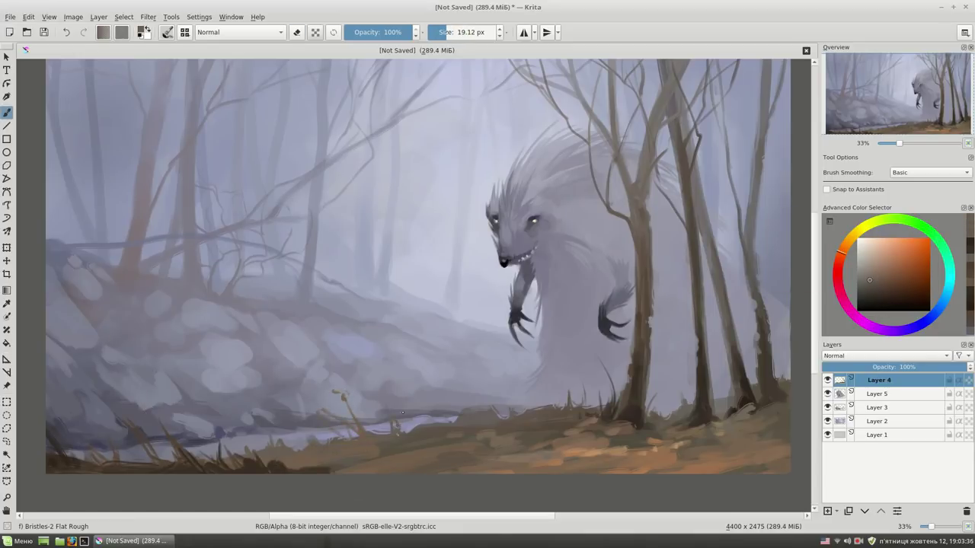
{"action": "mouse_move", "coordinate": [400, 428]}
{"action": "left_mouse_down"}
{"action": "mouse_move", "coordinate": [402, 380]}
{"action": "mouse_move", "coordinate": [421, 402]}
{"action": "left_mouse_up"}
{"action": "left_click", "coordinate": [426, 438], "text": "ctrl"}
{"action": "key", "text": "e"}
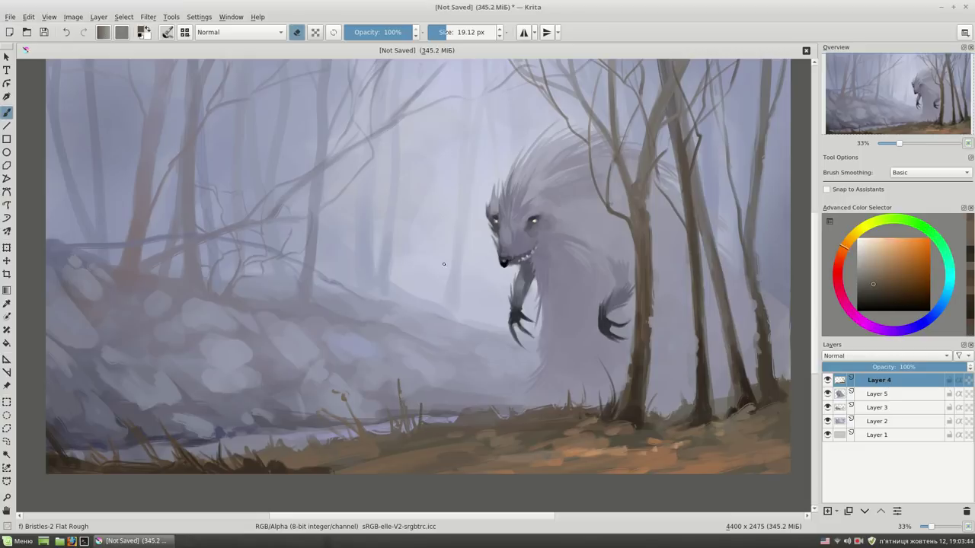
{"action": "key", "text": "e"}
{"action": "left_click", "coordinate": [411, 426], "text": "ctrl"}
{"action": "key", "text": "bracketright"}
{"action": "key", "text": "bracketright"}
{"action": "left_click", "coordinate": [305, 457], "text": "ctrl"}
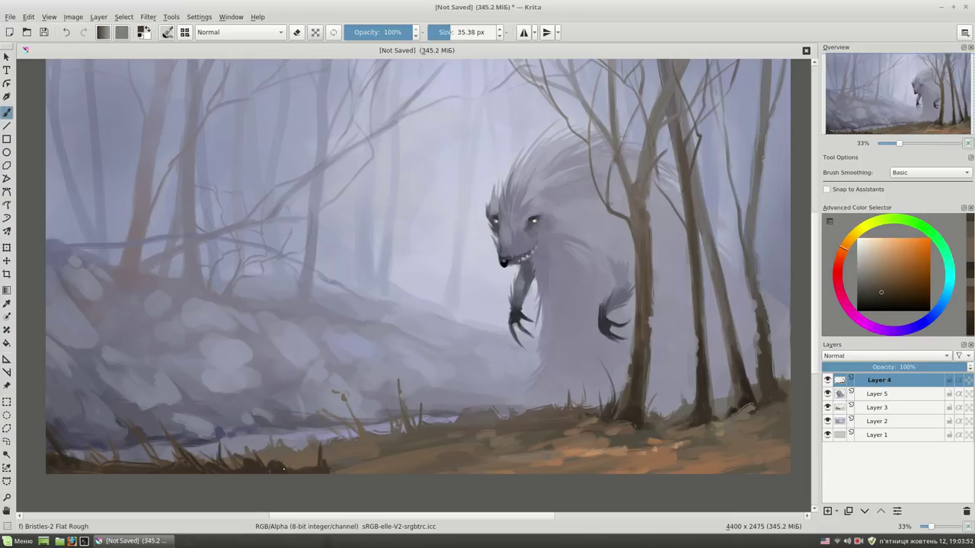
{"action": "left_click_drag", "start_coordinate": [271, 466], "coordinate": [260, 429]}
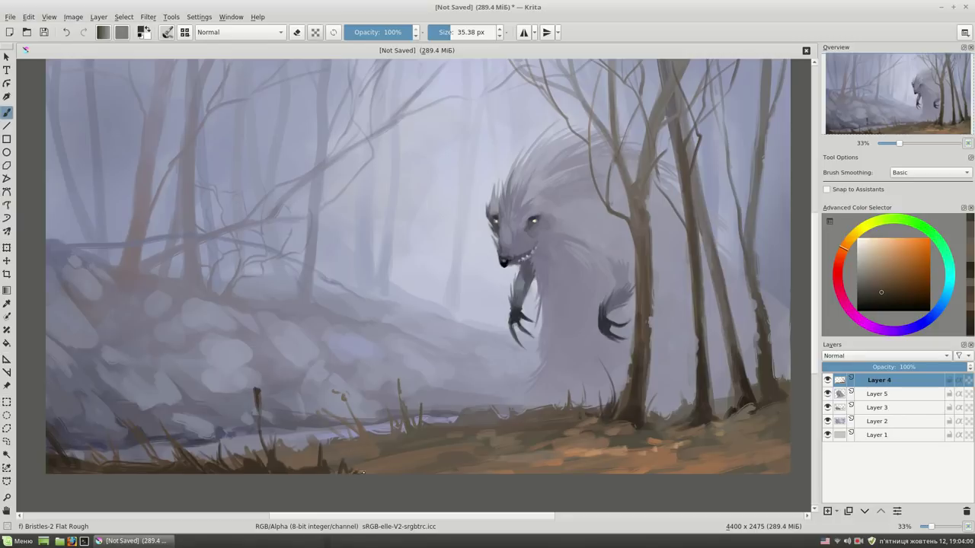
Paint dark grass blades, twigs, and thin branches across the lower-right ground
{"action": "left_click_drag", "start_coordinate": [684, 278], "coordinate": [667, 276]}
{"action": "left_click", "coordinate": [761, 452], "text": "ctrl"}
{"action": "key", "text": "bracketleft"}
{"action": "key", "text": "bracketleft"}
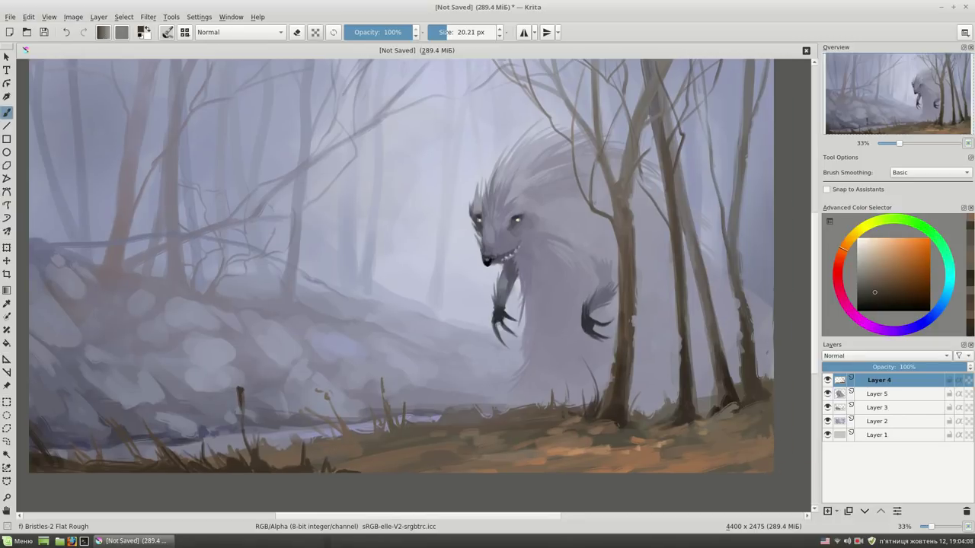
{"action": "mouse_move", "coordinate": [765, 390]}
{"action": "left_mouse_down"}
{"action": "mouse_move", "coordinate": [770, 324]}
{"action": "mouse_move", "coordinate": [772, 346]}
{"action": "mouse_move", "coordinate": [736, 388]}
{"action": "mouse_move", "coordinate": [635, 422]}
{"action": "left_mouse_up"}
{"action": "left_click", "coordinate": [735, 379], "text": "ctrl"}
{"action": "mouse_move", "coordinate": [692, 388]}
{"action": "left_mouse_down"}
{"action": "mouse_move", "coordinate": [774, 357]}
{"action": "mouse_move", "coordinate": [769, 294]}
{"action": "left_mouse_up"}
{"action": "left_click", "coordinate": [748, 328], "text": "ctrl"}
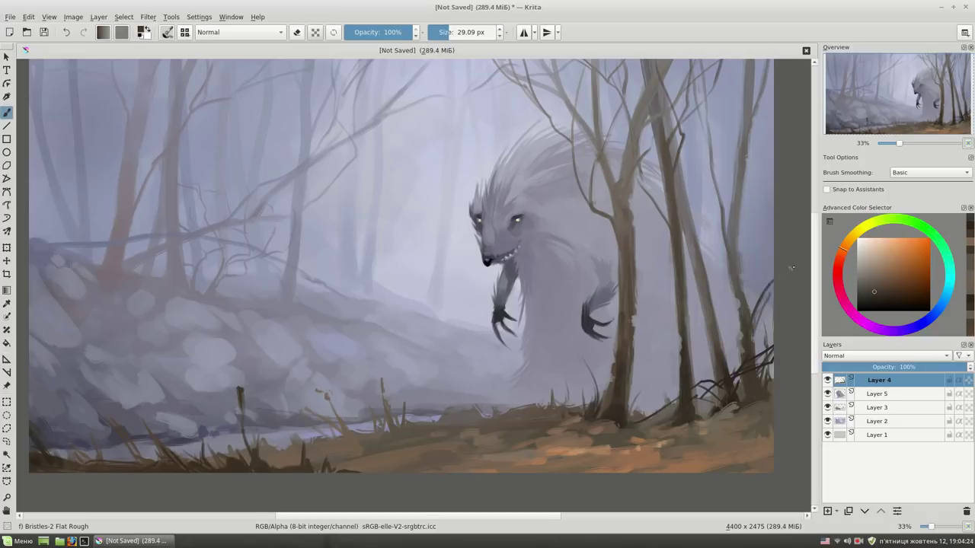
{"action": "left_click_drag", "start_coordinate": [750, 326], "coordinate": [772, 268]}
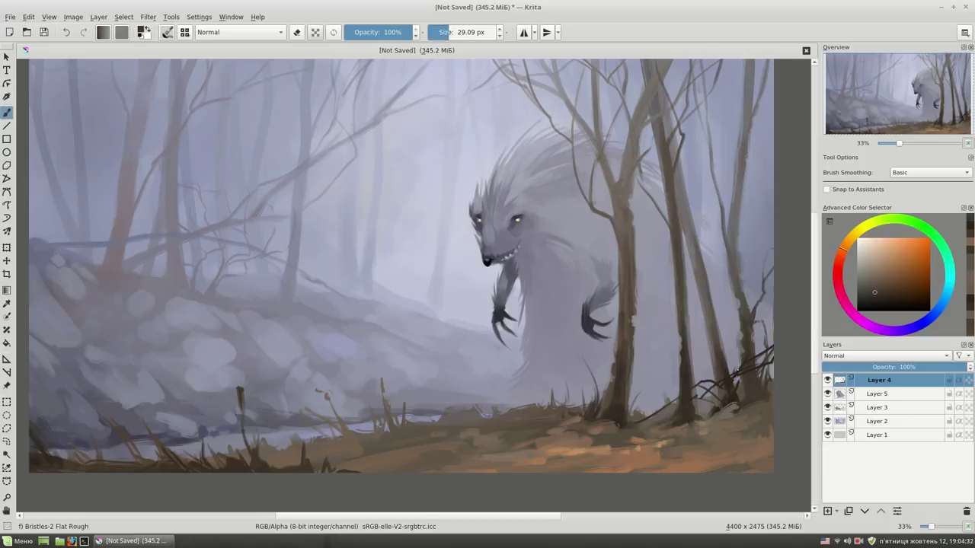
Add a light lilac-grey stroke near the tree bases
{"action": "left_click", "coordinate": [639, 388], "text": "ctrl"}
{"action": "key", "text": "bracketleft"}
{"action": "key", "text": "bracketleft"}
{"action": "mouse_move", "coordinate": [585, 420]}
{"action": "left_mouse_down"}
{"action": "mouse_move", "coordinate": [602, 417]}
{"action": "mouse_move", "coordinate": [526, 436]}
{"action": "left_mouse_up"}
Add short brighter orange-brown strokes to the middle ground
{"action": "left_click", "coordinate": [756, 401], "text": "ctrl"}
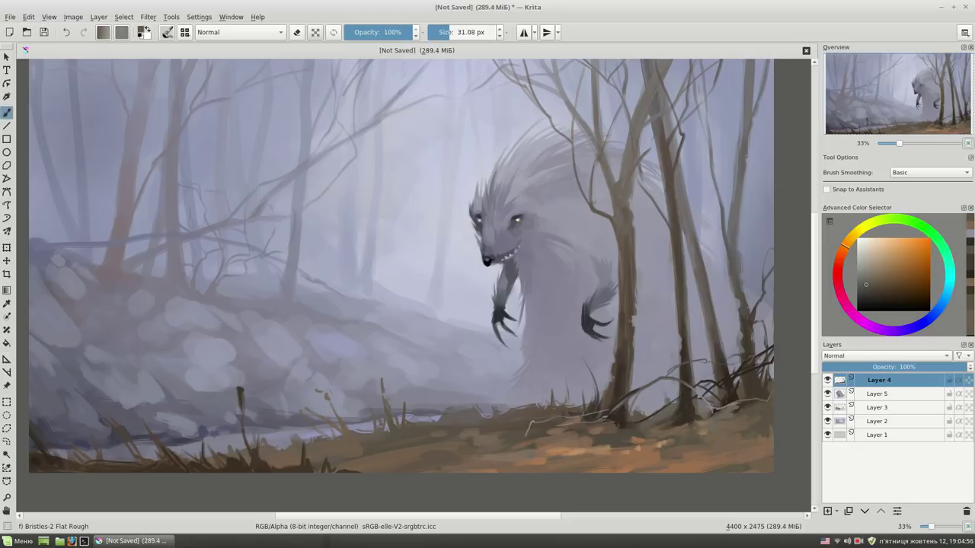
{"action": "left_click", "coordinate": [523, 399], "text": "ctrl"}
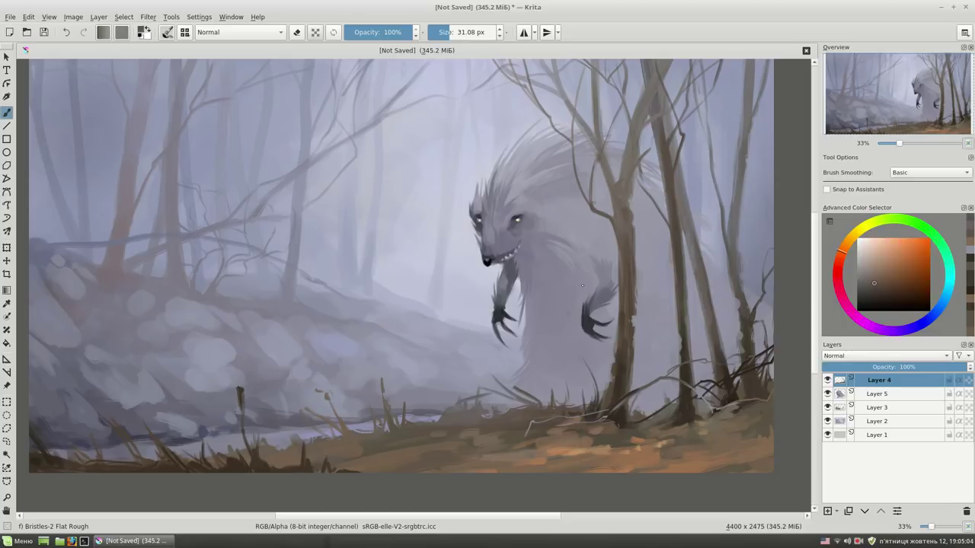
{"action": "key", "text": "e"}
{"action": "key", "text": "alt+shift"}
{"action": "key", "text": "e"}
{"action": "left_click", "coordinate": [556, 449], "text": "ctrl"}
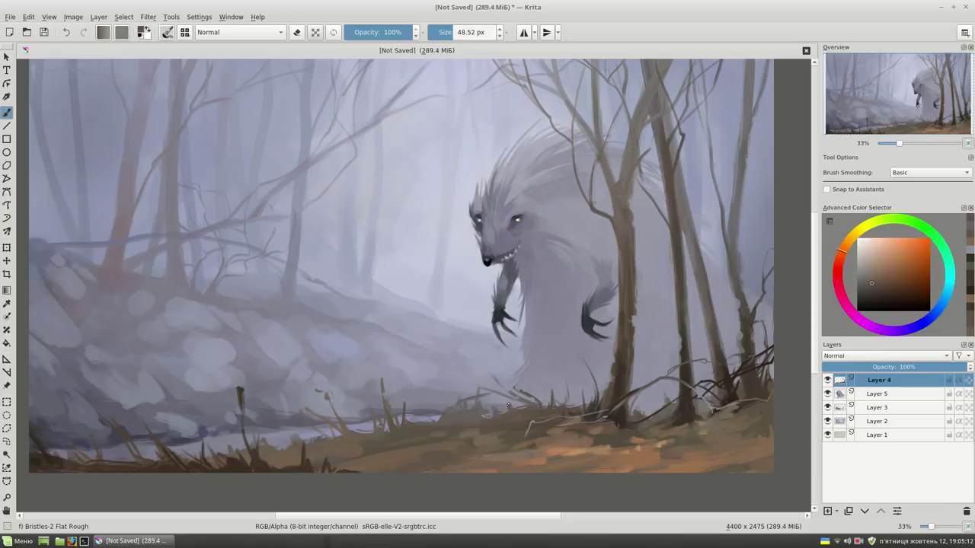
{"action": "key", "text": "bracketleft"}
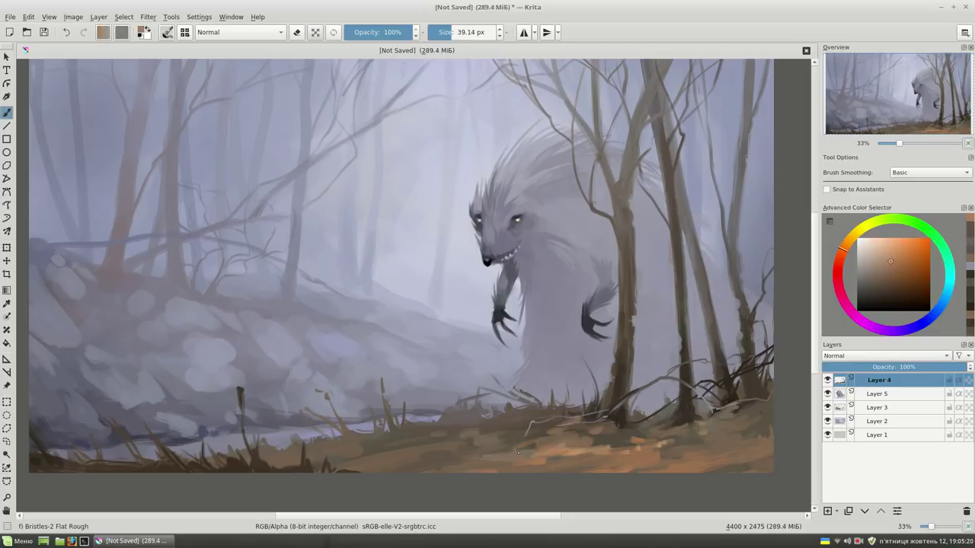
{"action": "left_click_drag", "start_coordinate": [522, 451], "coordinate": [480, 448]}
Sample a light tan from the ground and lay a tan highlight stroke across it
{"action": "left_click", "coordinate": [601, 455], "text": "ctrl"}
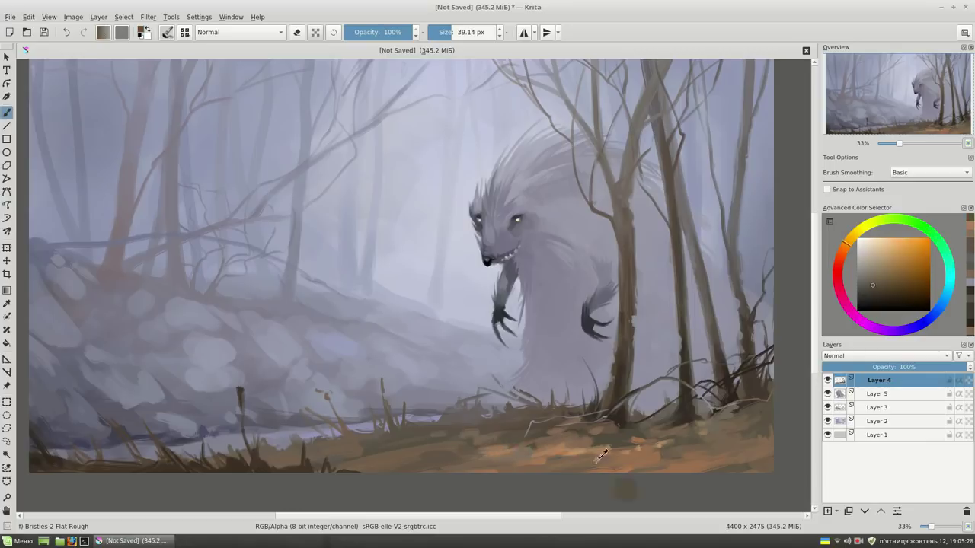
{"action": "left_click", "coordinate": [664, 437], "text": "ctrl"}
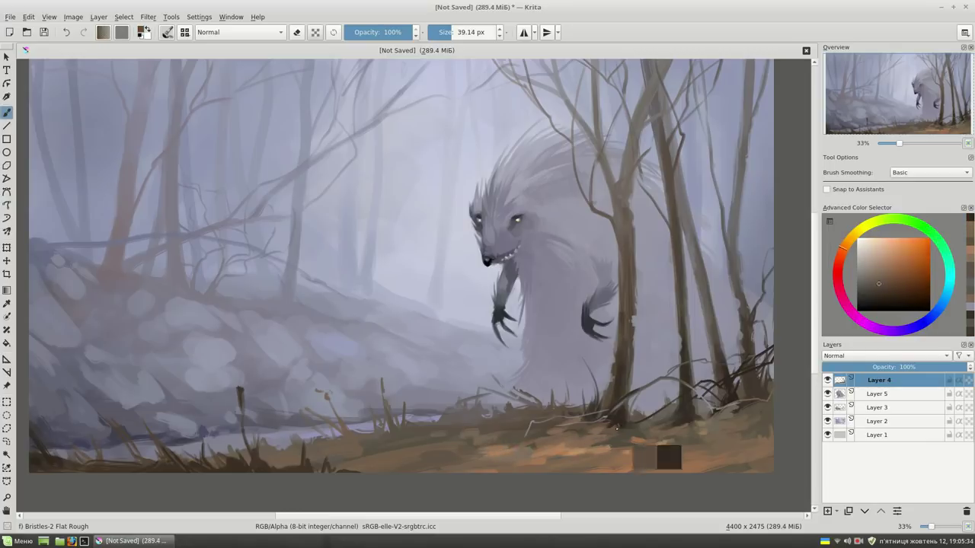
{"action": "left_click", "coordinate": [664, 437], "text": "ctrl"}
{"action": "key", "text": "bracketright"}
{"action": "key", "text": "bracketright"}
{"action": "left_click_drag", "start_coordinate": [351, 456], "coordinate": [469, 455]}
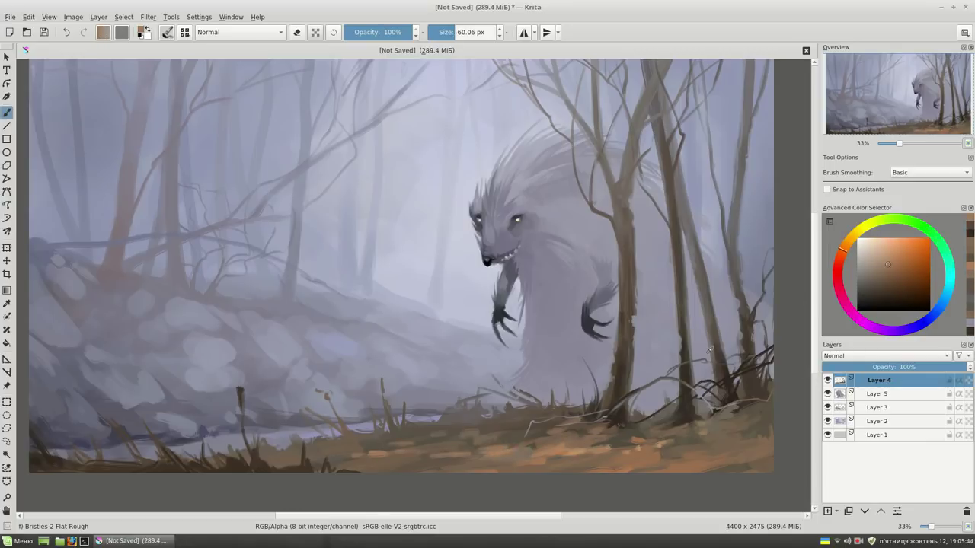
Paint dark brown strokes and faint marks across the lower-right ground
{"action": "key", "text": "e"}
{"action": "key", "text": "bracketleft"}
{"action": "key", "text": "e"}
{"action": "left_click", "coordinate": [761, 449], "text": "ctrl"}
{"action": "mouse_move", "coordinate": [769, 456]}
{"action": "left_mouse_down"}
{"action": "mouse_move", "coordinate": [724, 466]}
{"action": "mouse_move", "coordinate": [723, 434]}
{"action": "mouse_move", "coordinate": [602, 472]}
{"action": "left_mouse_up"}
{"action": "key", "text": "bracketleft"}
{"action": "key", "text": "bracketleft"}
{"action": "left_click_drag", "start_coordinate": [715, 454], "coordinate": [776, 429]}
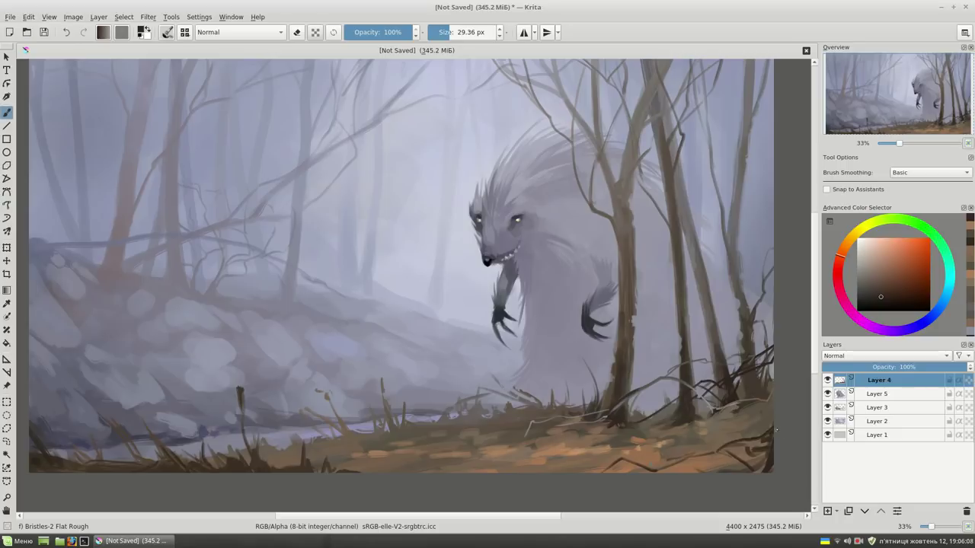
{"action": "key", "text": "l"}
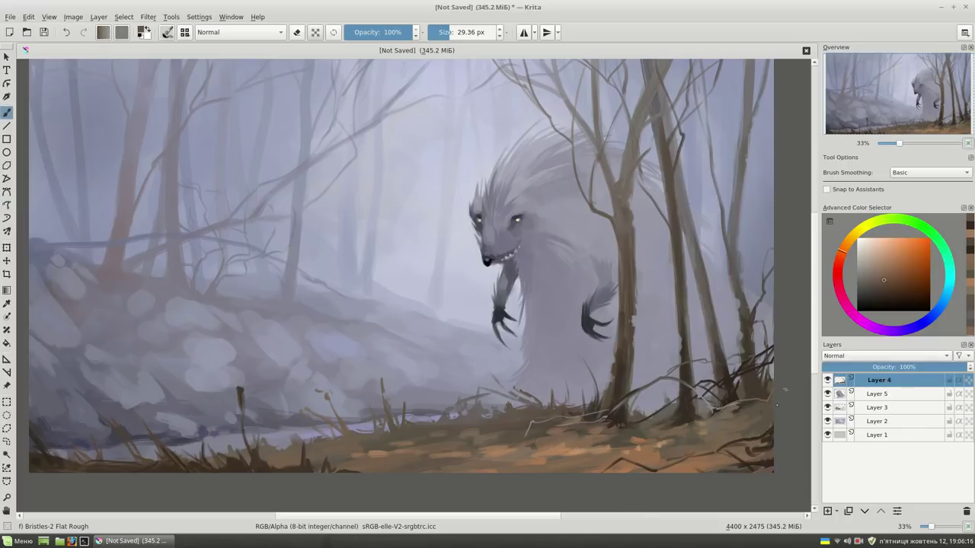
{"action": "key", "text": "k"}
{"action": "left_click_drag", "start_coordinate": [567, 441], "coordinate": [630, 431]}
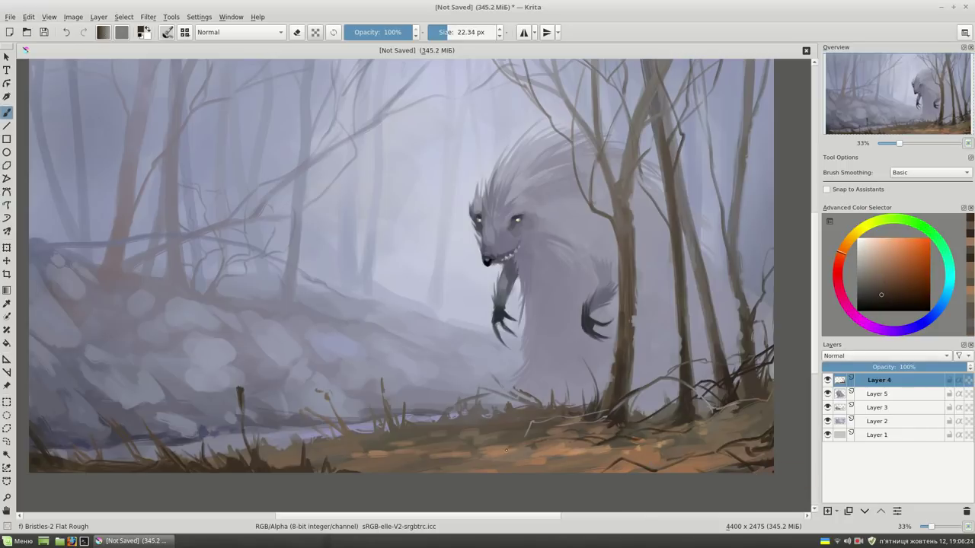
{"action": "left_click", "coordinate": [880, 409]}
Sample blue-greys from the misty scene and rocky mound, settling on a light grey-blue
{"action": "left_click", "coordinate": [257, 367], "text": "ctrl"}
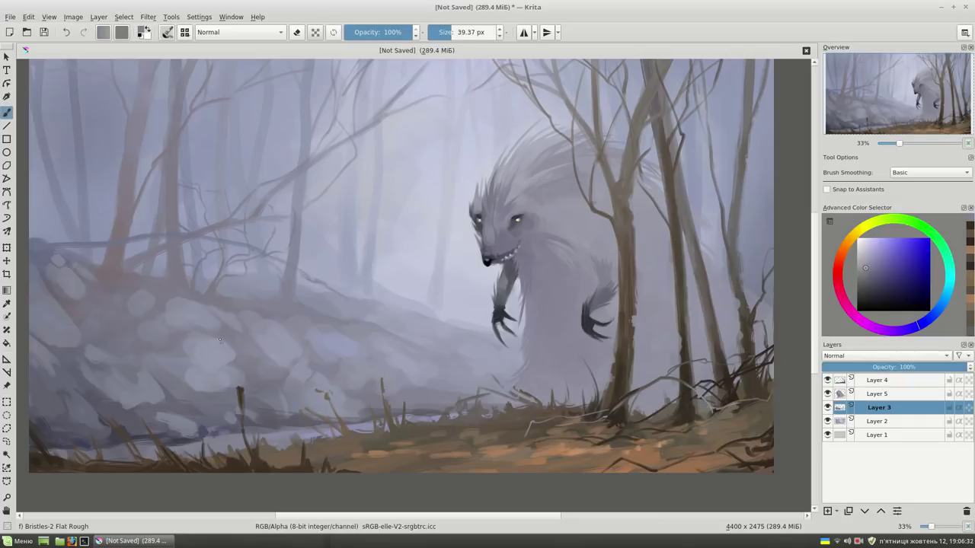
{"action": "left_click", "coordinate": [871, 257]}
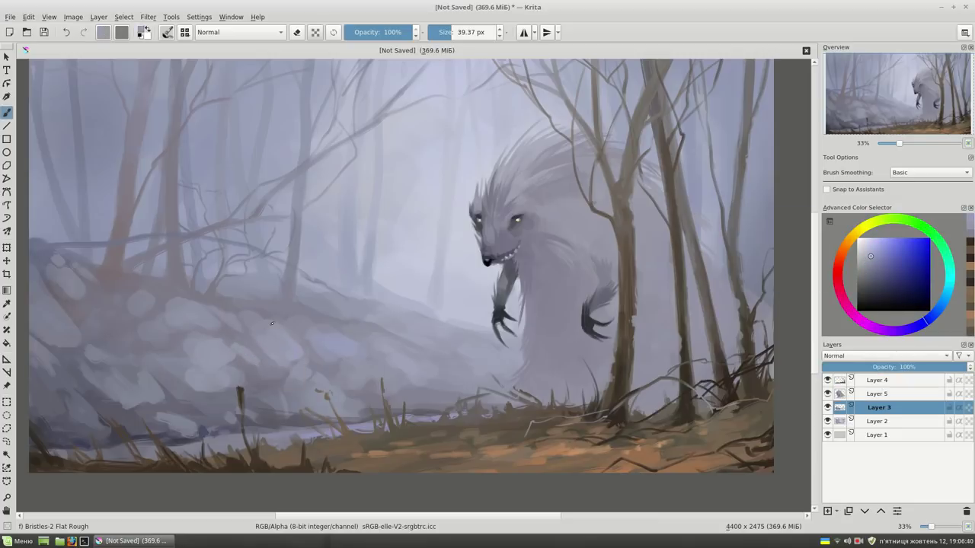
{"action": "left_click", "coordinate": [358, 352], "text": "ctrl"}
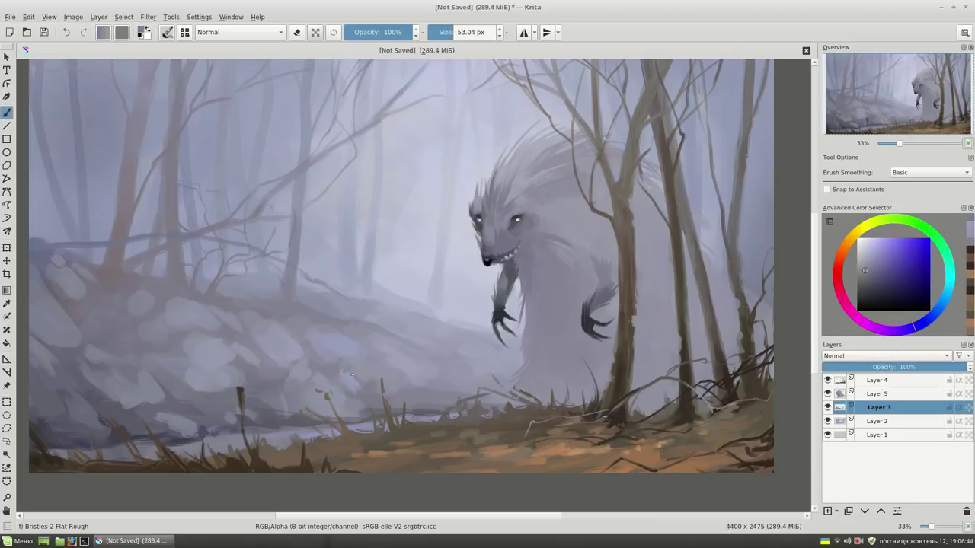
{"action": "left_click", "coordinate": [326, 335], "text": "ctrl"}
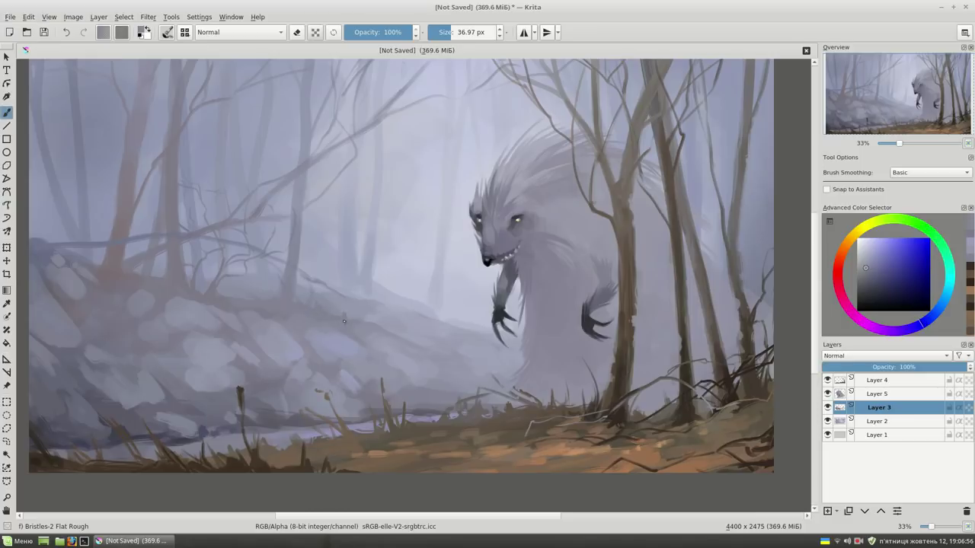
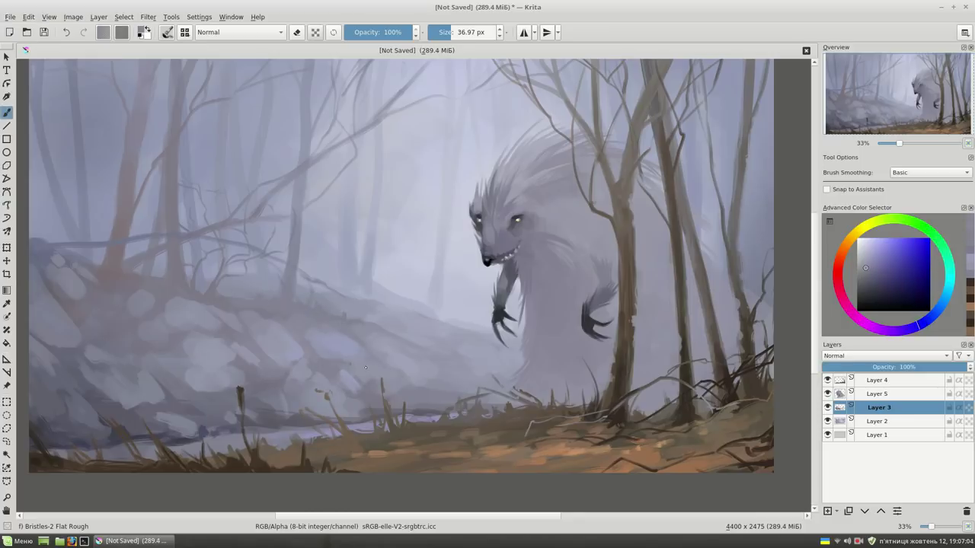
Repaint the left rocky slope with lavender and mist tones sampled from the rocks
{"action": "left_click", "coordinate": [359, 353], "text": "ctrl"}
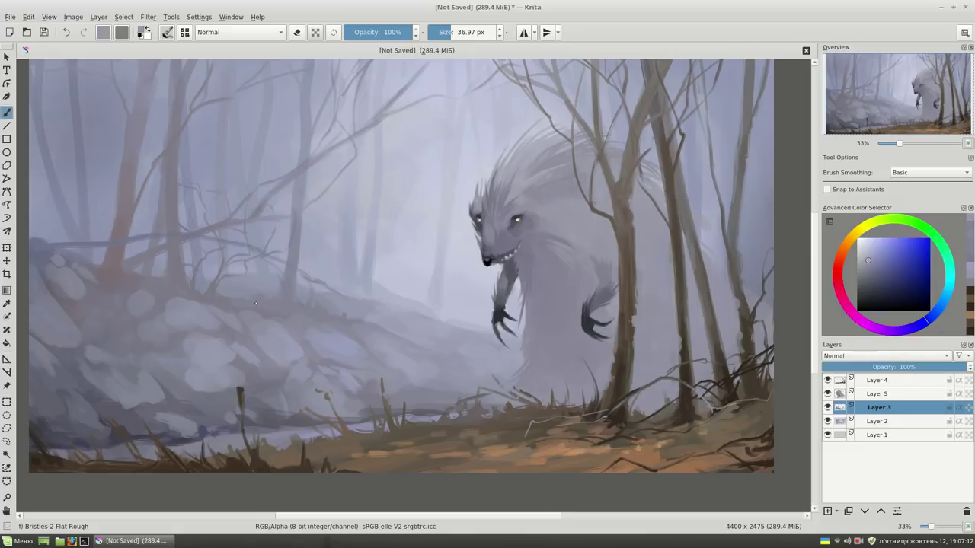
{"action": "left_click", "coordinate": [271, 352], "text": "ctrl"}
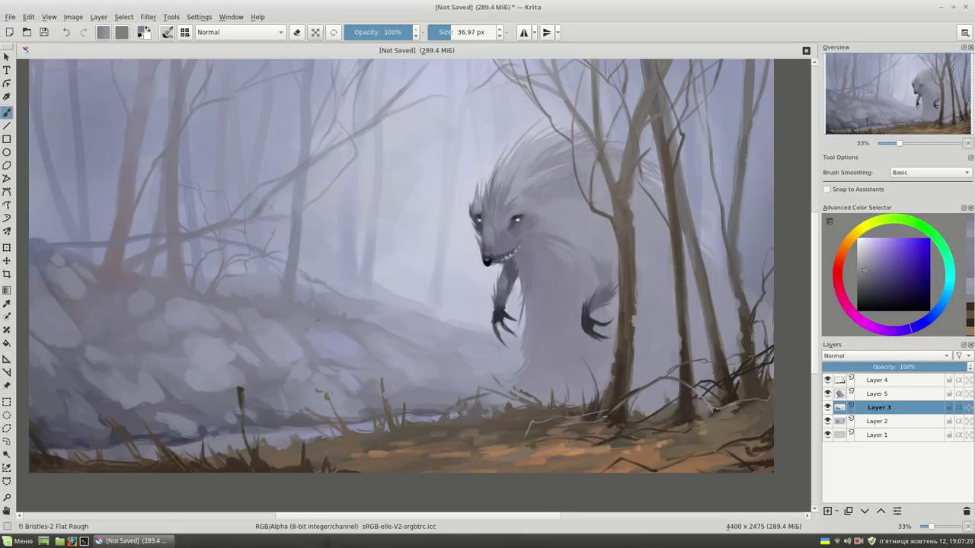
{"action": "left_click", "coordinate": [259, 333], "text": "ctrl"}
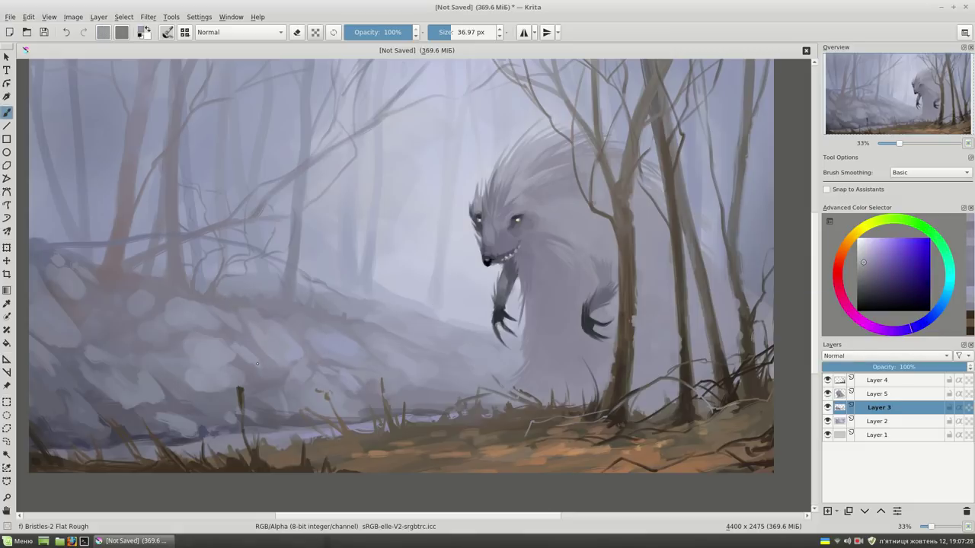
{"action": "left_click", "coordinate": [275, 367], "text": "ctrl"}
{"action": "scroll", "coordinate": [282, 361], "scroll_direction": "up", "scroll_amount": 2}
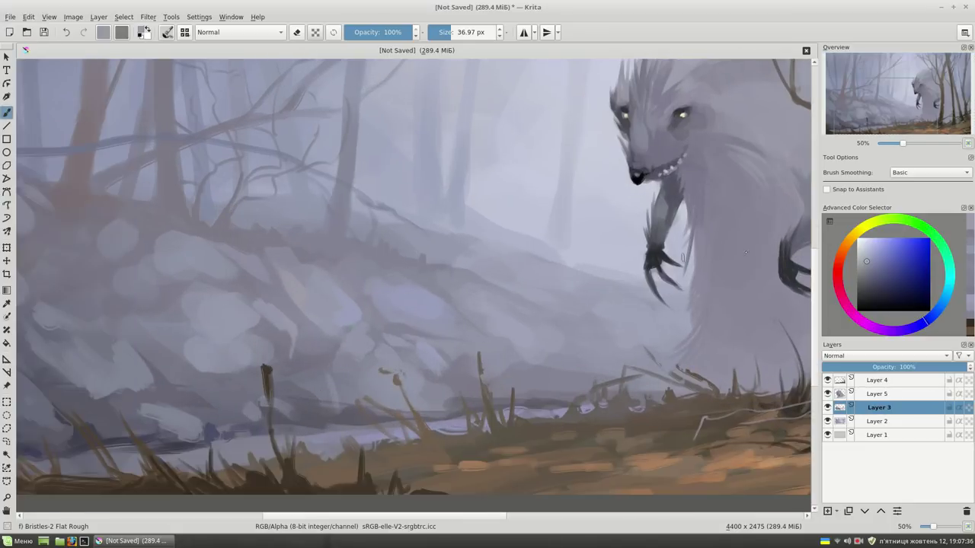
{"action": "left_click", "coordinate": [478, 220], "text": "ctrl"}
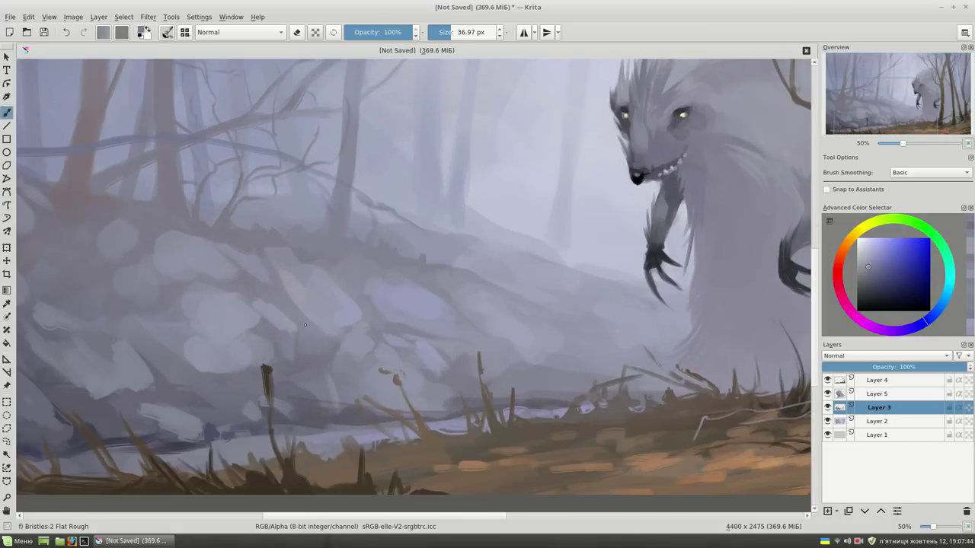
{"action": "left_click", "coordinate": [283, 351], "text": "ctrl"}
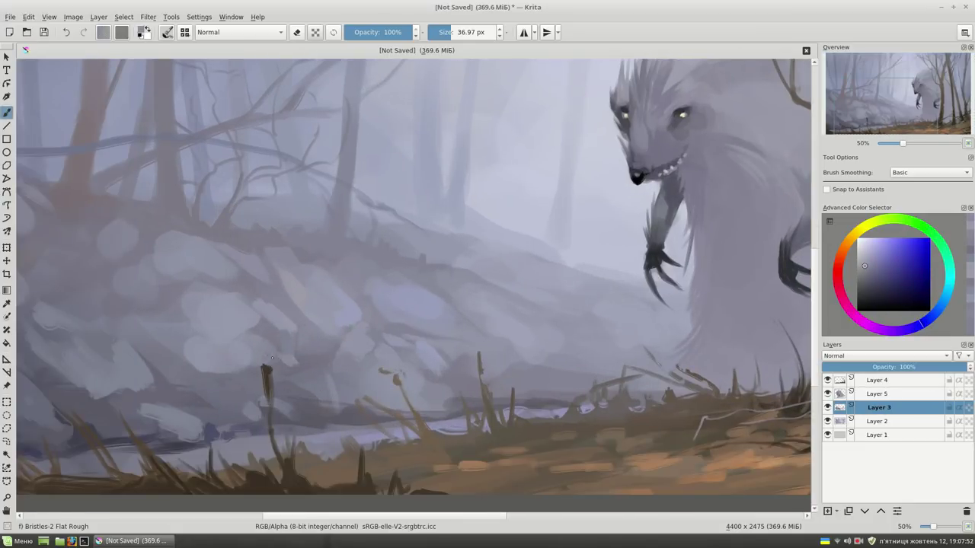
{"action": "left_click", "coordinate": [331, 290], "text": "ctrl"}
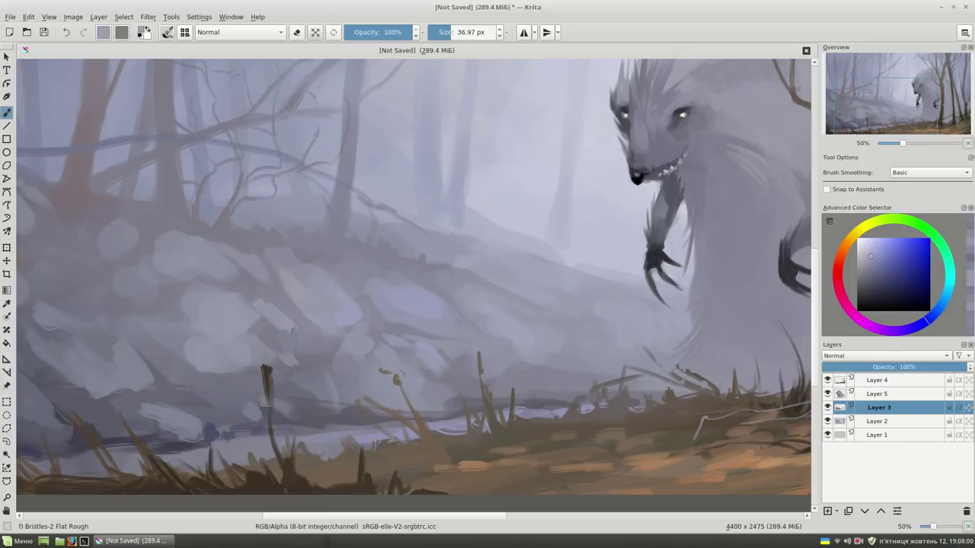
{"action": "scroll", "coordinate": [313, 318], "scroll_direction": "down", "scroll_amount": 1}
Add darker purple shadows and lighter lavender to the slope with a slightly smaller brush
{"action": "left_click", "coordinate": [313, 319], "text": "ctrl"}
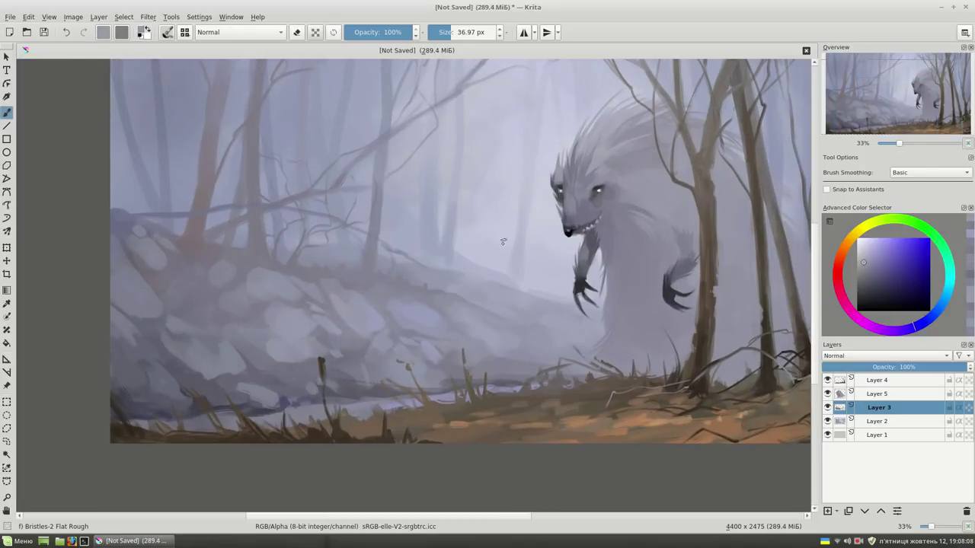
{"action": "left_click", "coordinate": [170, 362], "text": "ctrl"}
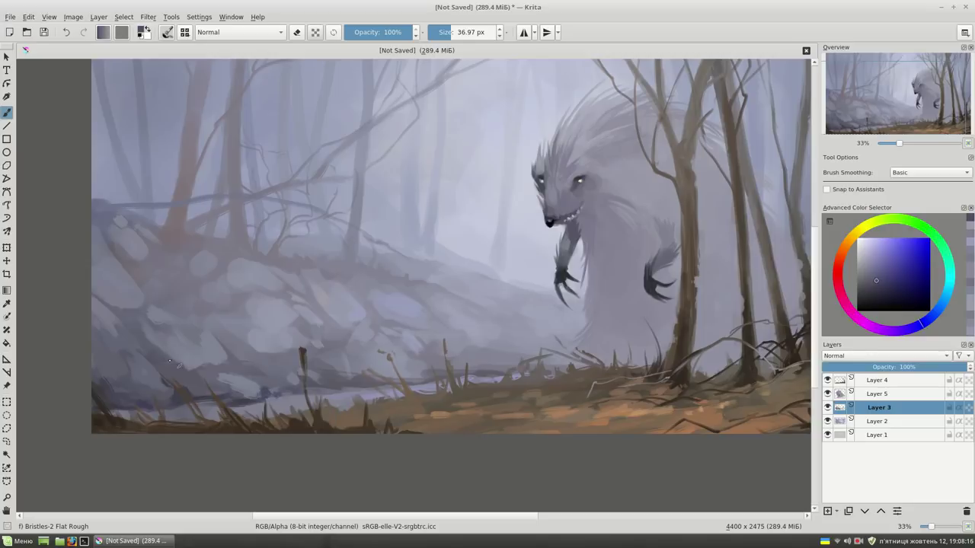
{"action": "left_click", "coordinate": [166, 370], "text": "ctrl"}
{"action": "left_click", "coordinate": [361, 325], "text": "ctrl"}
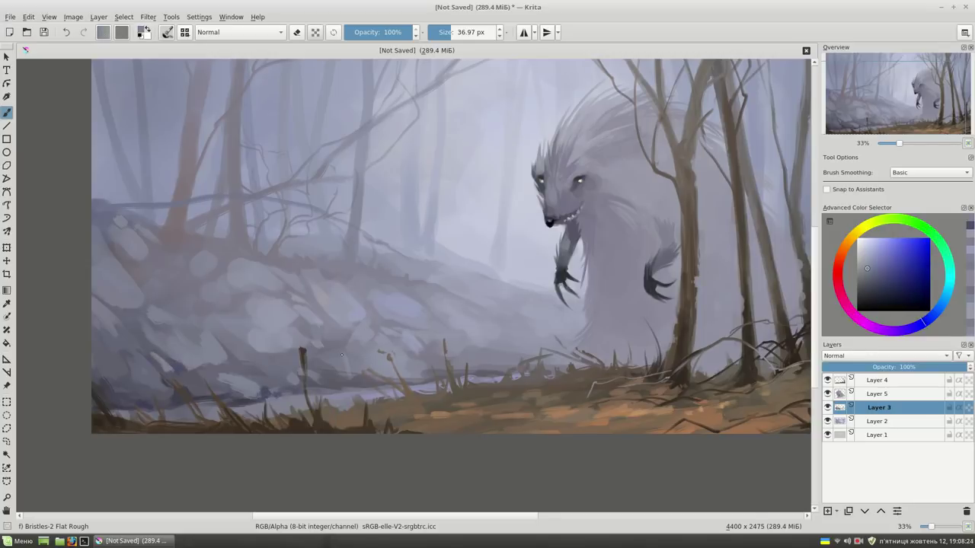
{"action": "left_click", "coordinate": [378, 374], "text": "ctrl"}
{"action": "key", "text": "bracketleft"}
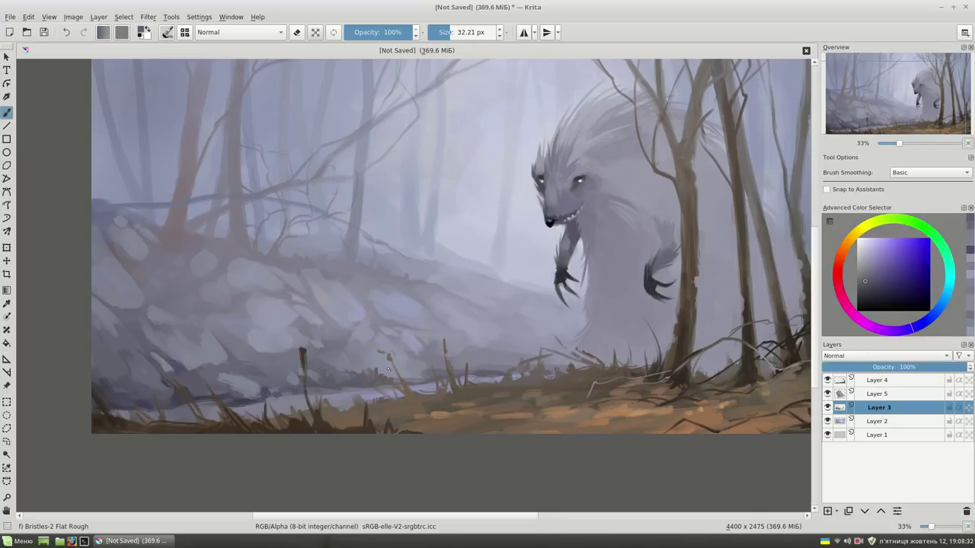
{"action": "left_click", "coordinate": [388, 368], "text": "ctrl"}
{"action": "left_click", "coordinate": [264, 389], "text": "ctrl"}
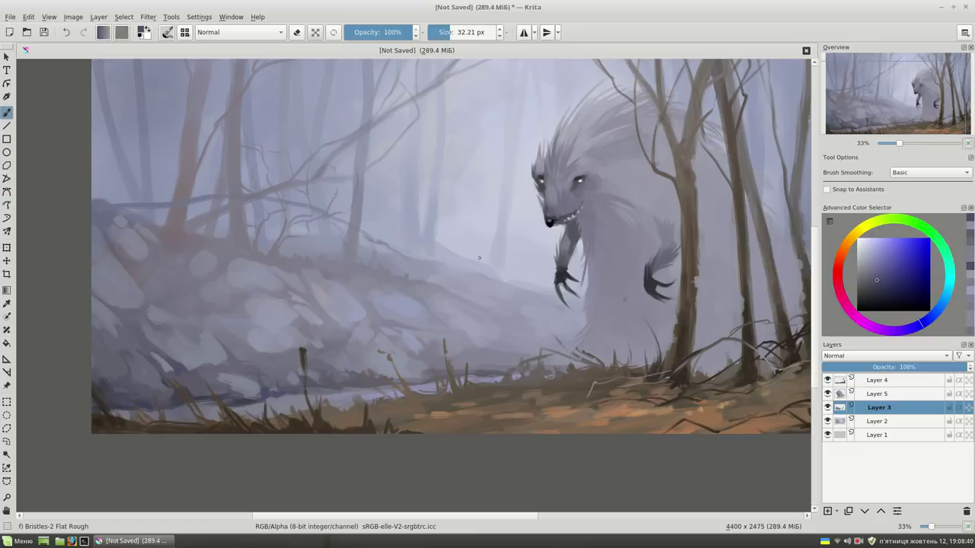
Refine the misty slope with finer strokes, then move to Layer 2 with a larger brush
{"action": "left_click_drag", "start_coordinate": [479, 257], "coordinate": [460, 278]}
{"action": "key", "text": "bracketleft"}
{"action": "key", "text": "bracketleft"}
{"action": "key", "text": "bracketleft"}
{"action": "left_click", "coordinate": [432, 314], "text": "ctrl"}
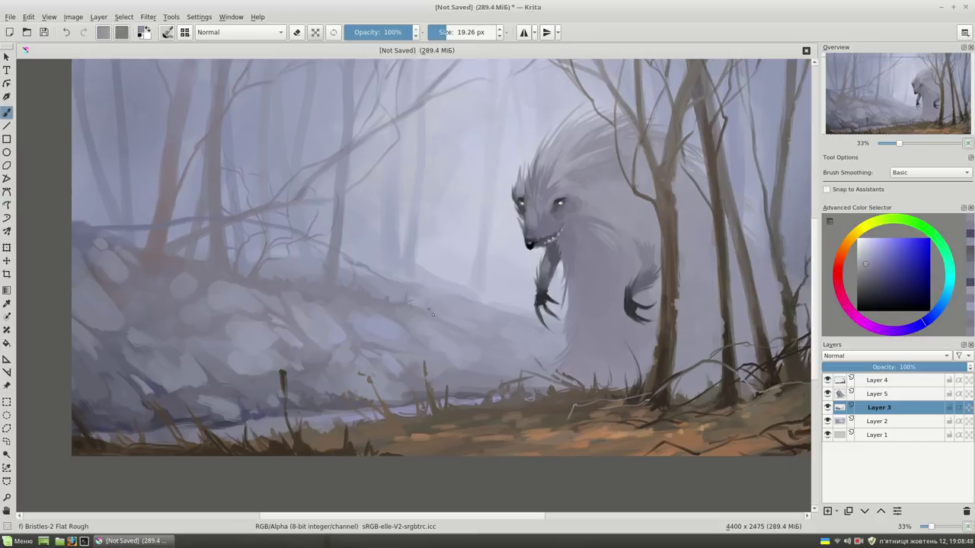
{"action": "left_click", "coordinate": [387, 299], "text": "ctrl"}
{"action": "left_click", "coordinate": [373, 256], "text": "ctrl"}
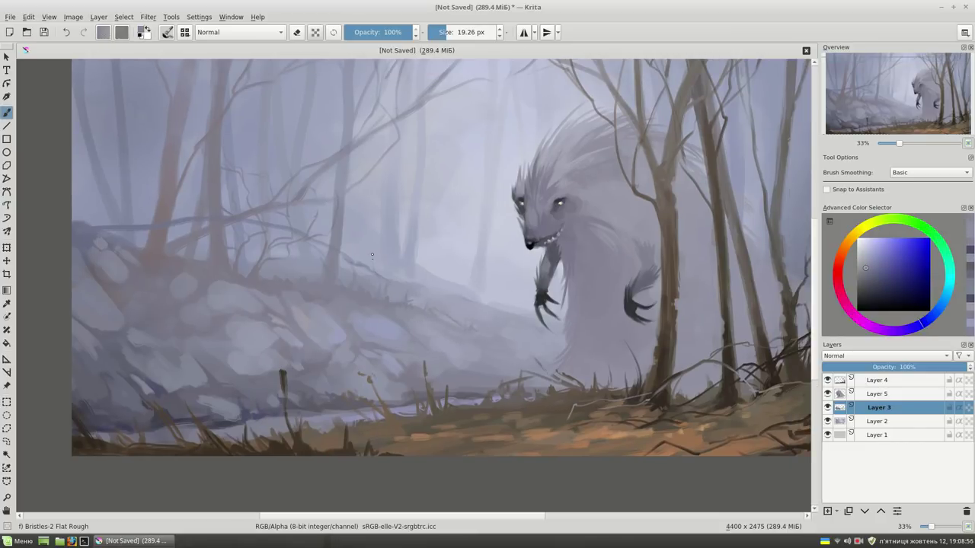
{"action": "left_click_drag", "start_coordinate": [374, 225], "coordinate": [349, 249]}
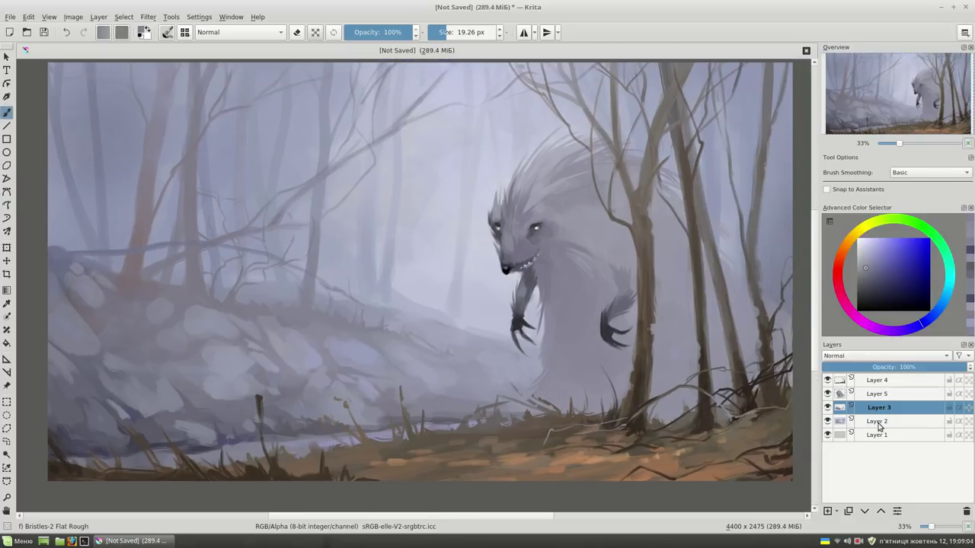
{"action": "left_click", "coordinate": [877, 426]}
{"action": "key", "text": "bracketright"}
{"action": "key", "text": "bracketright"}
{"action": "key", "text": "bracketright"}
On Layer 2, soften the mist with light sampled colours, enlarging the brush to about 78 px
{"action": "left_click", "coordinate": [389, 292], "text": "ctrl"}
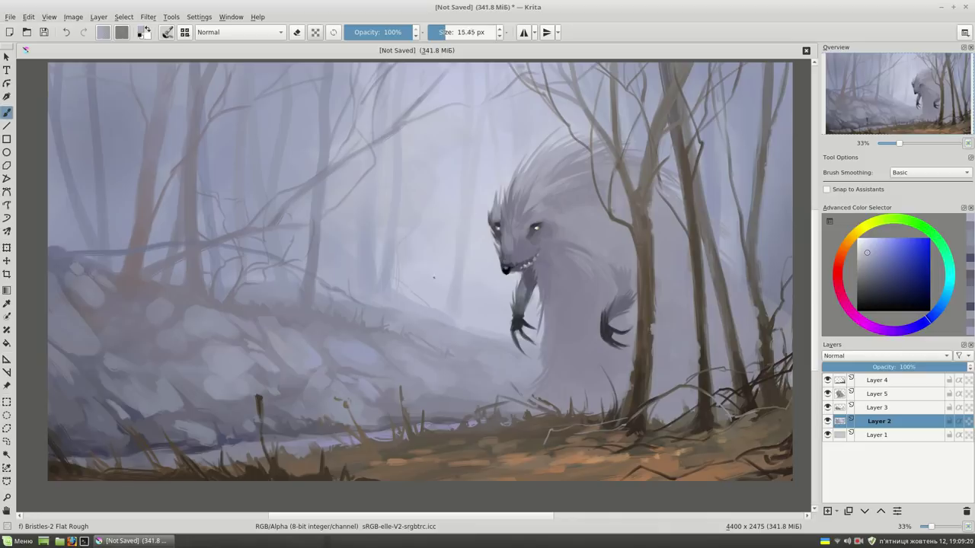
{"action": "left_click_drag", "start_coordinate": [446, 32], "coordinate": [450, 32]}
{"action": "left_click", "coordinate": [347, 260], "text": "ctrl"}
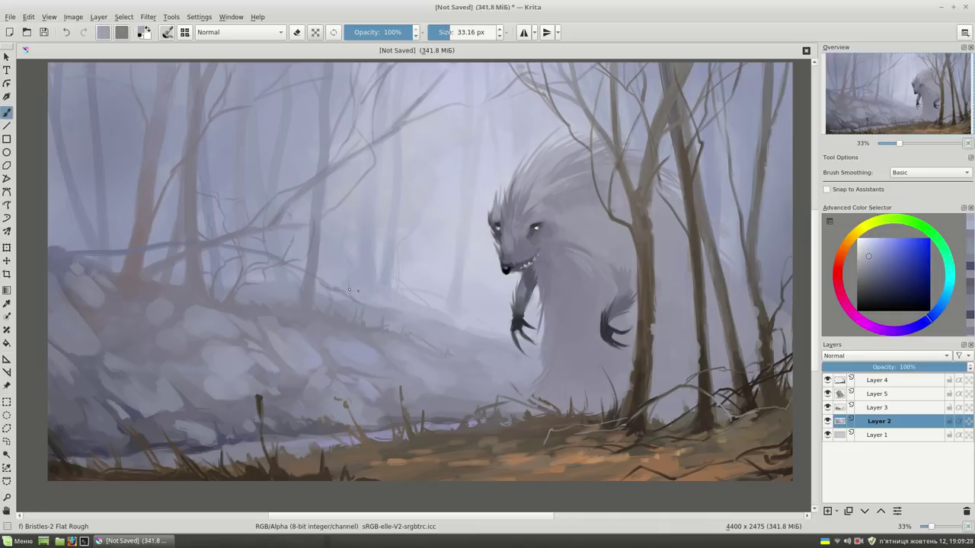
{"action": "left_click", "coordinate": [457, 157], "text": "ctrl"}
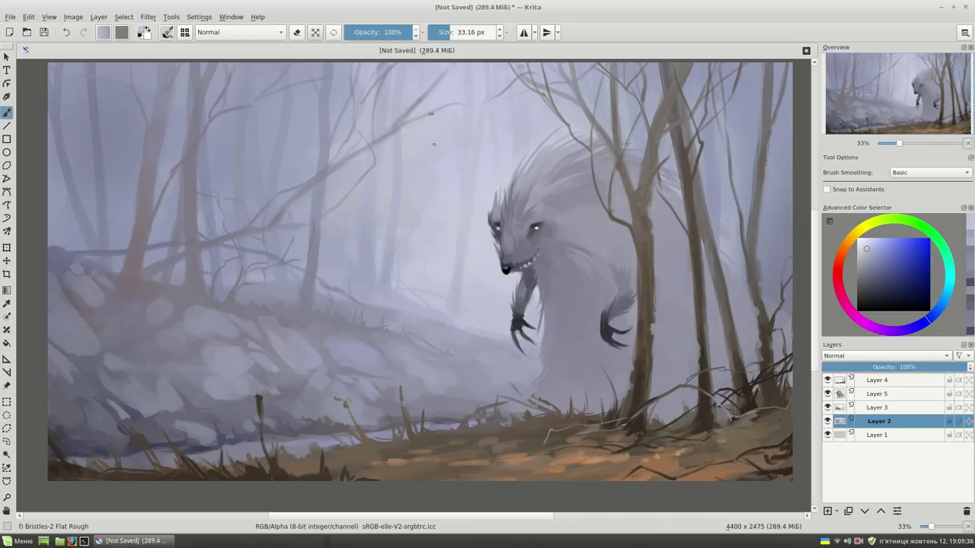
{"action": "left_click", "coordinate": [424, 186], "text": "ctrl"}
{"action": "left_click_drag", "start_coordinate": [424, 185], "coordinate": [470, 227], "text": "shift"}
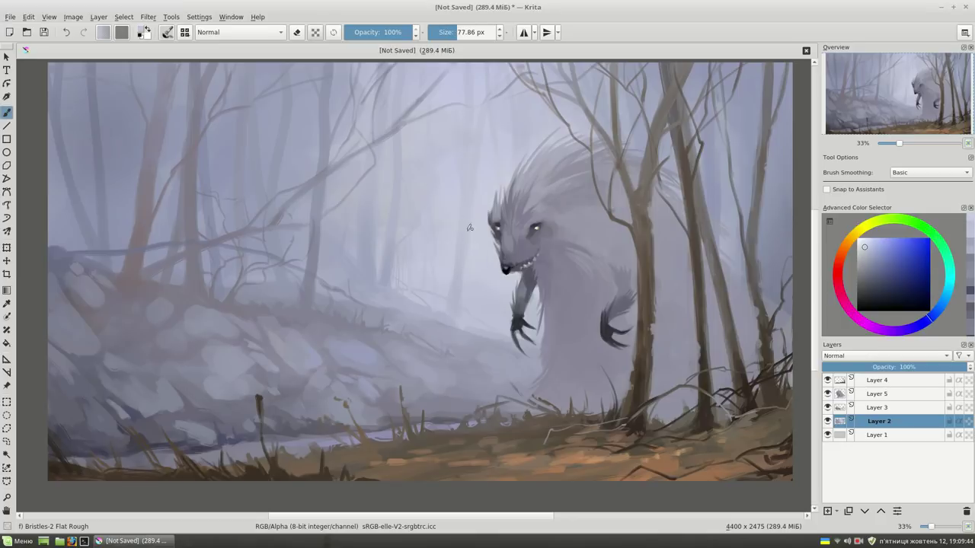
Soften the foggy background trees, varying the brush between about 24 and 54 px
{"action": "left_click", "coordinate": [390, 142], "text": "ctrl"}
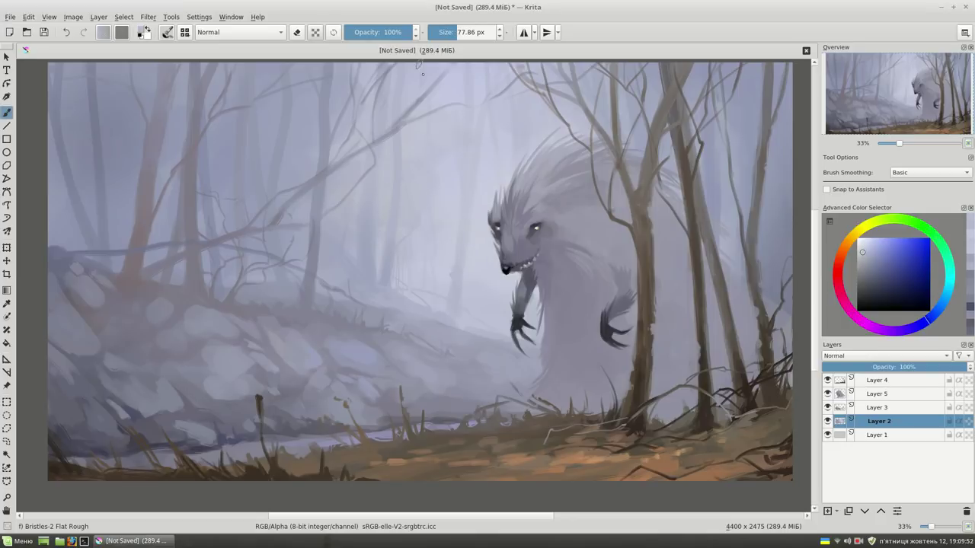
{"action": "left_click_drag", "start_coordinate": [339, 145], "coordinate": [325, 143], "text": "shift"}
{"action": "left_click_drag", "start_coordinate": [403, 118], "coordinate": [389, 118], "text": "shift"}
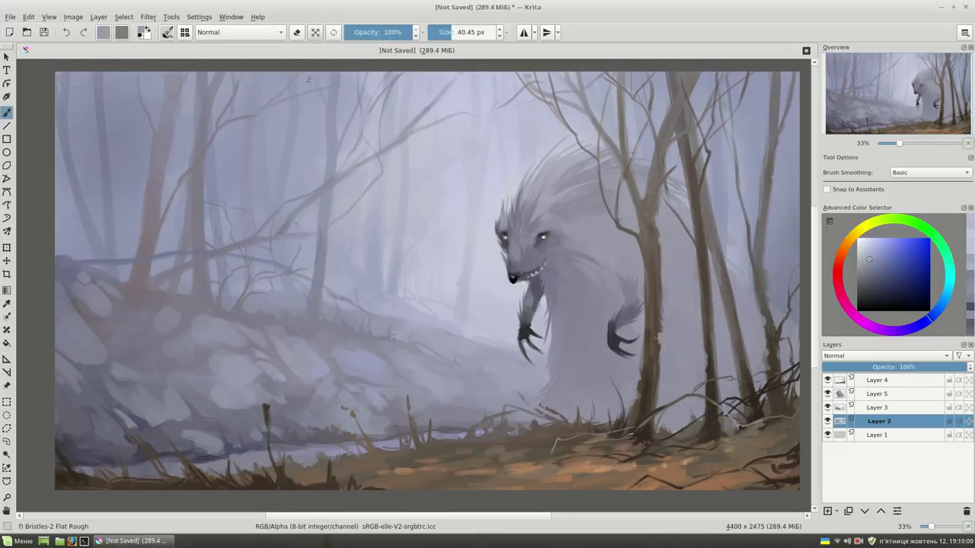
{"action": "left_click", "coordinate": [286, 169], "text": "ctrl"}
{"action": "left_click", "coordinate": [267, 152], "text": "ctrl"}
{"action": "left_click_drag", "start_coordinate": [266, 153], "coordinate": [244, 154], "text": "shift"}
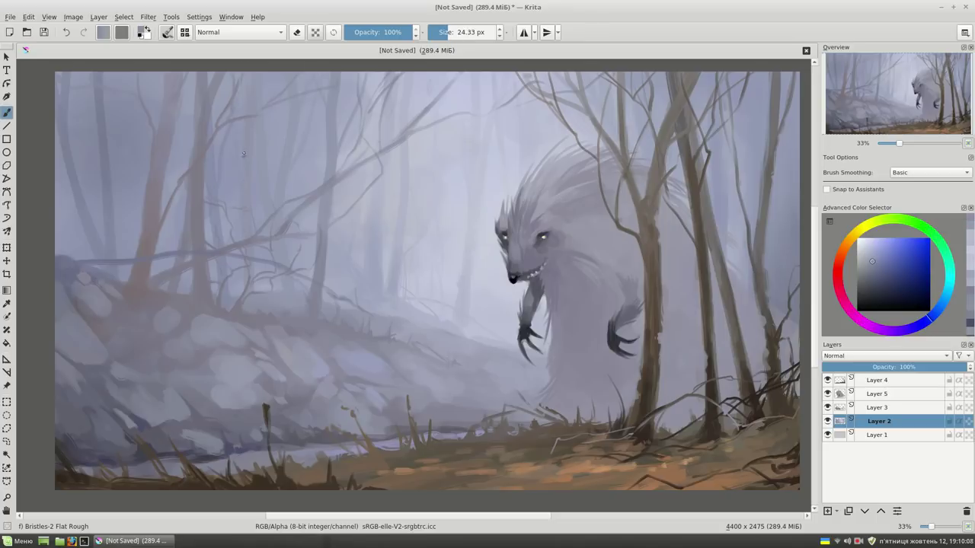
{"action": "left_click", "coordinate": [367, 183], "text": "ctrl"}
{"action": "left_click_drag", "start_coordinate": [366, 216], "coordinate": [376, 217], "text": "shift"}
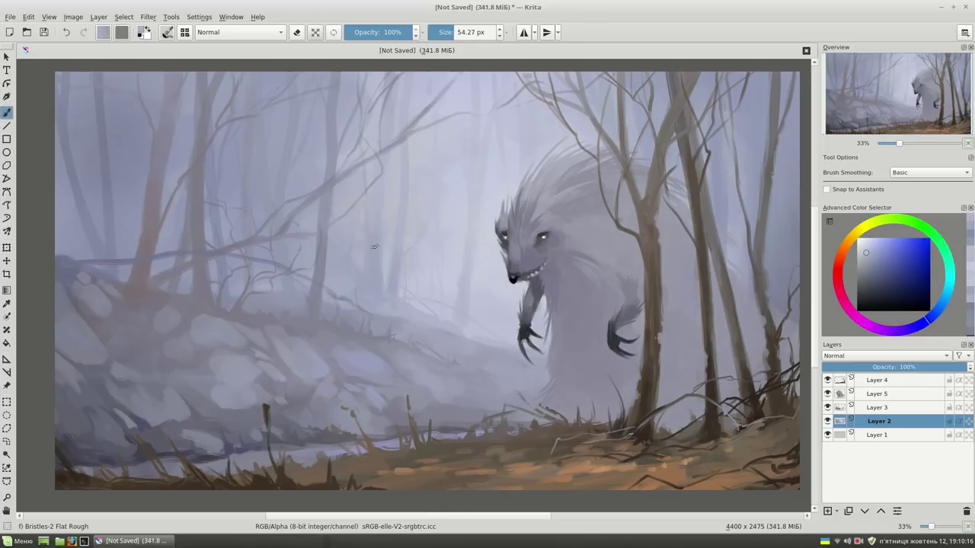
Paint a faint dark branch among the left trees at about 43 px
{"action": "left_click", "coordinate": [140, 227], "text": "ctrl"}
{"action": "left_click_drag", "start_coordinate": [139, 228], "coordinate": [131, 229], "text": "shift"}
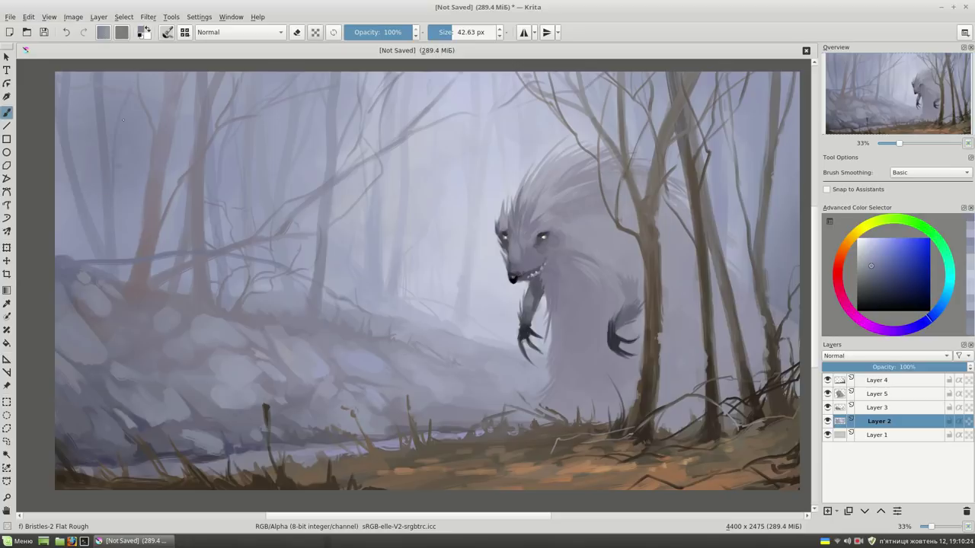
{"action": "left_click", "coordinate": [107, 229], "text": "ctrl"}
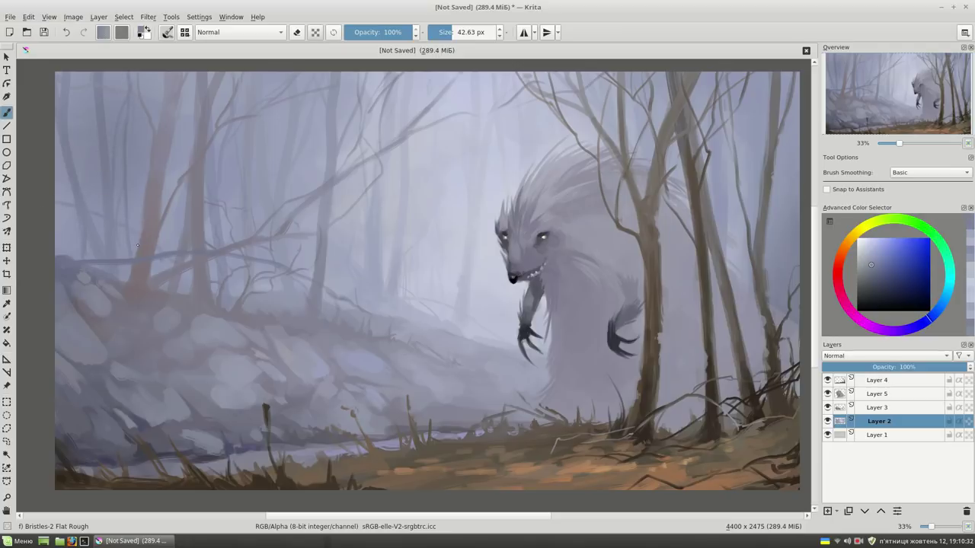
{"action": "left_click", "coordinate": [76, 204], "text": "ctrl"}
{"action": "left_click_drag", "start_coordinate": [124, 220], "coordinate": [82, 204]}
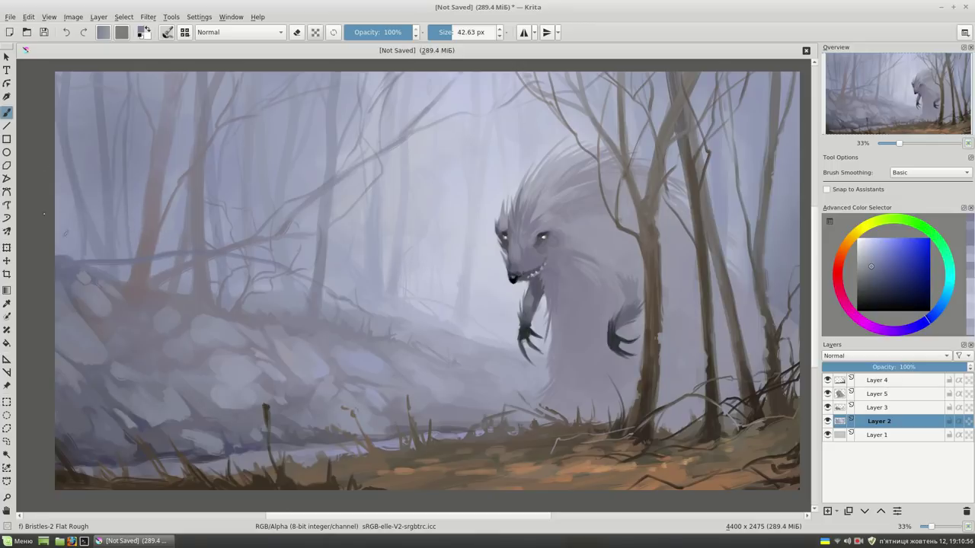
{"action": "left_click_drag", "start_coordinate": [362, 242], "coordinate": [337, 244]}
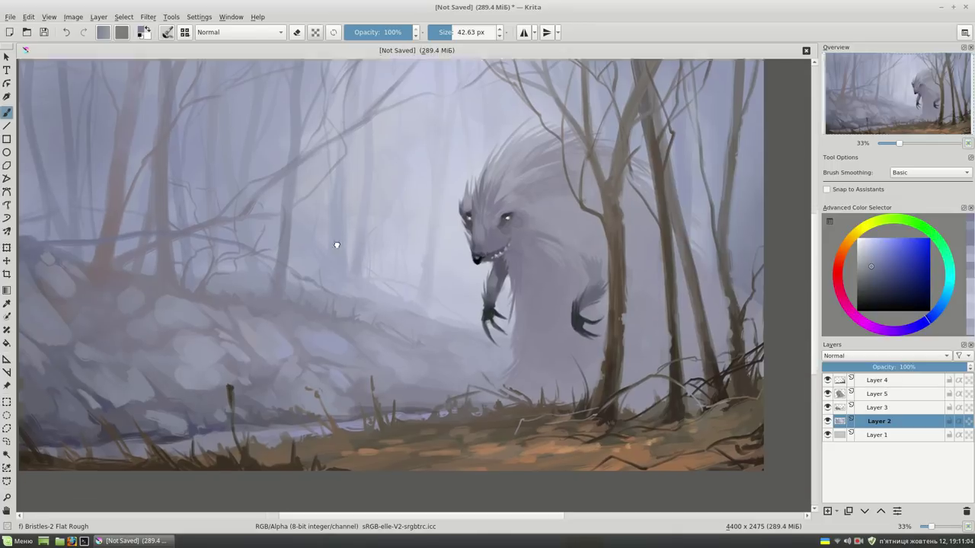
Touch up lighter and darker tones with a brush near 30 px, then switch to Layer 3
{"action": "left_click_drag", "start_coordinate": [395, 207], "coordinate": [372, 214]}
{"action": "left_click", "coordinate": [397, 73], "text": "ctrl"}
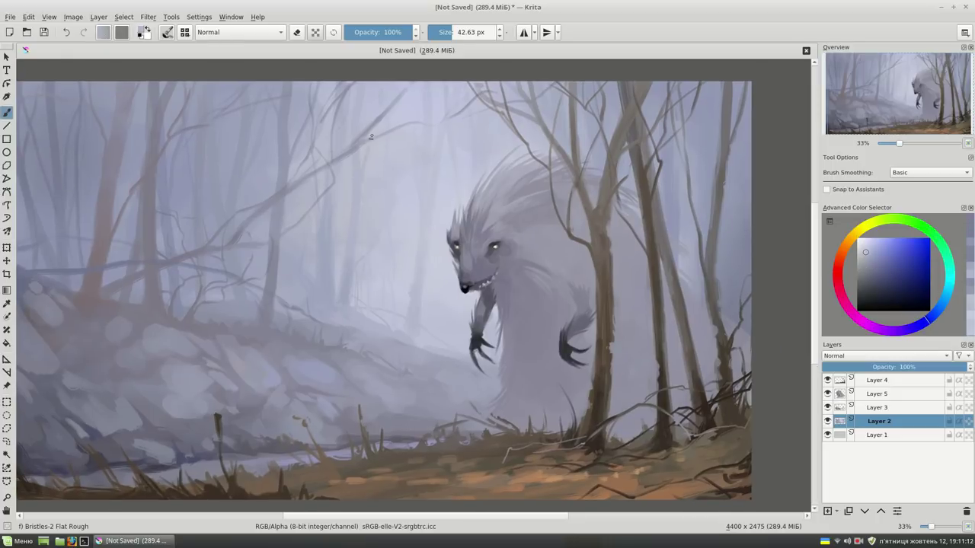
{"action": "key", "text": "bracketleft"}
{"action": "left_click_drag", "start_coordinate": [499, 265], "coordinate": [530, 246]}
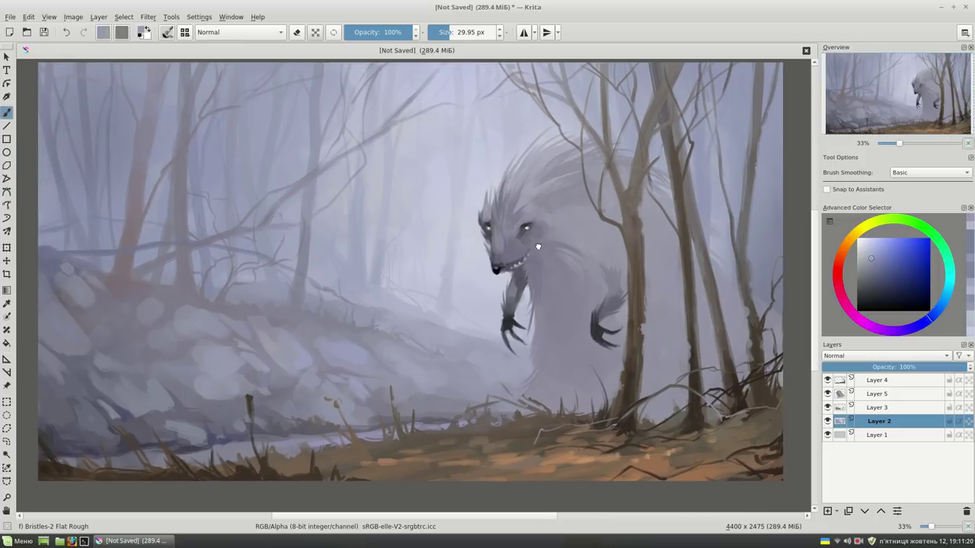
{"action": "left_click", "coordinate": [475, 260], "text": "ctrl"}
{"action": "key", "text": "Page_Up"}
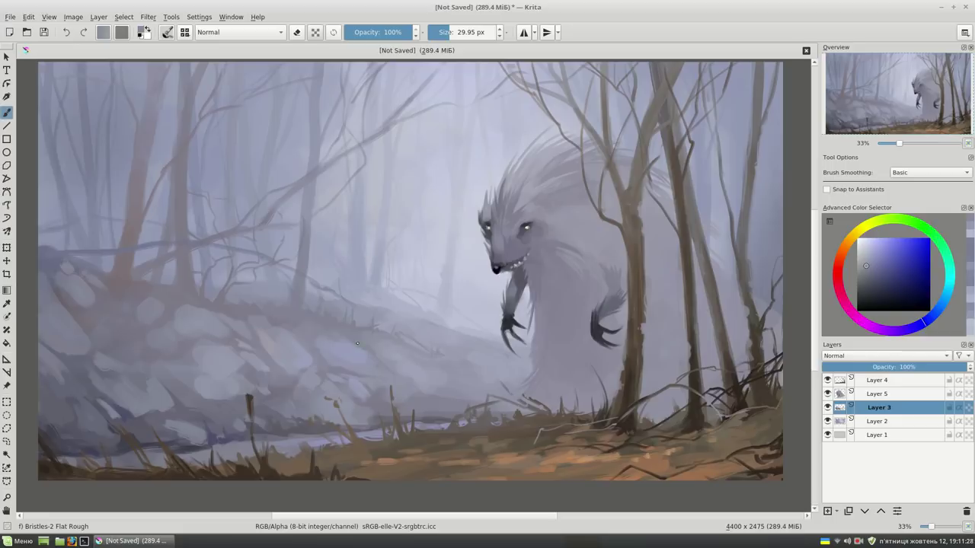
Dab lighter sampled tones into the hazy ground near the creature's feet on Layer 3
{"action": "left_click", "coordinate": [370, 342], "text": "ctrl"}
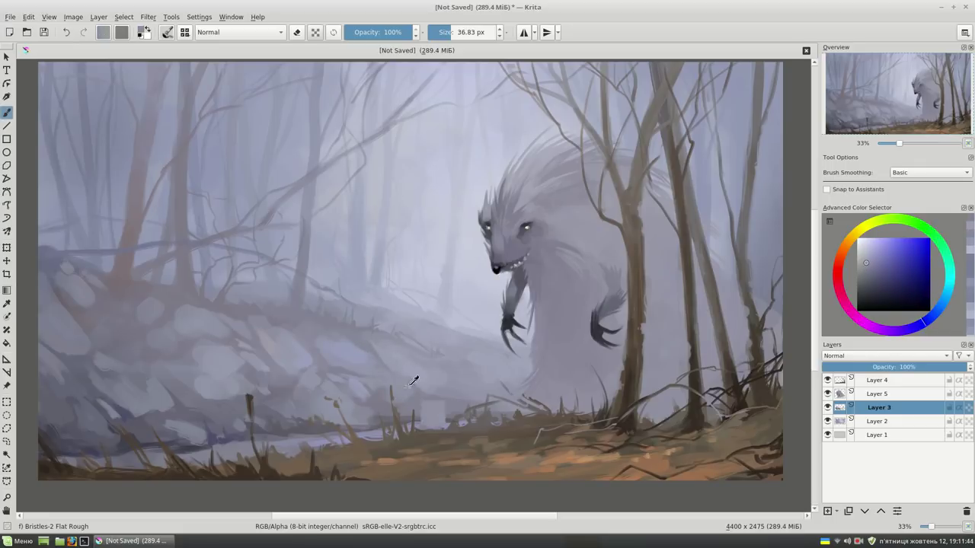
{"action": "left_click", "coordinate": [445, 394], "text": "ctrl"}
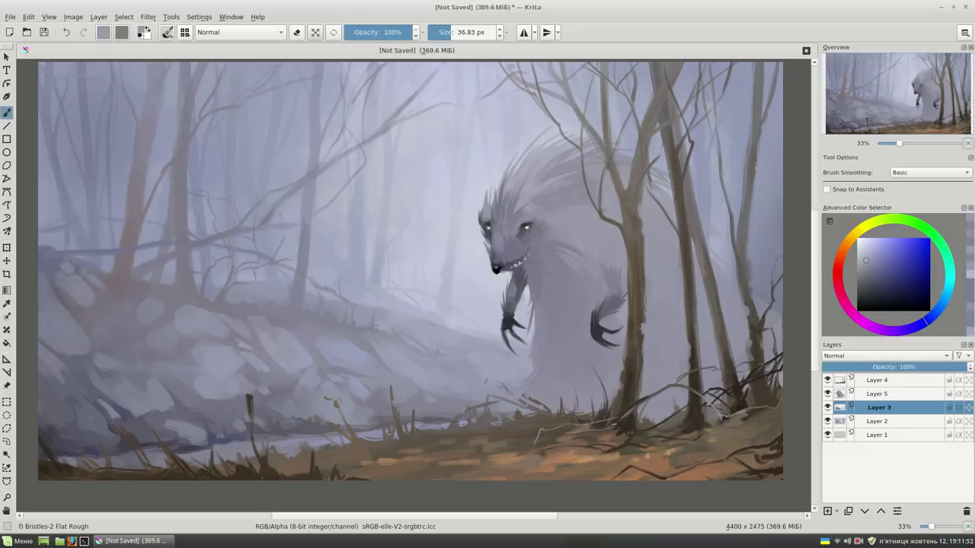
{"action": "left_click", "coordinate": [475, 345], "text": "ctrl"}
On Layer 5, zoom to 50% and lighten the creature's fur with a 22 px brush
{"action": "left_click", "coordinate": [882, 395]}
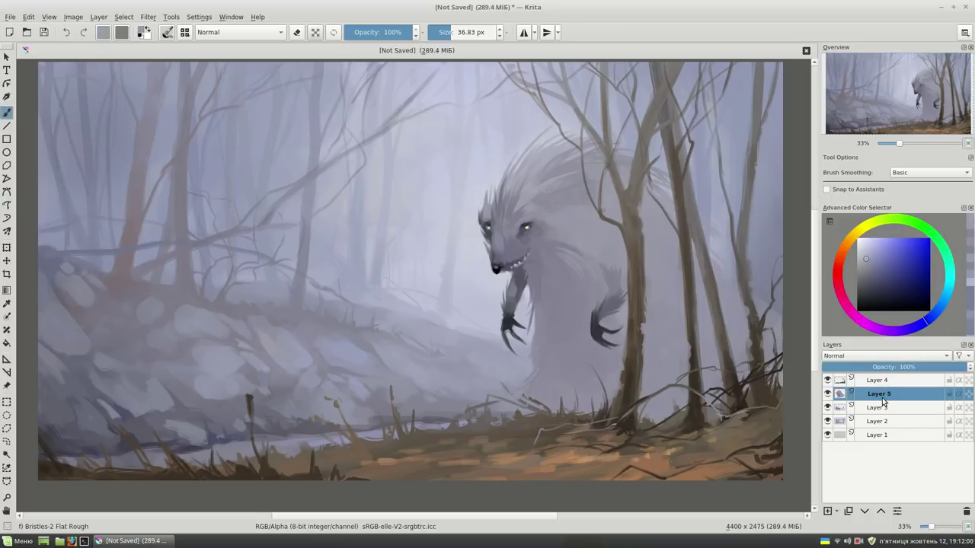
{"action": "left_click", "coordinate": [582, 229], "text": "ctrl"}
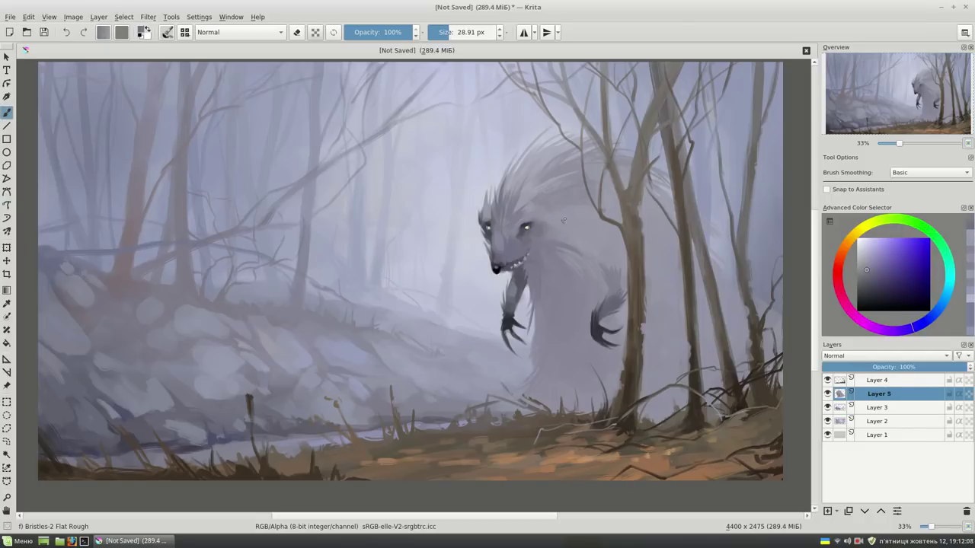
{"action": "scroll", "coordinate": [509, 237], "scroll_direction": "up", "scroll_amount": 1}
{"action": "key", "text": "bracketleft"}
{"action": "left_click", "coordinate": [514, 290], "text": "ctrl"}
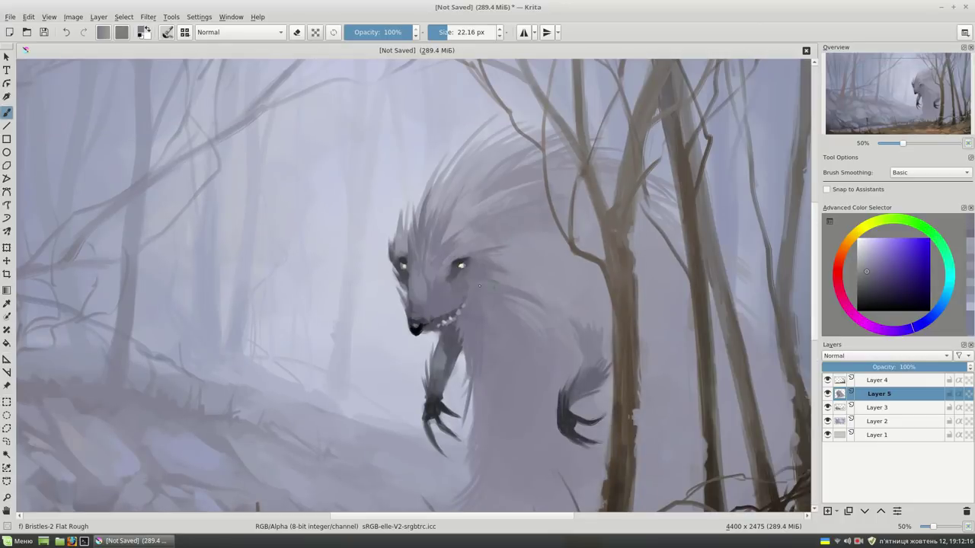
{"action": "left_click", "coordinate": [479, 286], "text": "ctrl"}
{"action": "left_click", "coordinate": [491, 246], "text": "ctrl"}
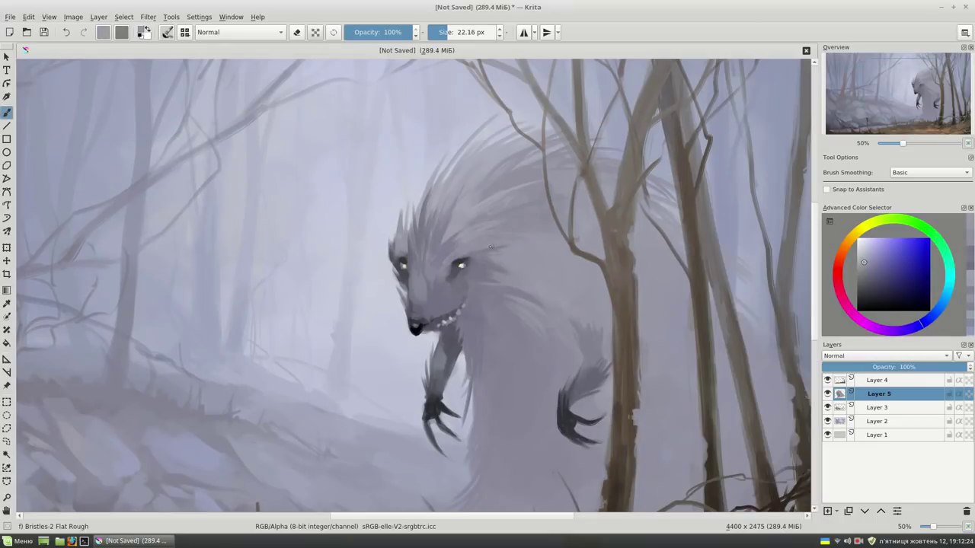
Add darker and lighter touches around the creature's face and body, then zoom back to 25%
{"action": "left_click", "coordinate": [447, 313], "text": "ctrl"}
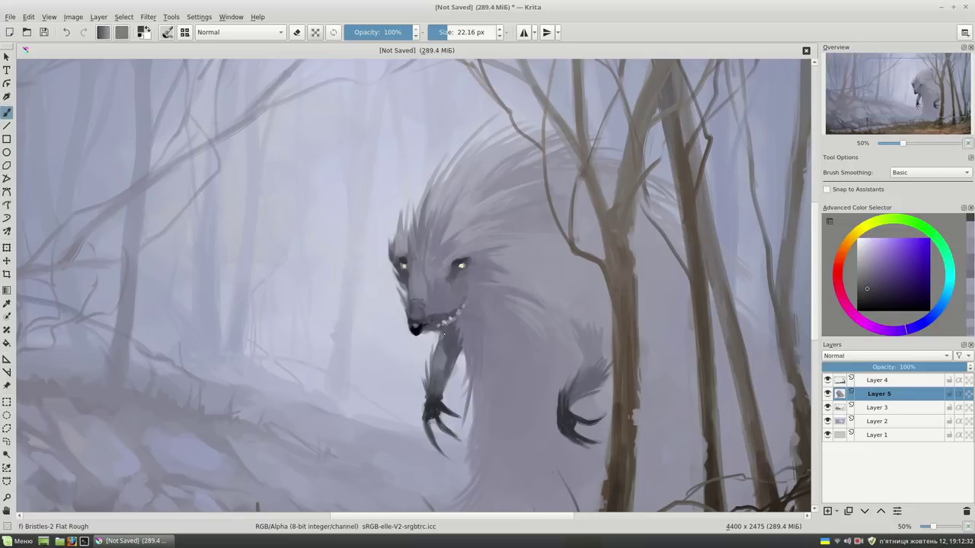
{"action": "left_click", "coordinate": [415, 305], "text": "ctrl"}
{"action": "left_click_drag", "start_coordinate": [595, 306], "coordinate": [543, 252]}
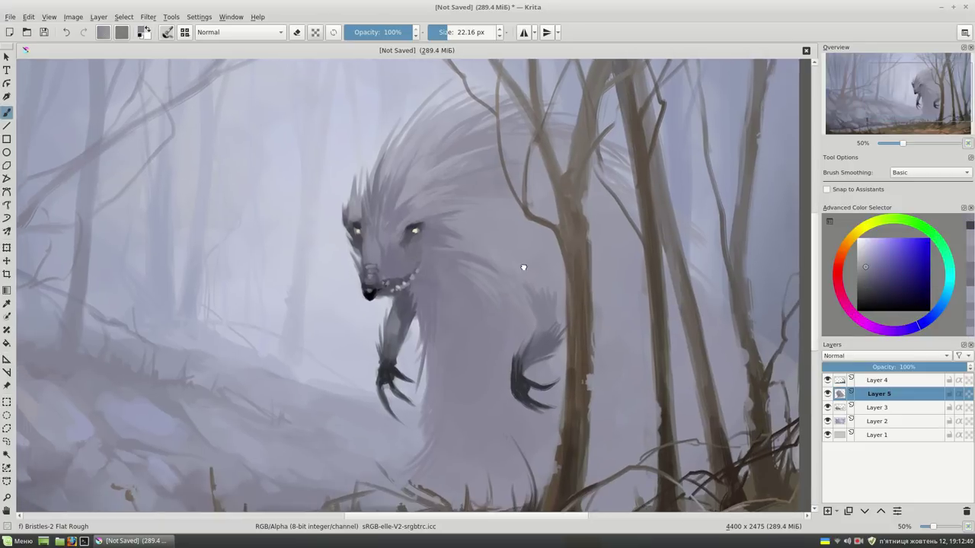
{"action": "left_click_drag", "start_coordinate": [707, 312], "coordinate": [656, 262]}
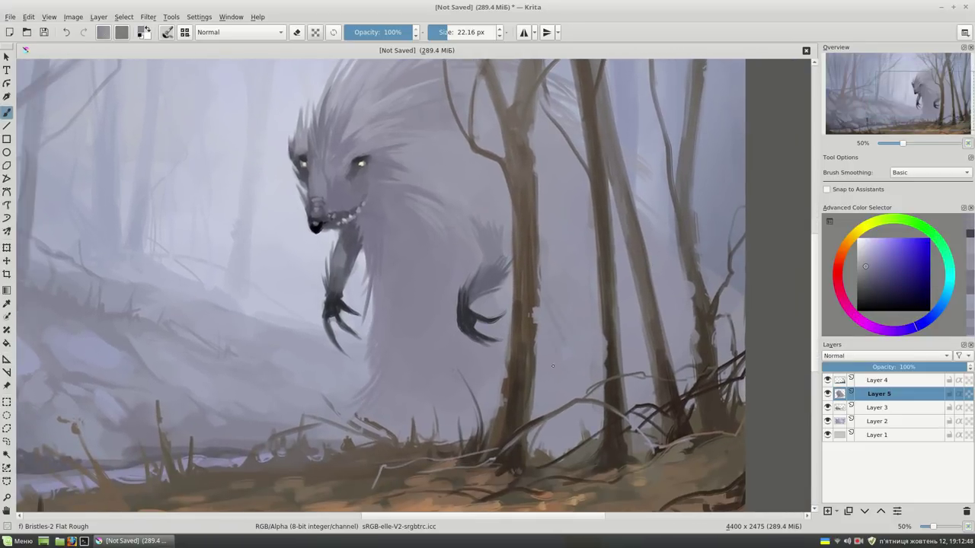
{"action": "left_click", "coordinate": [403, 227], "text": "ctrl"}
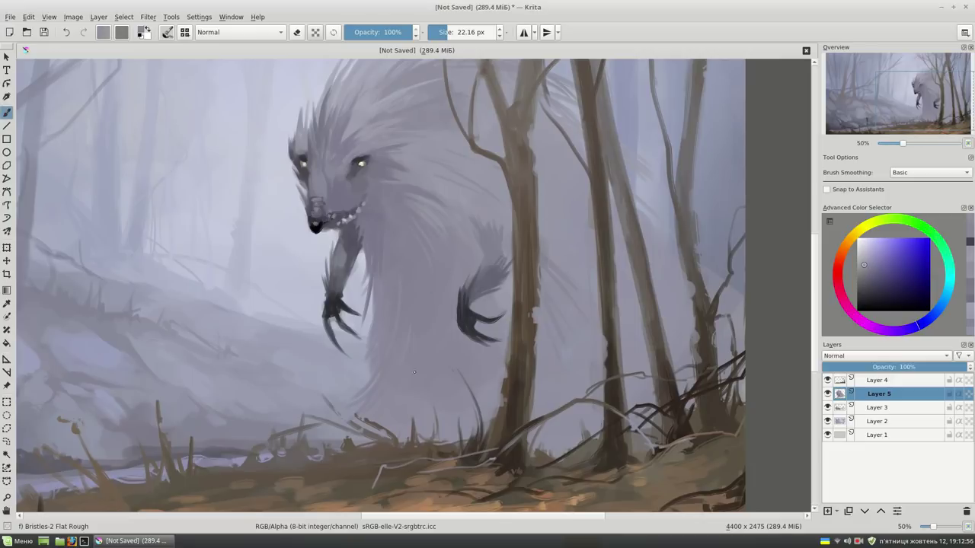
{"action": "left_click", "coordinate": [485, 379], "text": "ctrl"}
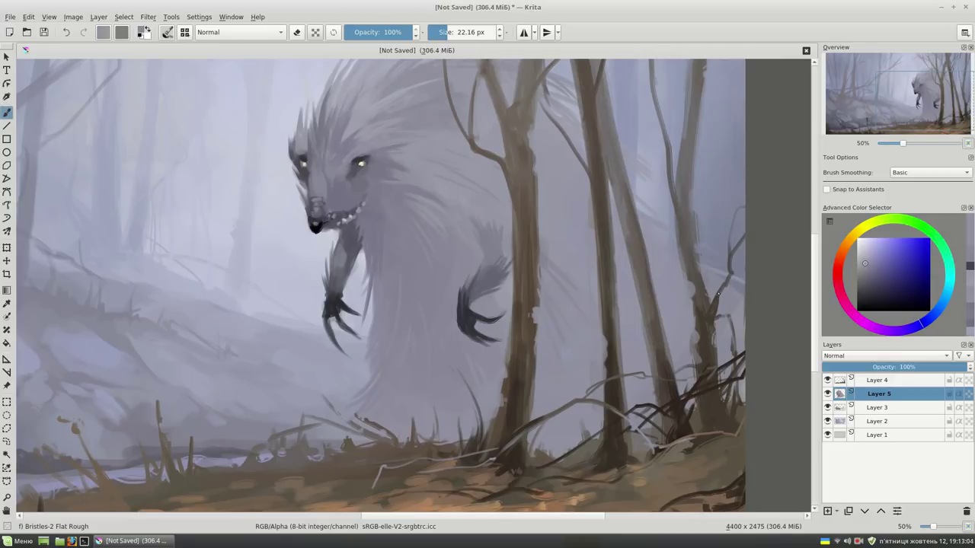
{"action": "scroll", "coordinate": [723, 274], "scroll_direction": "down", "scroll_amount": 2, "text": "ctrl"}
Spray near-white mist over the lower scene with a 1000 px b) Airbrush Soft on Layer 3
{"action": "left_click_drag", "start_coordinate": [681, 315], "coordinate": [750, 302]}
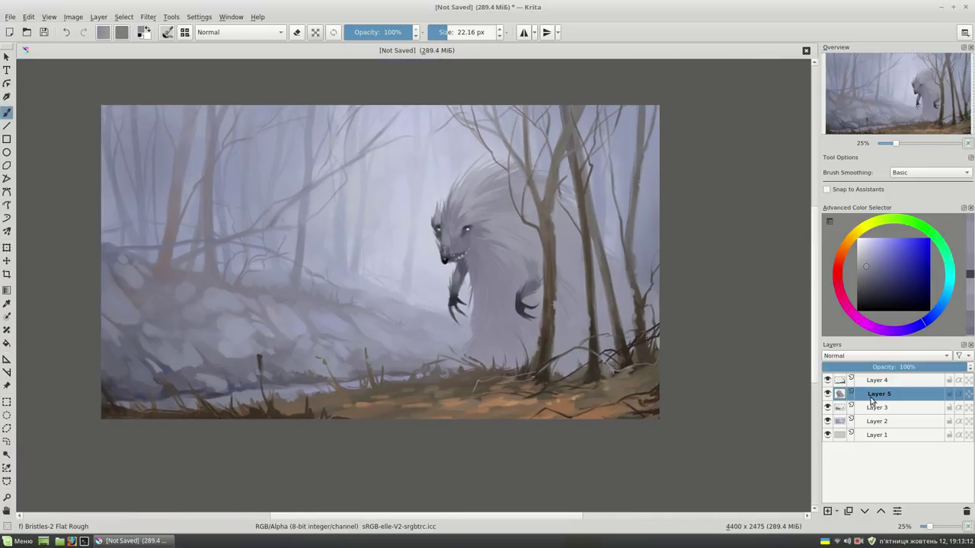
{"action": "left_click", "coordinate": [877, 422]}
{"action": "left_click", "coordinate": [642, 120], "text": "ctrl"}
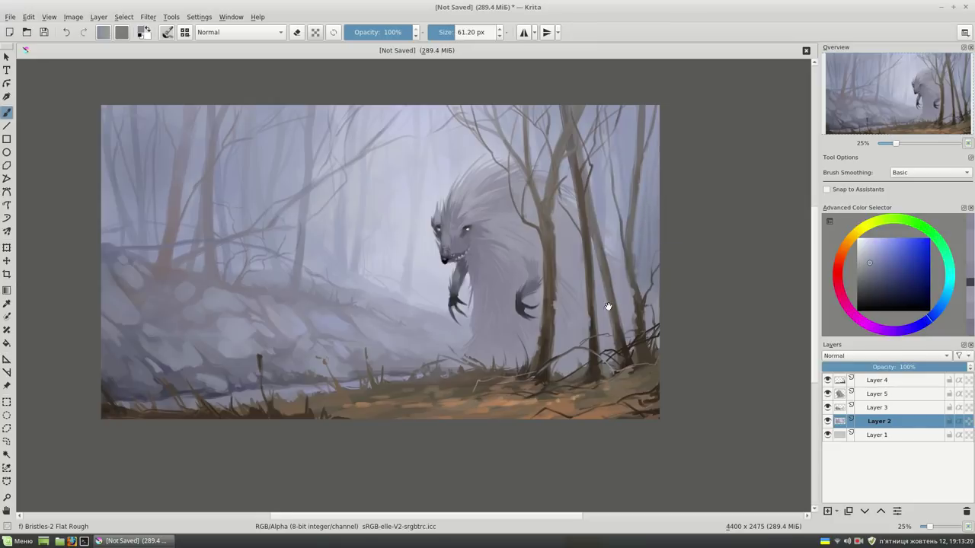
{"action": "left_click_drag", "start_coordinate": [608, 306], "coordinate": [639, 318]}
{"action": "left_click", "coordinate": [861, 243]}
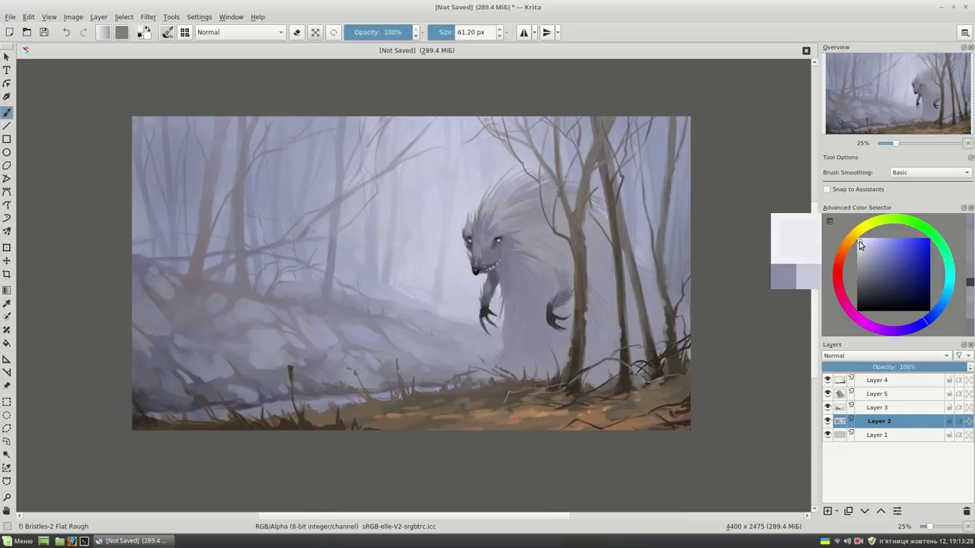
{"action": "key", "text": "slash"}
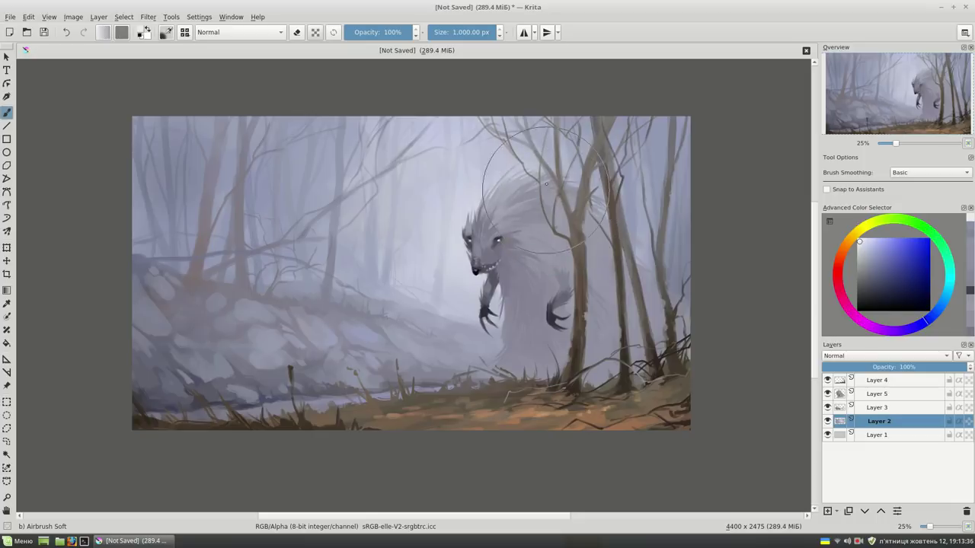
{"action": "left_click", "coordinate": [878, 409]}
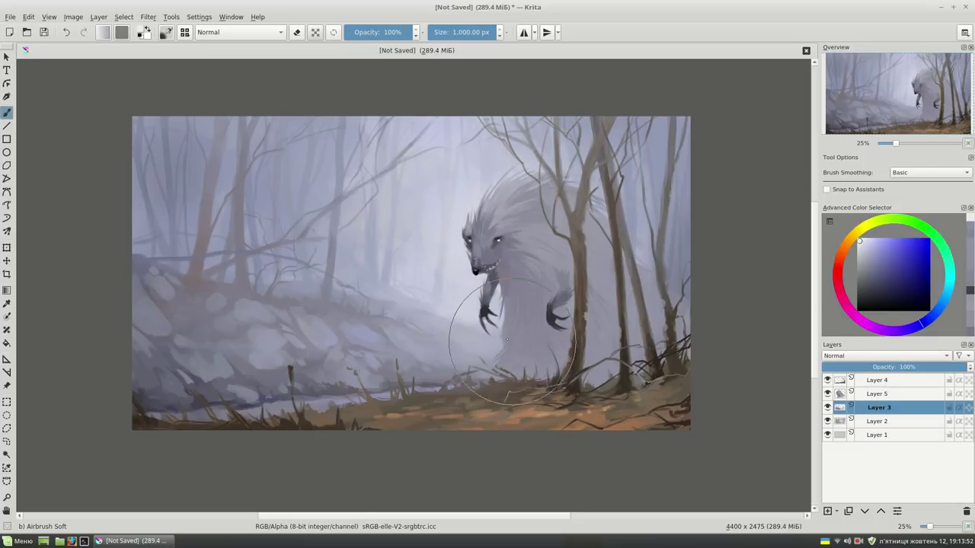
Return to Bristles-2 Flat Rough on Layer 5, sample fur colours, then move to Layer 3
{"action": "left_click", "coordinate": [885, 394]}
{"action": "key", "text": "slash"}
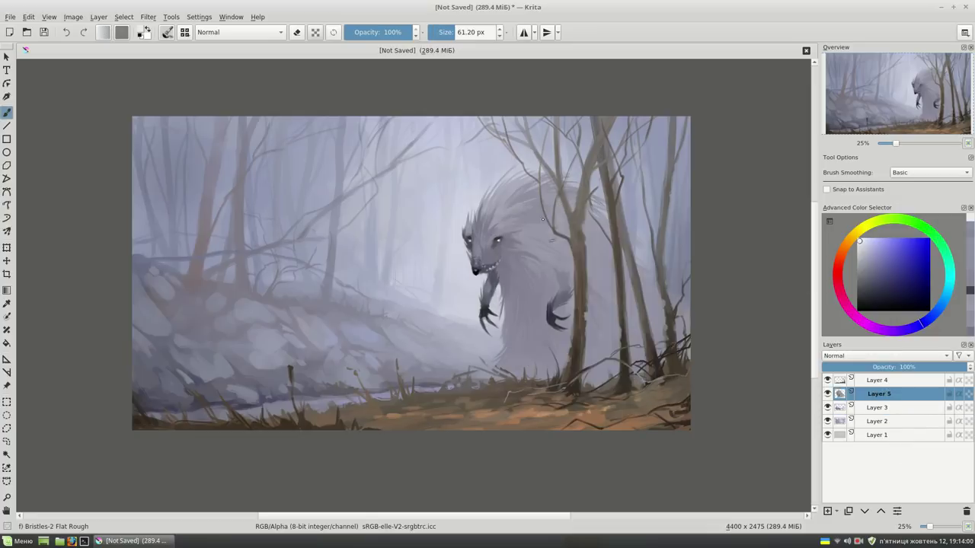
{"action": "left_click", "coordinate": [603, 306], "text": "ctrl"}
{"action": "key", "text": "plus"}
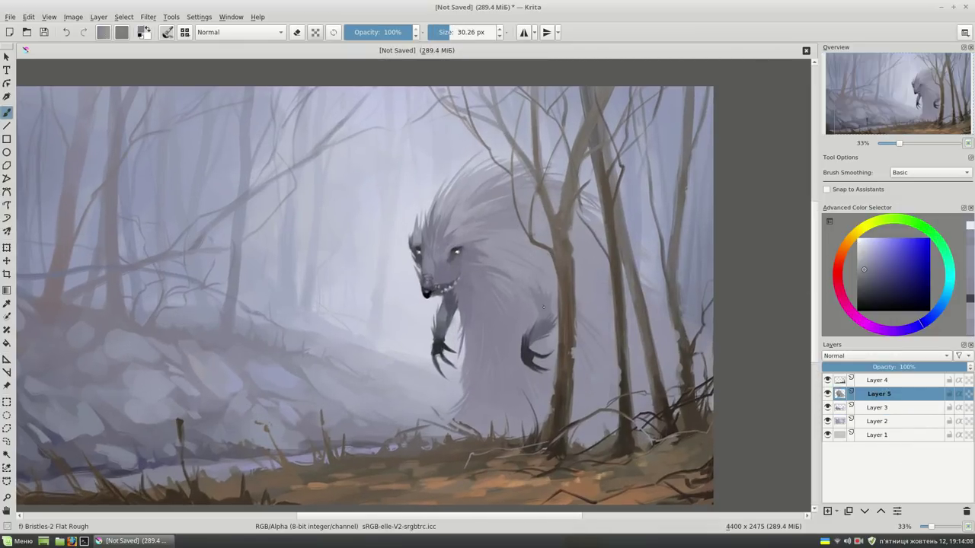
{"action": "left_click", "coordinate": [552, 284], "text": "ctrl"}
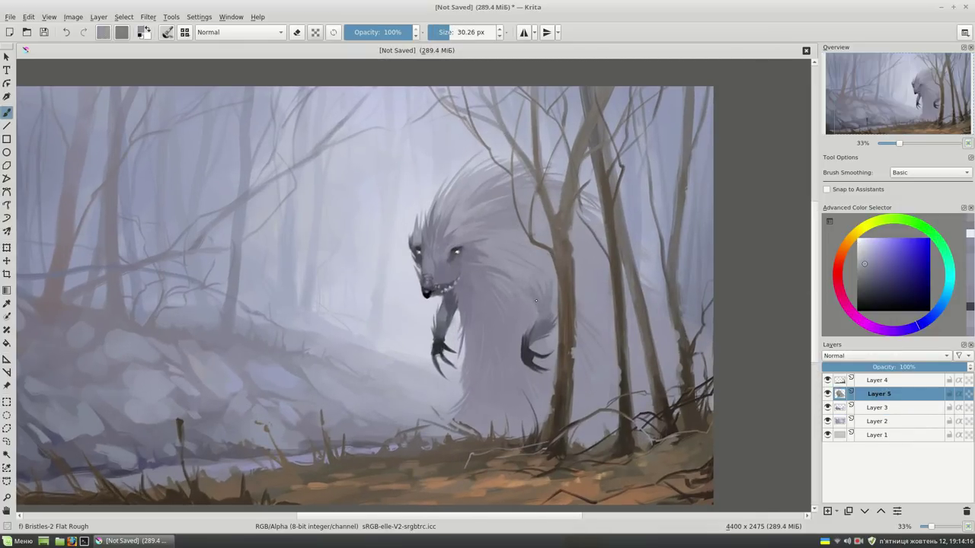
{"action": "left_click_drag", "start_coordinate": [536, 301], "coordinate": [563, 298]}
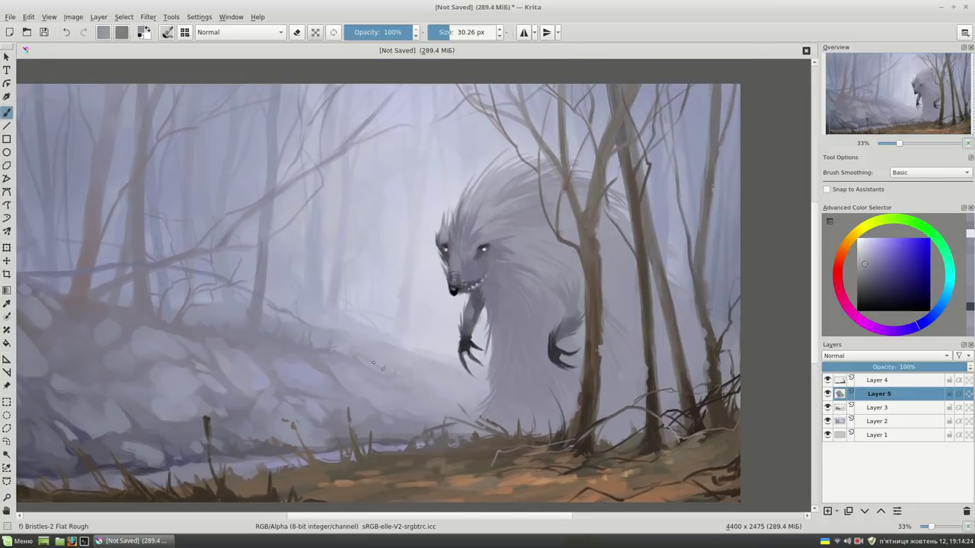
{"action": "left_click_drag", "start_coordinate": [373, 363], "coordinate": [445, 356]}
{"action": "left_click", "coordinate": [861, 411]}
Sample grey-purple colours from the lower-left rocks and enlarge the brush to about 53 px
{"action": "left_click", "coordinate": [349, 206], "text": "ctrl"}
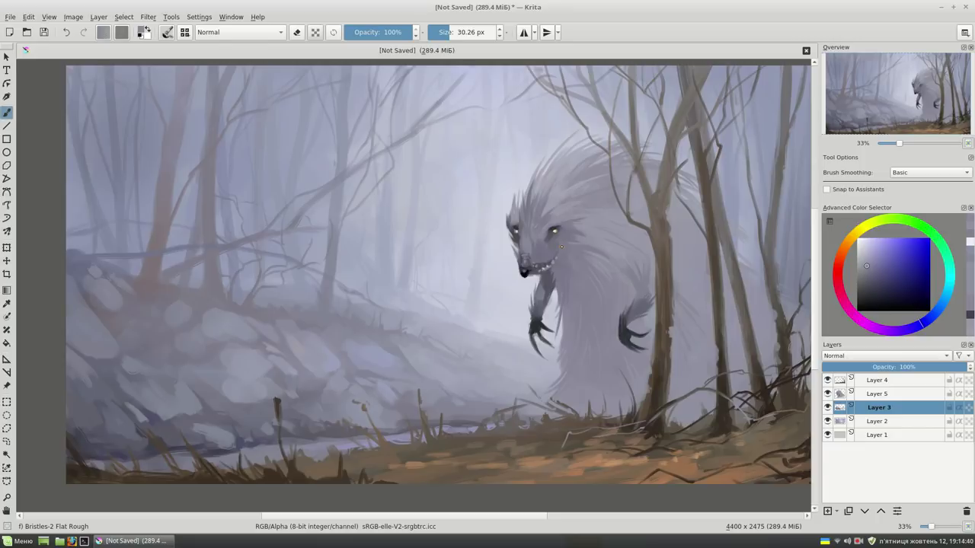
{"action": "left_click_drag", "start_coordinate": [613, 233], "coordinate": [607, 240]}
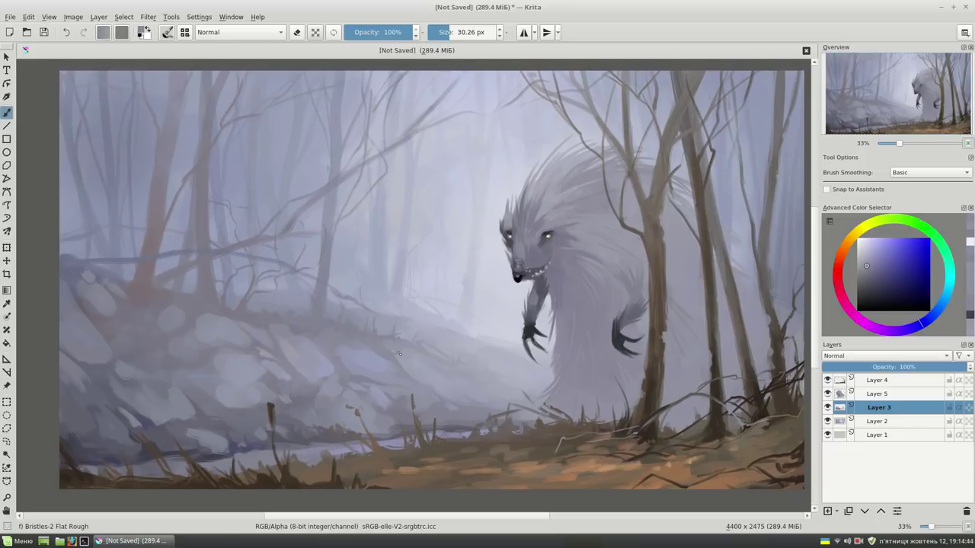
{"action": "left_click", "coordinate": [181, 436], "text": "ctrl"}
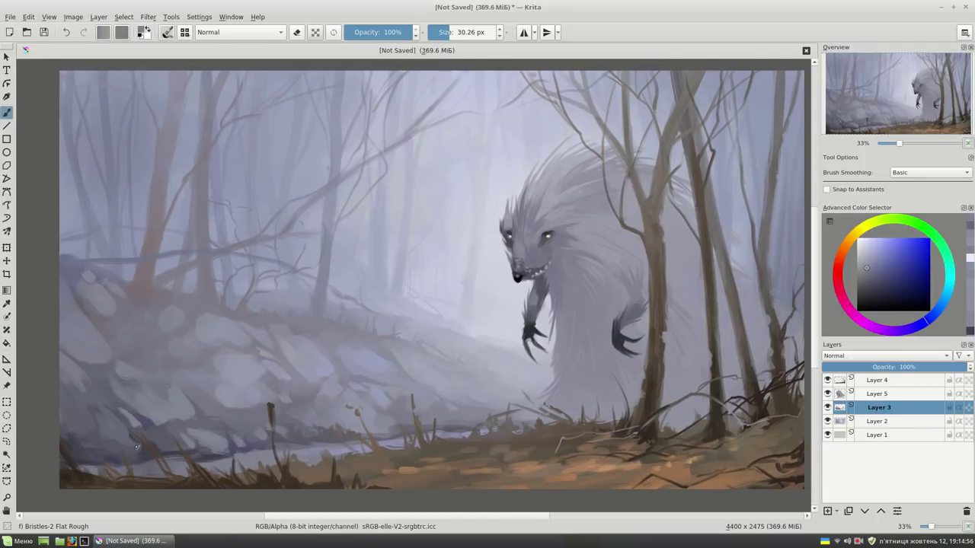
{"action": "left_click_drag", "start_coordinate": [134, 438], "coordinate": [149, 434]}
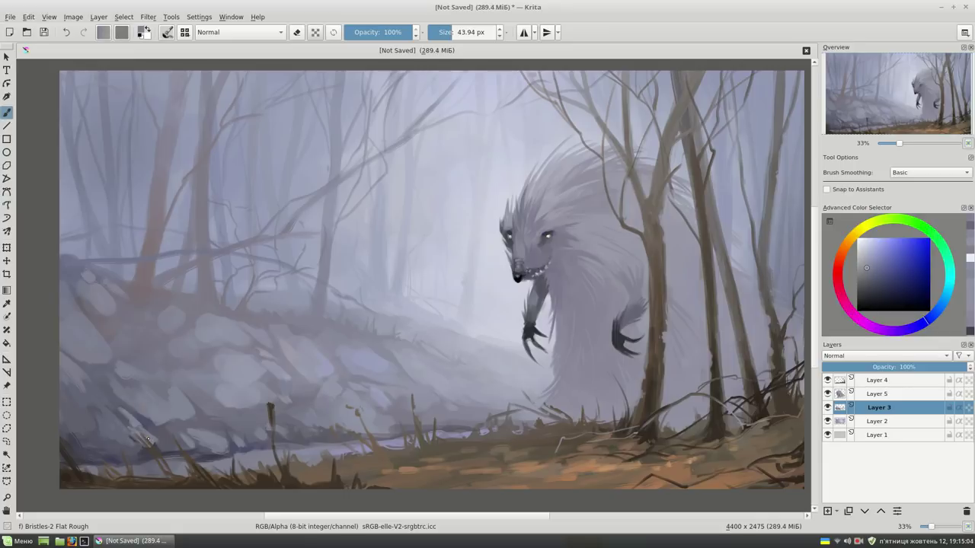
{"action": "left_click", "coordinate": [80, 410], "text": "ctrl"}
{"action": "left_click", "coordinate": [81, 424], "text": "ctrl"}
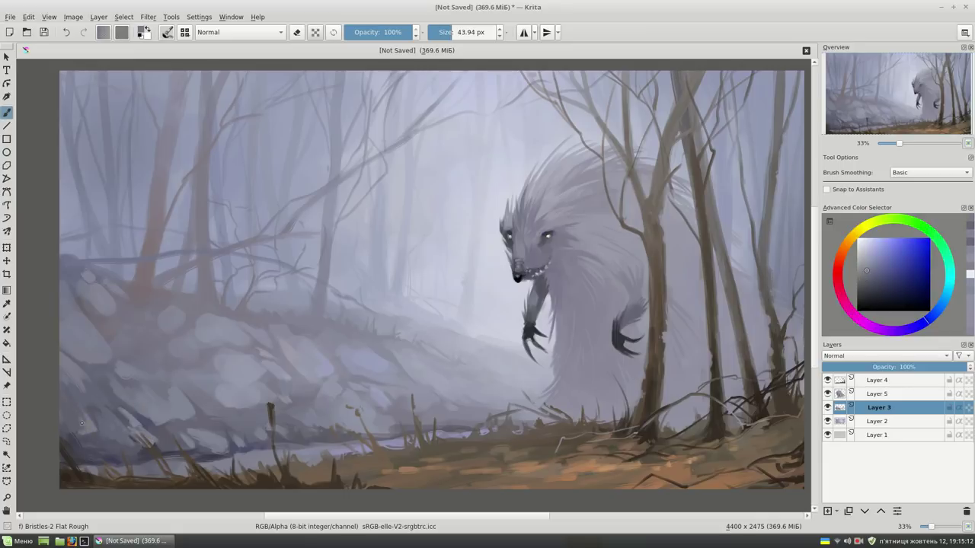
{"action": "left_click_drag", "start_coordinate": [76, 426], "coordinate": [85, 434]}
{"action": "left_click", "coordinate": [72, 420], "text": "ctrl"}
Dab rock-coloured strokes over the left rocks to blend them into the mist
{"action": "left_click", "coordinate": [197, 376], "text": "ctrl"}
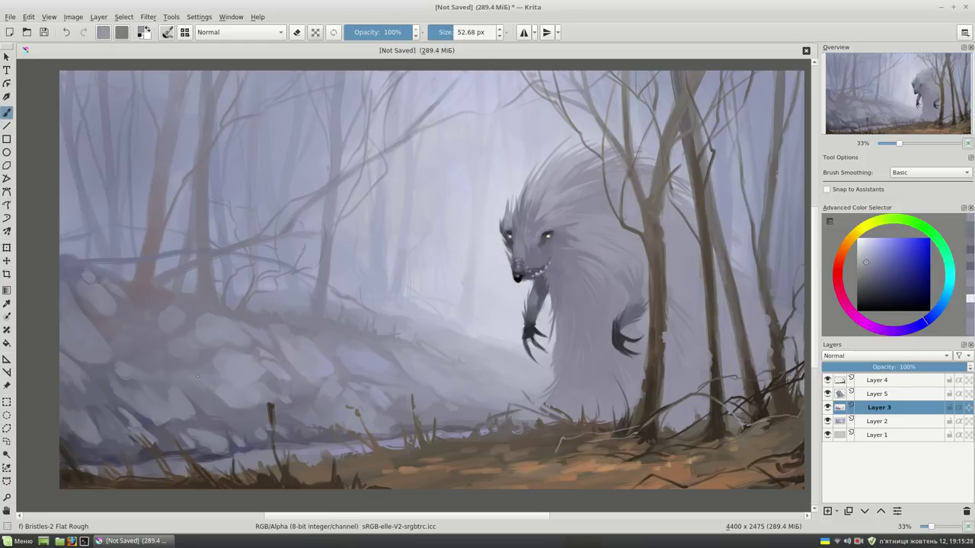
{"action": "left_click", "coordinate": [241, 362], "text": "ctrl"}
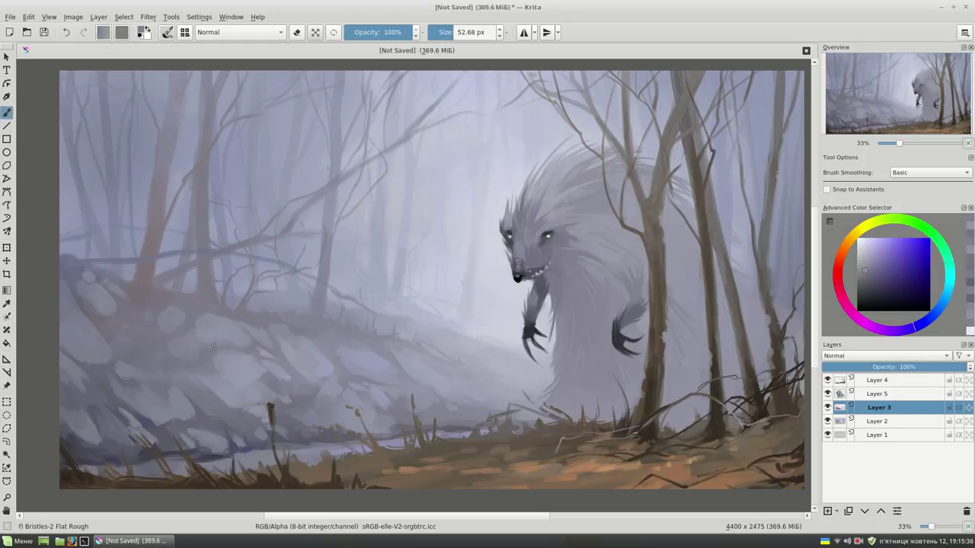
{"action": "left_click", "coordinate": [175, 351], "text": "ctrl"}
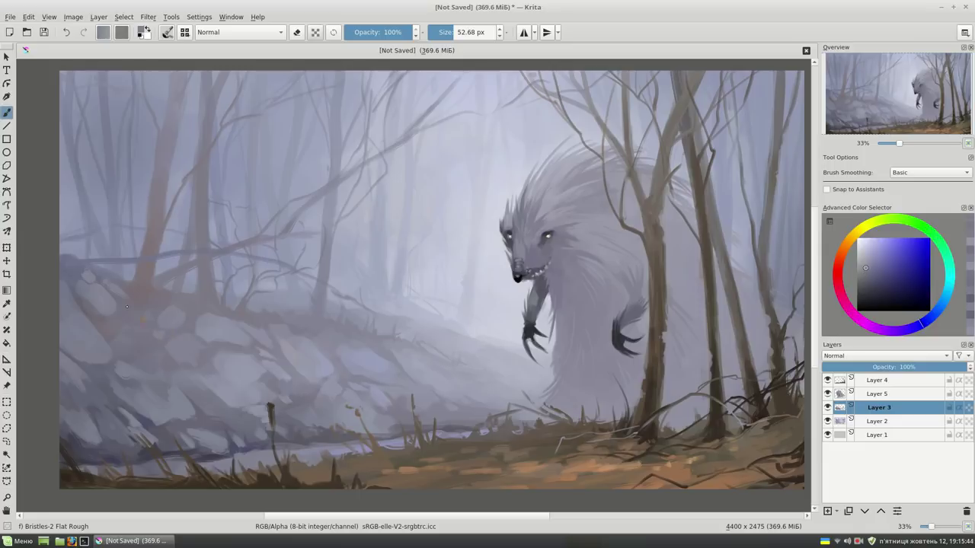
{"action": "left_click_drag", "start_coordinate": [122, 309], "coordinate": [148, 329]}
{"action": "left_click", "coordinate": [141, 326], "text": "ctrl"}
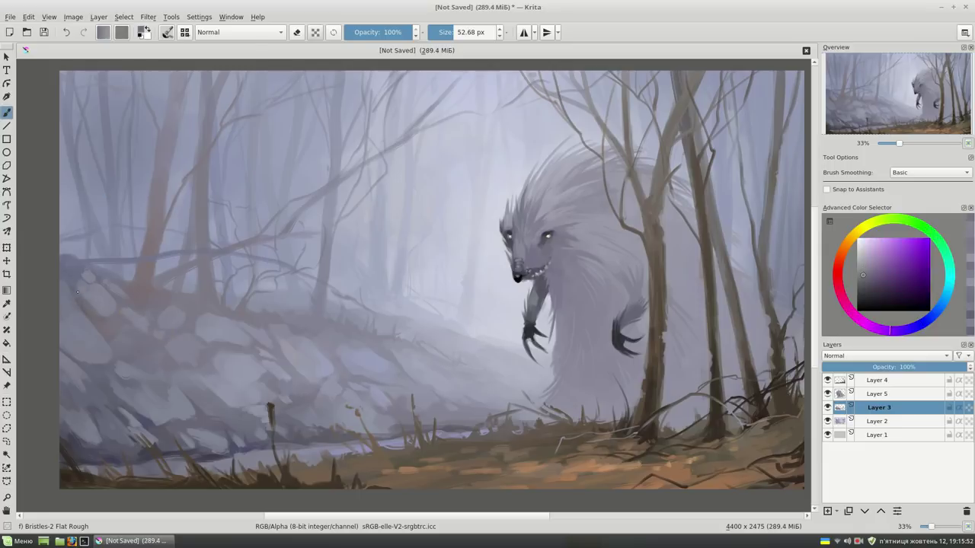
{"action": "left_click_drag", "start_coordinate": [66, 278], "coordinate": [81, 296]}
{"action": "left_click", "coordinate": [97, 331], "text": "ctrl"}
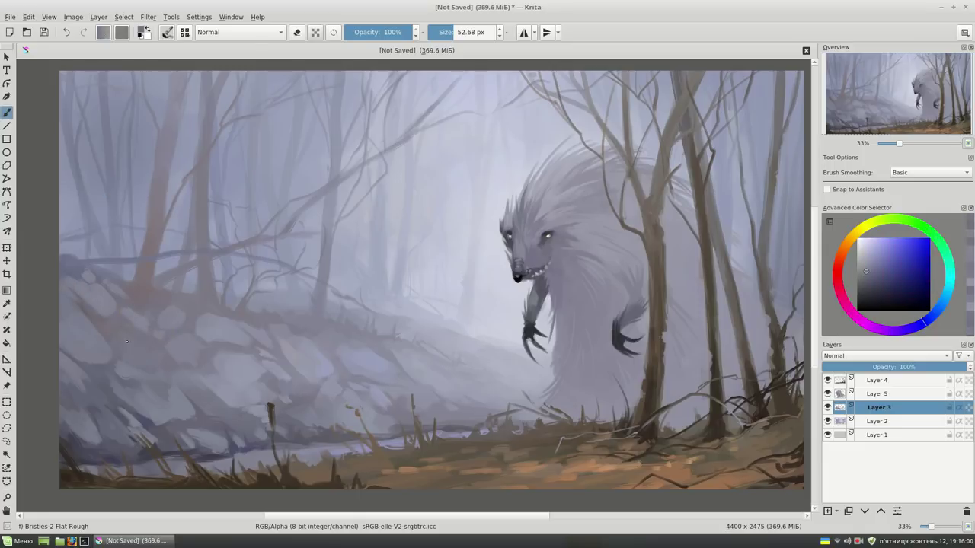
{"action": "left_click", "coordinate": [129, 358], "text": "ctrl"}
{"action": "left_click_drag", "start_coordinate": [577, 313], "coordinate": [542, 343]}
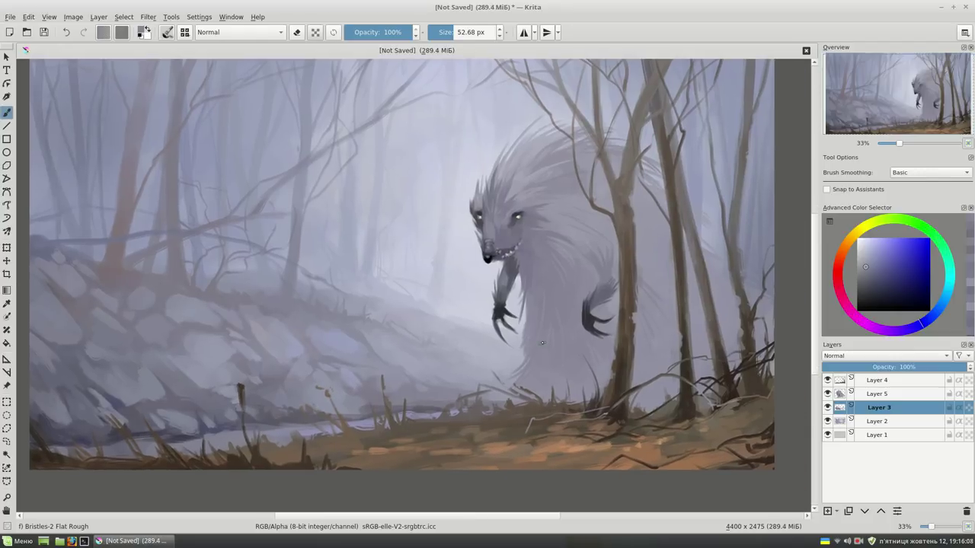
On Layer 4, paint dark purple strokes along the bottom-left rocks with a smaller brush
{"action": "left_click", "coordinate": [875, 380]}
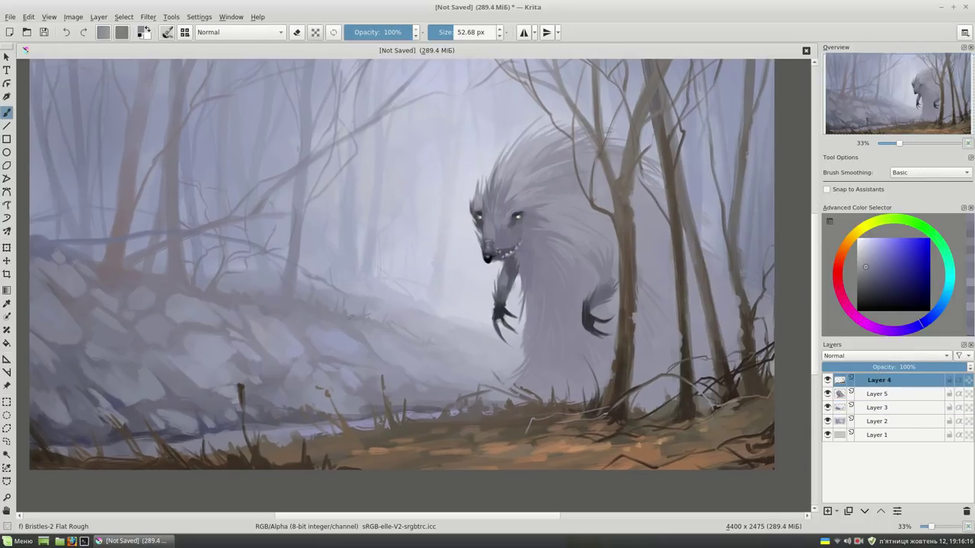
{"action": "key", "text": "bracketleft"}
{"action": "left_click", "coordinate": [38, 411], "text": "ctrl"}
{"action": "left_click", "coordinate": [861, 301]}
{"action": "mouse_move", "coordinate": [42, 415]}
{"action": "left_mouse_down"}
{"action": "mouse_move", "coordinate": [99, 418]}
{"action": "mouse_move", "coordinate": [130, 450]}
{"action": "left_mouse_up"}
{"action": "key", "text": "bracketleft"}
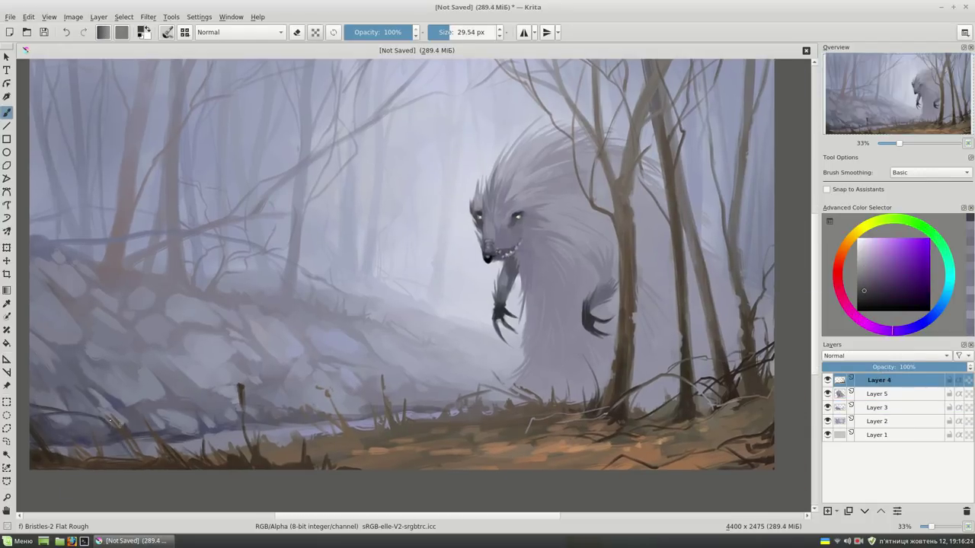
{"action": "left_click_drag", "start_coordinate": [106, 419], "coordinate": [174, 431]}
{"action": "left_click_drag", "start_coordinate": [32, 452], "coordinate": [138, 440]}
Draw thin dark twigs and an upright stalk over the bottom-left rocks
{"action": "left_click_drag", "start_coordinate": [75, 421], "coordinate": [128, 411]}
{"action": "left_click_drag", "start_coordinate": [35, 411], "coordinate": [120, 418]}
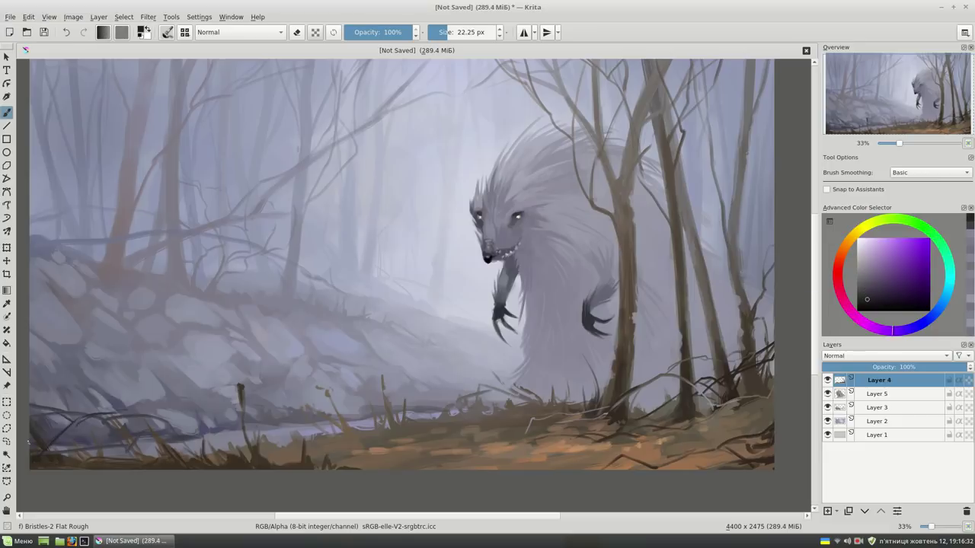
{"action": "left_click_drag", "start_coordinate": [35, 428], "coordinate": [195, 379]}
{"action": "left_click_drag", "start_coordinate": [87, 462], "coordinate": [140, 449]}
{"action": "left_click_drag", "start_coordinate": [194, 354], "coordinate": [193, 382]}
{"action": "mouse_move", "coordinate": [154, 417]}
{"action": "left_mouse_down"}
{"action": "mouse_move", "coordinate": [186, 408]}
{"action": "mouse_move", "coordinate": [142, 417]}
{"action": "left_mouse_up"}
Add dark branches and grass blades along the left grass and bottom foreground
{"action": "left_click_drag", "start_coordinate": [185, 446], "coordinate": [108, 466]}
{"action": "mouse_move", "coordinate": [238, 420]}
{"action": "left_mouse_down"}
{"action": "mouse_move", "coordinate": [167, 450]}
{"action": "mouse_move", "coordinate": [45, 456]}
{"action": "left_mouse_up"}
{"action": "left_click_drag", "start_coordinate": [152, 447], "coordinate": [128, 460]}
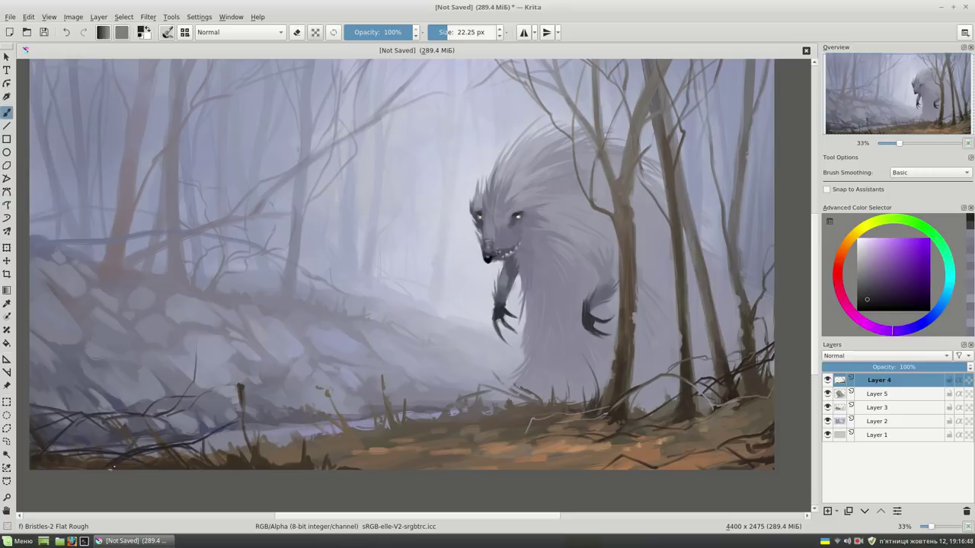
{"action": "mouse_move", "coordinate": [324, 431]}
{"action": "left_mouse_down"}
{"action": "mouse_move", "coordinate": [259, 455]}
{"action": "mouse_move", "coordinate": [321, 451]}
{"action": "left_mouse_up"}
{"action": "left_click", "coordinate": [254, 456], "text": "ctrl"}
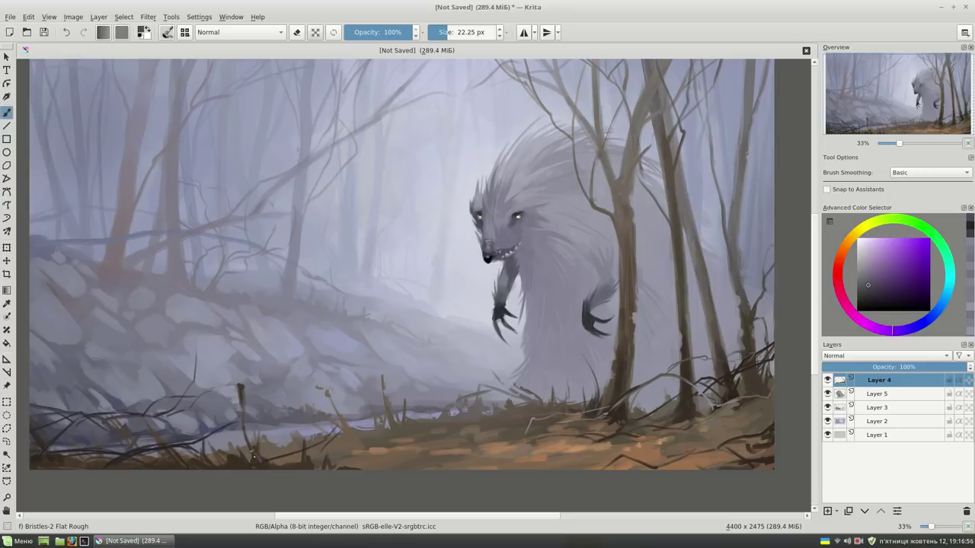
{"action": "left_click_drag", "start_coordinate": [146, 446], "coordinate": [112, 466]}
Paint orange-brown ground strokes with a larger brush, sampling darker and lighter browns
{"action": "left_click", "coordinate": [638, 440], "text": "ctrl"}
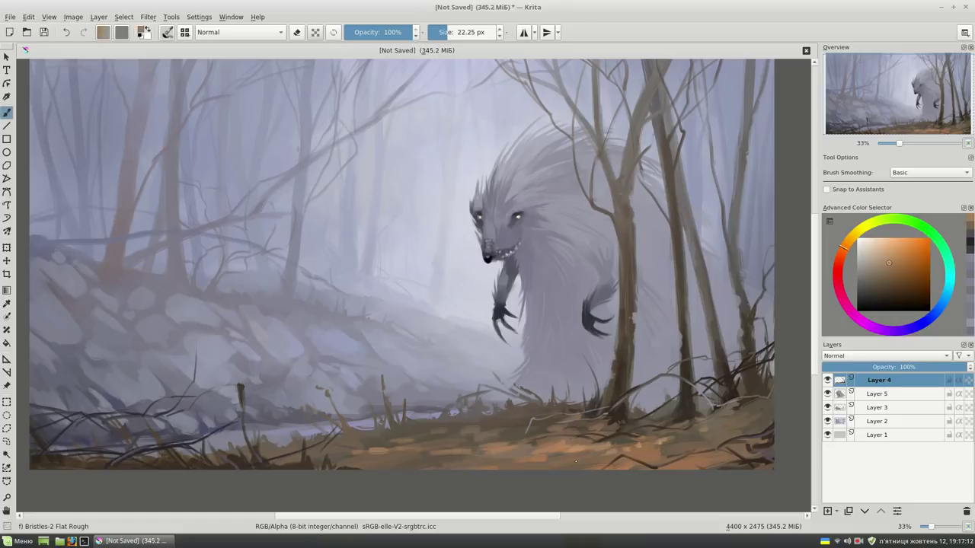
{"action": "key", "text": "bracketright"}
{"action": "key", "text": "bracketright"}
{"action": "left_click", "coordinate": [477, 462], "text": "ctrl"}
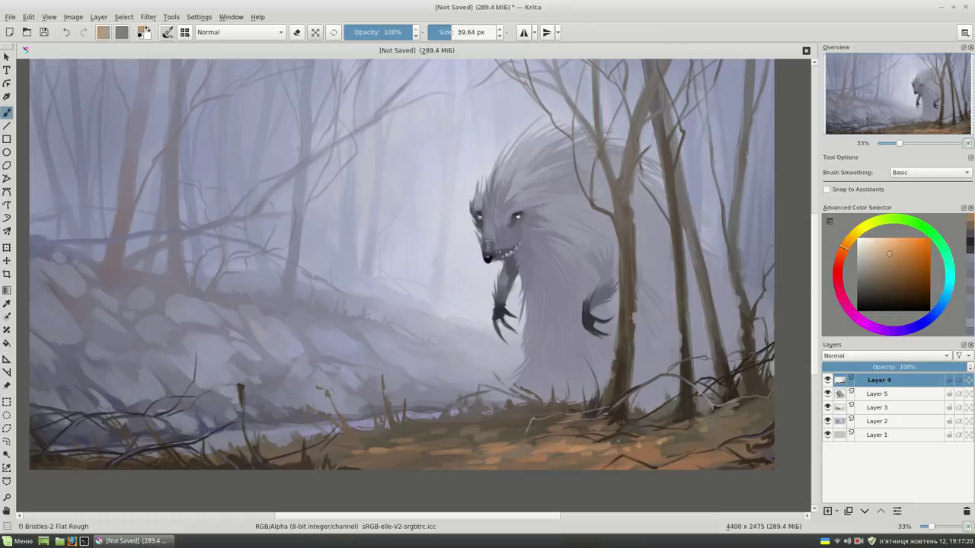
{"action": "left_click", "coordinate": [469, 448], "text": "ctrl"}
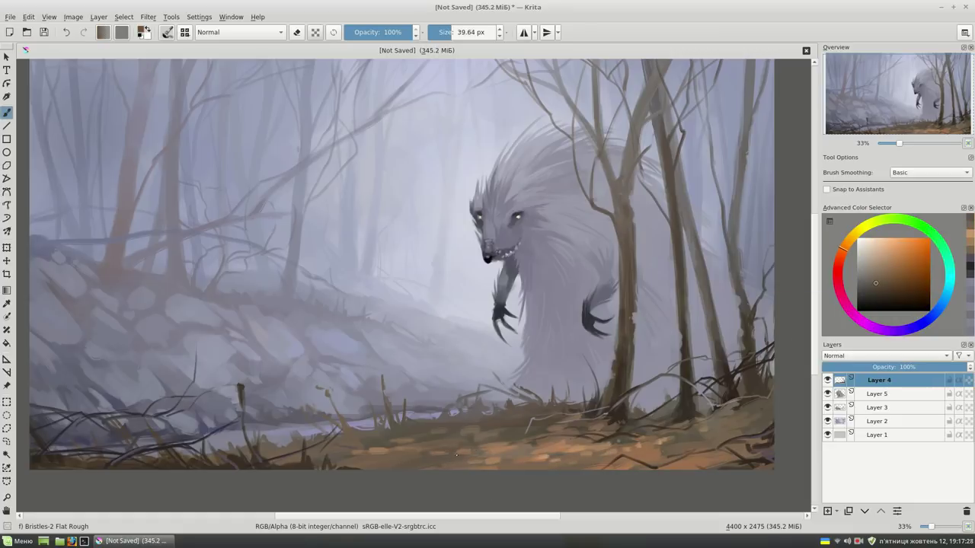
{"action": "left_click", "coordinate": [457, 455], "text": "ctrl"}
{"action": "left_click", "coordinate": [494, 427], "text": "ctrl"}
{"action": "left_click", "coordinate": [480, 419], "text": "ctrl"}
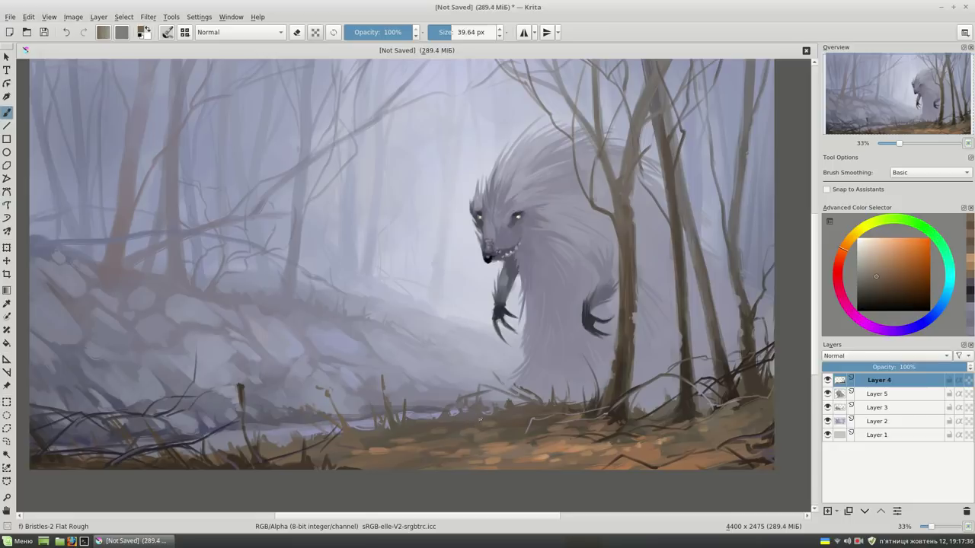
Work lighter greyish and orange-brown tones sampled from the canvas into the foreground ground
{"action": "left_click", "coordinate": [498, 456], "text": "ctrl"}
{"action": "left_click", "coordinate": [449, 438], "text": "ctrl"}
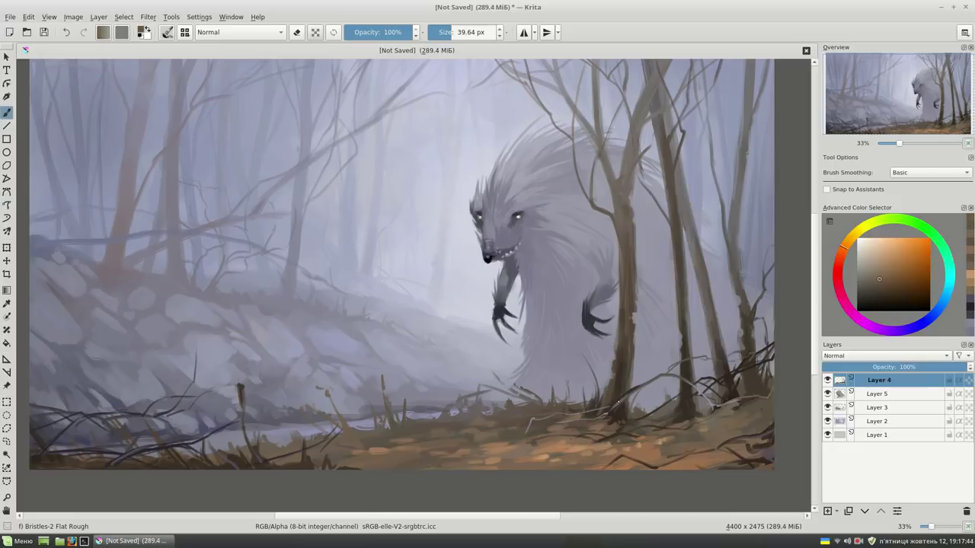
{"action": "left_click", "coordinate": [384, 464], "text": "ctrl"}
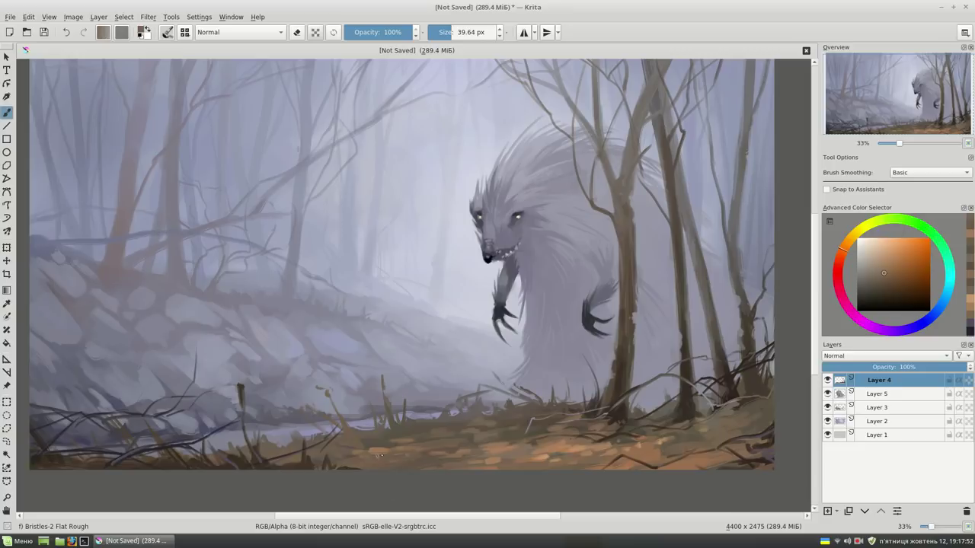
{"action": "left_click", "coordinate": [765, 363], "text": "ctrl"}
{"action": "left_click", "coordinate": [759, 408], "text": "ctrl"}
{"action": "left_click", "coordinate": [761, 418], "text": "ctrl"}
{"action": "left_click", "coordinate": [689, 437], "text": "ctrl"}
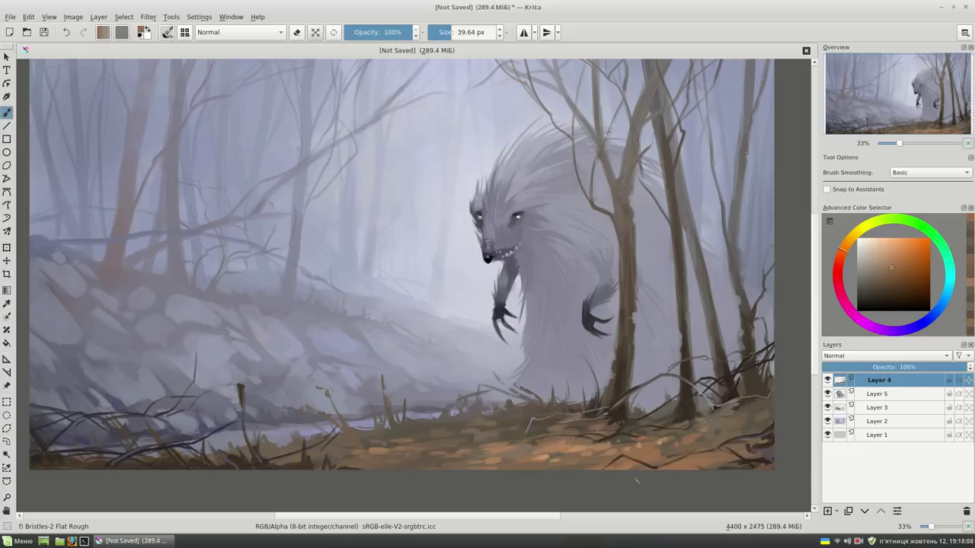
{"action": "scroll", "coordinate": [663, 374], "scroll_direction": "up", "scroll_amount": 1}
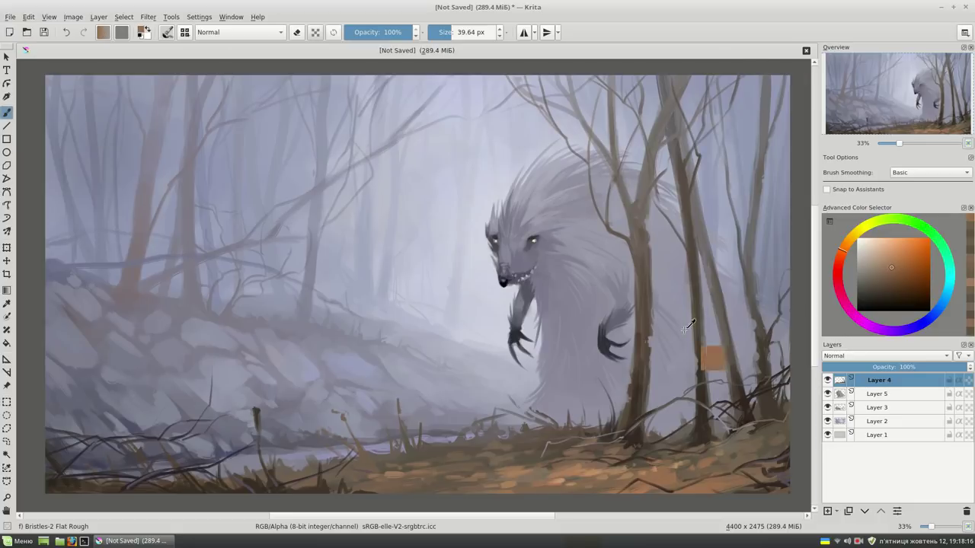
Zoom in, shrink the brush, and darken the creature's left forearm on Layer 5
{"action": "key", "text": "Page_Down"}
{"action": "scroll", "coordinate": [536, 270], "scroll_direction": "up", "scroll_amount": 2}
{"action": "key", "text": "bracketleft"}
{"action": "key", "text": "bracketleft"}
{"action": "key", "text": "bracketleft"}
{"action": "left_click", "coordinate": [518, 415], "text": "ctrl"}
{"action": "mouse_move", "coordinate": [504, 393]}
{"action": "left_mouse_down"}
{"action": "mouse_move", "coordinate": [507, 361]}
{"action": "mouse_move", "coordinate": [500, 380]}
{"action": "left_mouse_up"}
{"action": "left_click_drag", "start_coordinate": [530, 315], "coordinate": [519, 347]}
{"action": "left_click_drag", "start_coordinate": [526, 294], "coordinate": [514, 346]}
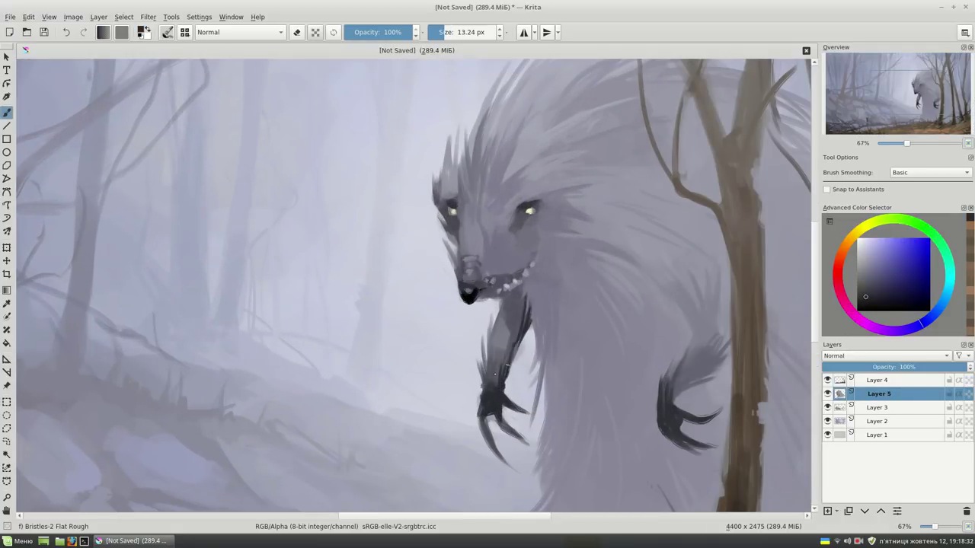
Darken the creature's neck and paint dark claw strokes
{"action": "scroll", "coordinate": [591, 320], "scroll_direction": "down", "scroll_amount": 1}
{"action": "key", "text": "bracketright"}
{"action": "key", "text": "bracketright"}
{"action": "key", "text": "bracketright"}
{"action": "left_click_drag", "start_coordinate": [521, 263], "coordinate": [523, 294]}
{"action": "scroll", "coordinate": [579, 282], "scroll_direction": "down", "scroll_amount": 1}
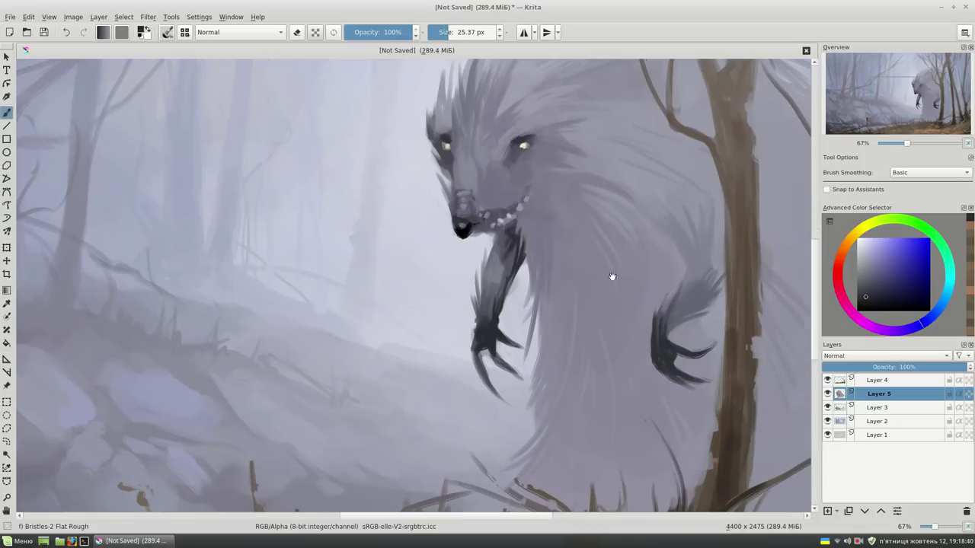
{"action": "key", "text": "bracketleft"}
{"action": "key", "text": "bracketleft"}
{"action": "left_click_drag", "start_coordinate": [480, 347], "coordinate": [494, 394]}
{"action": "left_click_drag", "start_coordinate": [504, 361], "coordinate": [527, 378]}
{"action": "left_click_drag", "start_coordinate": [508, 338], "coordinate": [522, 347]}
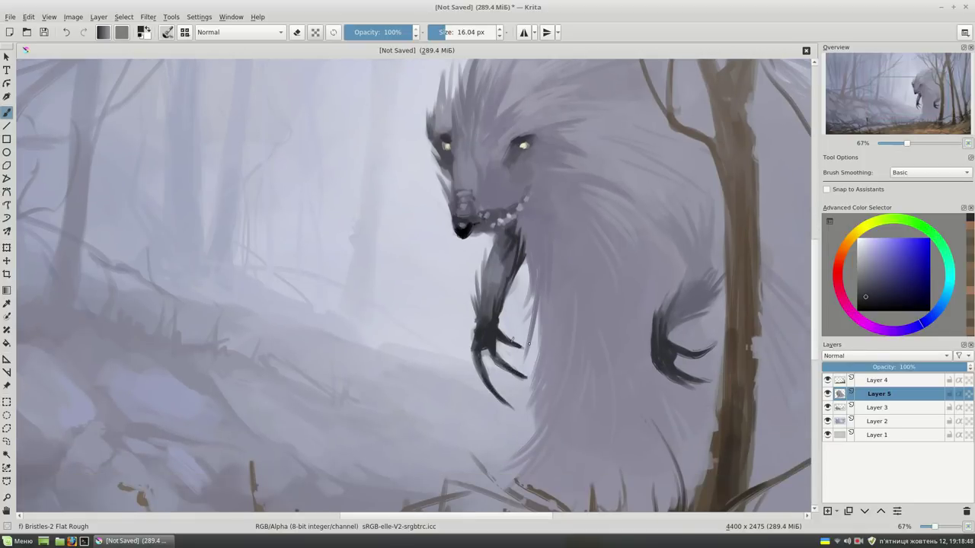
Sample near-black and light grey-blue tones from the creature, then zoom to 100% on the face
{"action": "key", "text": "e"}
{"action": "key", "text": "e"}
{"action": "left_click", "coordinate": [515, 350], "text": "ctrl"}
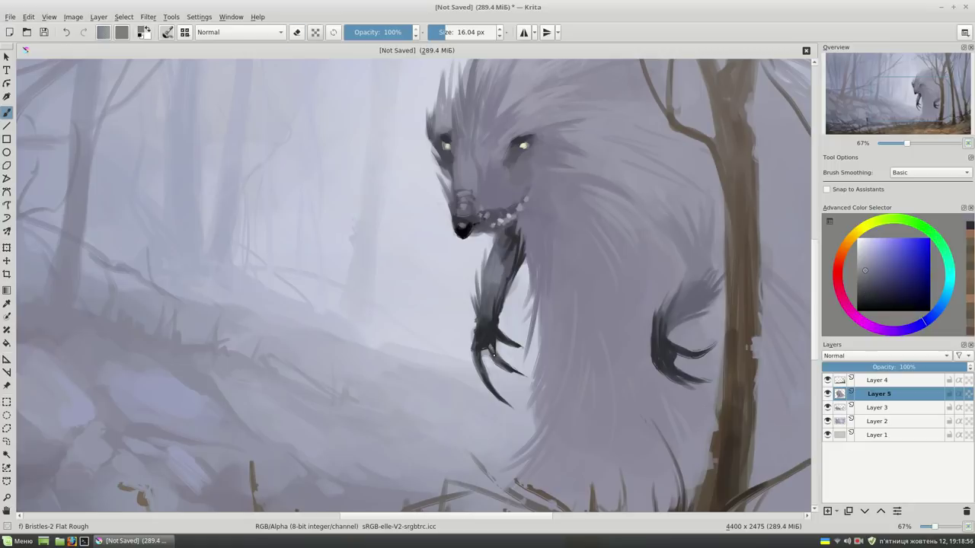
{"action": "left_click_drag", "start_coordinate": [750, 381], "coordinate": [672, 365]}
{"action": "left_click", "coordinate": [629, 333], "text": "ctrl"}
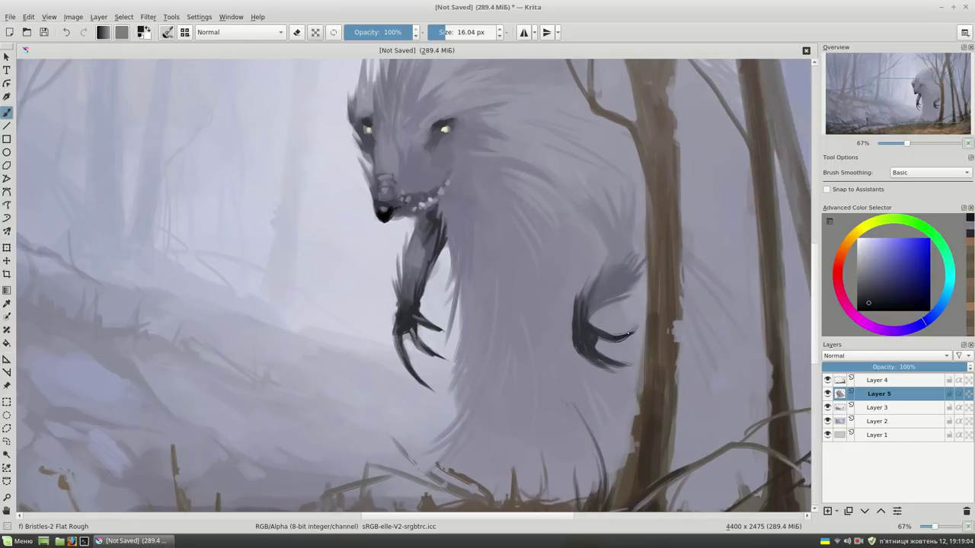
{"action": "left_click", "coordinate": [602, 367], "text": "ctrl"}
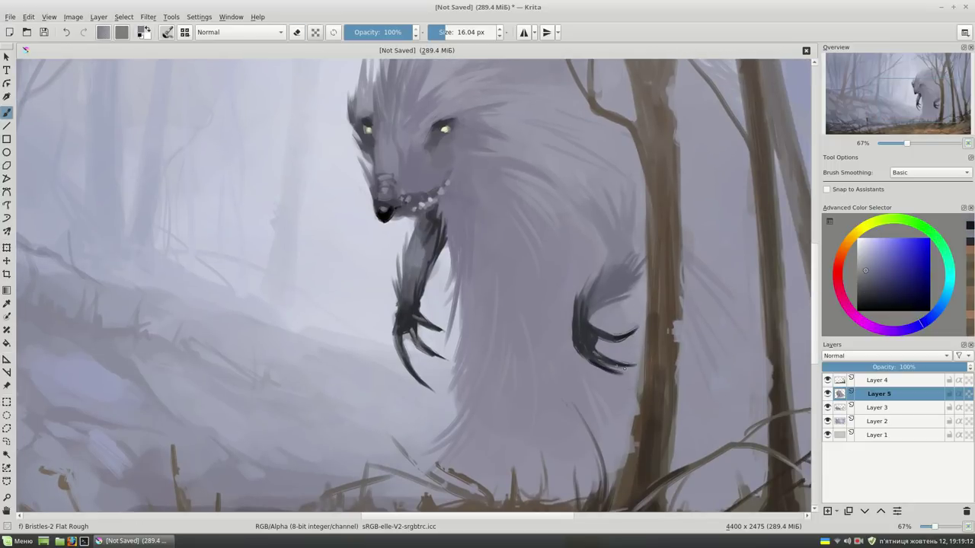
{"action": "key", "text": "minus"}
{"action": "key", "text": "minus"}
{"action": "key", "text": "plus"}
{"action": "key", "text": "plus"}
{"action": "left_click", "coordinate": [446, 342], "text": "ctrl"}
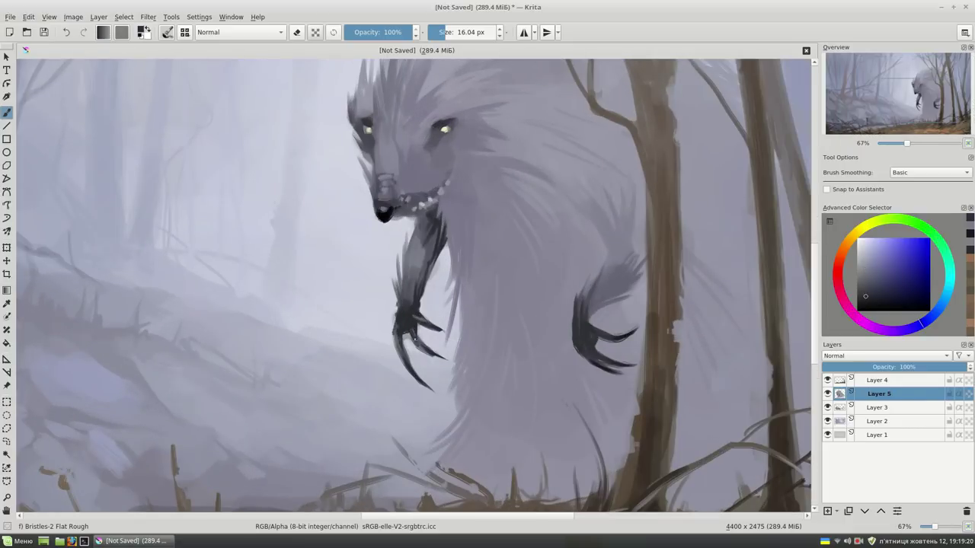
{"action": "key", "text": "e"}
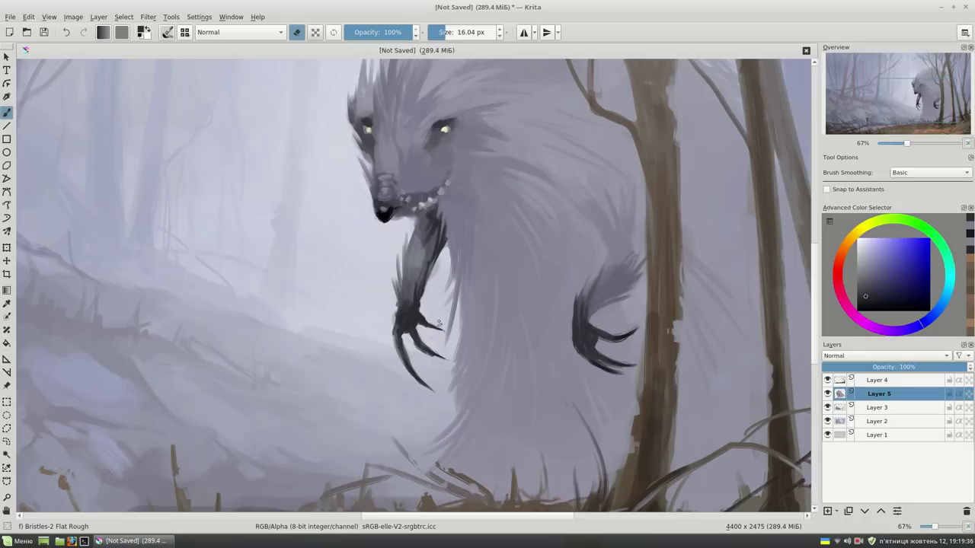
{"action": "key", "text": "minus"}
{"action": "key", "text": "minus"}
{"action": "key", "text": "e"}
{"action": "key", "text": "plus"}
{"action": "key", "text": "plus"}
{"action": "key", "text": "plus"}
Paint dark strokes around the left eye and brow, then light touches near the right eye
{"action": "left_click", "coordinate": [583, 183], "text": "ctrl"}
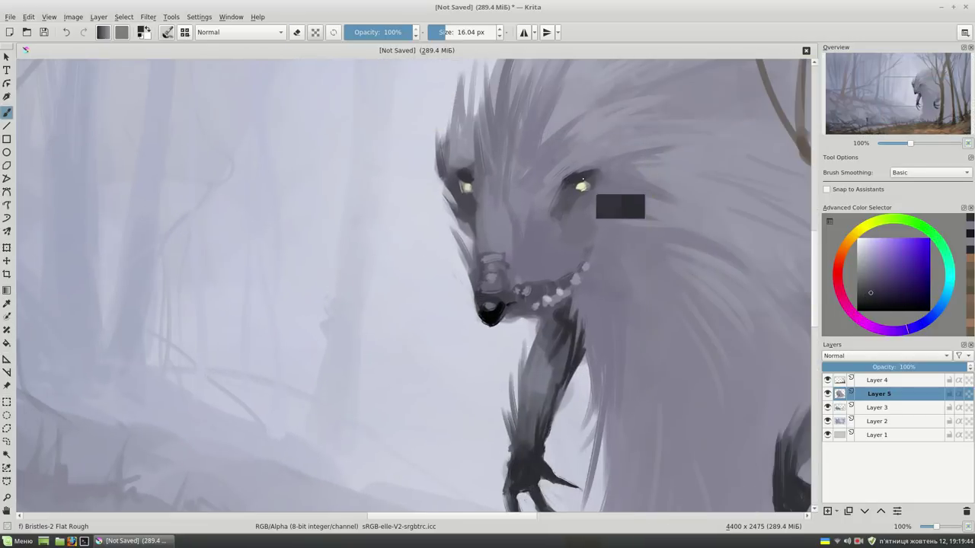
{"action": "key", "text": "bracketleft"}
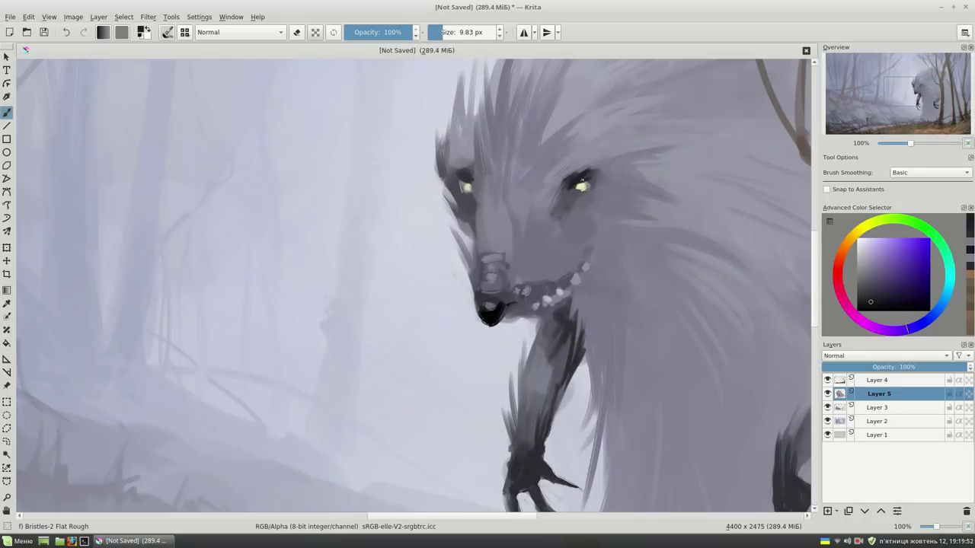
{"action": "mouse_move", "coordinate": [465, 178]}
{"action": "left_mouse_down"}
{"action": "mouse_move", "coordinate": [461, 162]}
{"action": "mouse_move", "coordinate": [475, 203]}
{"action": "mouse_move", "coordinate": [472, 163]}
{"action": "mouse_move", "coordinate": [472, 217]}
{"action": "left_mouse_up"}
{"action": "left_click", "coordinate": [482, 228], "text": "ctrl"}
{"action": "left_click_drag", "start_coordinate": [567, 194], "coordinate": [529, 244]}
{"action": "scroll", "coordinate": [514, 227], "scroll_direction": "down", "scroll_amount": 2}
Select Layer 3, toggle eraser mode, and enlarge the brush
{"action": "scroll", "coordinate": [746, 215], "scroll_direction": "down", "scroll_amount": 2}
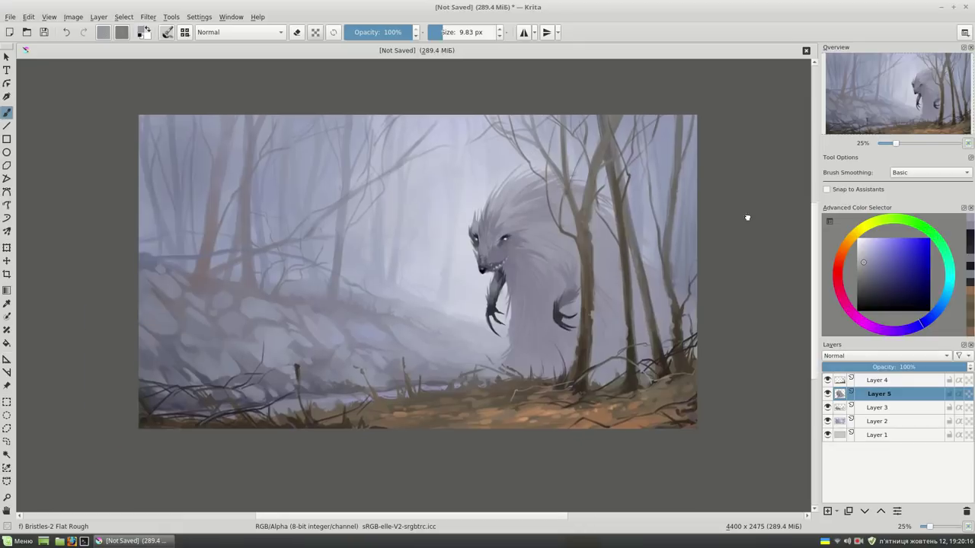
{"action": "scroll", "coordinate": [746, 215], "scroll_direction": "up", "scroll_amount": 1}
{"action": "left_click", "coordinate": [891, 407]}
{"action": "key", "text": "e"}
{"action": "left_click_drag", "start_coordinate": [434, 111], "coordinate": [450, 111]}
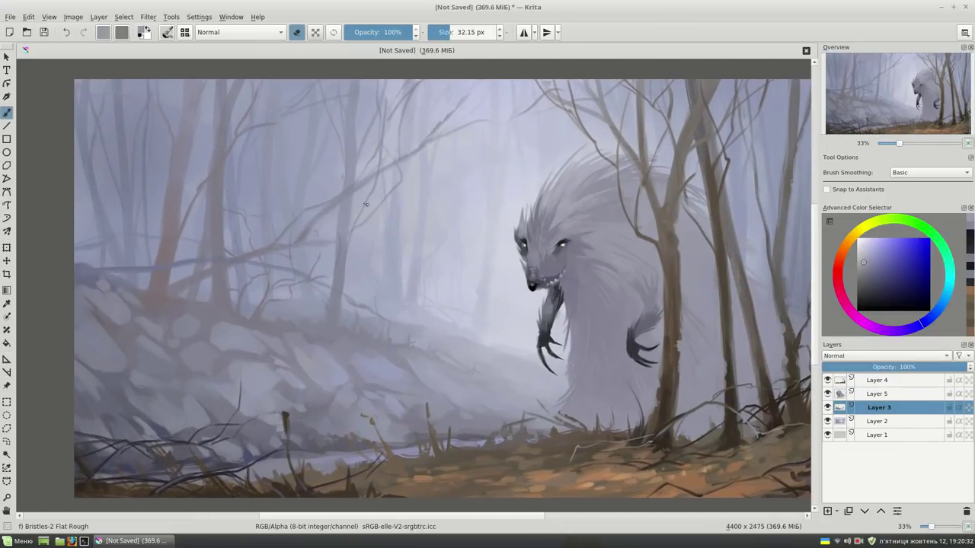
{"action": "left_click_drag", "start_coordinate": [451, 32], "coordinate": [454, 32]}
{"action": "left_click_drag", "start_coordinate": [607, 354], "coordinate": [586, 348]}
Stamp faint leaves onto the left branches with the Stamp Leaves preset in greyish purple
{"action": "key", "text": "F6"}
{"action": "left_click", "coordinate": [339, 179]}
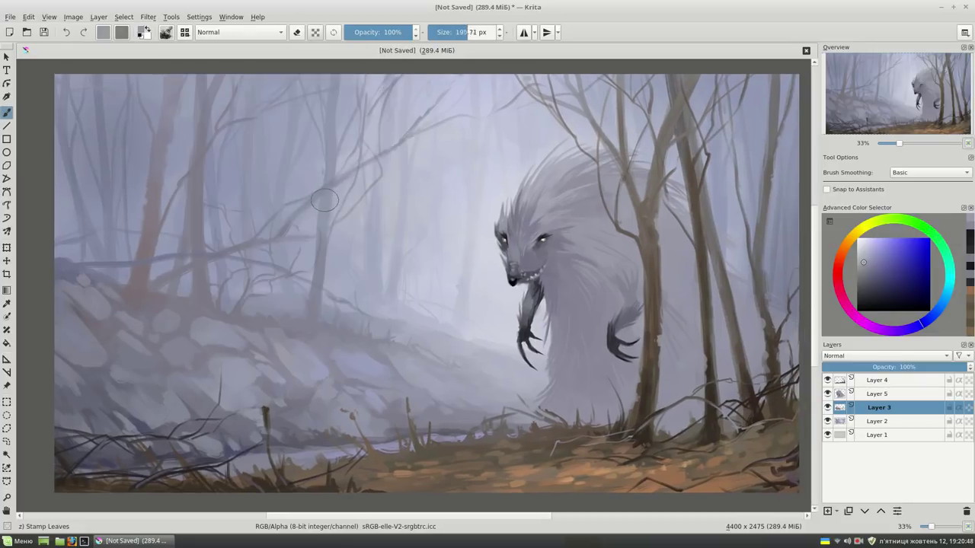
{"action": "left_click_drag", "start_coordinate": [212, 246], "coordinate": [282, 251]}
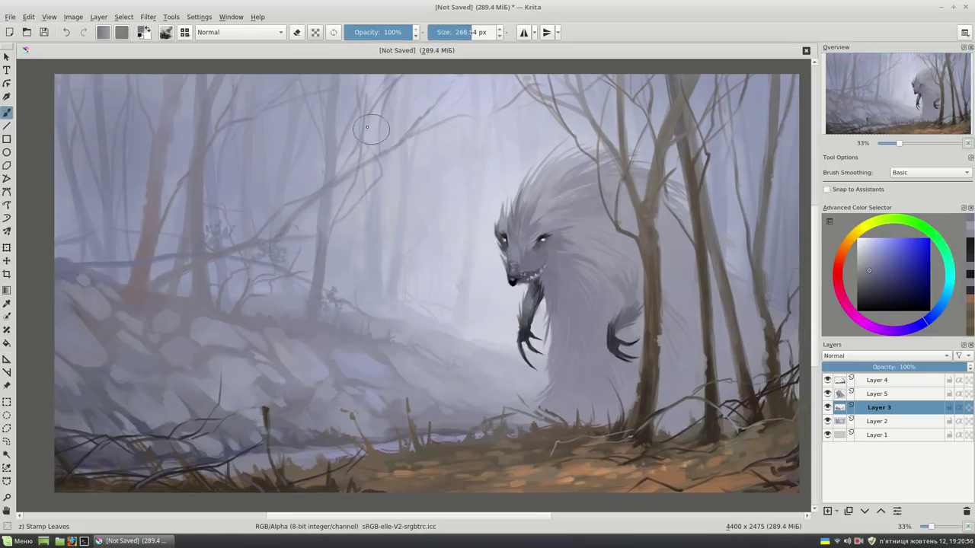
{"action": "key", "text": "["}
{"action": "left_click", "coordinate": [172, 248], "text": "ctrl"}
{"action": "left_click", "coordinate": [126, 248], "text": "ctrl"}
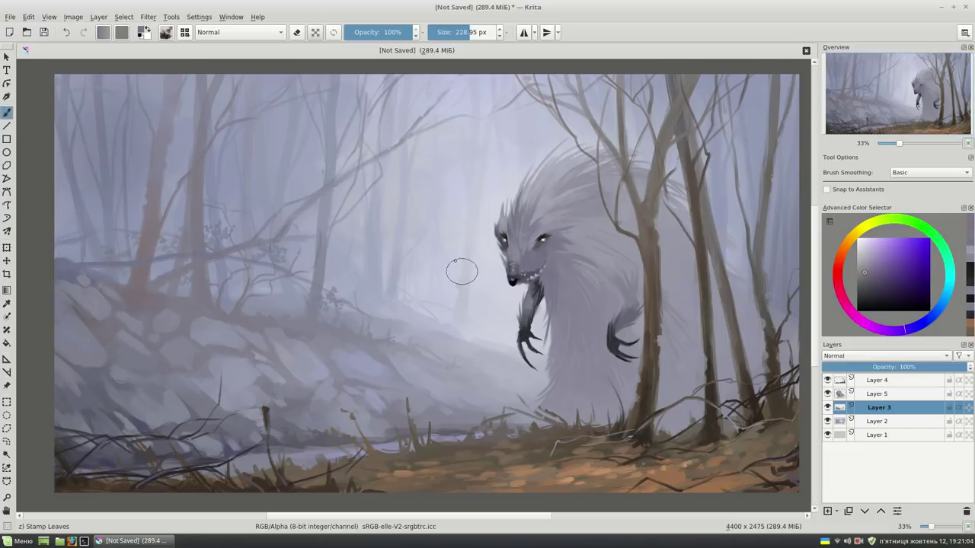
Resize the leaf stamp, choose pale greyish lavender, then return to Layer 4 and Bristles-2 Flat Rough
{"action": "mouse_move", "coordinate": [718, 313]}
{"action": "left_mouse_down"}
{"action": "mouse_move", "coordinate": [702, 297]}
{"action": "mouse_move", "coordinate": [713, 305]}
{"action": "left_mouse_up"}
{"action": "key", "text": "["}
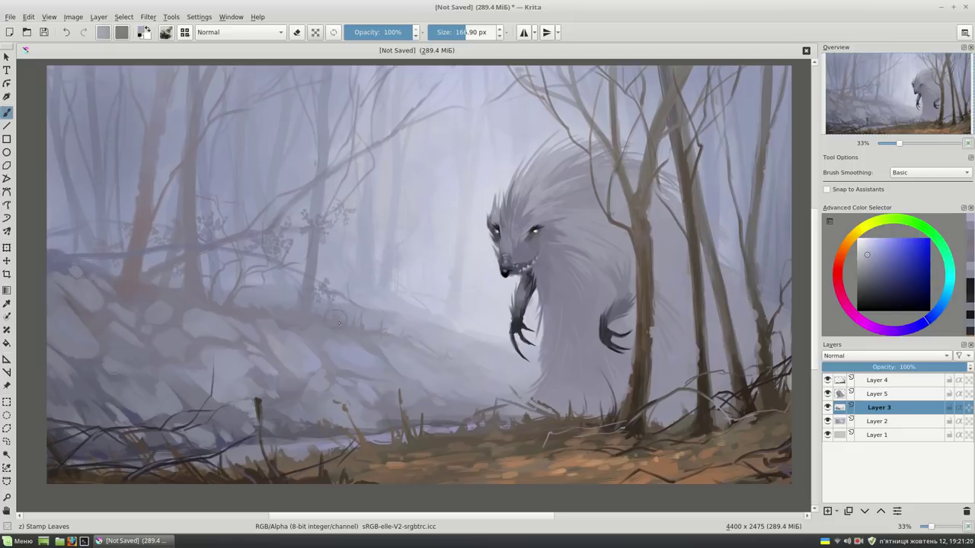
{"action": "left_click_drag", "start_coordinate": [607, 291], "coordinate": [624, 315]}
{"action": "key", "text": "]"}
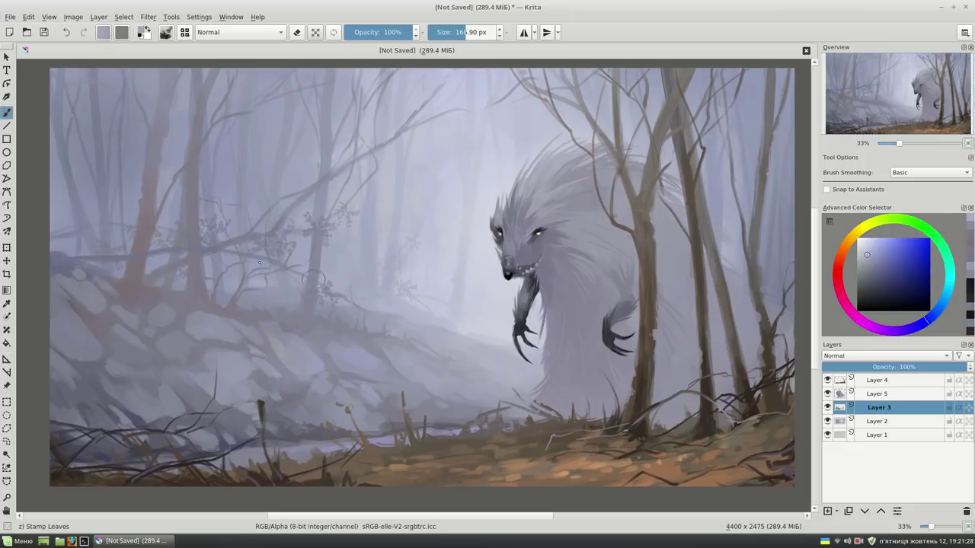
{"action": "left_click", "coordinate": [83, 238], "text": "ctrl"}
{"action": "left_click_drag", "start_coordinate": [496, 399], "coordinate": [494, 381]}
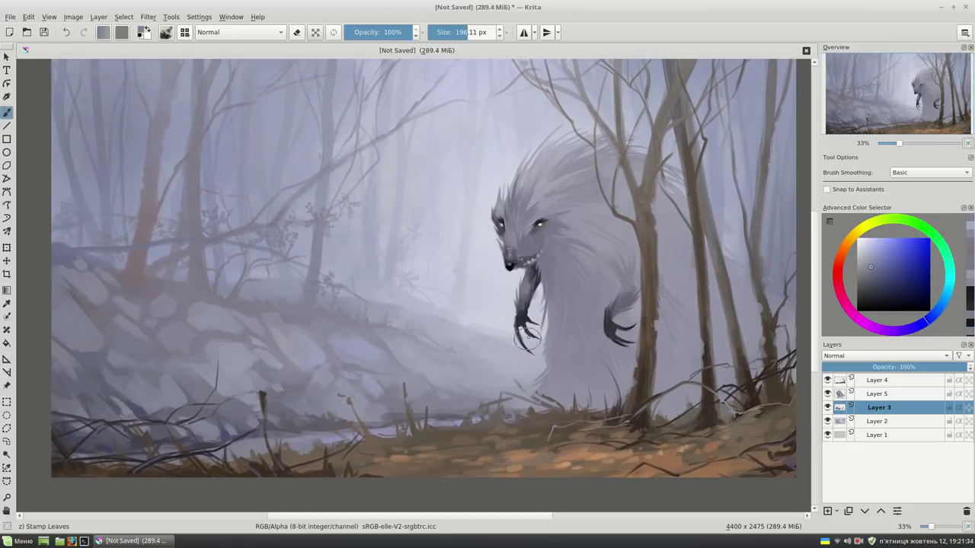
{"action": "left_click", "coordinate": [901, 386]}
{"action": "key", "text": "/"}
Paint a short light grass blade on the ground in dark orange-brown with a smaller brush
{"action": "left_click", "coordinate": [290, 469], "text": "ctrl"}
{"action": "key", "text": "e"}
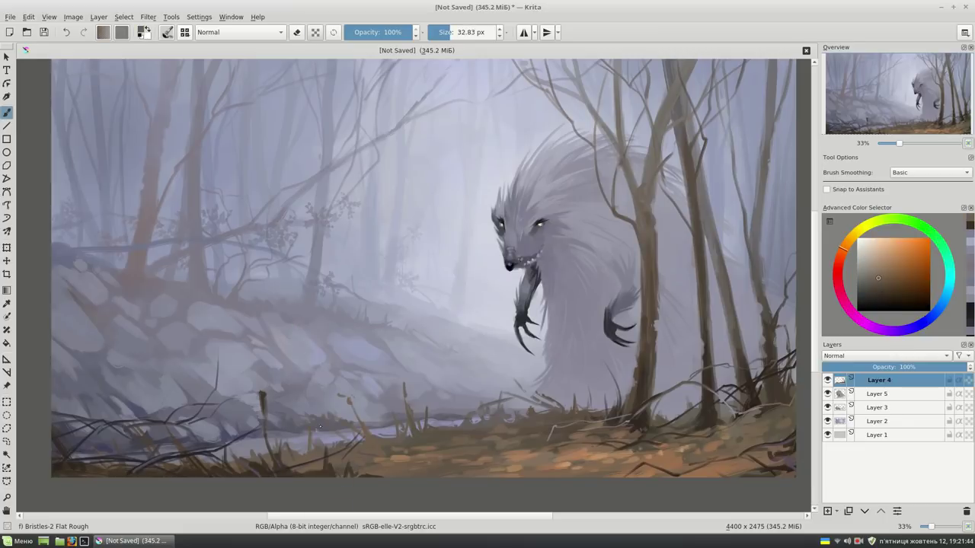
{"action": "key", "text": "bracketleft"}
{"action": "key", "text": "bracketleft"}
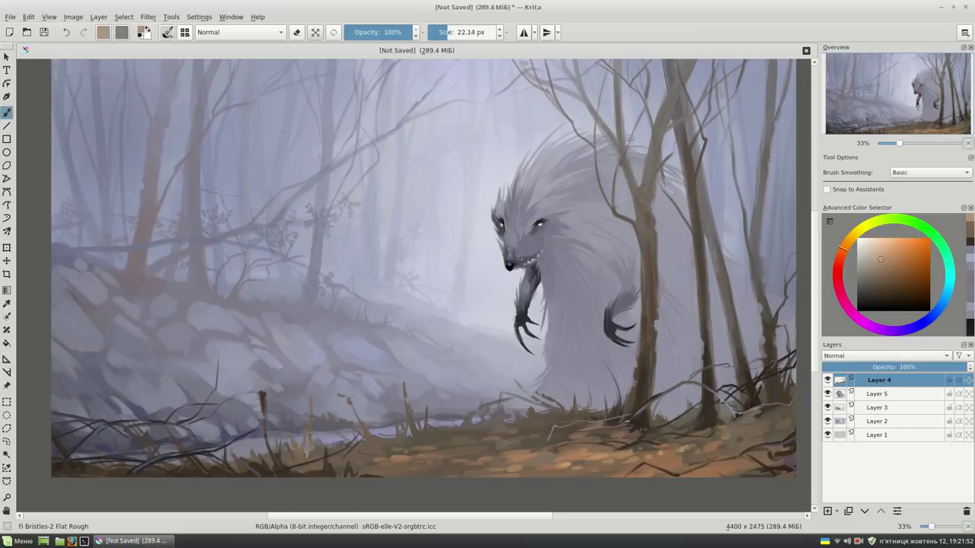
{"action": "mouse_move", "coordinate": [311, 432]}
{"action": "left_mouse_down"}
{"action": "mouse_move", "coordinate": [318, 456]}
{"action": "mouse_move", "coordinate": [314, 433]}
{"action": "left_mouse_up"}
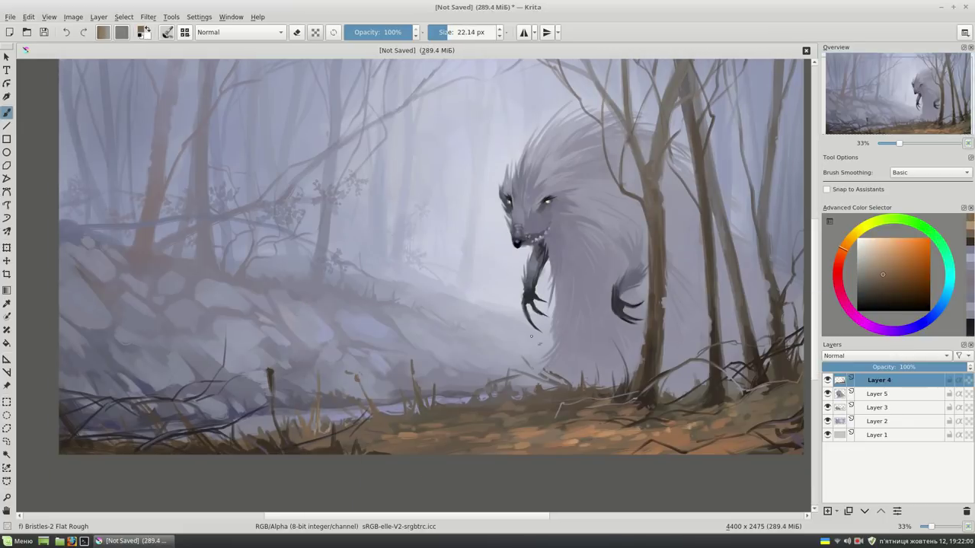
{"action": "left_click", "coordinate": [332, 439], "text": "ctrl"}
{"action": "left_click", "coordinate": [408, 405], "text": "ctrl"}
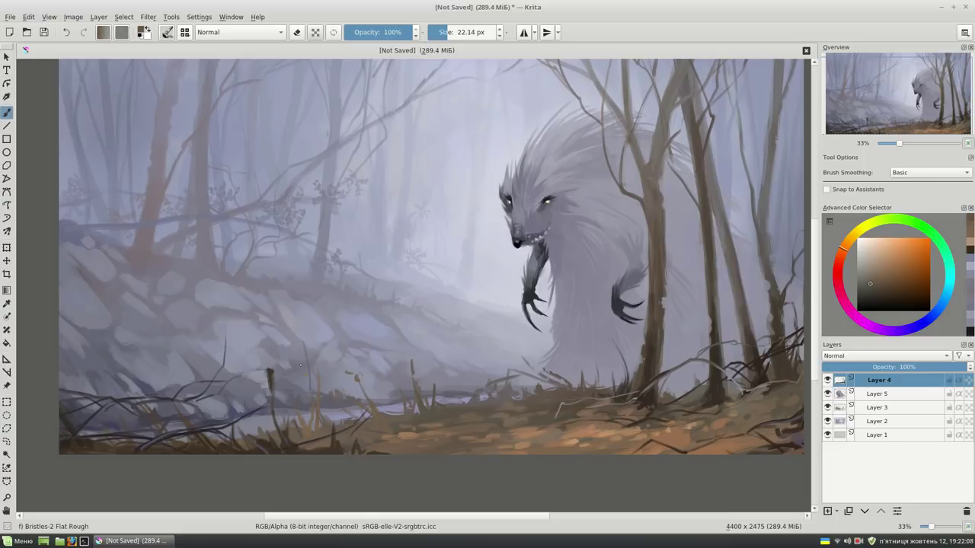
{"action": "left_click_drag", "start_coordinate": [300, 364], "coordinate": [292, 396]}
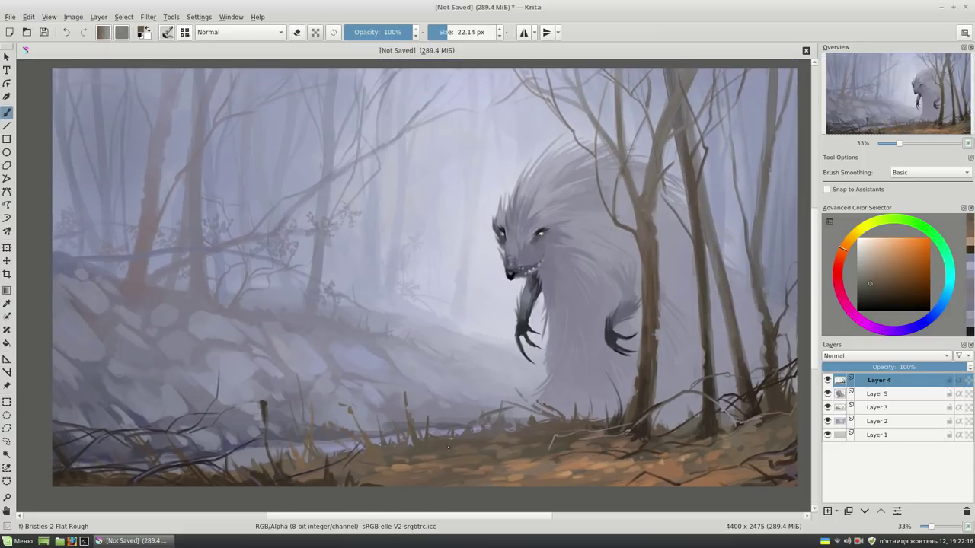
Pick browns in the colour selector and paint dark twigs on the lower-left ground
{"action": "left_click", "coordinate": [426, 454], "text": "ctrl"}
{"action": "left_click", "coordinate": [518, 361], "text": "ctrl"}
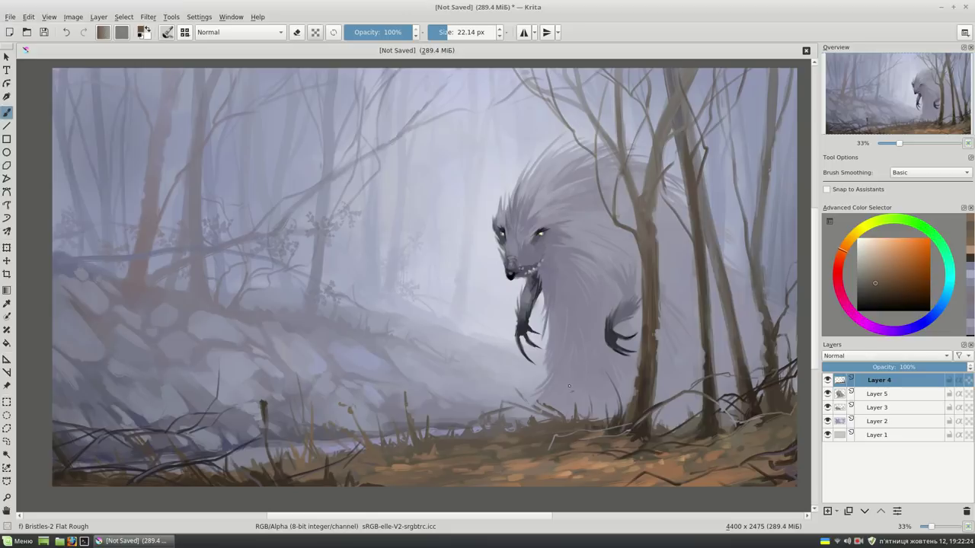
{"action": "left_click", "coordinate": [602, 404], "text": "ctrl"}
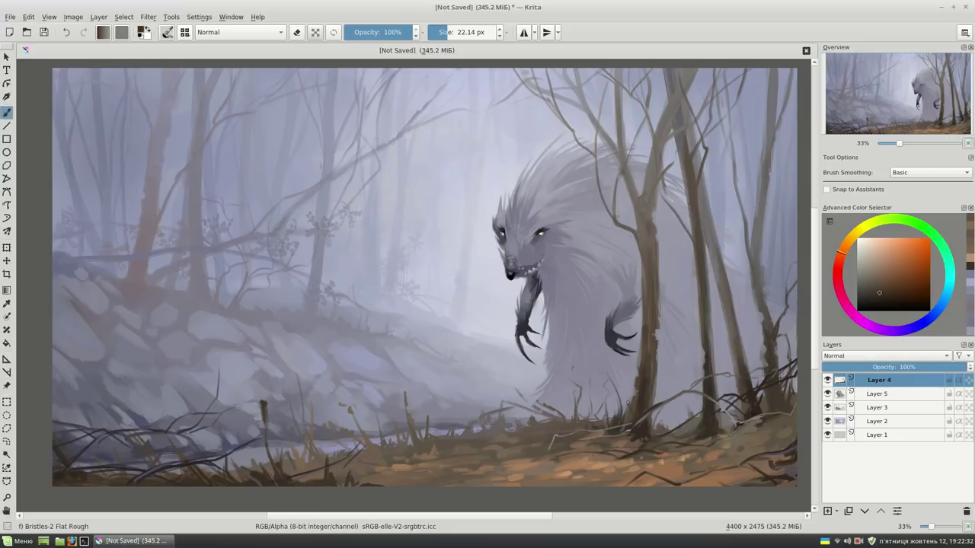
{"action": "left_click", "coordinate": [692, 401], "text": "ctrl"}
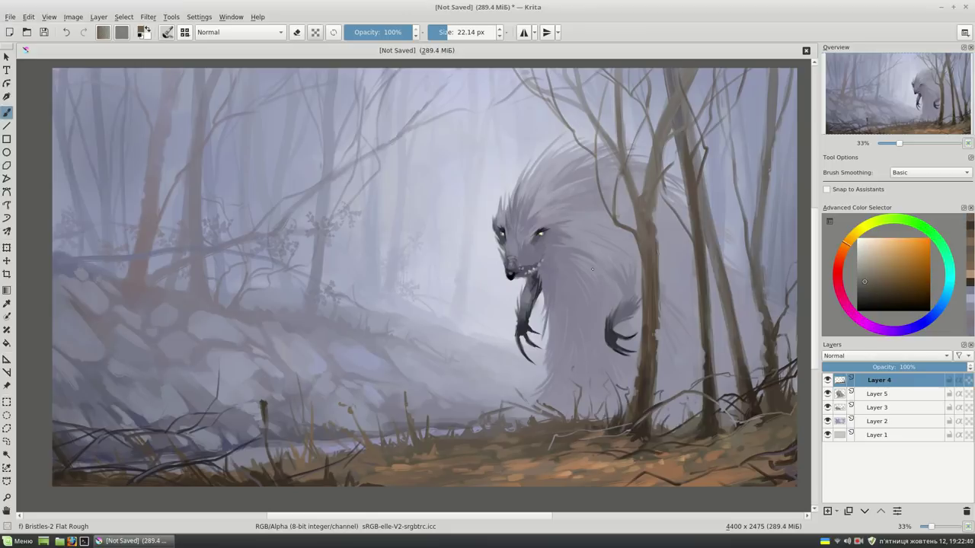
{"action": "left_click", "coordinate": [275, 472], "text": "ctrl"}
{"action": "mouse_move", "coordinate": [221, 394]}
{"action": "left_mouse_down"}
{"action": "mouse_move", "coordinate": [213, 435]}
{"action": "mouse_move", "coordinate": [237, 474]}
{"action": "left_mouse_up"}
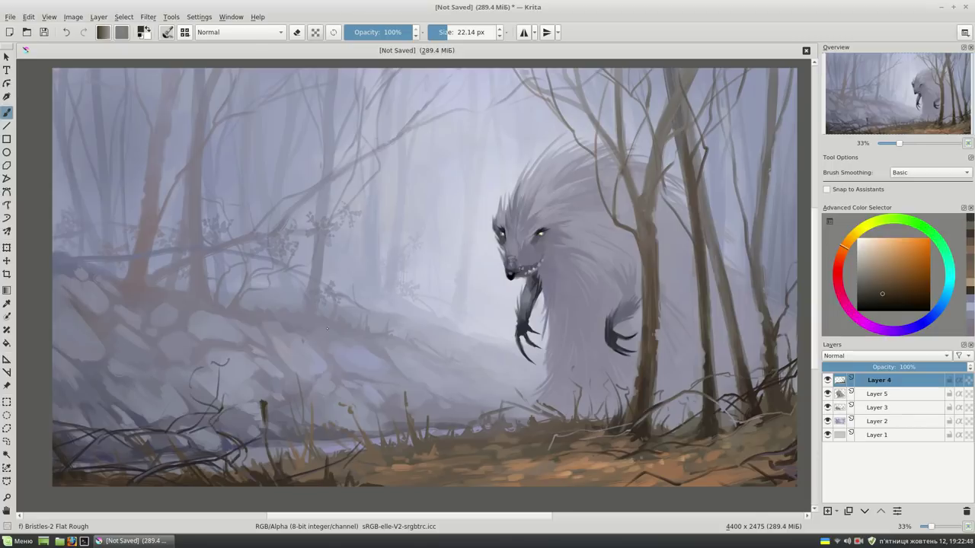
Stamp leafy foliage across the lower-left ground and along the right edge with Stamp Leaves
{"action": "left_click", "coordinate": [166, 32]}
{"action": "left_click", "coordinate": [339, 180]}
{"action": "left_click_drag", "start_coordinate": [213, 380], "coordinate": [175, 423]}
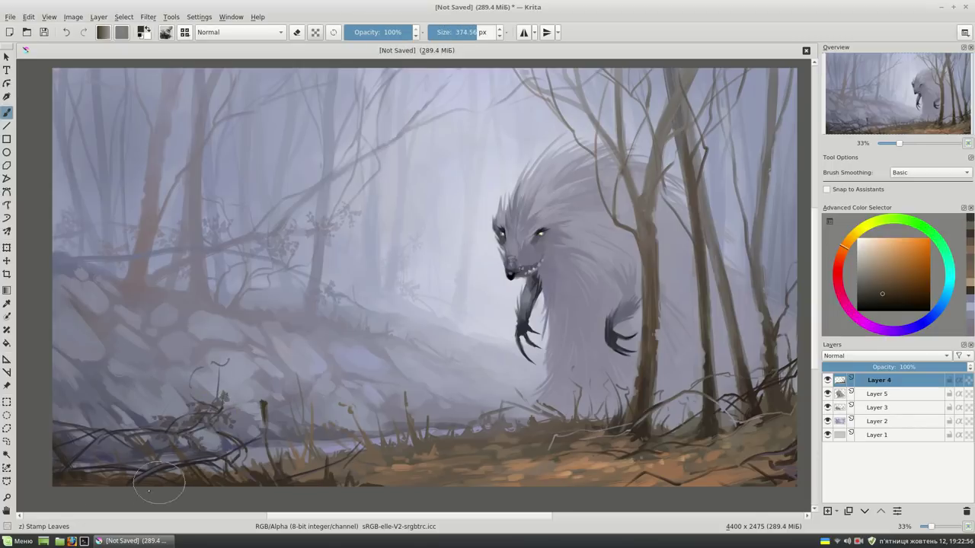
{"action": "left_click_drag", "start_coordinate": [229, 464], "coordinate": [152, 484]}
{"action": "left_click_drag", "start_coordinate": [229, 434], "coordinate": [61, 449]}
{"action": "left_click", "coordinate": [868, 306]}
{"action": "left_click", "coordinate": [786, 255]}
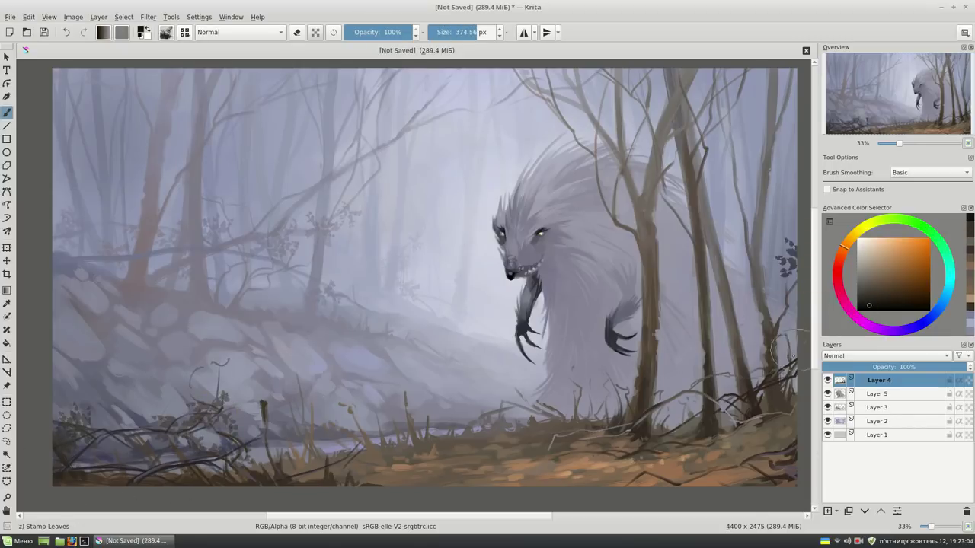
{"action": "left_click_drag", "start_coordinate": [784, 350], "coordinate": [762, 385]}
Switch back to the flat bristle brush and paint orange-brown strokes along the ground
{"action": "right_click", "coordinate": [424, 176]}
{"action": "left_click", "coordinate": [408, 236]}
{"action": "left_click", "coordinate": [531, 460], "text": "ctrl"}
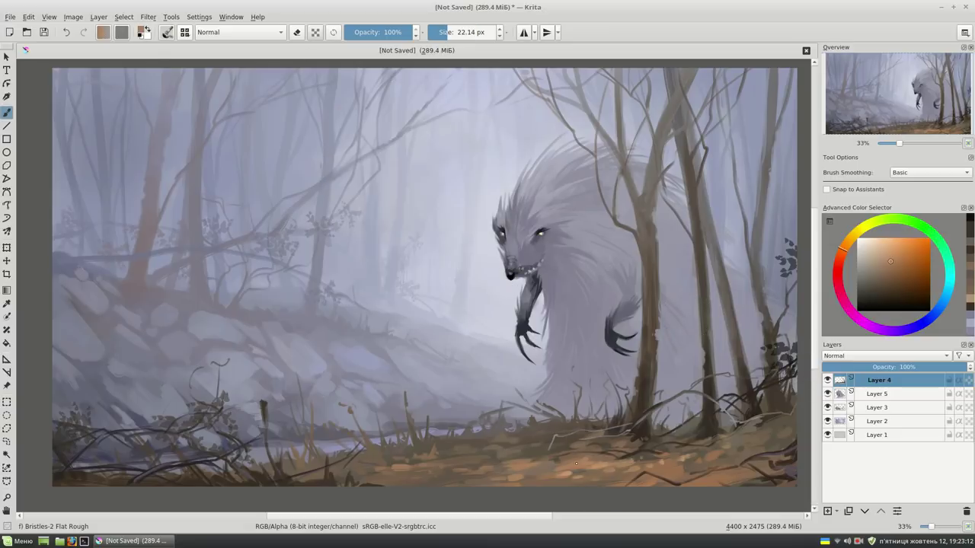
{"action": "mouse_move", "coordinate": [531, 460]}
{"action": "left_mouse_down"}
{"action": "mouse_move", "coordinate": [415, 478]}
{"action": "mouse_move", "coordinate": [389, 461]}
{"action": "left_mouse_up"}
{"action": "left_click_drag", "start_coordinate": [632, 431], "coordinate": [700, 455]}
Add dark grey-brown strokes along the ground, then enlarge the brush to 70.02 px with erasing on
{"action": "left_click", "coordinate": [679, 455], "text": "ctrl"}
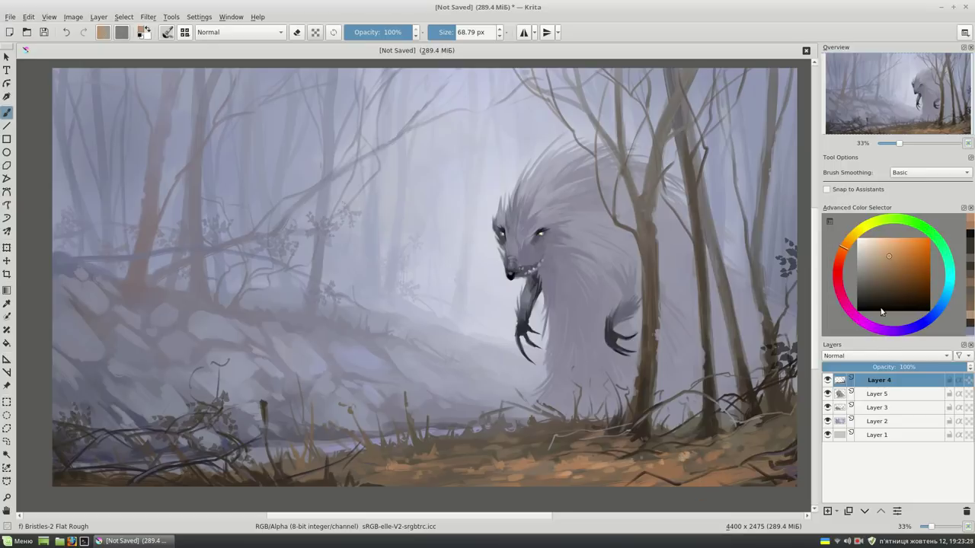
{"action": "left_click", "coordinate": [763, 440], "text": "ctrl"}
{"action": "key", "text": "bracketleft"}
{"action": "key", "text": "bracketleft"}
{"action": "key", "text": "bracketleft"}
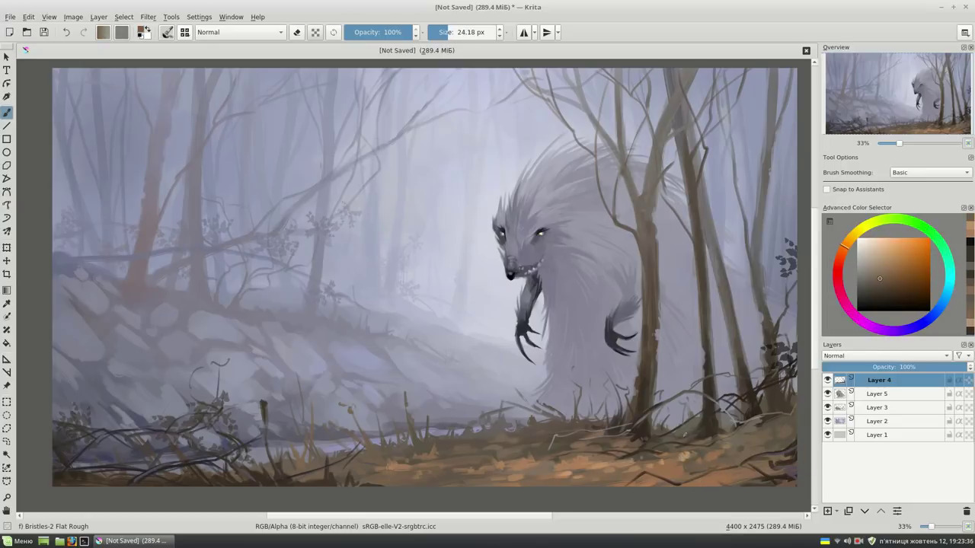
{"action": "left_click", "coordinate": [688, 440], "text": "ctrl"}
{"action": "left_click_drag", "start_coordinate": [741, 462], "coordinate": [698, 467]}
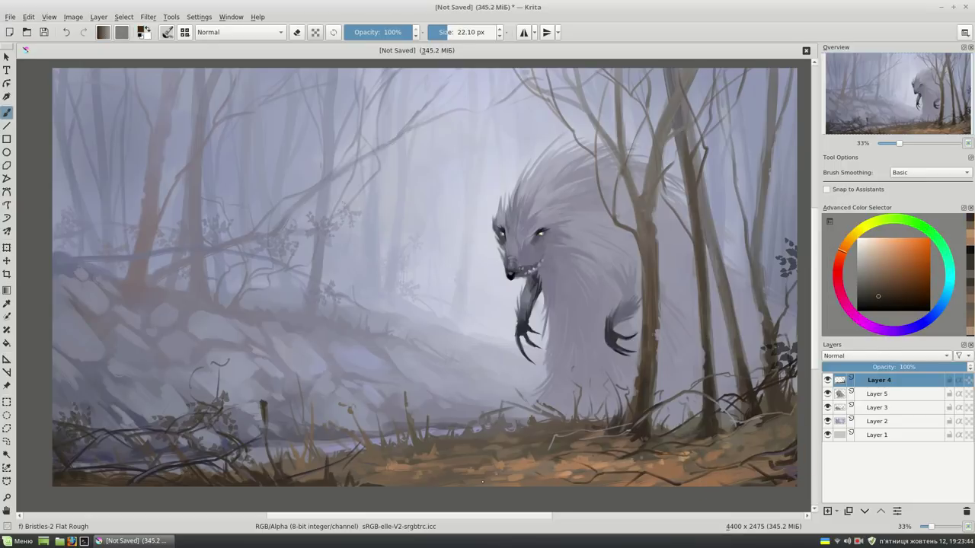
{"action": "left_click_drag", "start_coordinate": [546, 465], "coordinate": [464, 483]}
{"action": "left_click_drag", "start_coordinate": [535, 439], "coordinate": [498, 445]}
{"action": "key", "text": "bracketright"}
{"action": "key", "text": "bracketright"}
{"action": "key", "text": "bracketright"}
{"action": "key", "text": "e"}
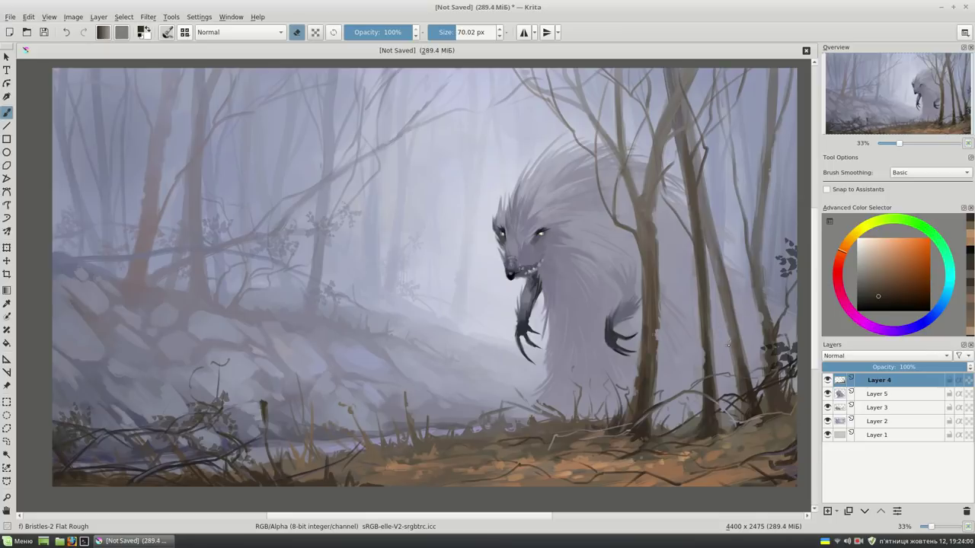